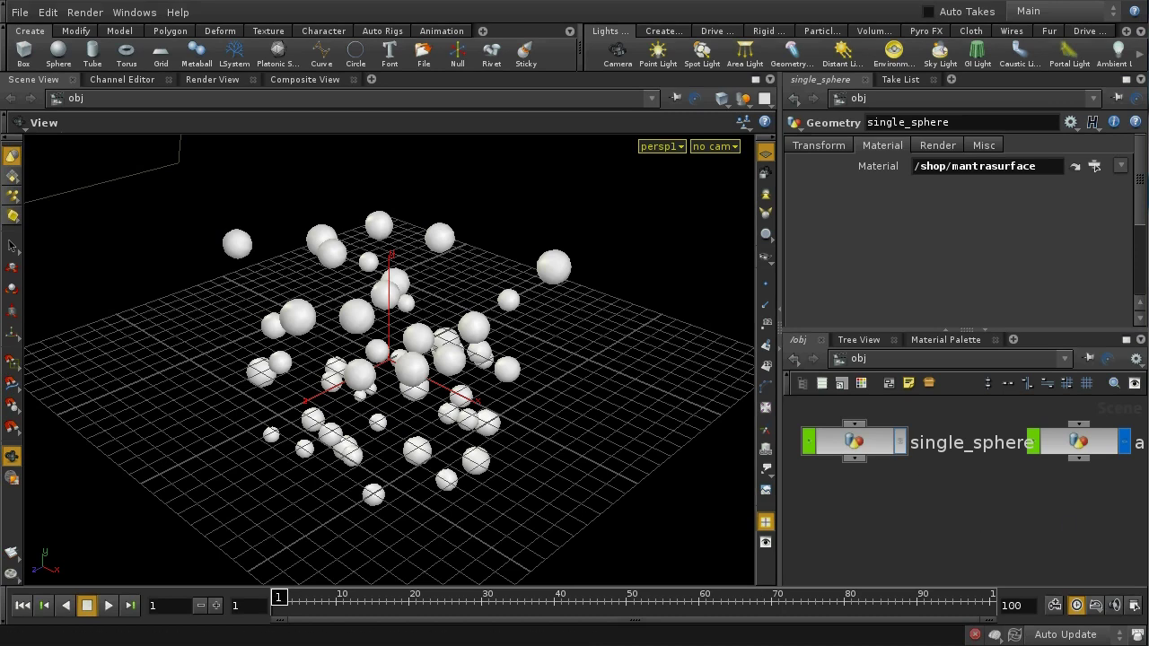
Play the sphere simulation, return to the first frame, and show the Rigid Bodies shelf tools.
{"action": "left_click", "coordinate": [102, 606]}
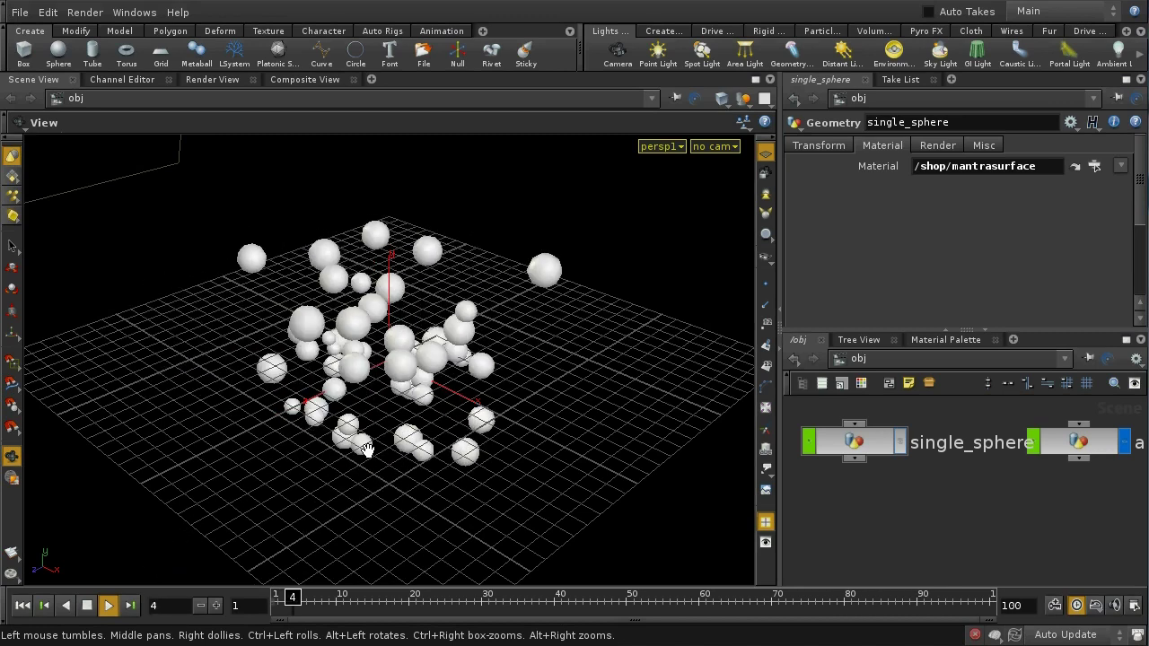
{"action": "left_click", "coordinate": [87, 605]}
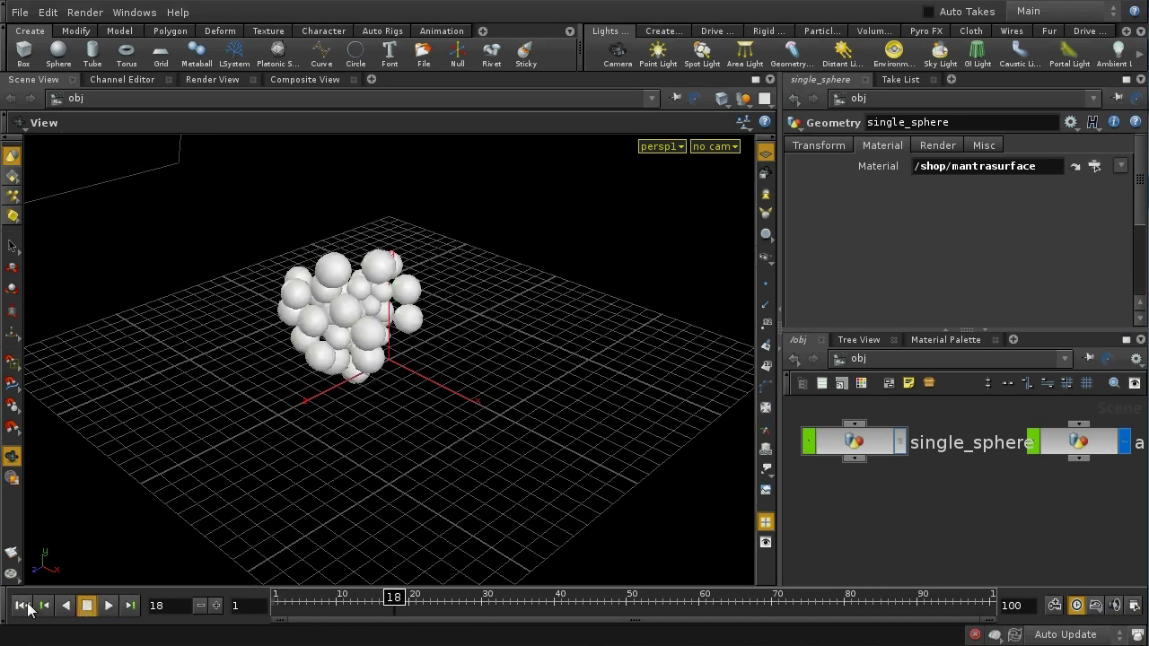
{"action": "left_click", "coordinate": [23, 605]}
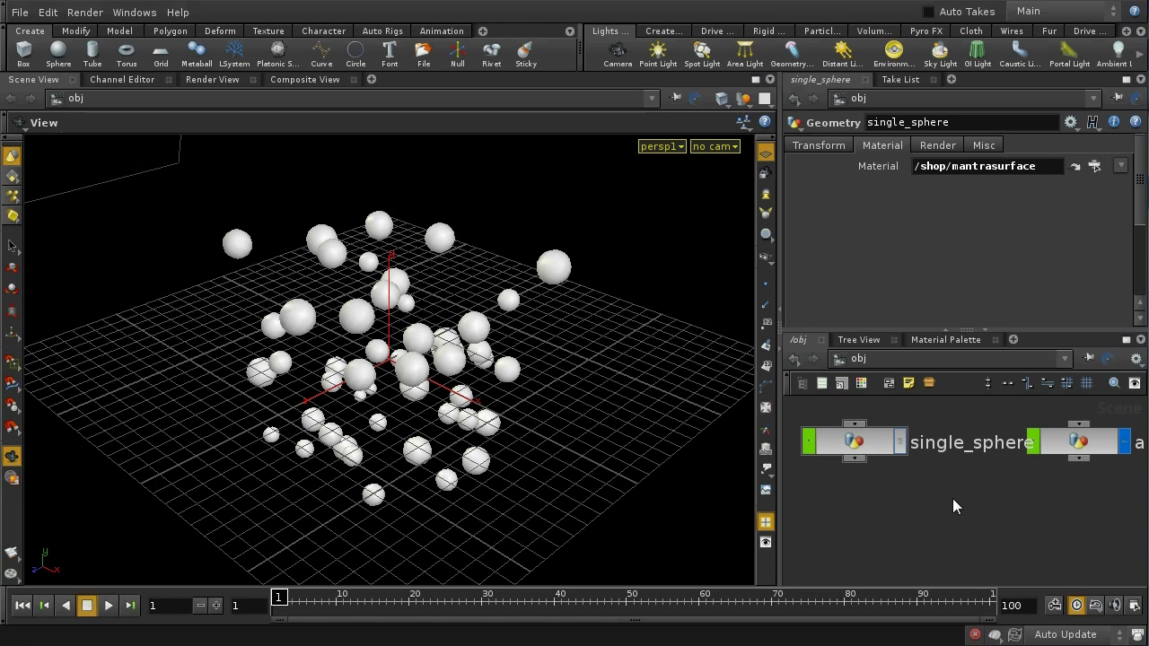
{"action": "mouse_move", "coordinate": [953, 499]}
{"action": "middle_mouse_down"}
{"action": "mouse_move", "coordinate": [925, 506]}
{"action": "mouse_move", "coordinate": [960, 517]}
{"action": "middle_mouse_up"}
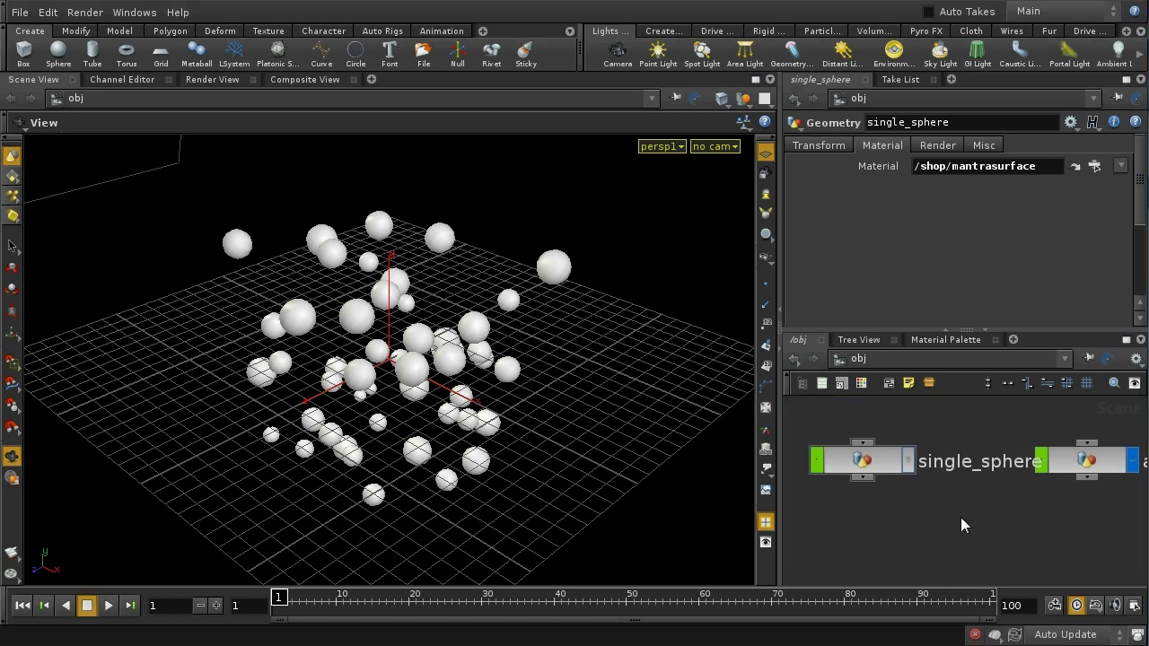
{"action": "left_click", "coordinate": [768, 32]}
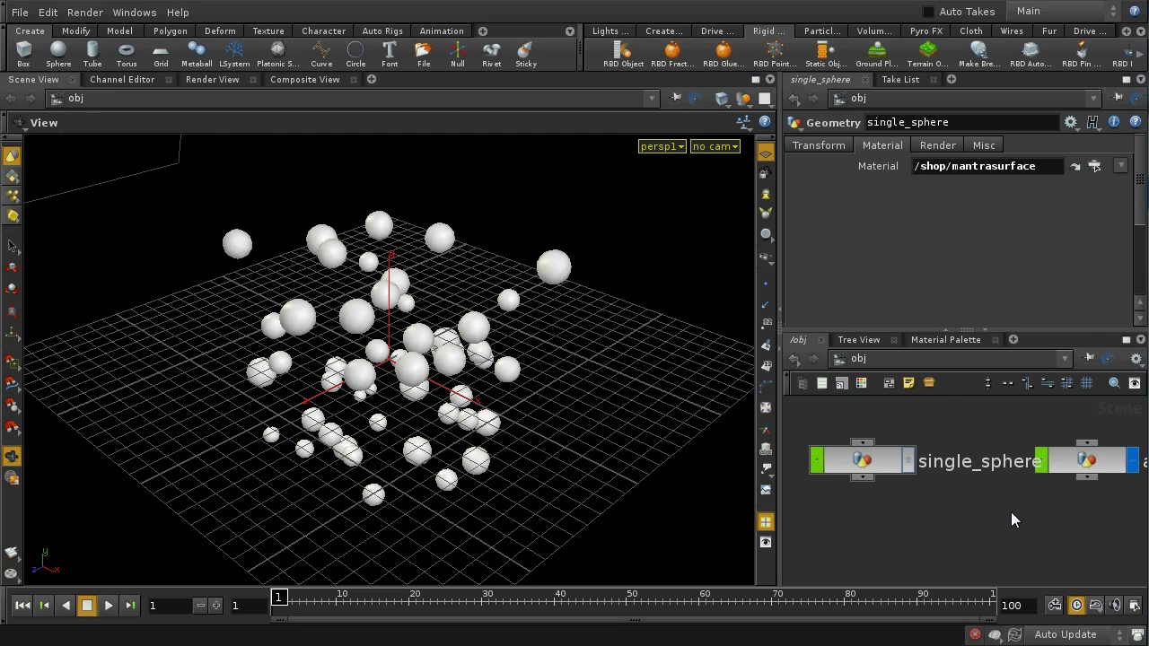
Inspect the sphere1 and uvproject1 node parameters inside single_sphere, and return to the object level.
{"action": "left_click", "coordinate": [877, 465]}
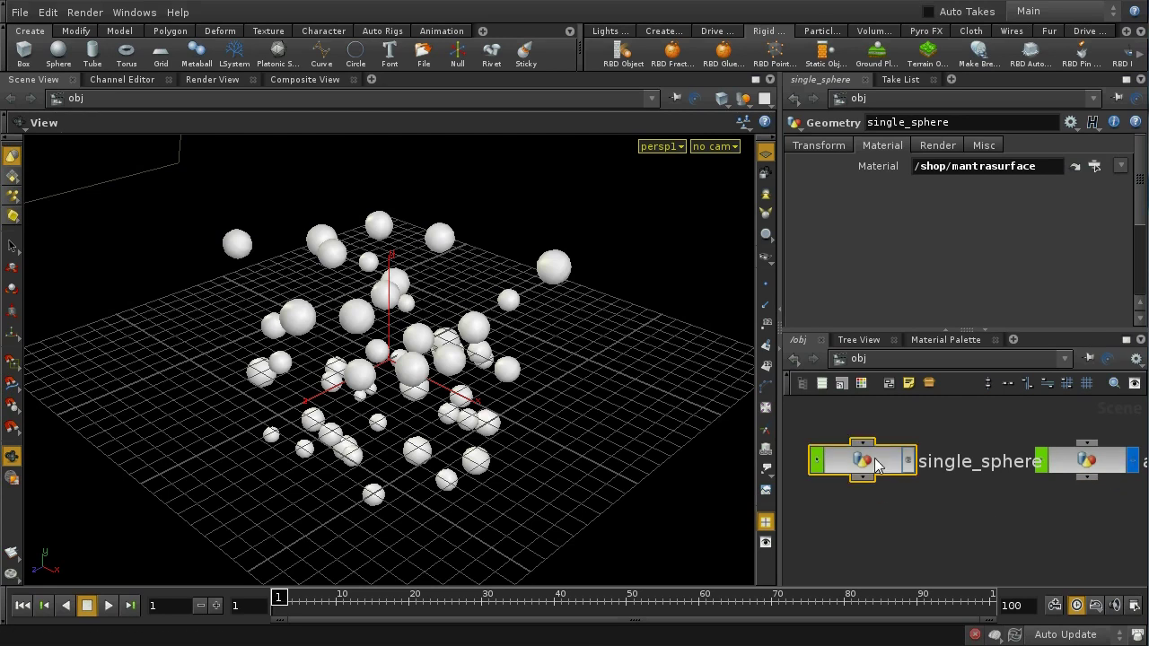
{"action": "double_click", "coordinate": [876, 462]}
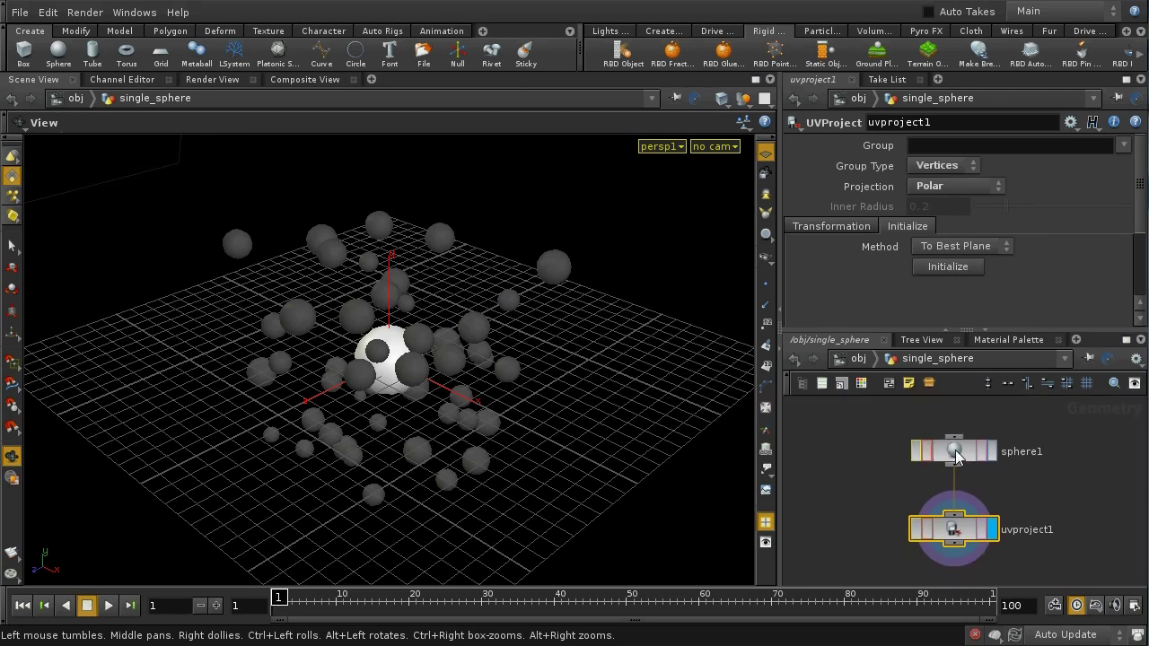
{"action": "left_click", "coordinate": [955, 448]}
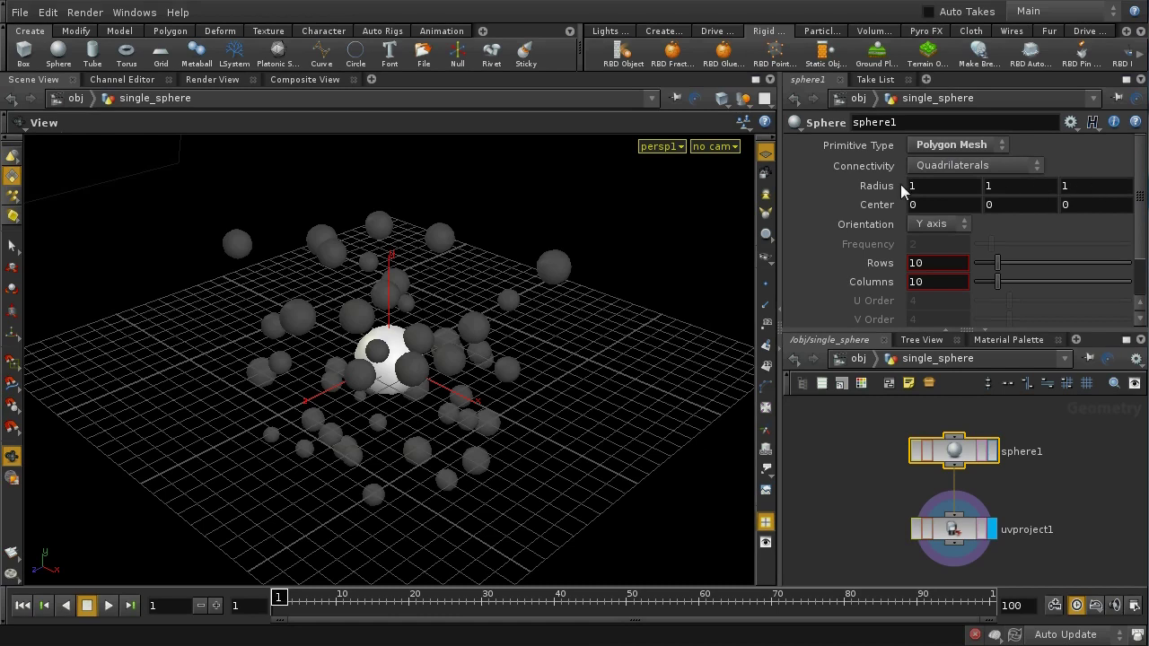
{"action": "left_click", "coordinate": [970, 516]}
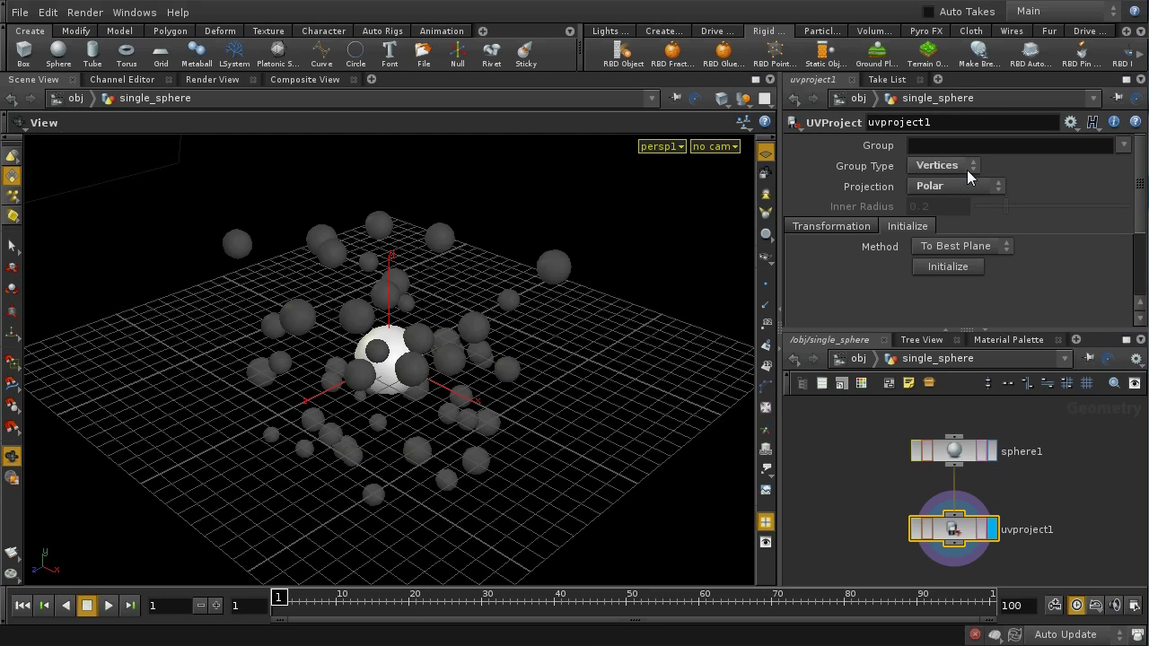
{"action": "left_click", "coordinate": [857, 358]}
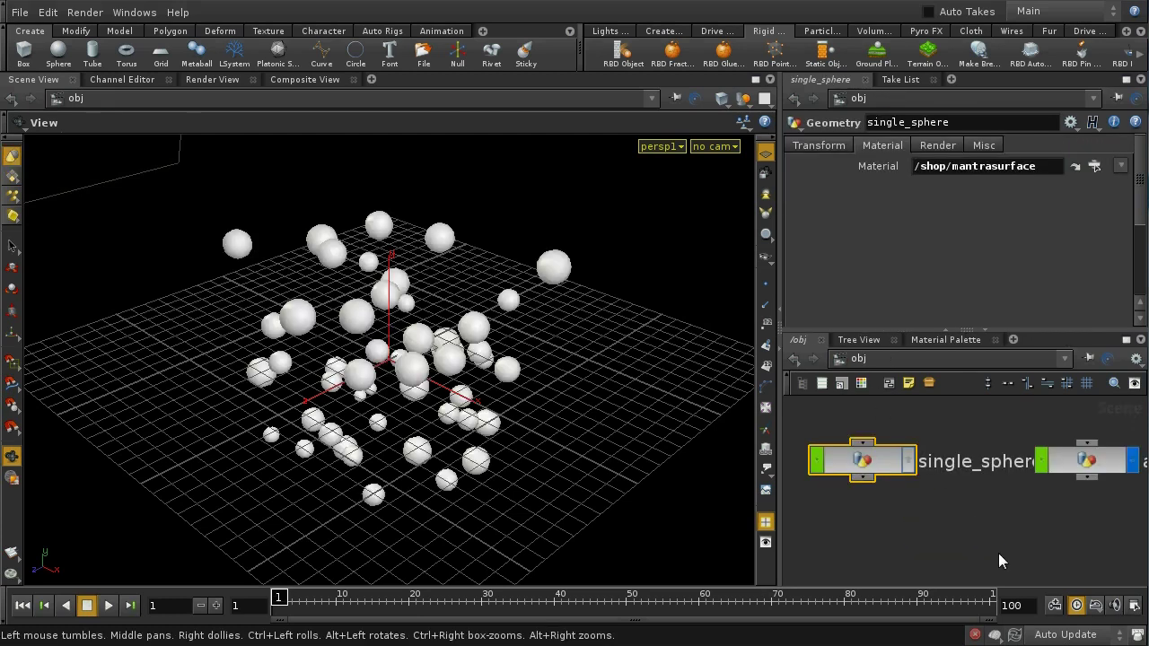
Go inside all_the_spheres and display the box1 node at the start of its network with its parameters.
{"action": "double_click", "coordinate": [1109, 464]}
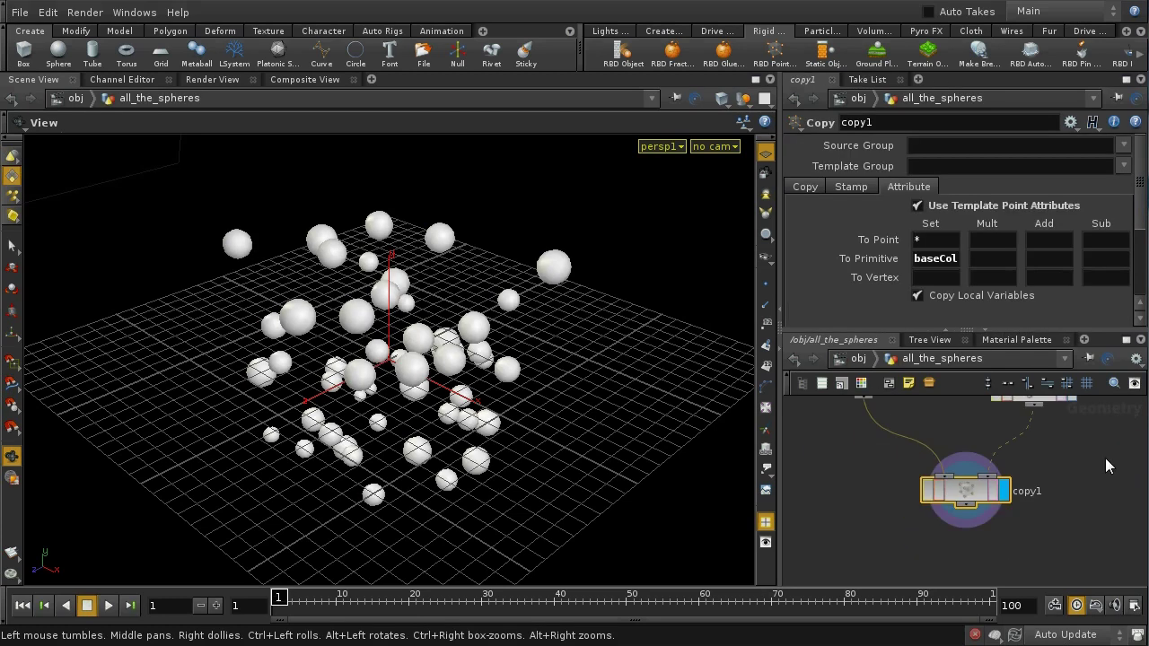
{"action": "middle_click_drag", "start_coordinate": [1081, 471], "coordinate": [1055, 600]}
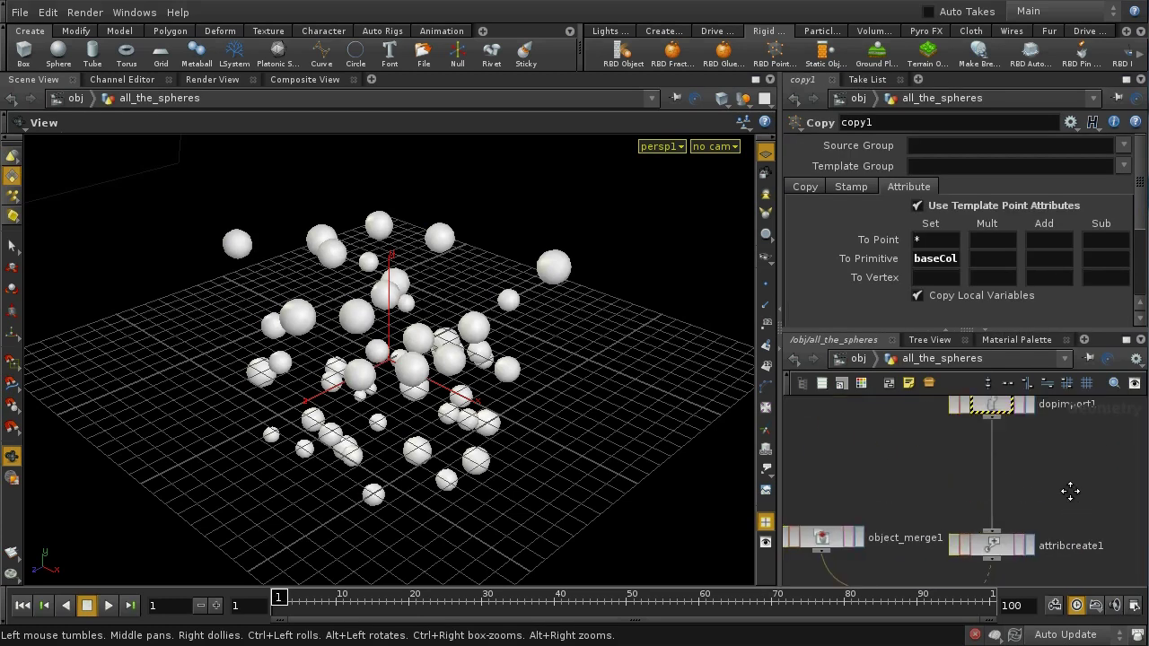
{"action": "scroll", "coordinate": [1078, 489], "scroll_direction": "up", "scroll_amount": 5}
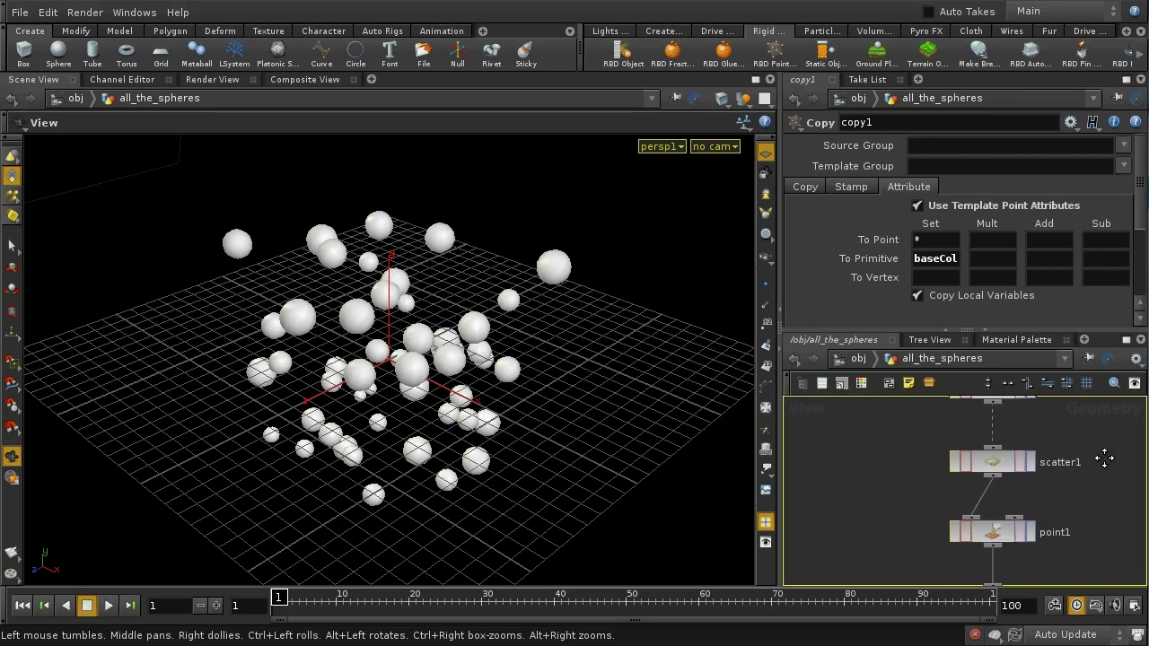
{"action": "scroll", "coordinate": [1087, 502], "scroll_direction": "up", "scroll_amount": 5}
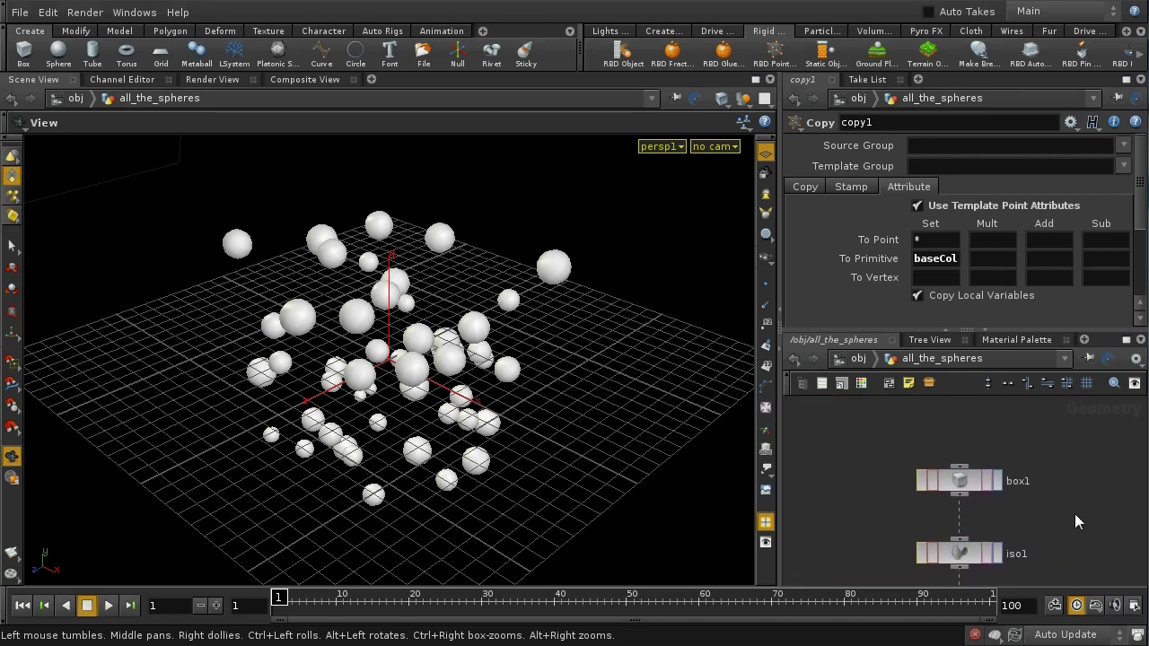
{"action": "left_click", "coordinate": [974, 482]}
{"action": "left_click", "coordinate": [998, 481]}
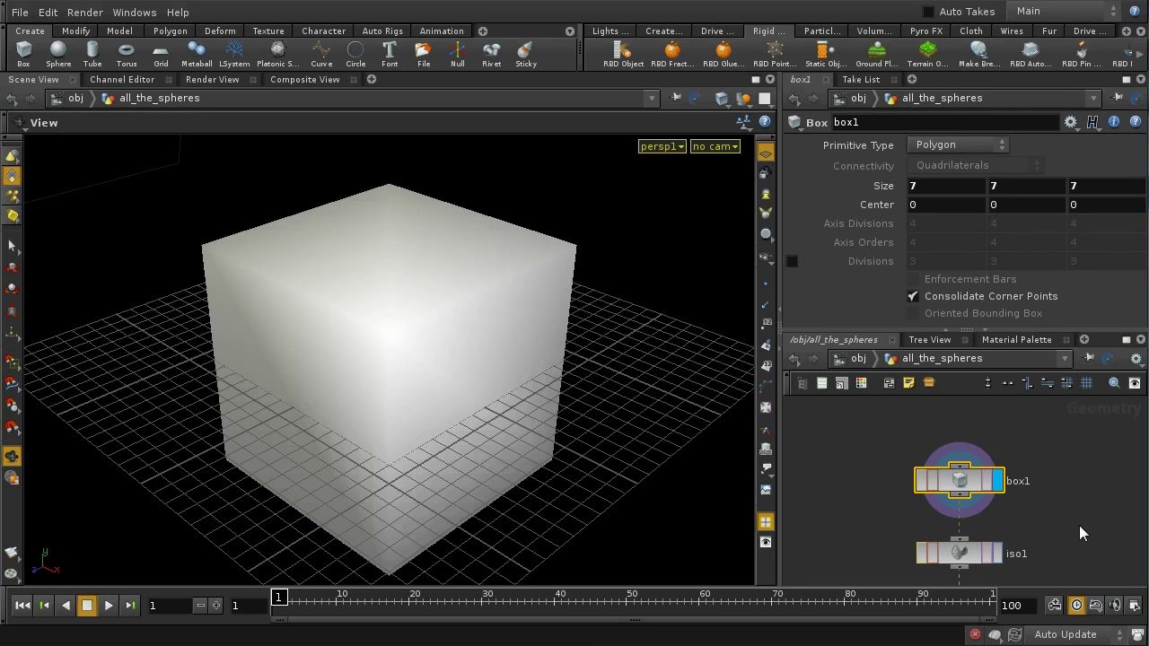
Display the iso1 volume in the viewport and examine its implicit function and divisions.
{"action": "middle_click_drag", "start_coordinate": [1079, 525], "coordinate": [1088, 470]}
{"action": "left_click", "coordinate": [982, 498]}
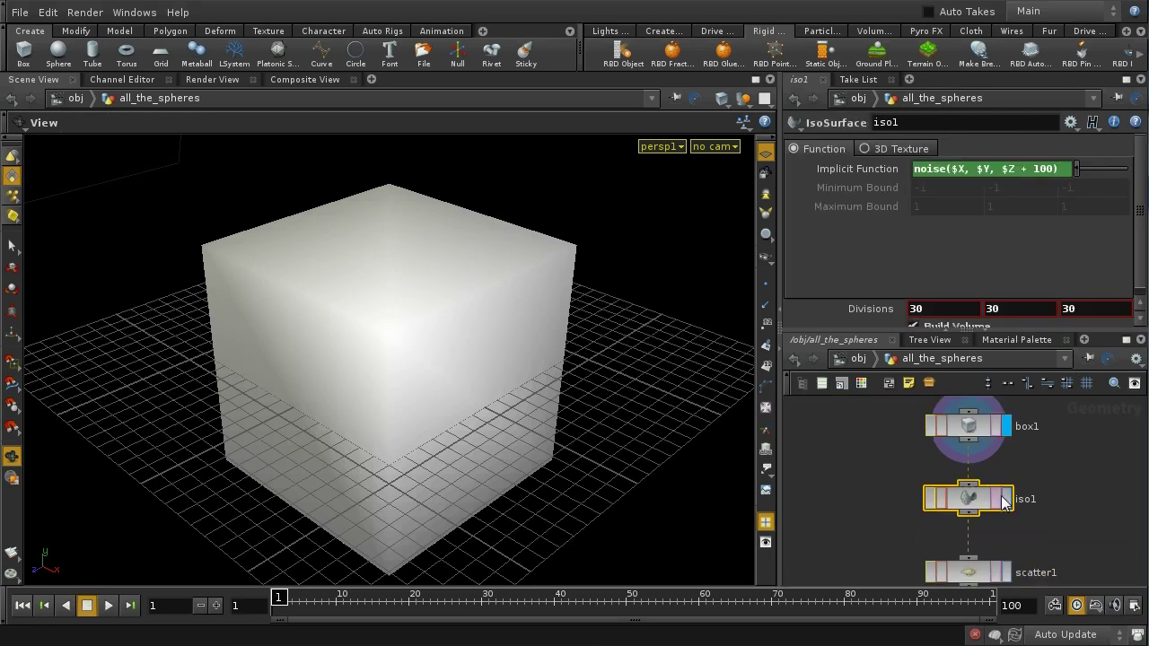
{"action": "left_click", "coordinate": [1007, 499]}
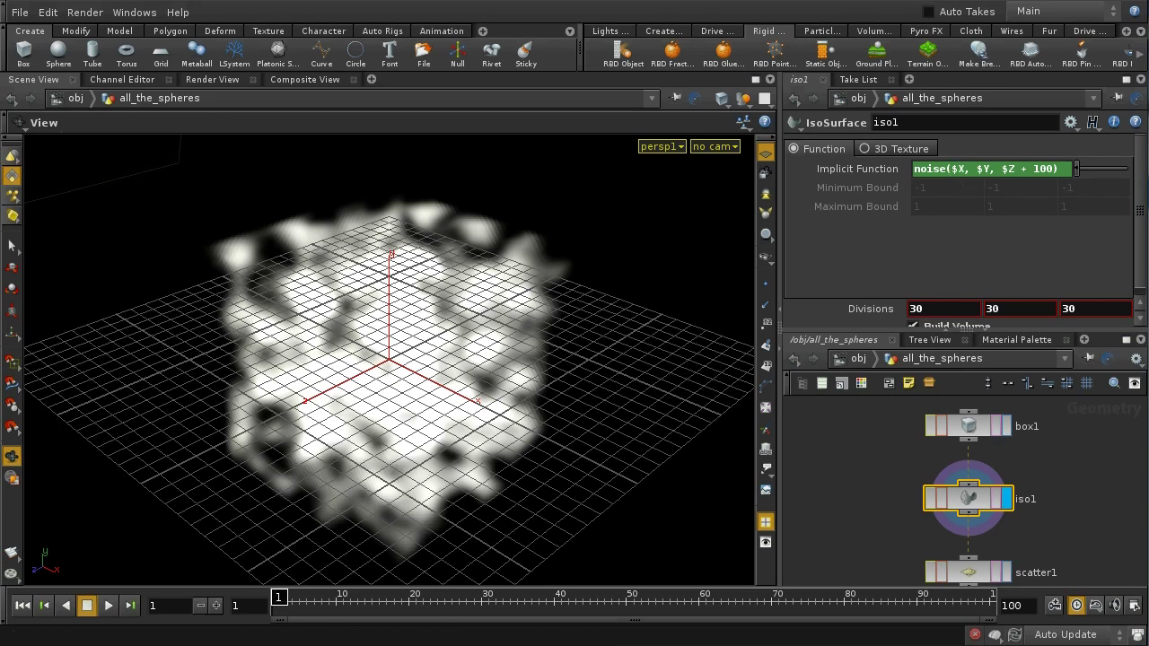
{"action": "left_click_drag", "start_coordinate": [1138, 259], "coordinate": [1142, 298]}
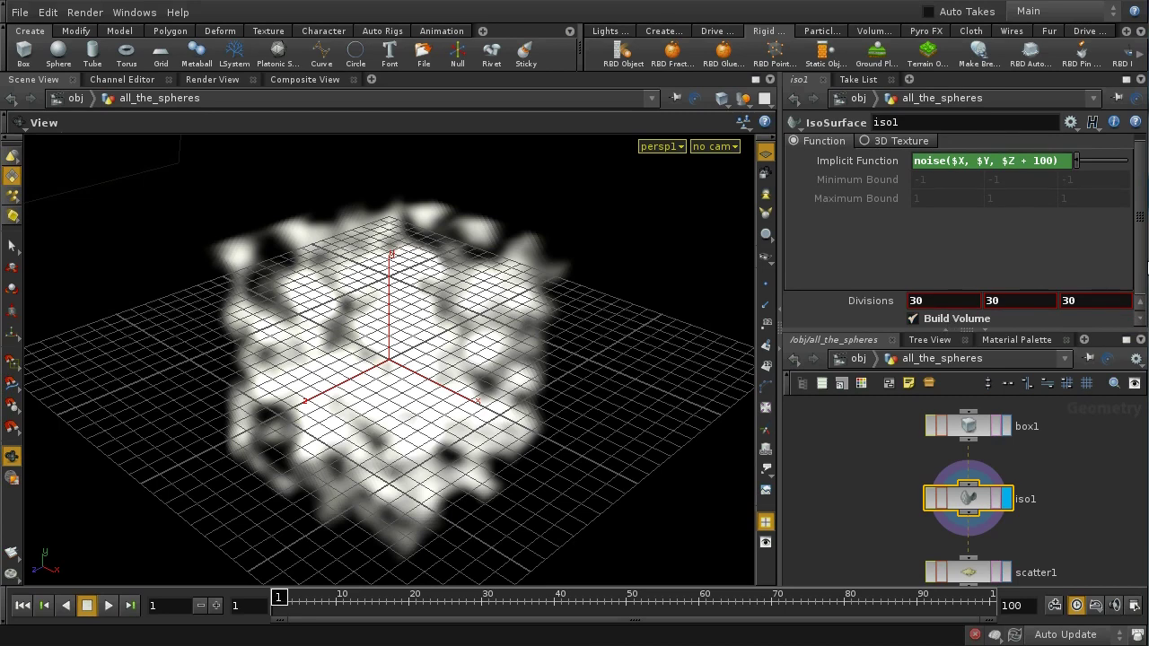
{"action": "scroll", "coordinate": [1141, 235], "scroll_direction": "up", "scroll_amount": 1}
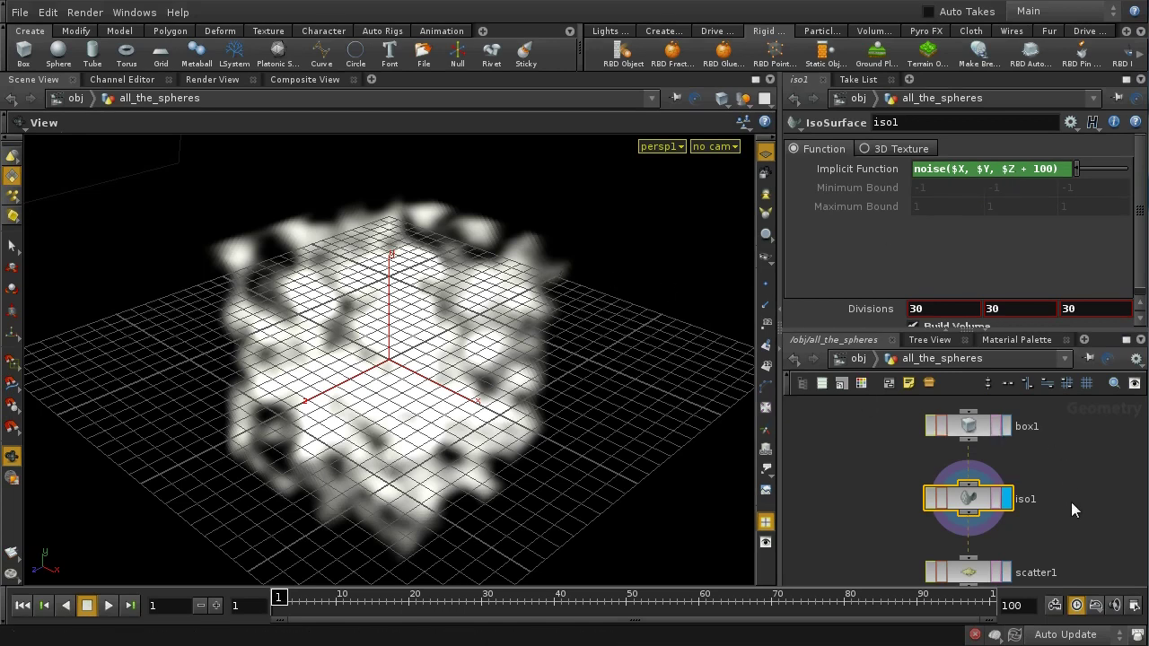
Display the scatter1 node with point markers shown and the reference grid hidden, and inspect the scattered points.
{"action": "middle_click_drag", "start_coordinate": [1083, 516], "coordinate": [1095, 487]}
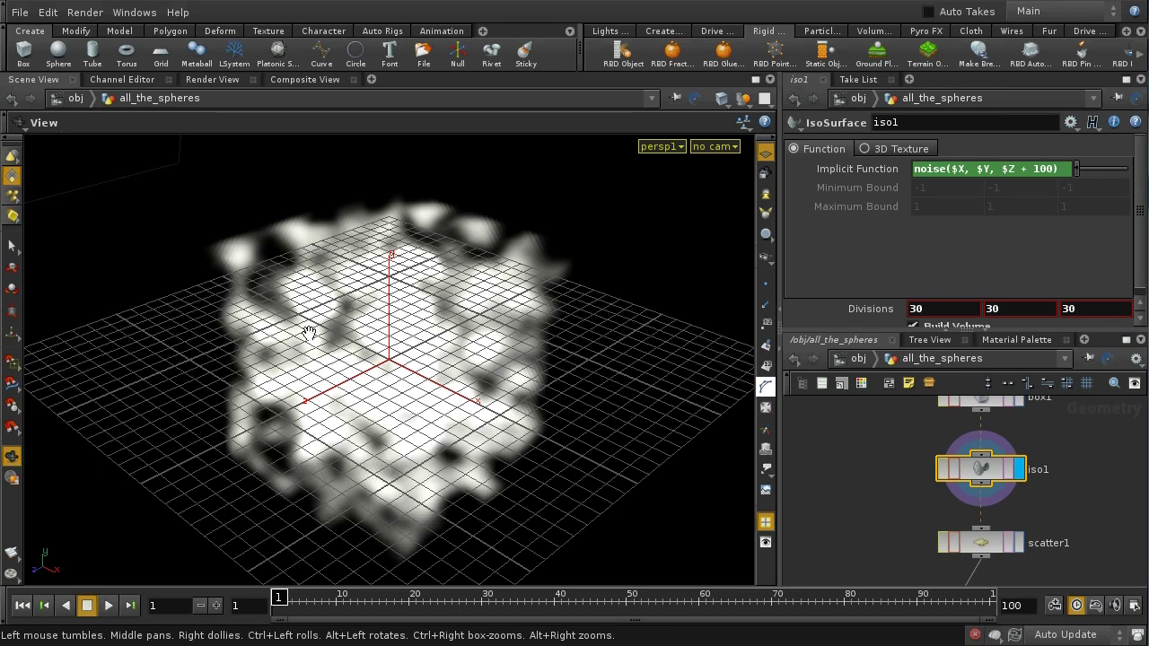
{"action": "left_click", "coordinate": [981, 545]}
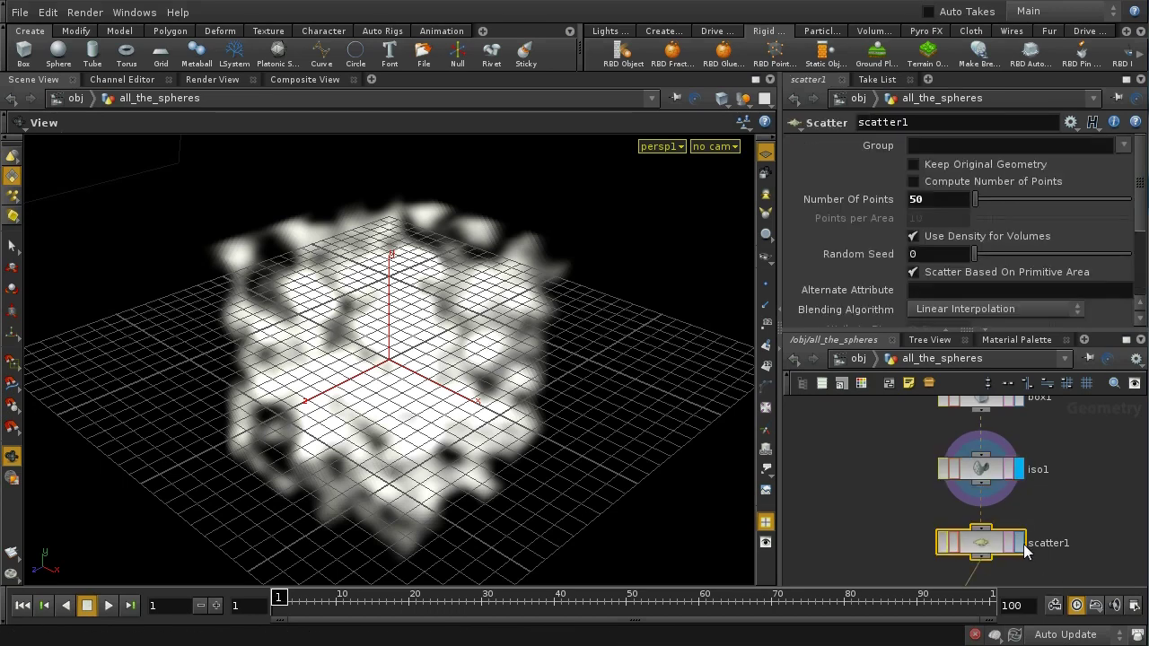
{"action": "left_click", "coordinate": [1018, 544]}
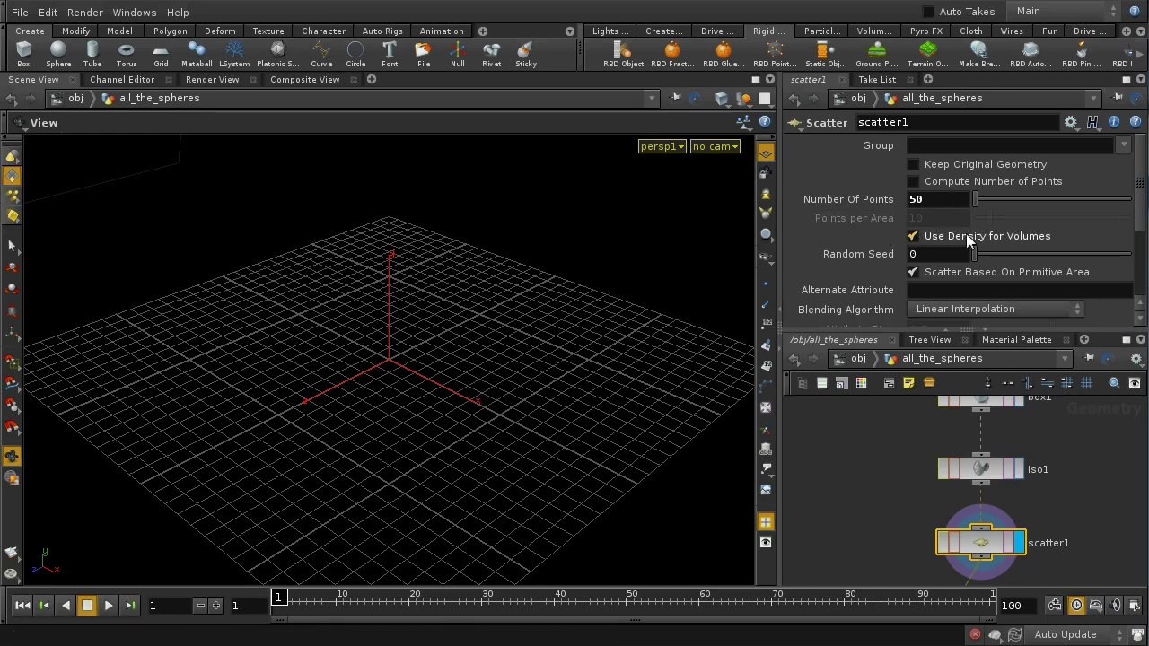
{"action": "left_click", "coordinate": [765, 287]}
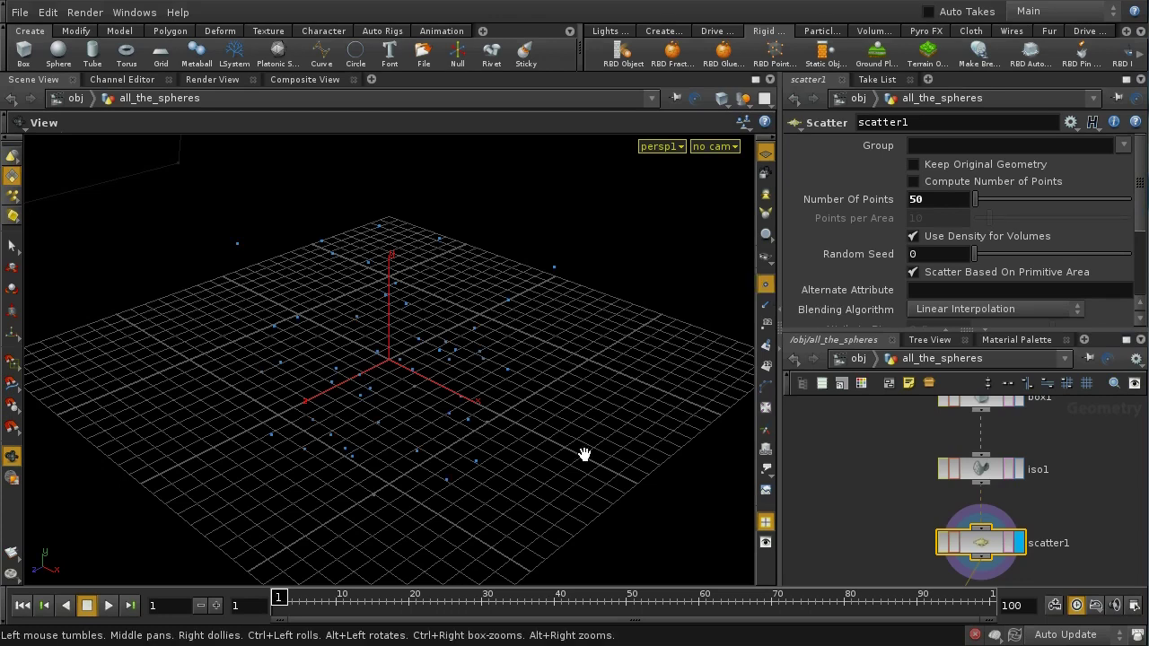
{"action": "left_click", "coordinate": [766, 153]}
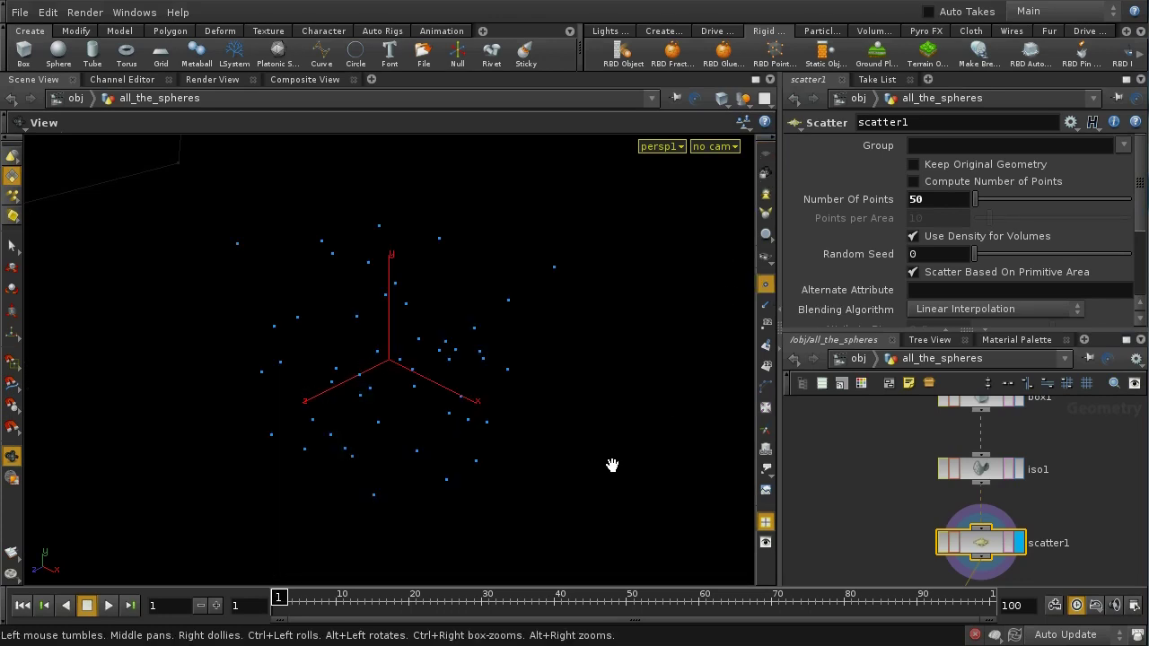
{"action": "left_click_drag", "start_coordinate": [580, 467], "coordinate": [565, 443]}
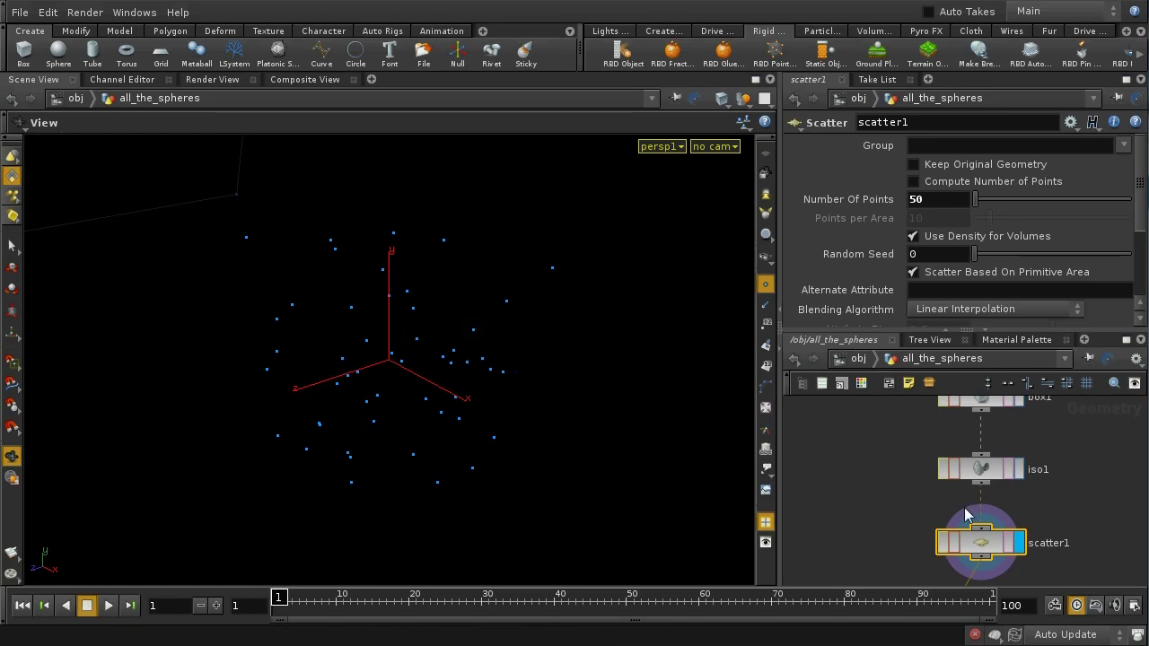
Display the point1 node and bring its particle Scale expression into view.
{"action": "mouse_move", "coordinate": [1103, 467]}
{"action": "middle_mouse_down"}
{"action": "mouse_move", "coordinate": [1090, 513]}
{"action": "mouse_move", "coordinate": [1091, 479]}
{"action": "middle_mouse_up"}
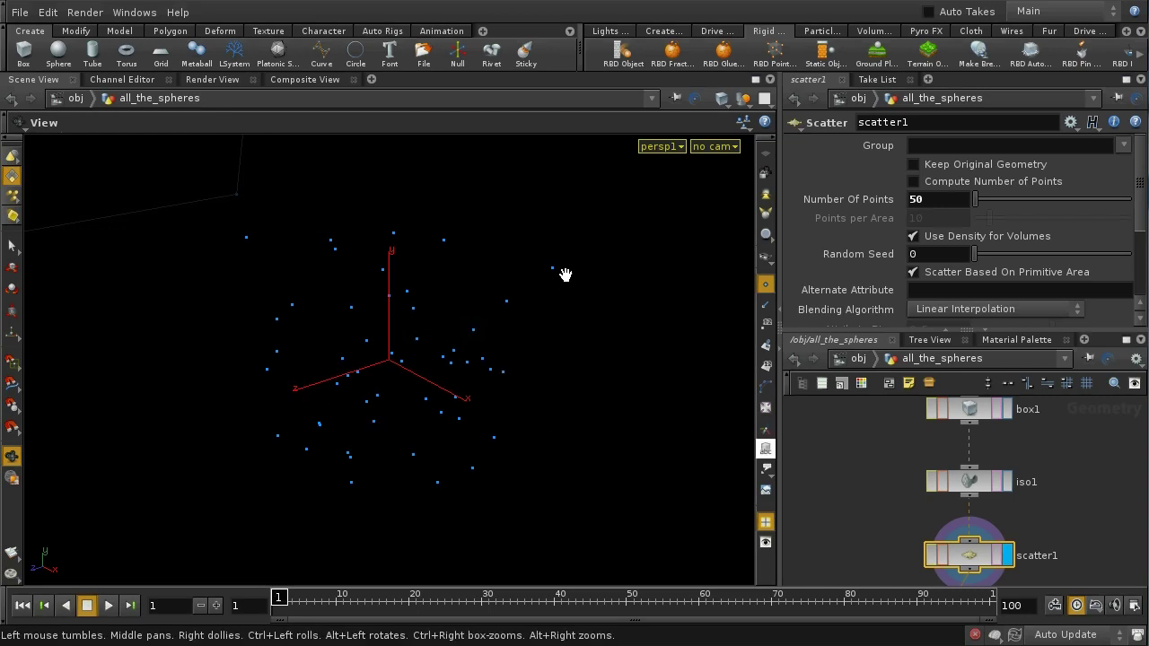
{"action": "middle_click_drag", "start_coordinate": [1051, 547], "coordinate": [1050, 441]}
{"action": "left_click", "coordinate": [981, 531]}
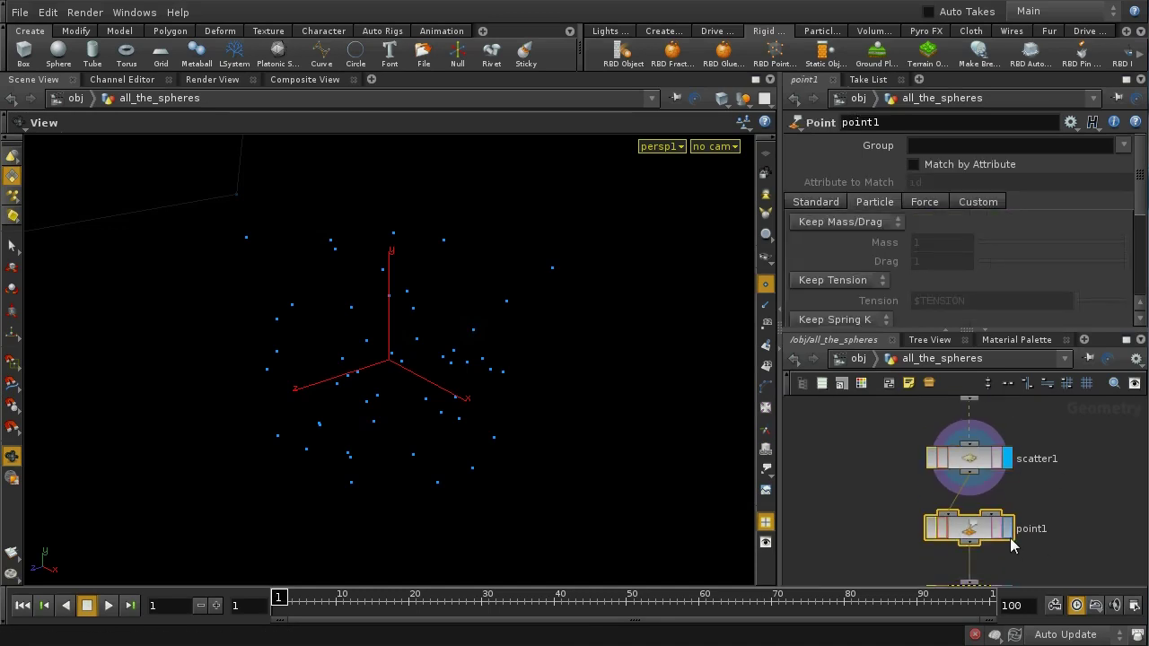
{"action": "left_click", "coordinate": [1008, 529]}
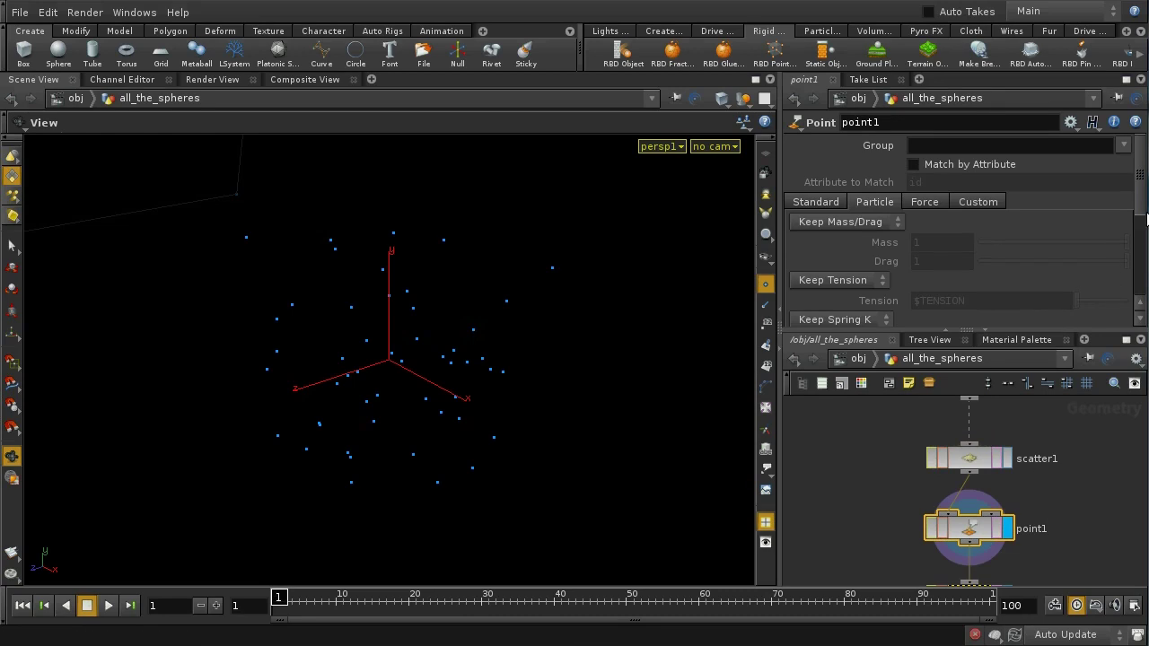
{"action": "left_click", "coordinate": [1144, 266]}
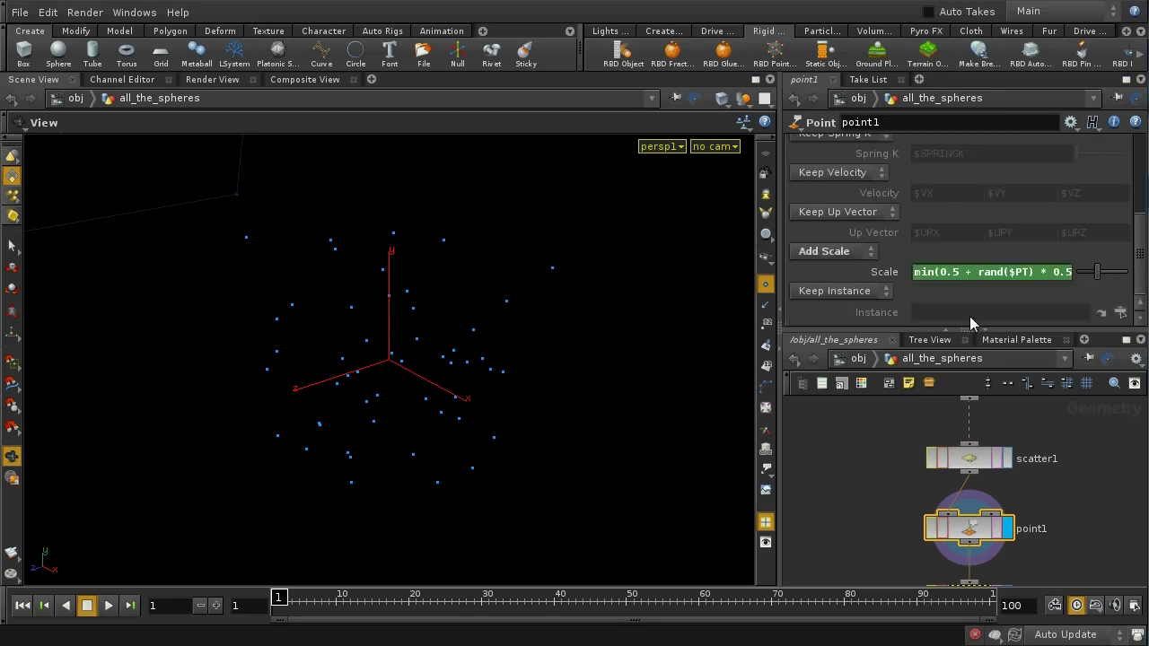
Open point1's full Scale expression in the expression editor, and move the editor window clear of the node parameters.
{"action": "left_click", "coordinate": [1127, 79]}
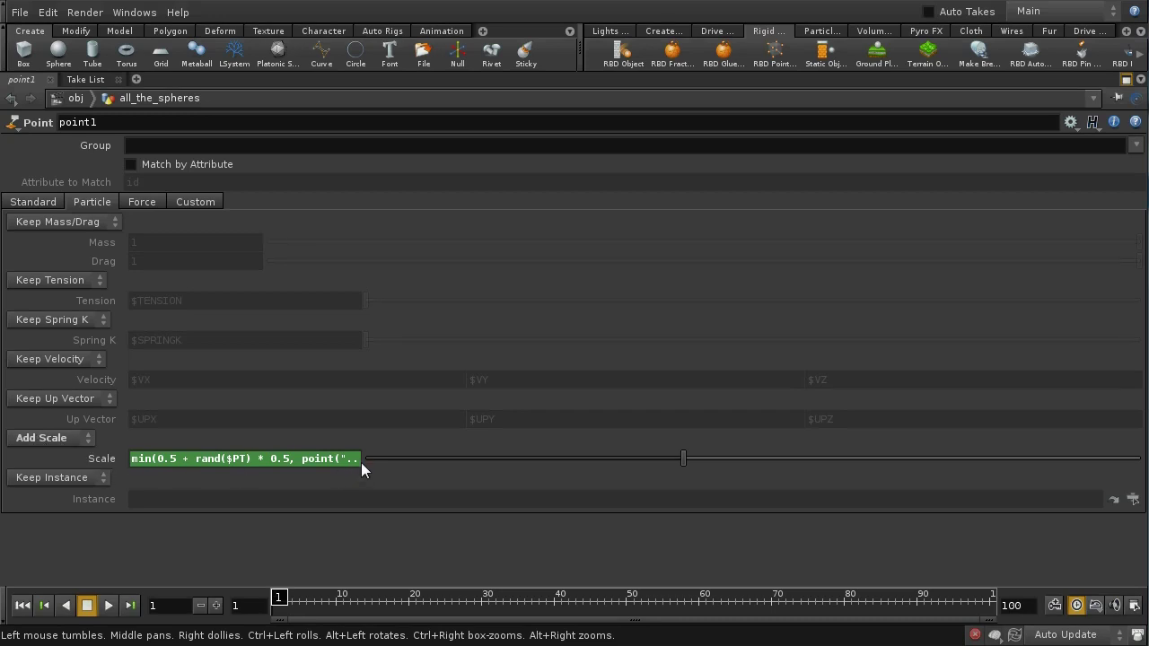
{"action": "right_click", "coordinate": [272, 460]}
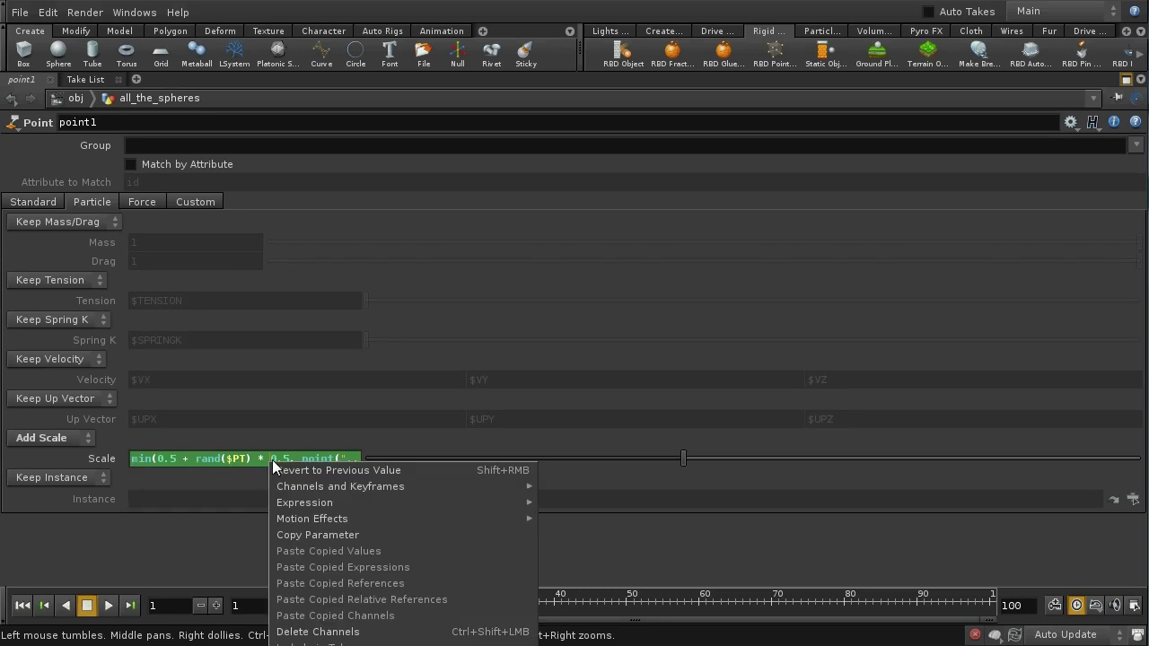
{"action": "mouse_move", "coordinate": [323, 501]}
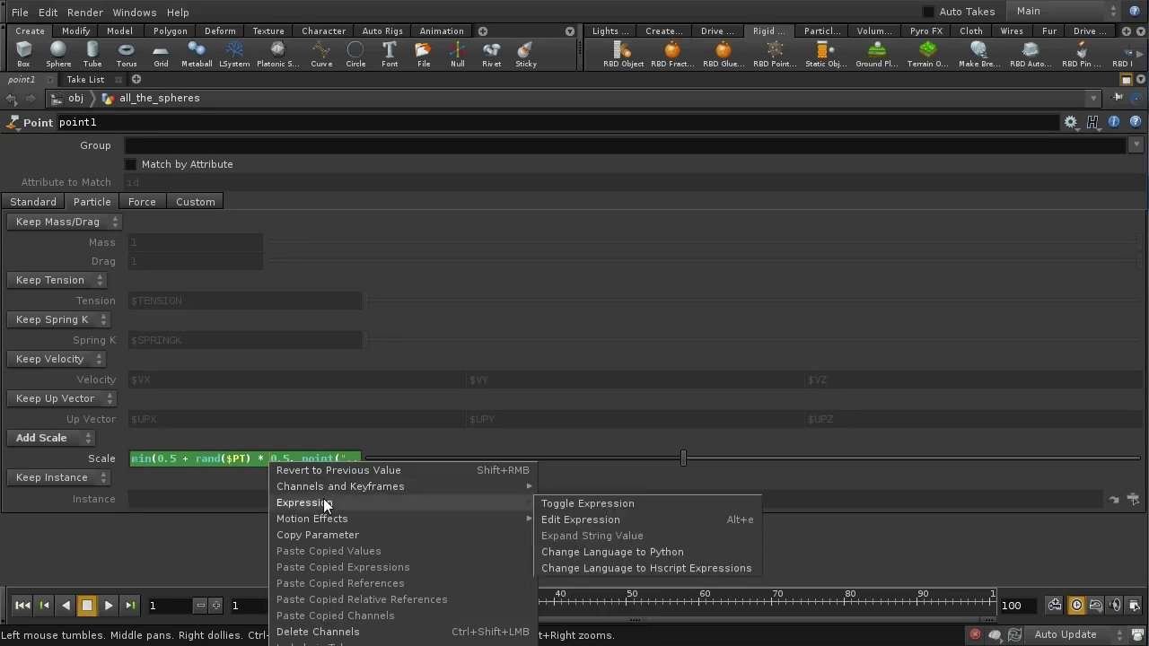
{"action": "left_click", "coordinate": [564, 519]}
{"action": "left_click_drag", "start_coordinate": [548, 302], "coordinate": [356, 43]}
{"action": "left_click_drag", "start_coordinate": [621, 172], "coordinate": [944, 159]}
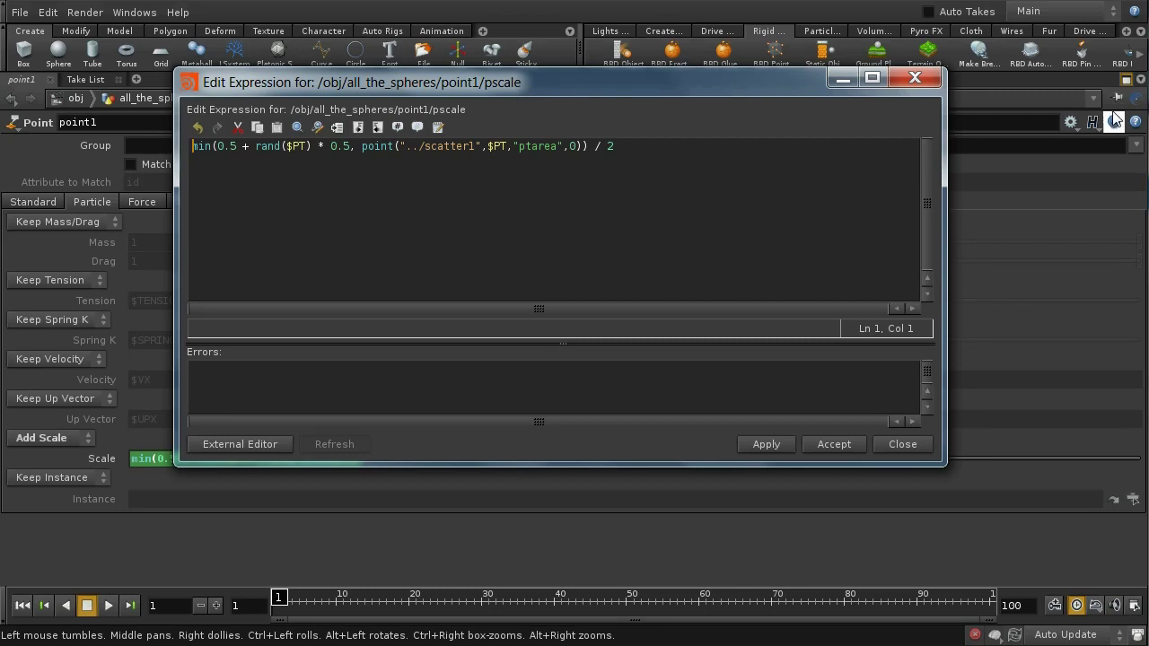
{"action": "left_click", "coordinate": [1128, 79]}
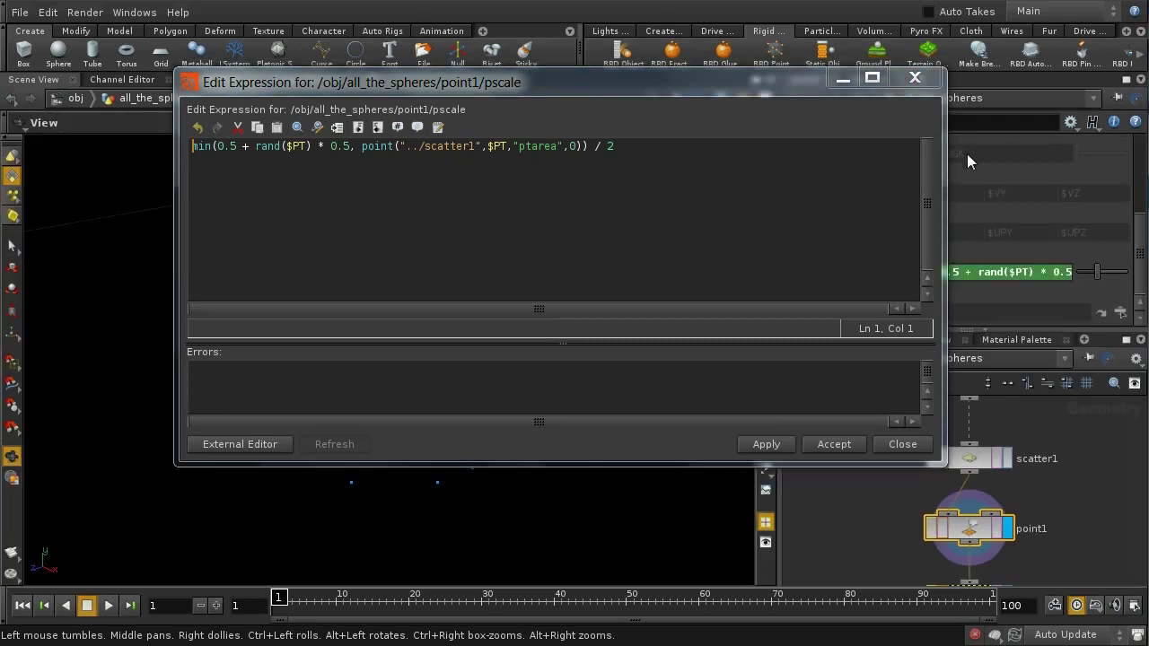
{"action": "left_click_drag", "start_coordinate": [667, 93], "coordinate": [533, 82]}
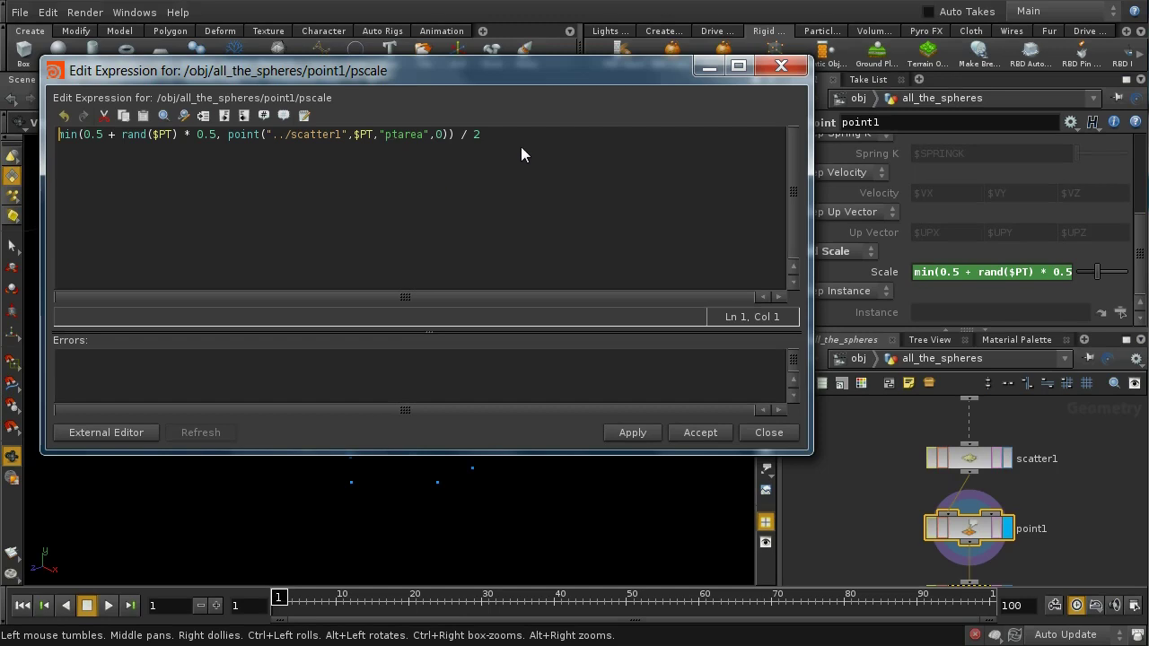
Close the expression editor and examine scatter1's nearest-point computation and the attribute it stores for the scale expression.
{"action": "left_click", "coordinate": [768, 434]}
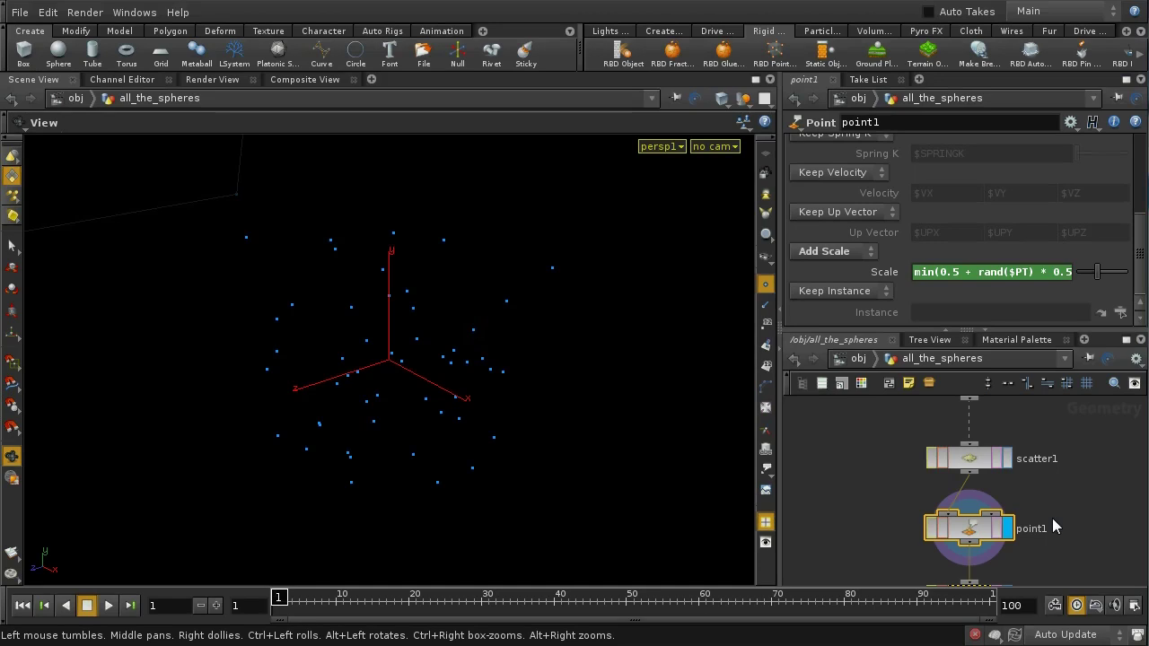
{"action": "left_click", "coordinate": [976, 465]}
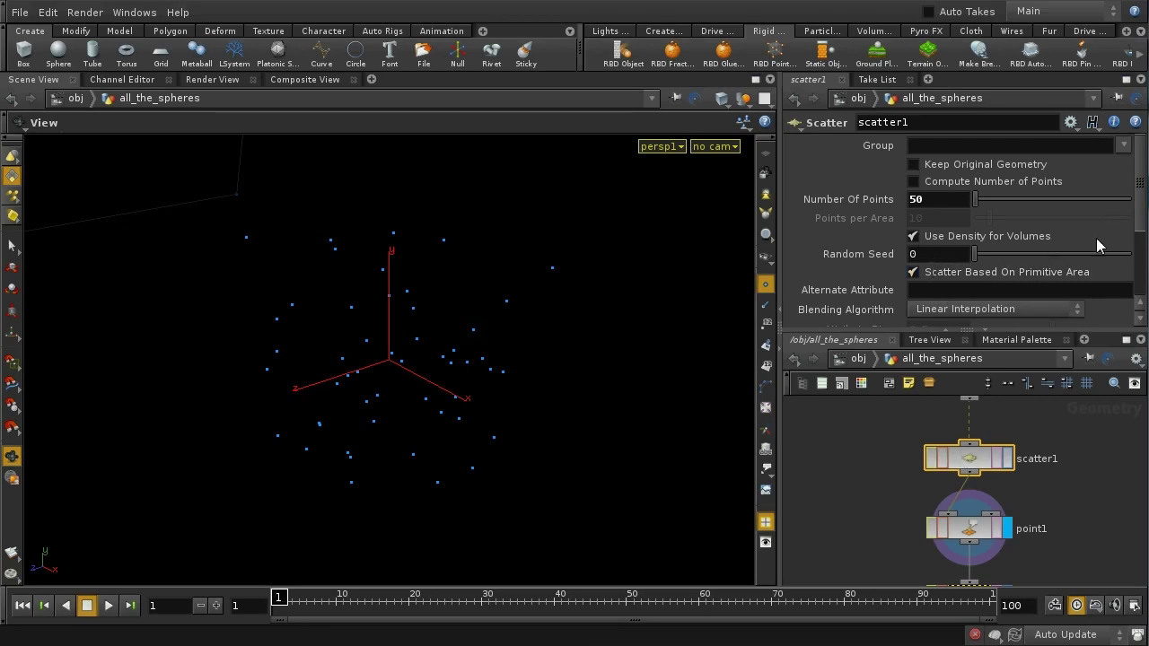
{"action": "left_click_drag", "start_coordinate": [1140, 233], "coordinate": [1134, 302]}
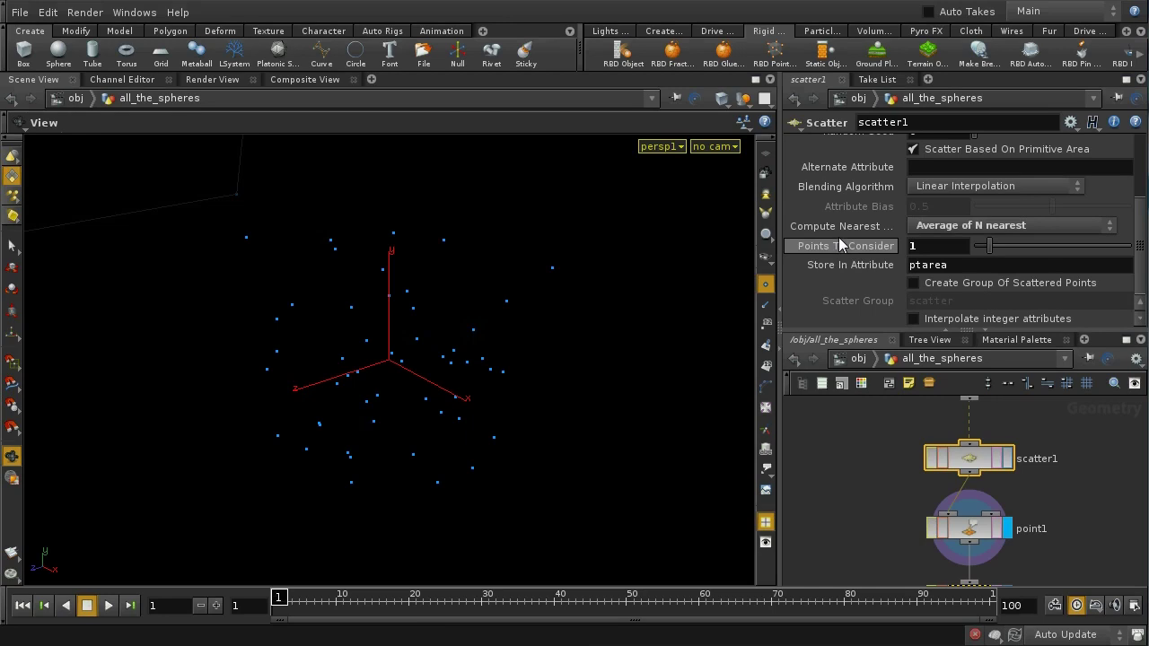
{"action": "mouse_move", "coordinate": [840, 231]}
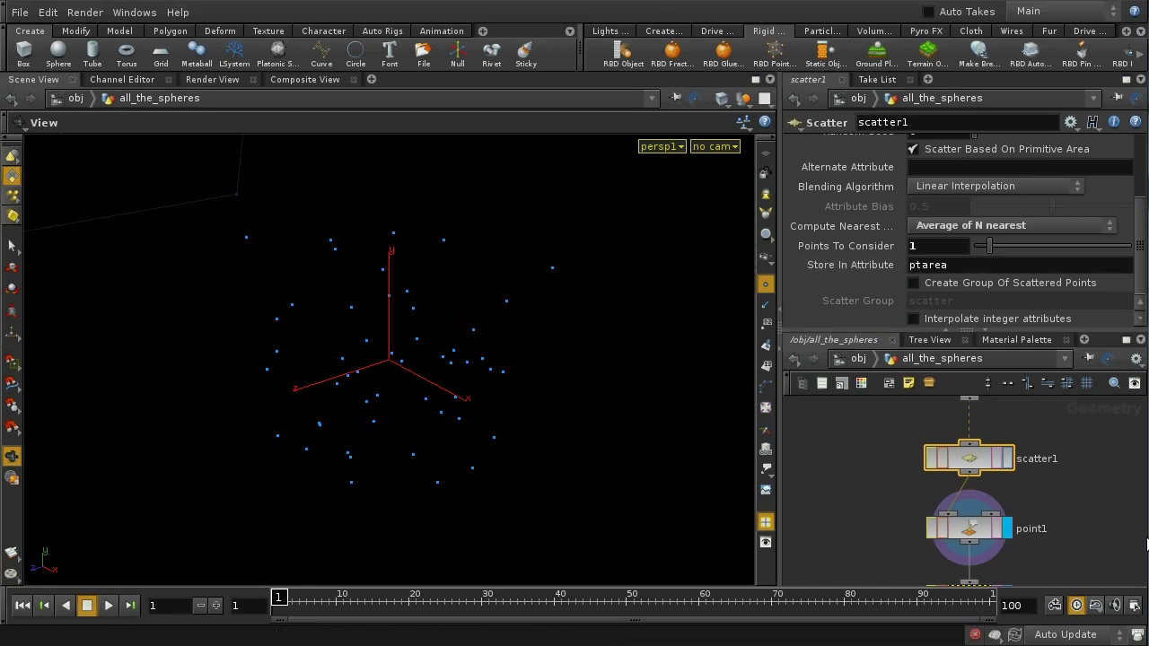
{"action": "scroll", "coordinate": [1103, 543], "scroll_direction": "down", "scroll_amount": 3}
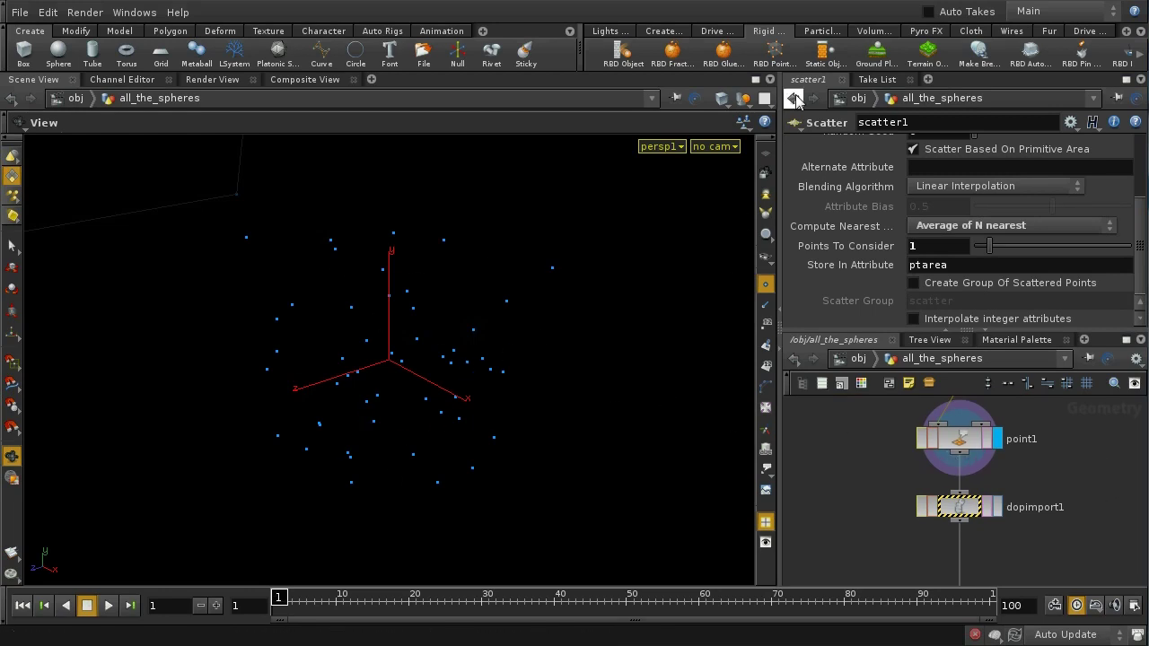
{"action": "left_click", "coordinate": [859, 359]}
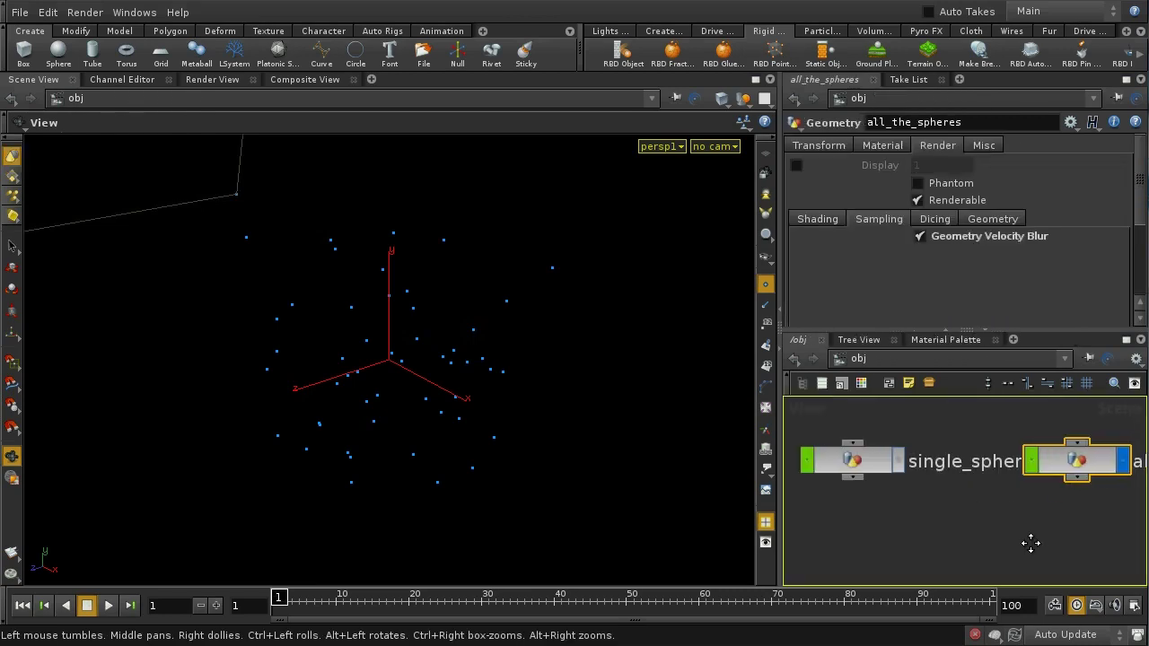
{"action": "left_click", "coordinate": [775, 51]}
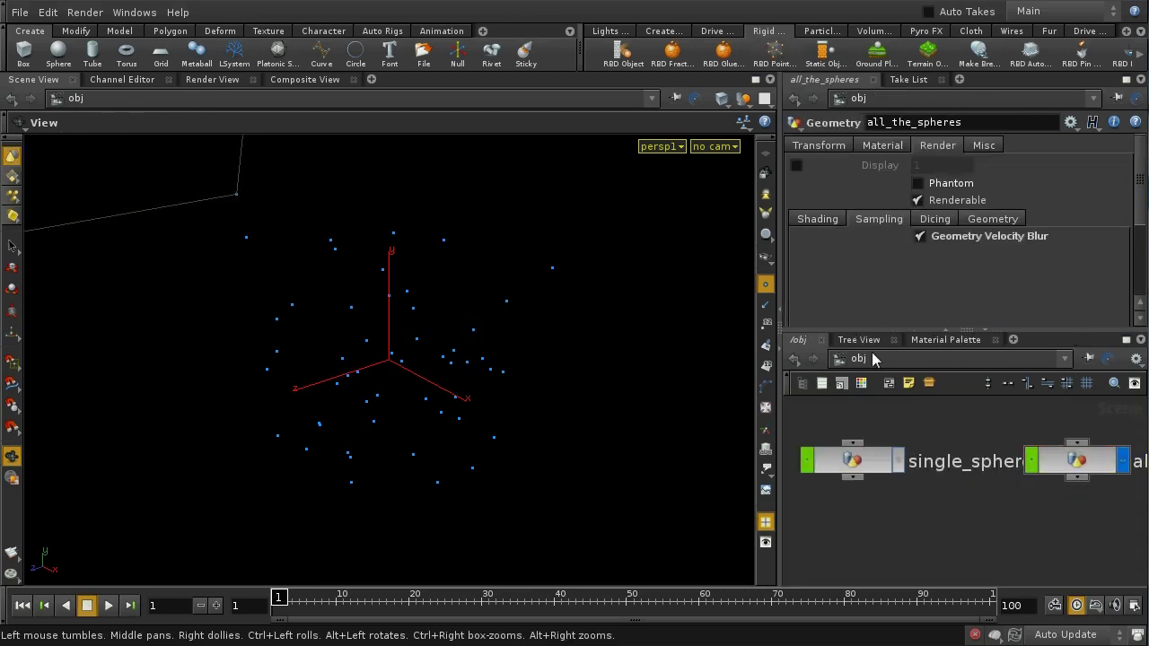
{"action": "left_click", "coordinate": [1076, 473]}
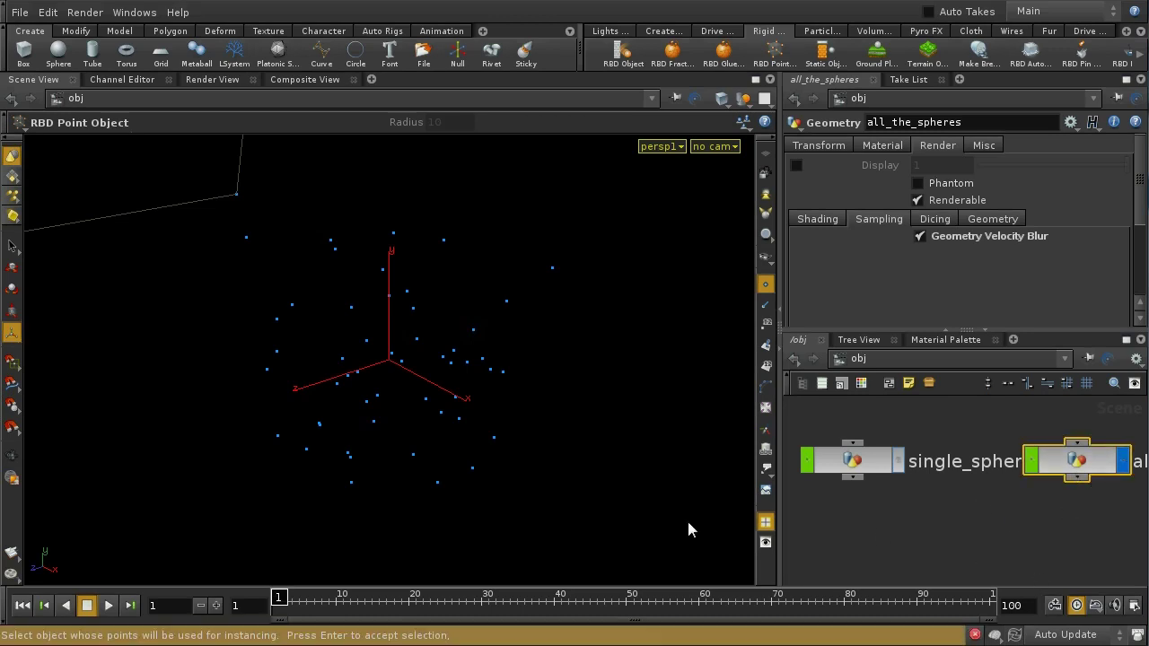
{"action": "key", "text": "Return"}
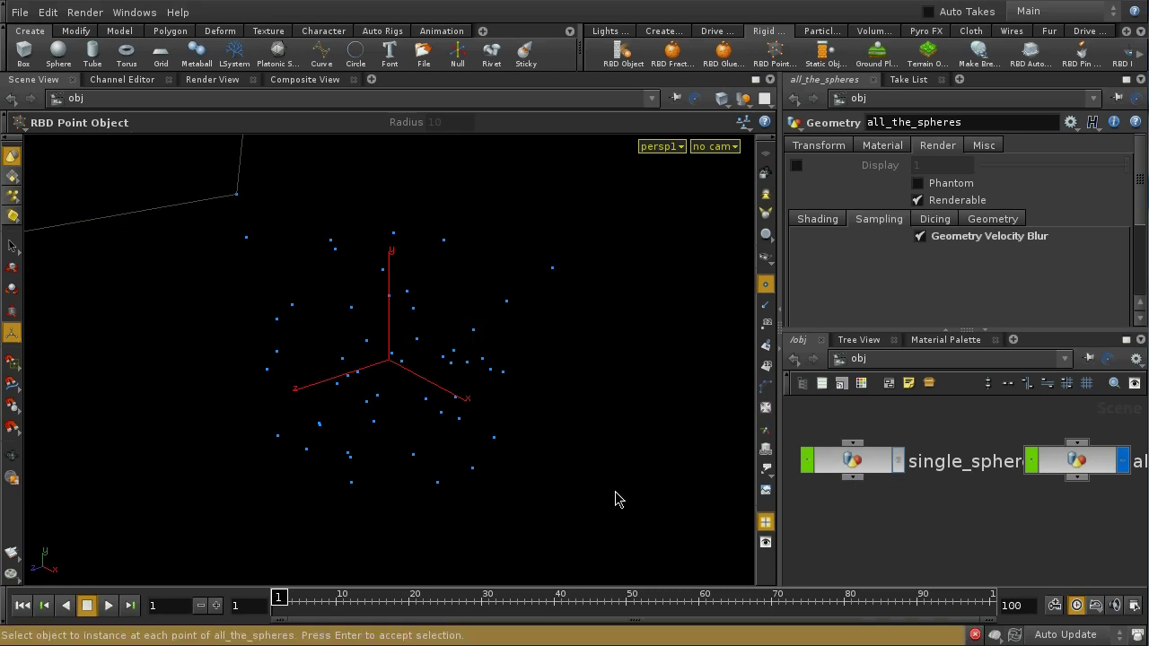
{"action": "key", "text": "Escape"}
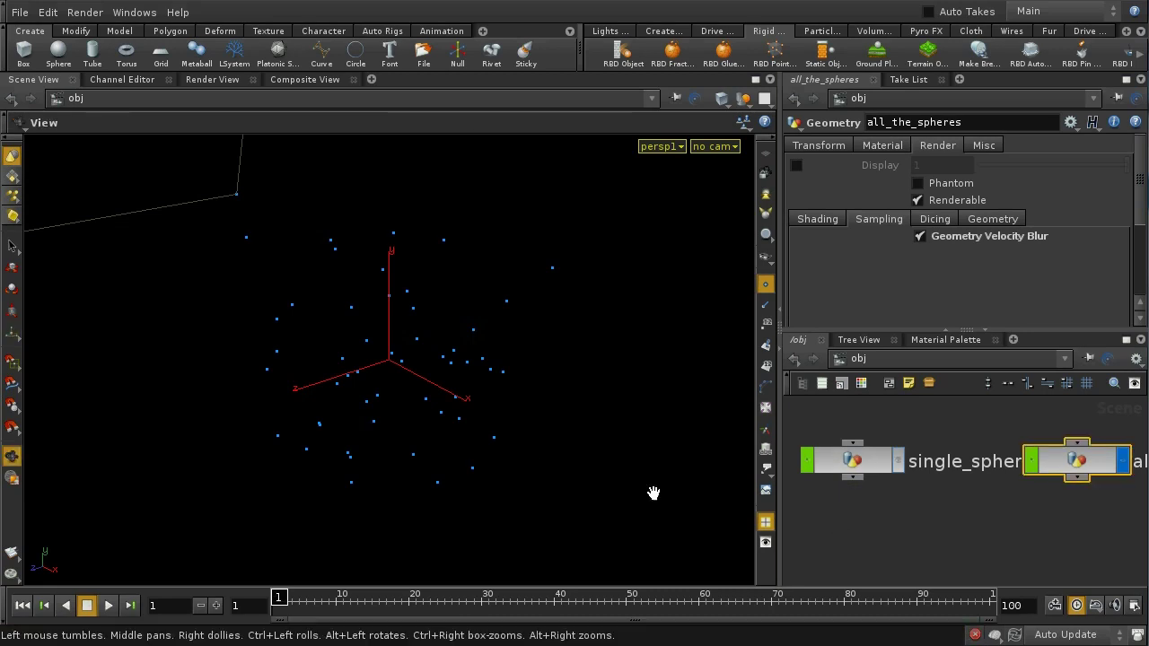
{"action": "middle_click_drag", "start_coordinate": [982, 544], "coordinate": [958, 526]}
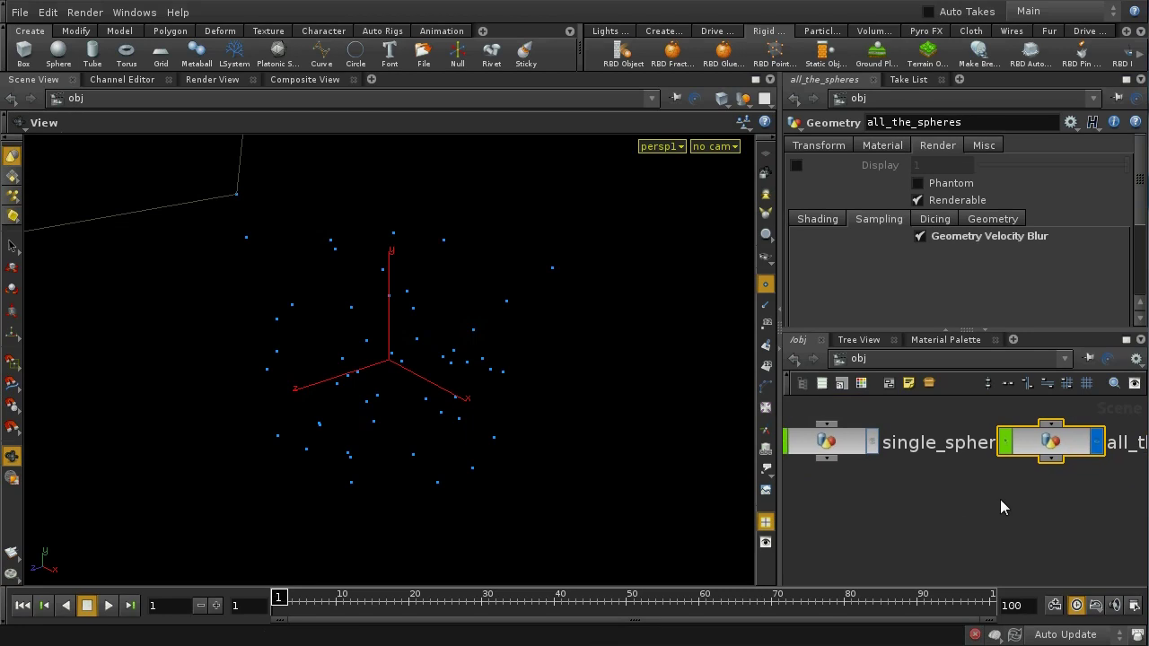
{"action": "double_click", "coordinate": [1052, 443]}
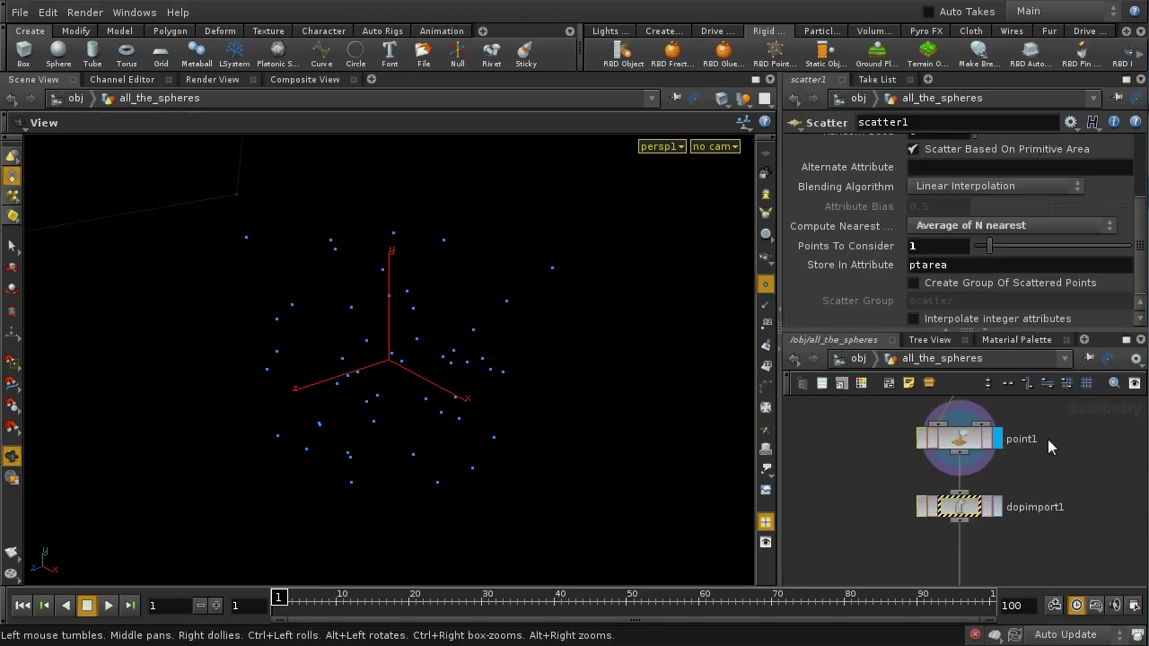
Set dopimport1's import style to Fetch Geometry from DOP Network and display that node in the viewport.
{"action": "left_click", "coordinate": [957, 510]}
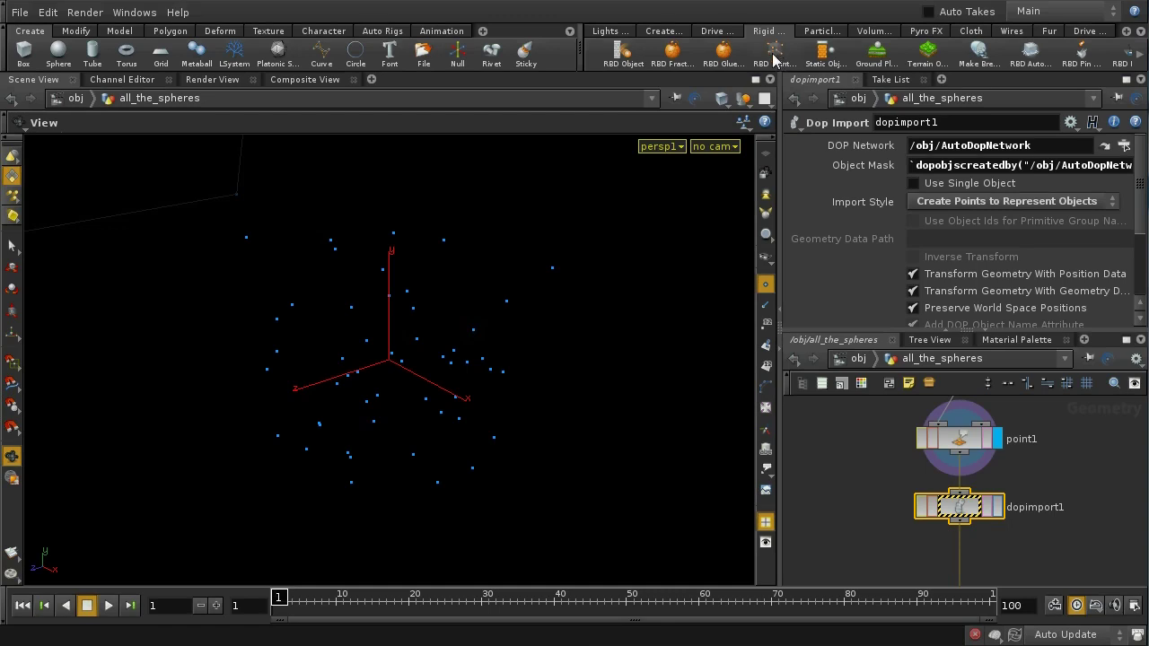
{"action": "left_click_drag", "start_coordinate": [961, 514], "coordinate": [962, 537]}
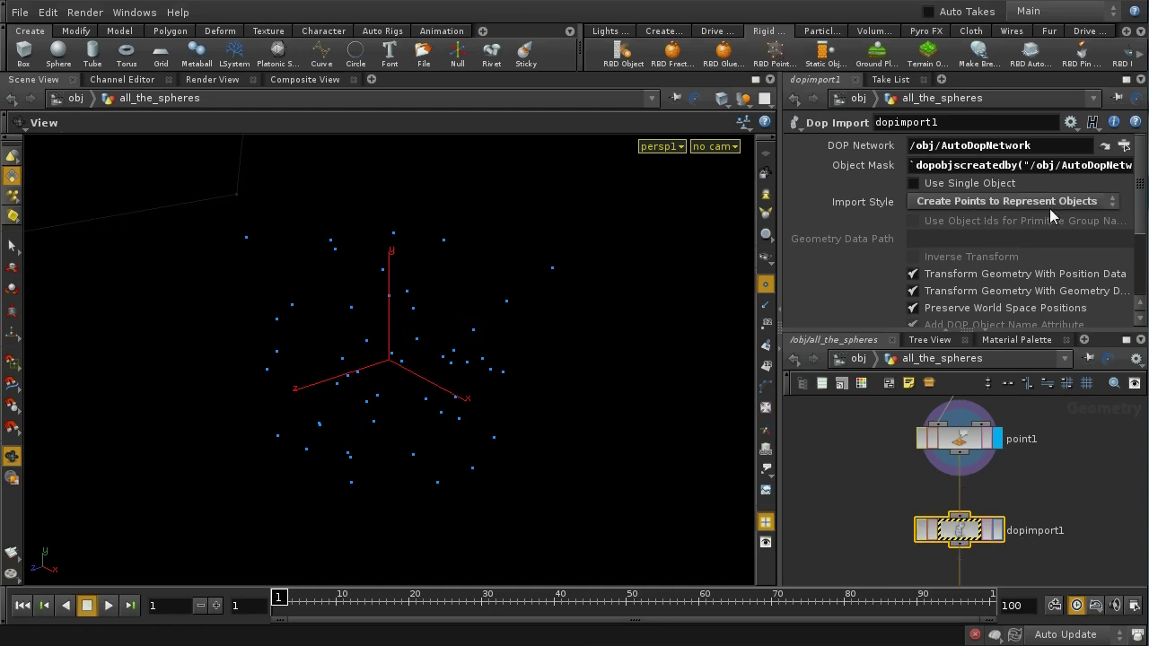
{"action": "left_click", "coordinate": [1030, 206]}
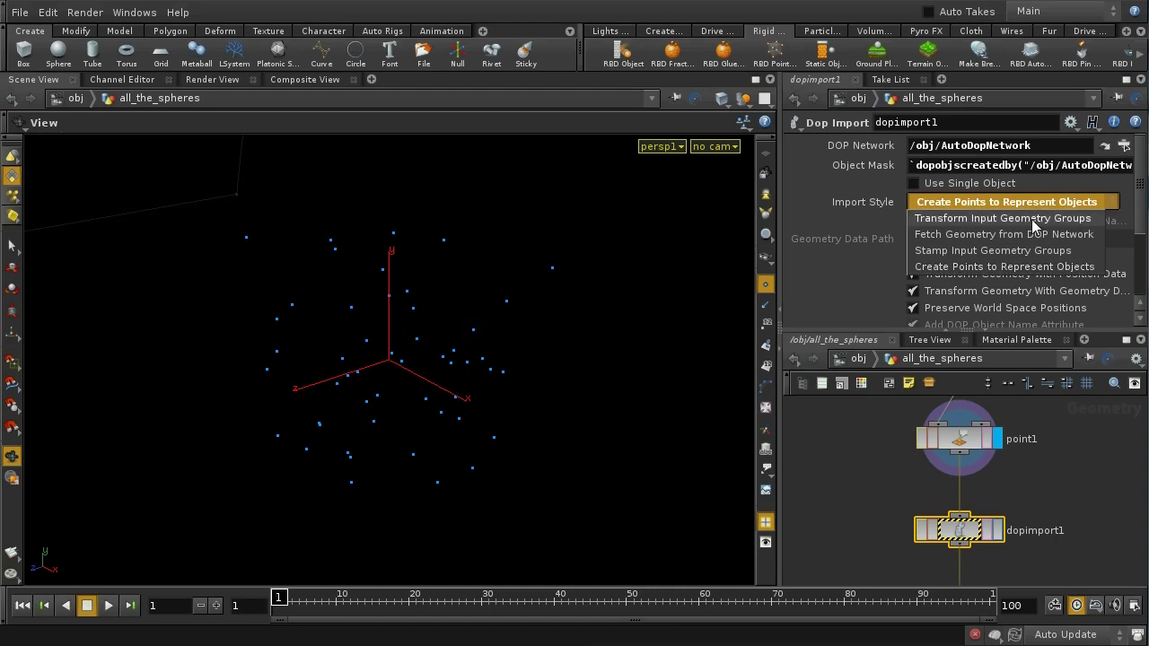
{"action": "left_click", "coordinate": [1039, 234]}
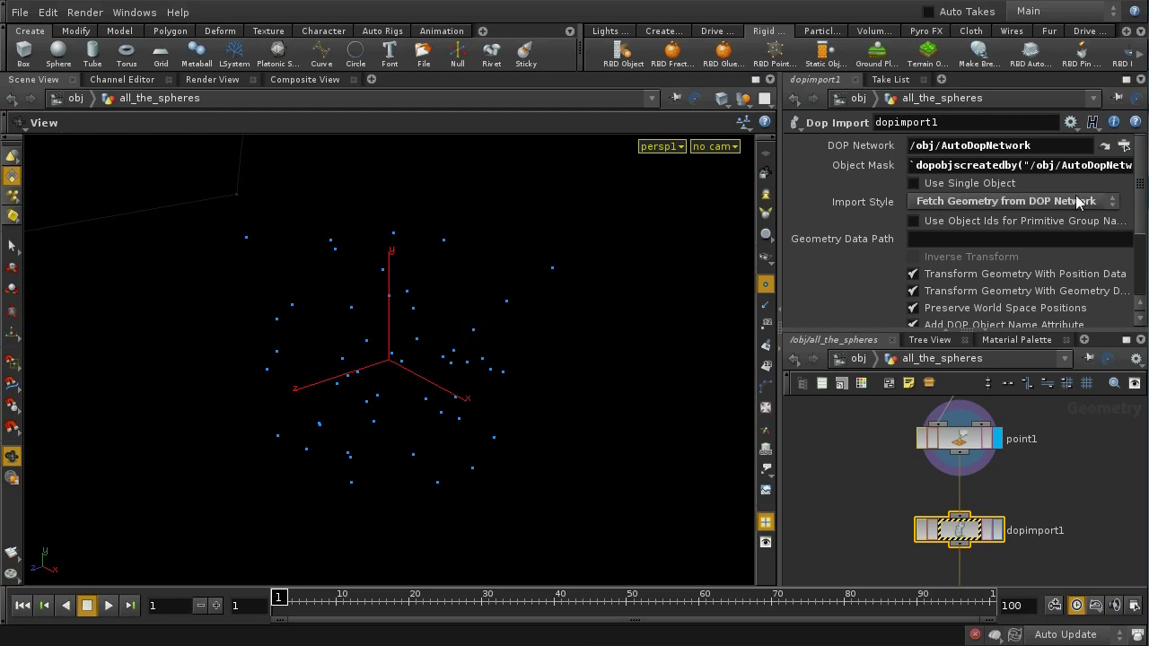
{"action": "middle_click_drag", "start_coordinate": [1076, 563], "coordinate": [1080, 449]}
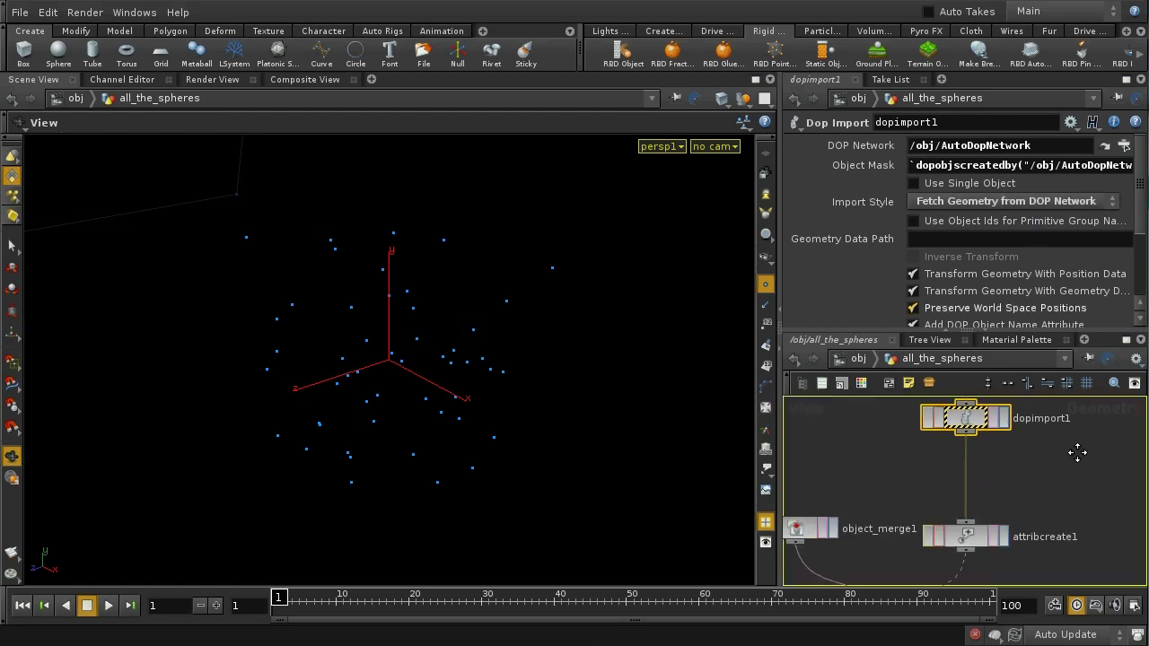
{"action": "left_click", "coordinate": [1004, 422]}
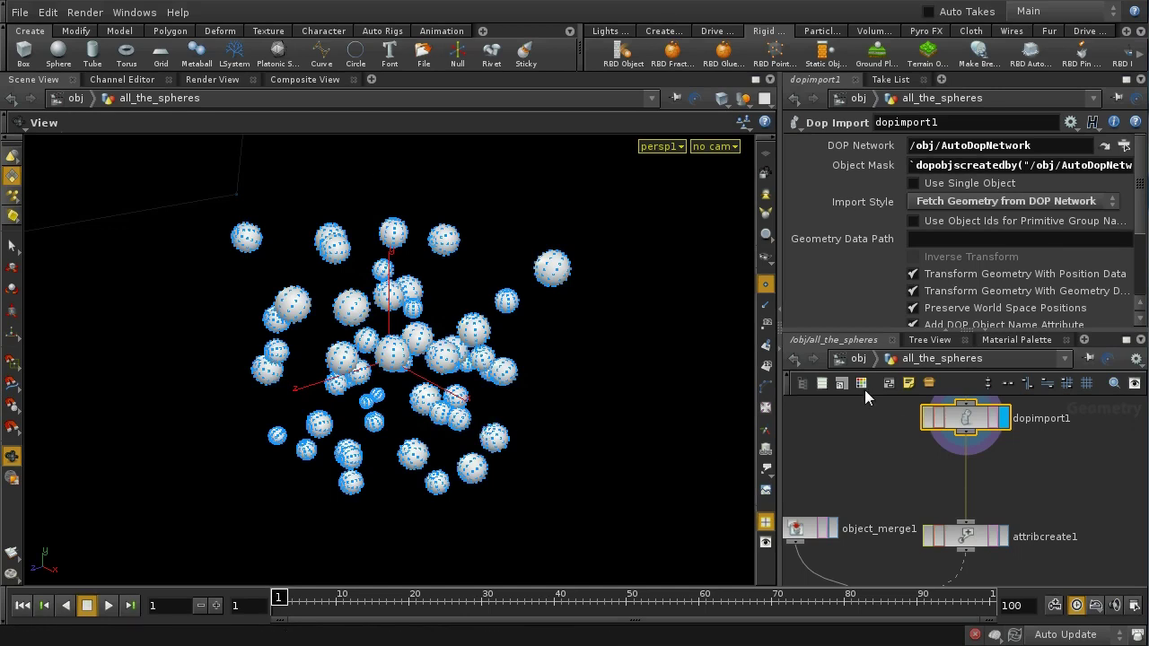
Go to the starting_volume object in AutoDopNetwork and review its point source, geometry path and Extra Attributes wildcard.
{"action": "left_click", "coordinate": [859, 360]}
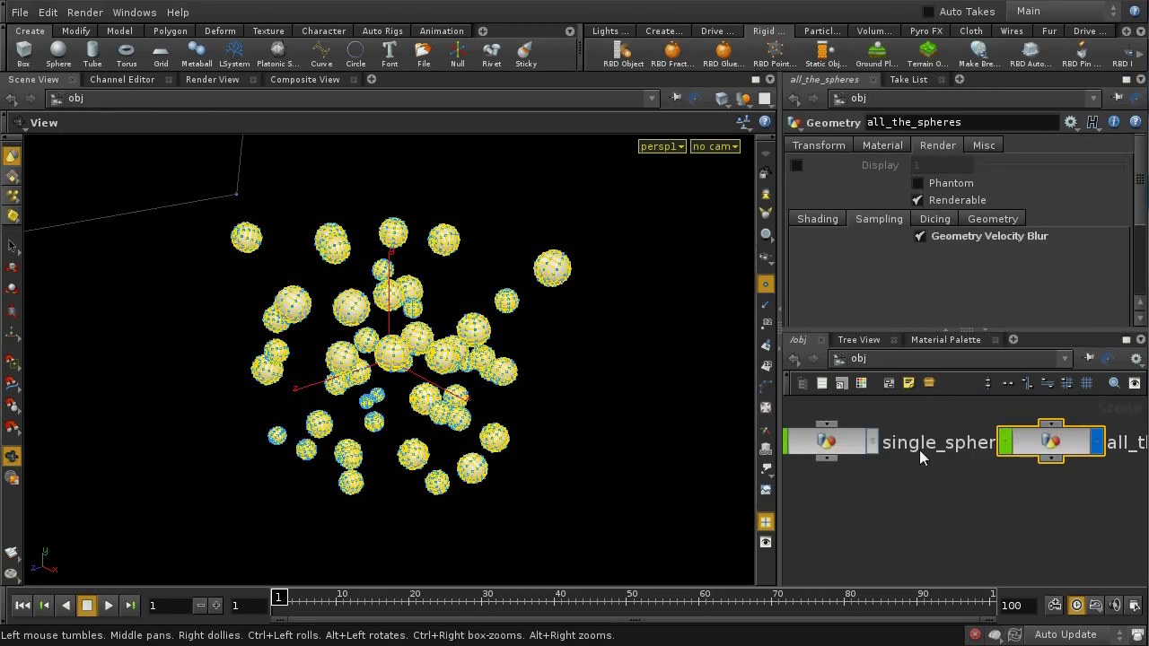
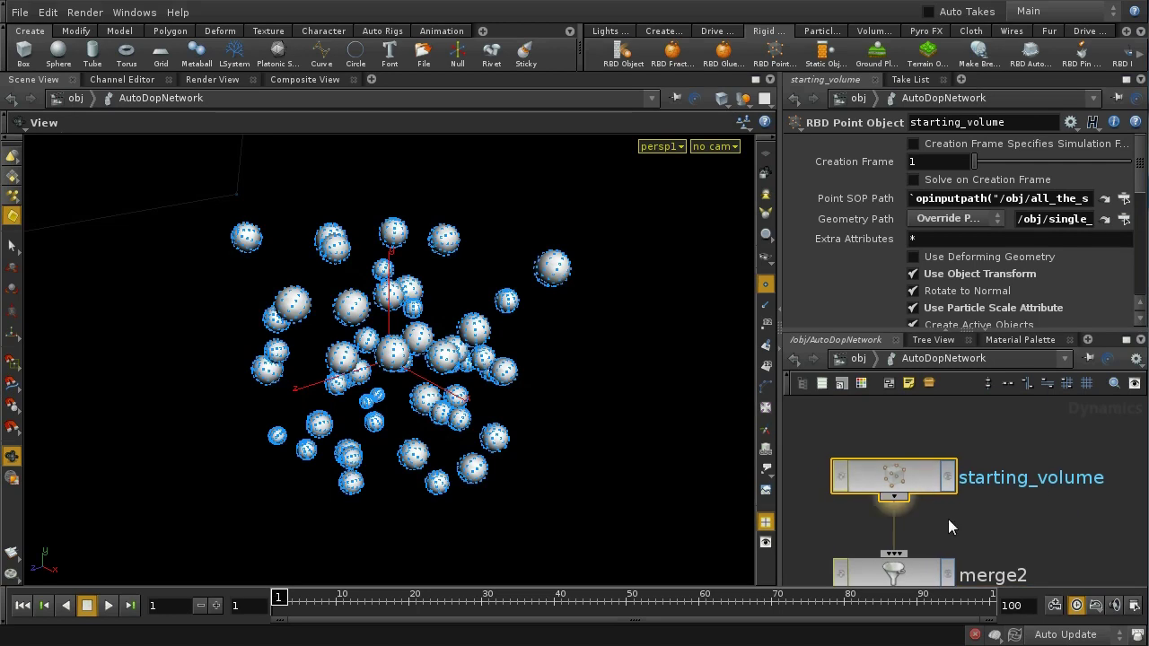
{"action": "middle_click_drag", "start_coordinate": [955, 527], "coordinate": [988, 506]}
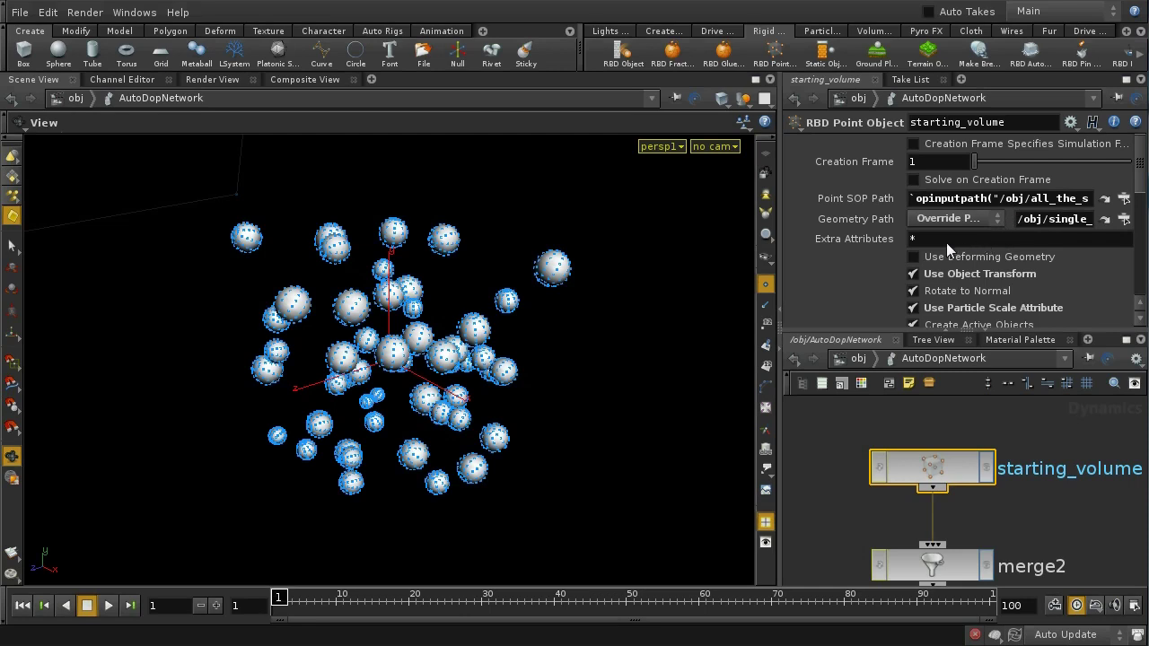
{"action": "left_click", "coordinate": [908, 238]}
{"action": "type", "text": "*"}
Turn starting_volume's Use Particle Scale Attribute off to compare the sphere sizes, and turn it back on.
{"action": "left_click_drag", "start_coordinate": [1135, 167], "coordinate": [1136, 189]}
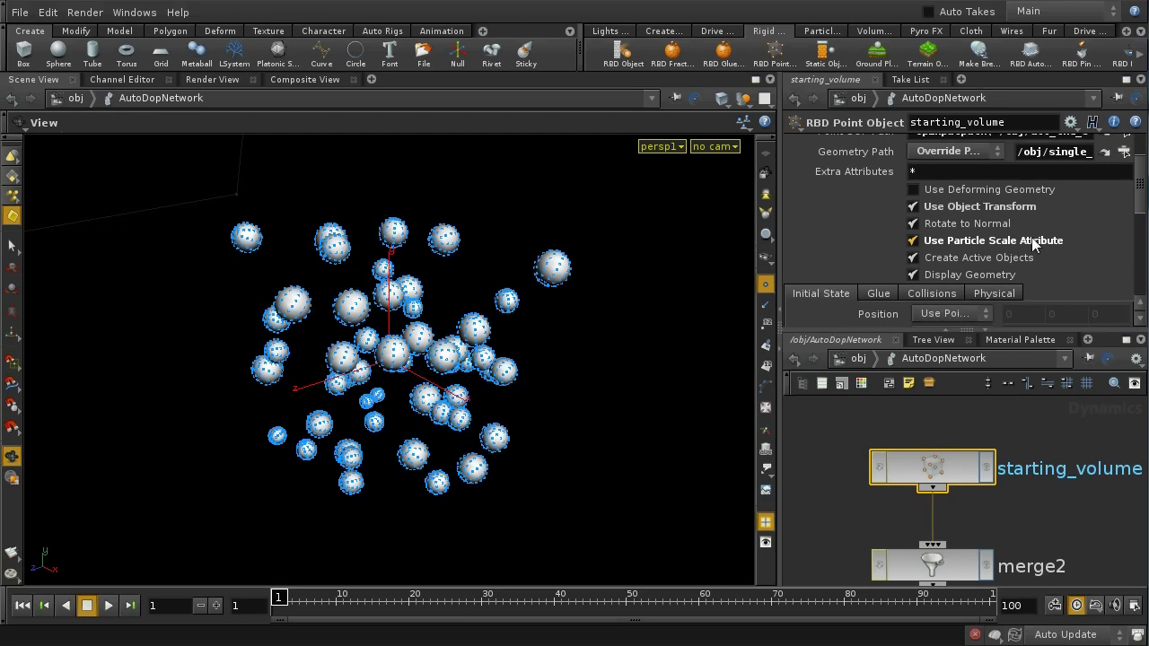
{"action": "left_click", "coordinate": [914, 240]}
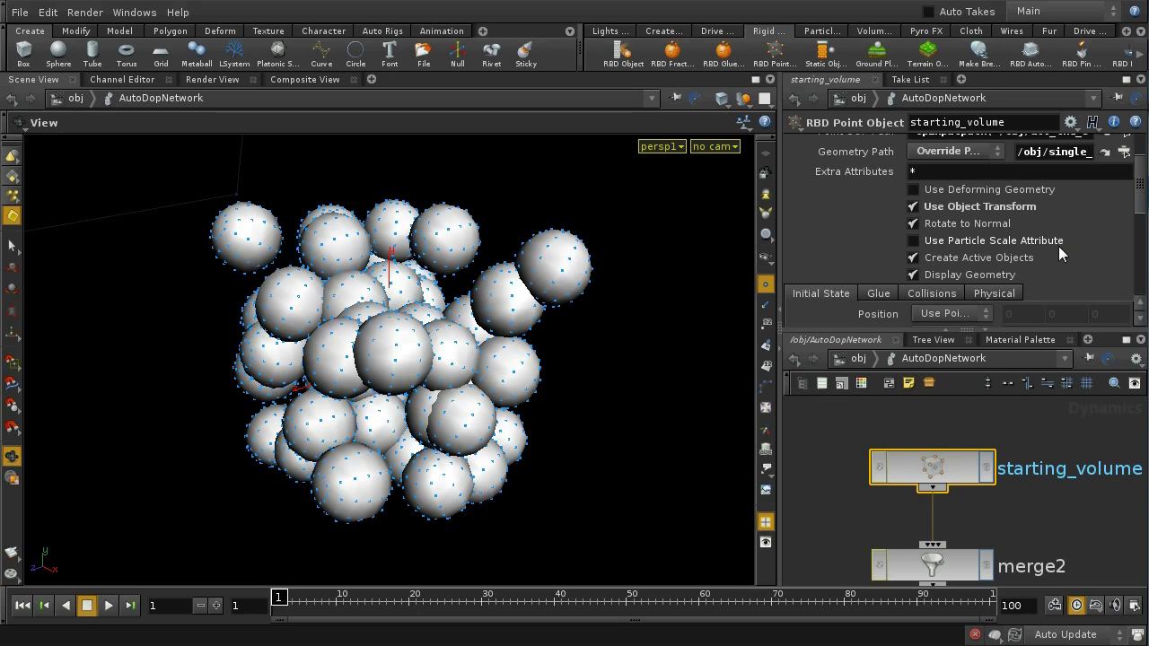
{"action": "left_click", "coordinate": [913, 240]}
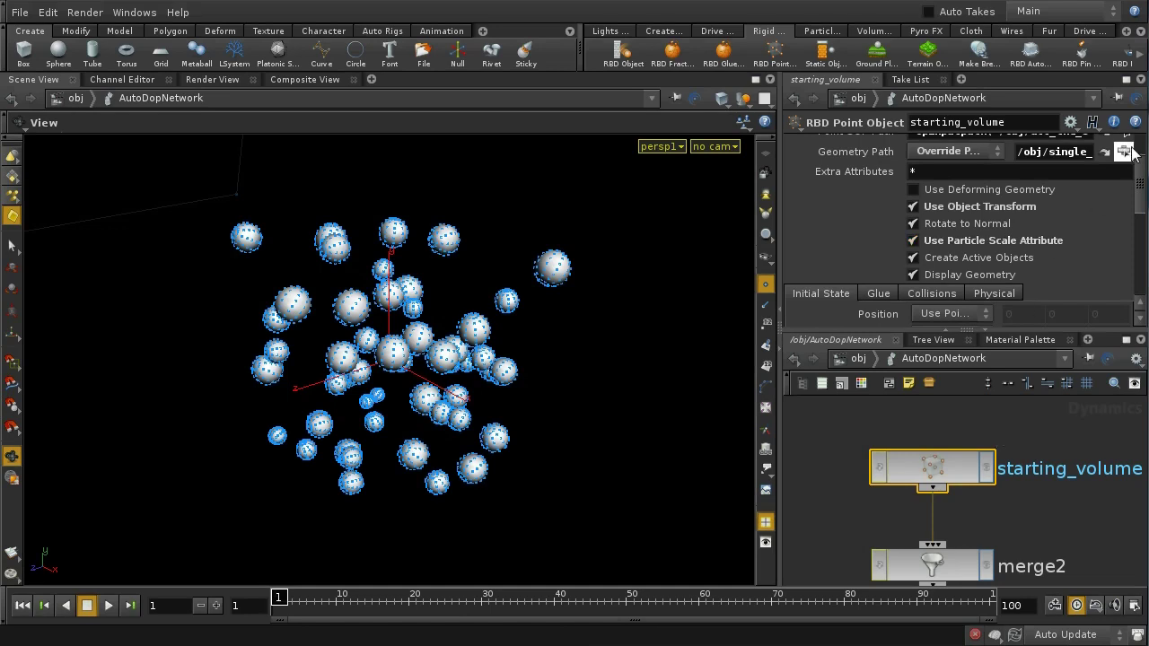
Review starting_volume's initial rotation modes and expressions at full width, and set its Angular Velocity mode to Override Point Value.
{"action": "mouse_move", "coordinate": [1142, 184]}
{"action": "left_mouse_down"}
{"action": "mouse_move", "coordinate": [1144, 216]}
{"action": "mouse_move", "coordinate": [1144, 205]}
{"action": "left_mouse_up"}
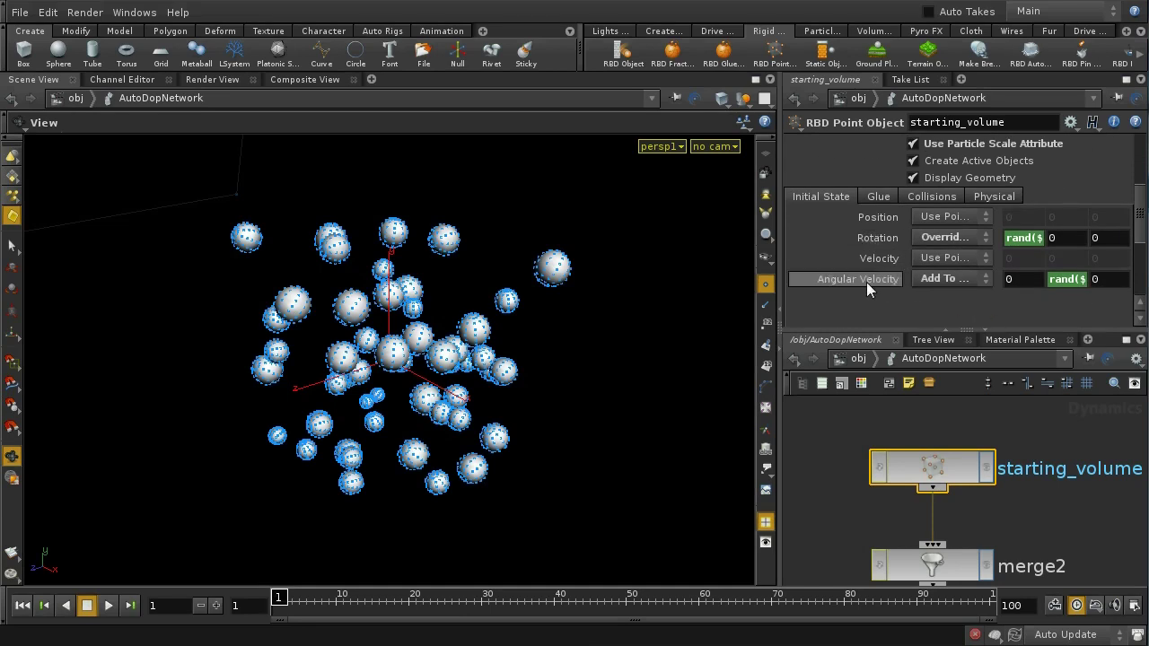
{"action": "left_click", "coordinate": [1125, 80]}
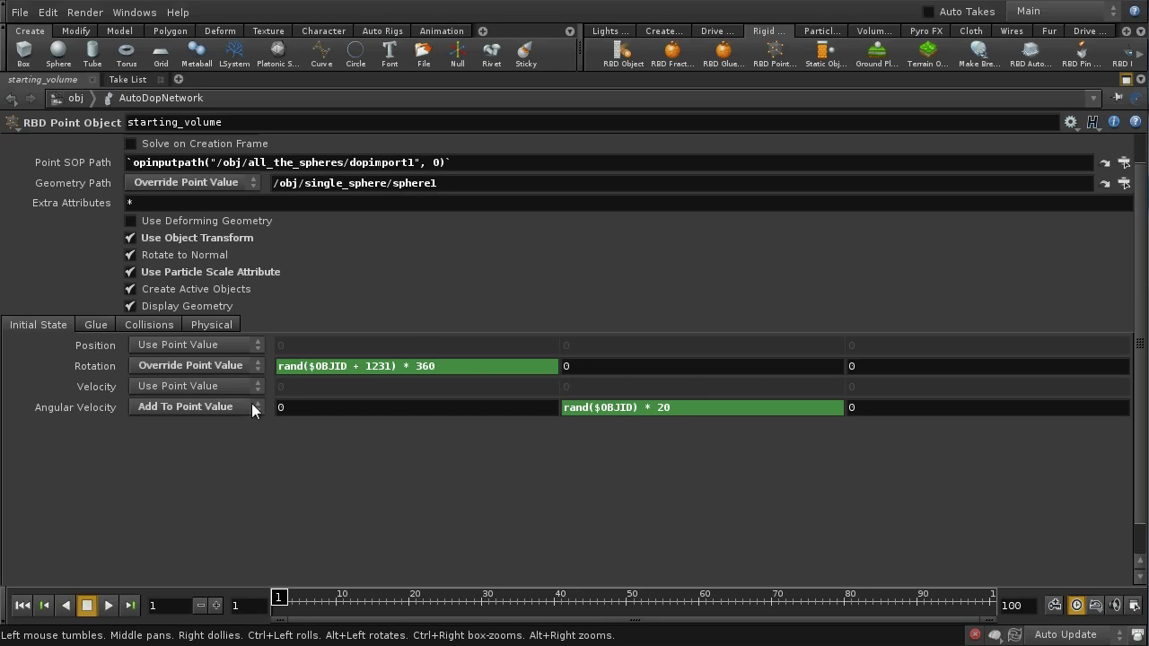
{"action": "left_click", "coordinate": [174, 364]}
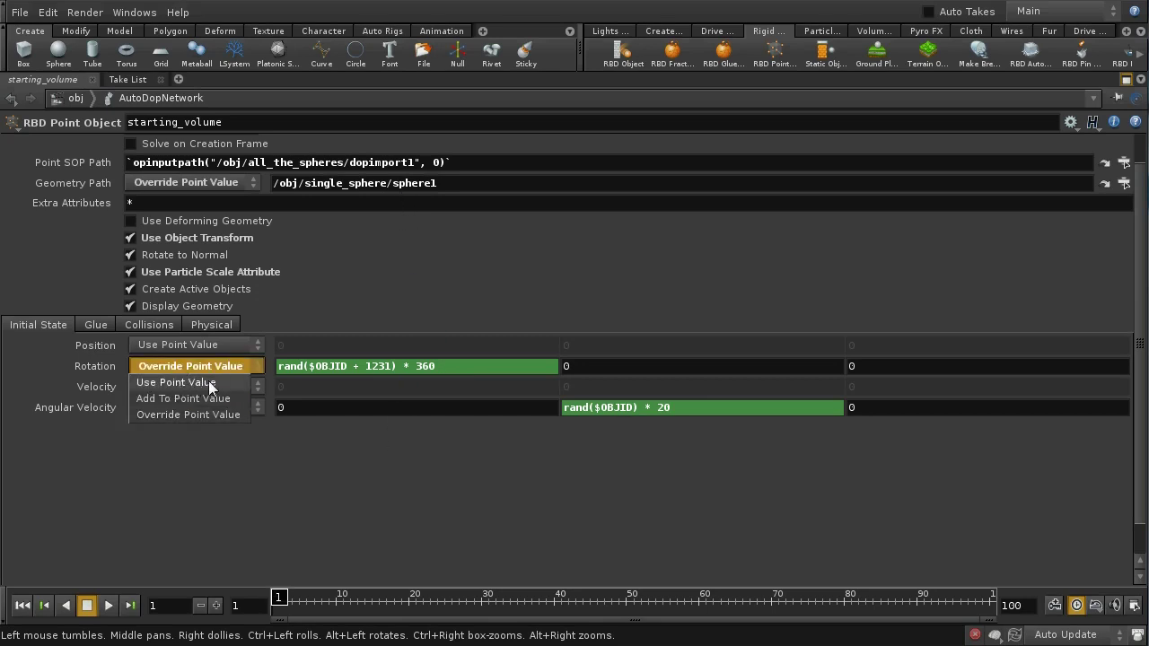
{"action": "left_click", "coordinate": [208, 381]}
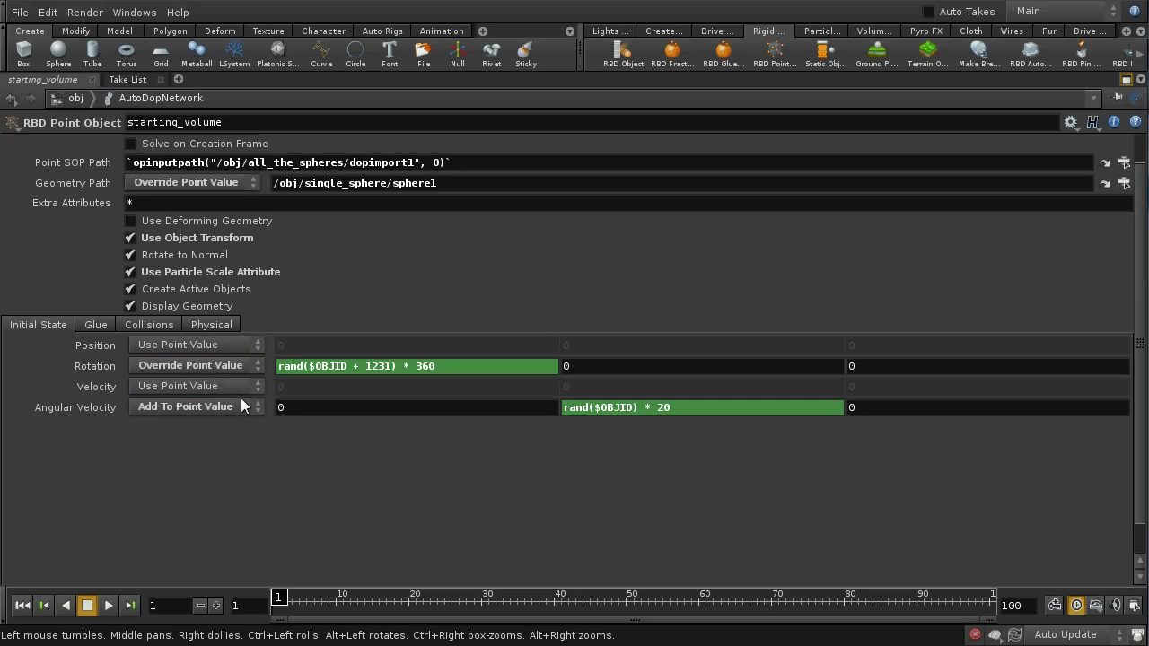
{"action": "left_click", "coordinate": [214, 405]}
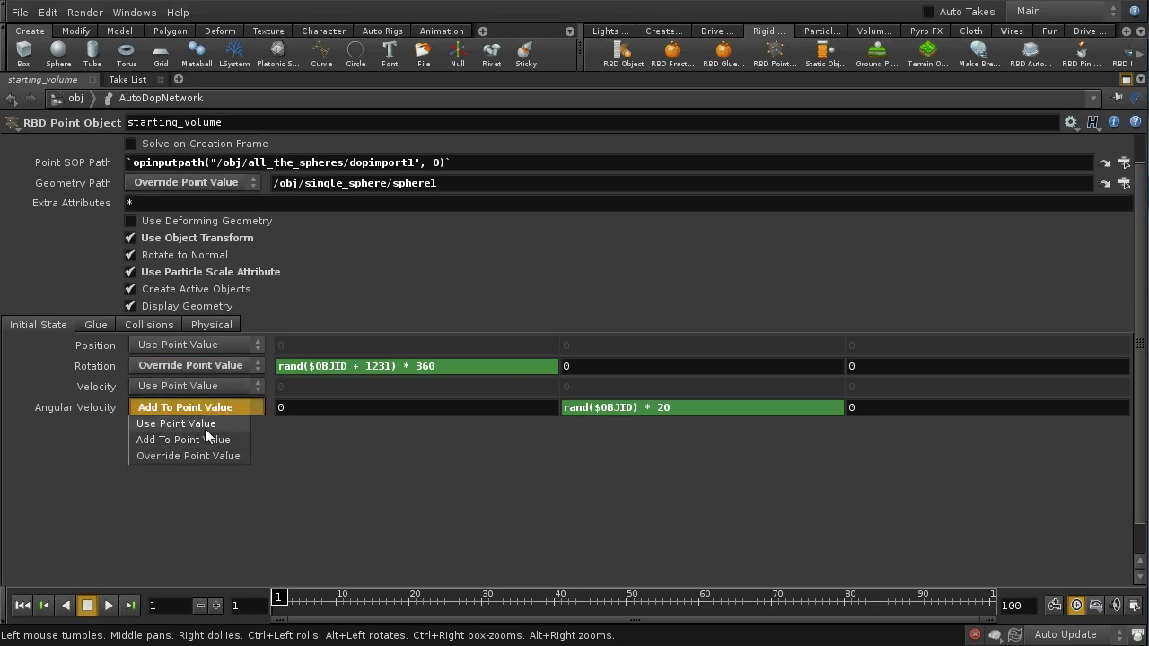
{"action": "left_click", "coordinate": [202, 455]}
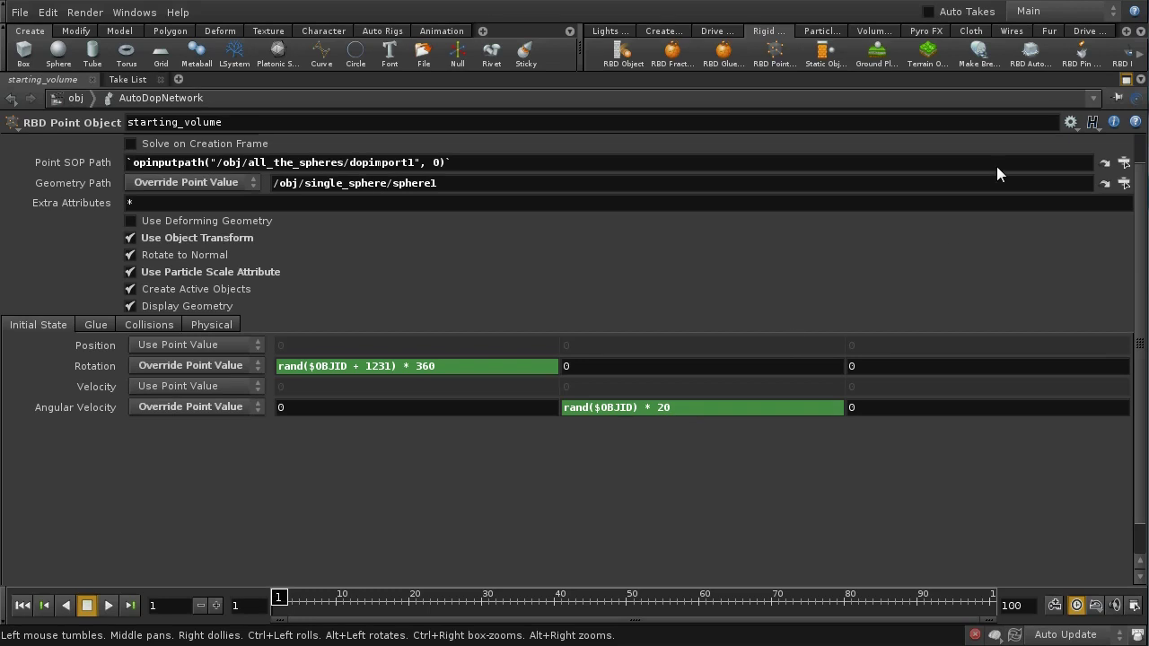
{"action": "left_click", "coordinate": [1128, 79]}
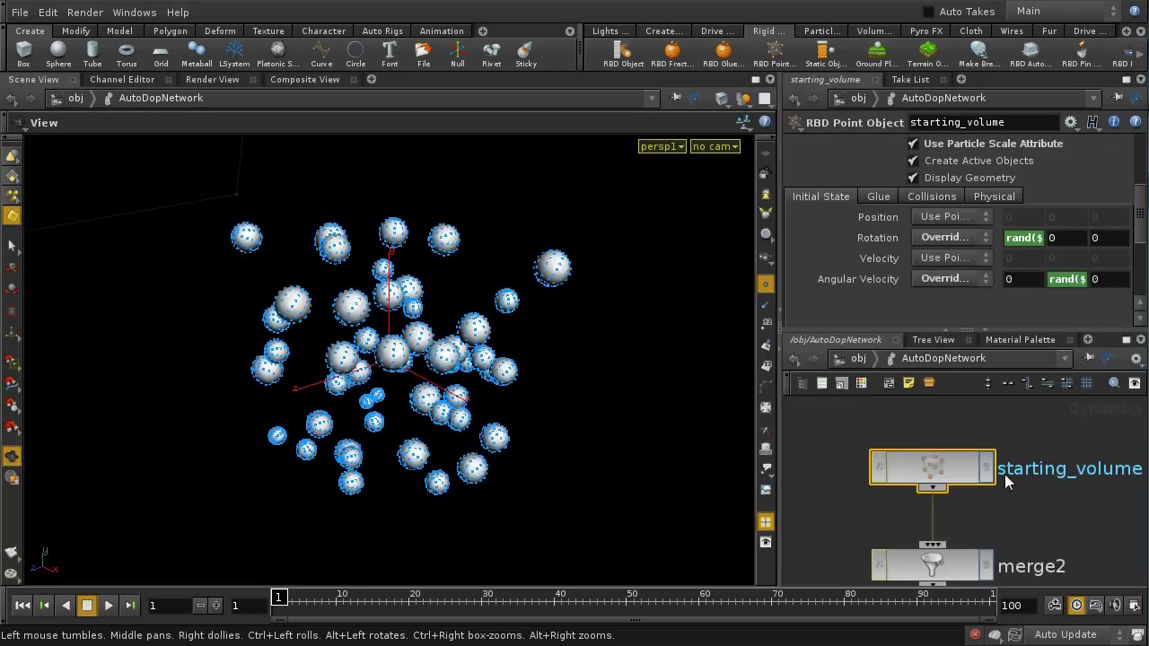
Look over the nodes below starting_volume, and open that object's collision settings at the Surface section.
{"action": "middle_click_drag", "start_coordinate": [1055, 564], "coordinate": [1033, 485]}
{"action": "mouse_move", "coordinate": [1019, 545]}
{"action": "middle_mouse_down"}
{"action": "mouse_move", "coordinate": [1016, 482]}
{"action": "mouse_move", "coordinate": [1042, 550]}
{"action": "middle_mouse_up"}
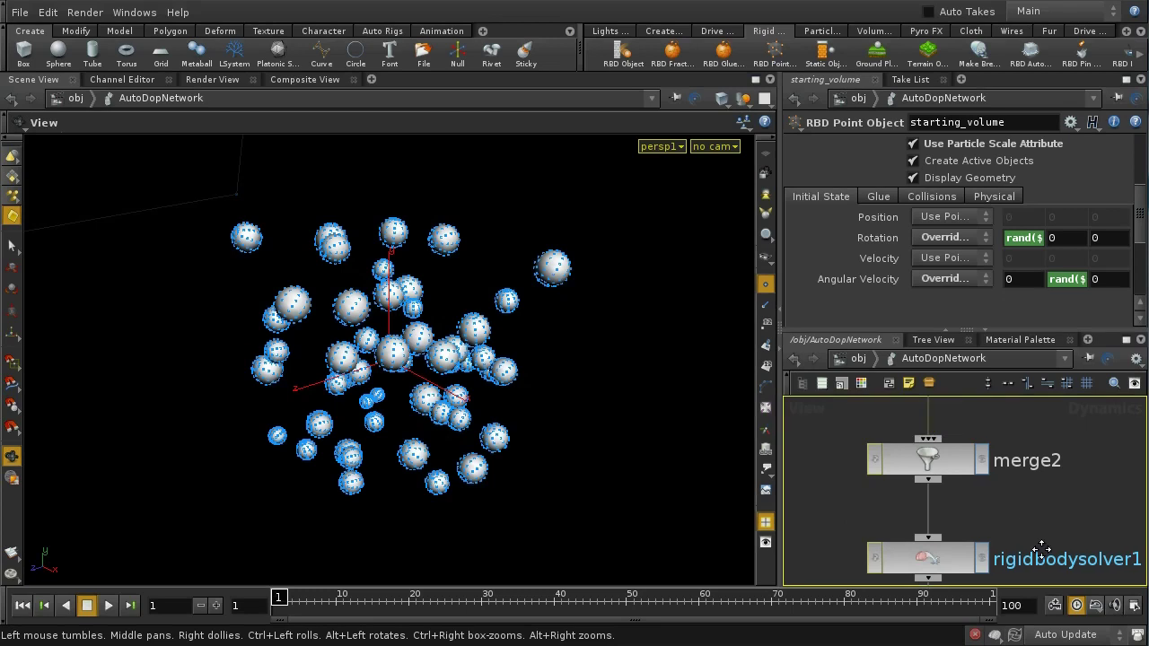
{"action": "middle_click_drag", "start_coordinate": [1013, 436], "coordinate": [1040, 513]}
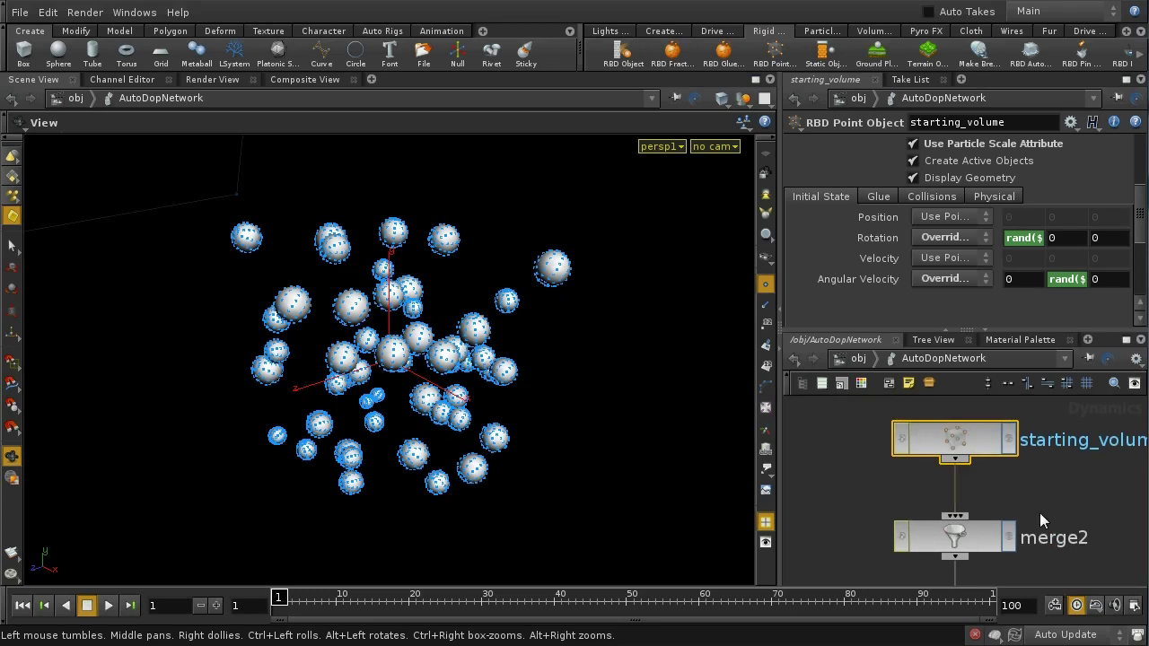
{"action": "left_click", "coordinate": [931, 196]}
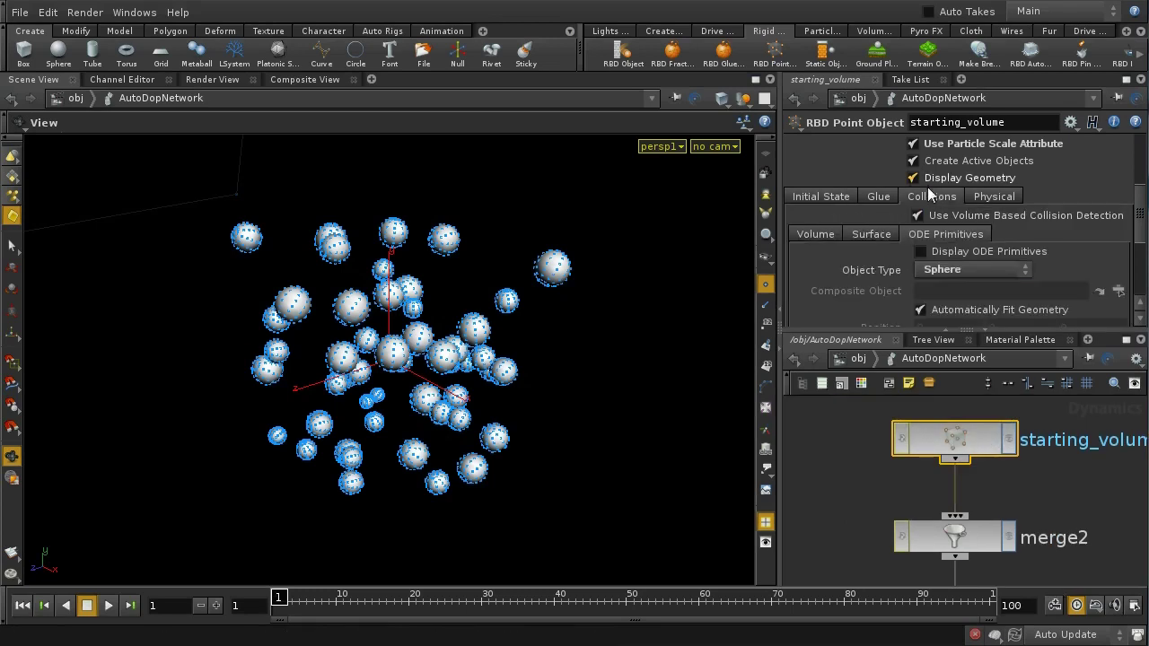
{"action": "left_click", "coordinate": [877, 238]}
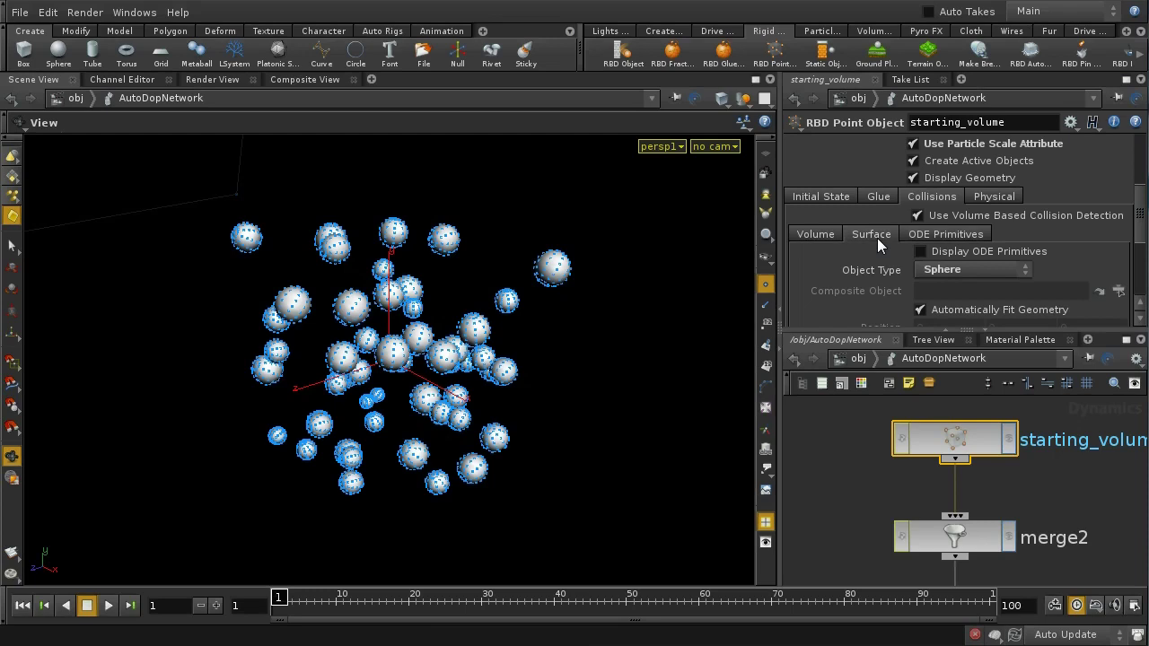
Review starting_volume's volume collision settings, including the Implicit Sphere mode and the other available modes.
{"action": "left_click", "coordinate": [830, 233]}
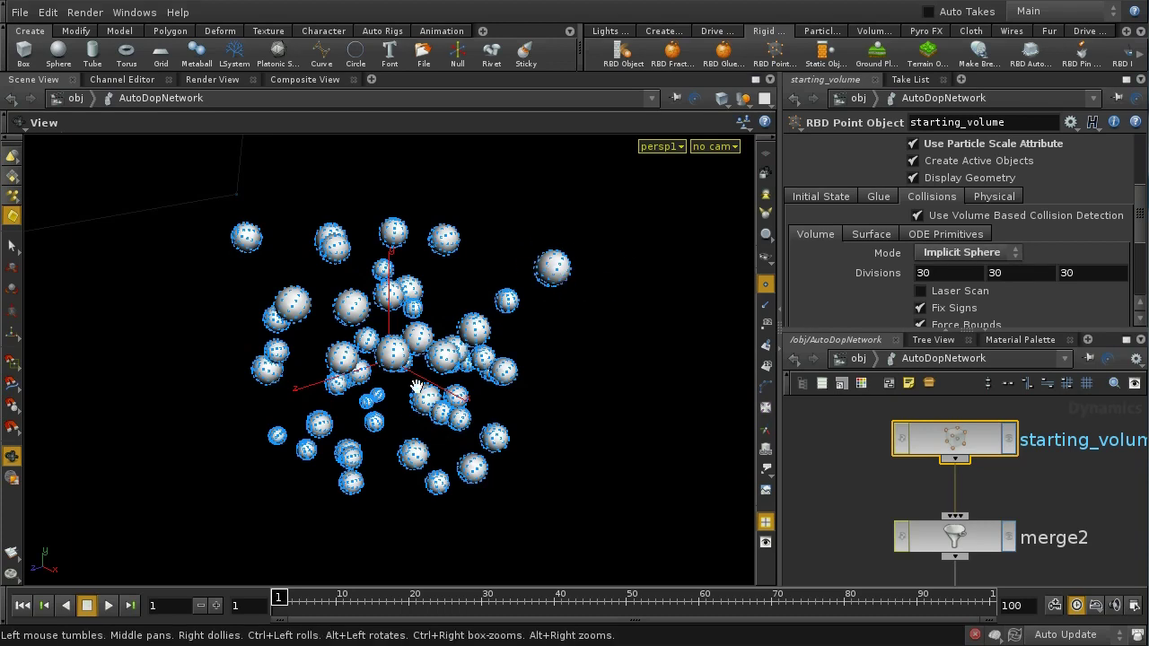
{"action": "left_click", "coordinate": [920, 292]}
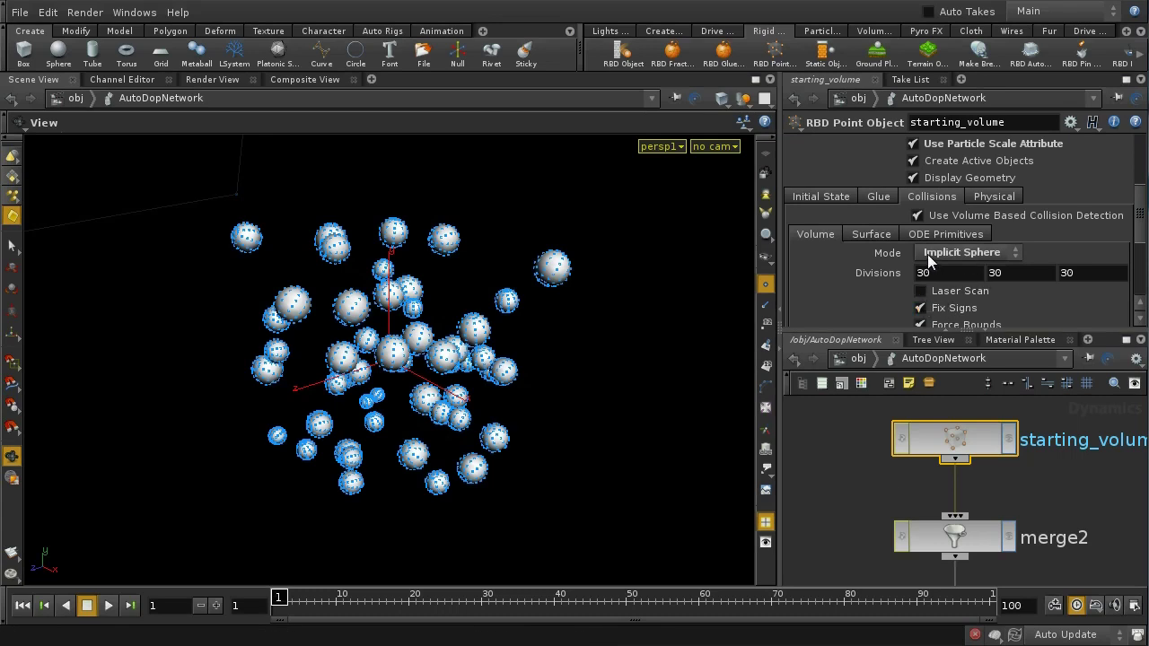
{"action": "left_click", "coordinate": [928, 254]}
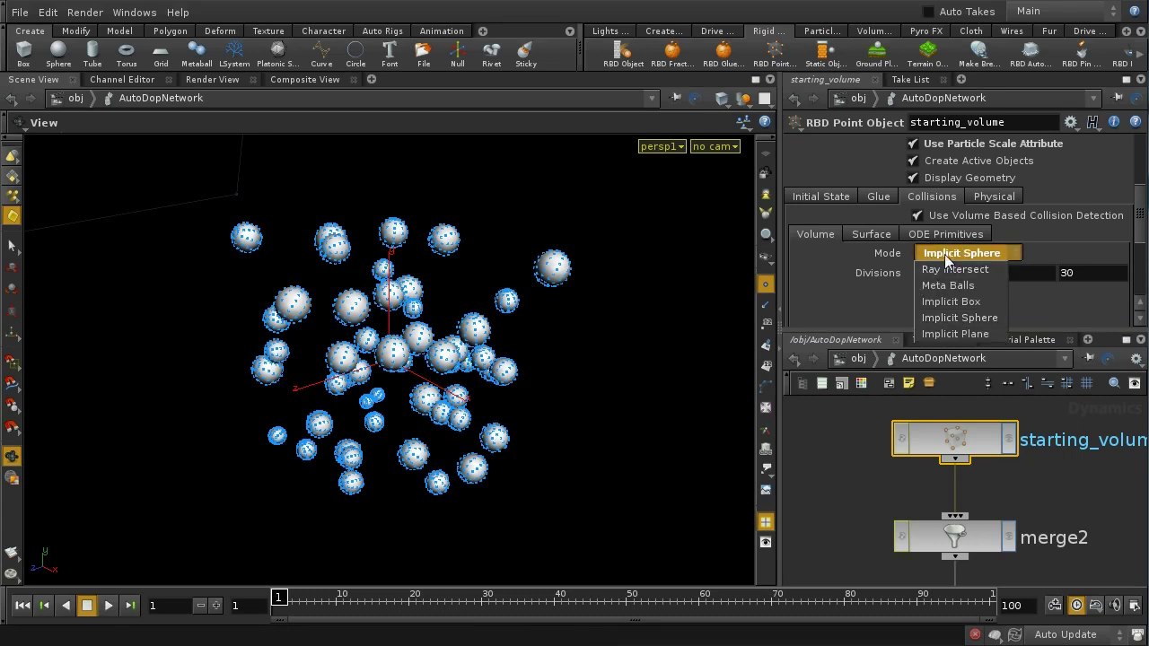
{"action": "left_click", "coordinate": [942, 254]}
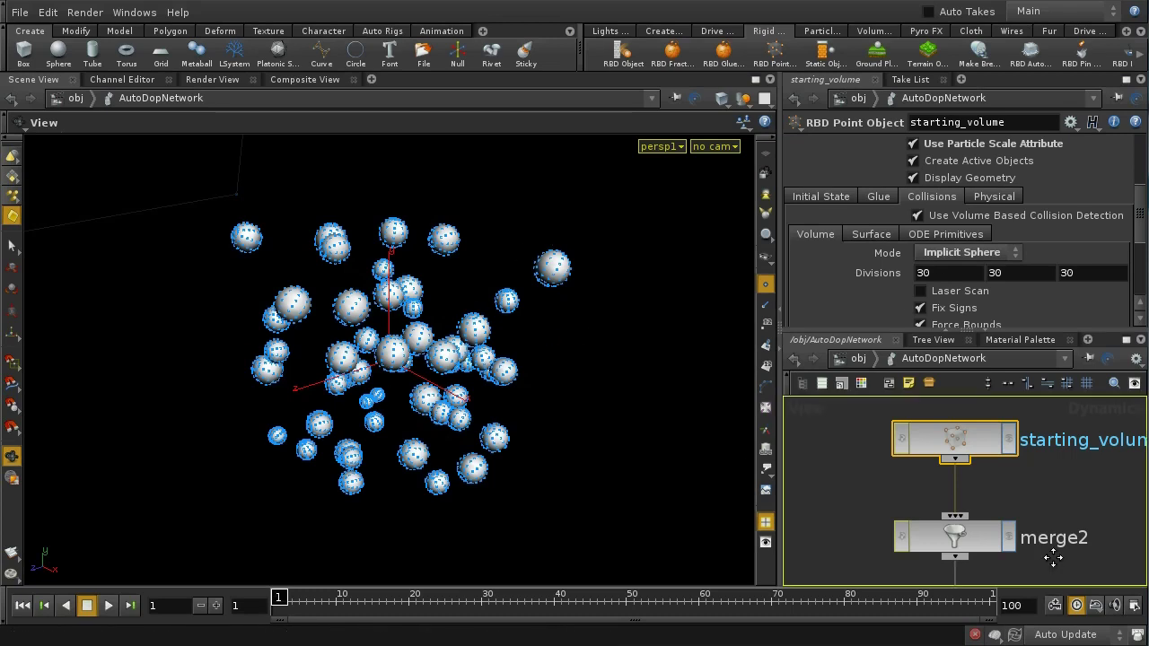
Review the rigidbodysolver1 settings and follow the network down to the magnetforce1 node and its inputs.
{"action": "scroll", "coordinate": [1064, 503], "scroll_direction": "down", "scroll_amount": 3}
{"action": "middle_click_drag", "start_coordinate": [1058, 555], "coordinate": [1063, 473]}
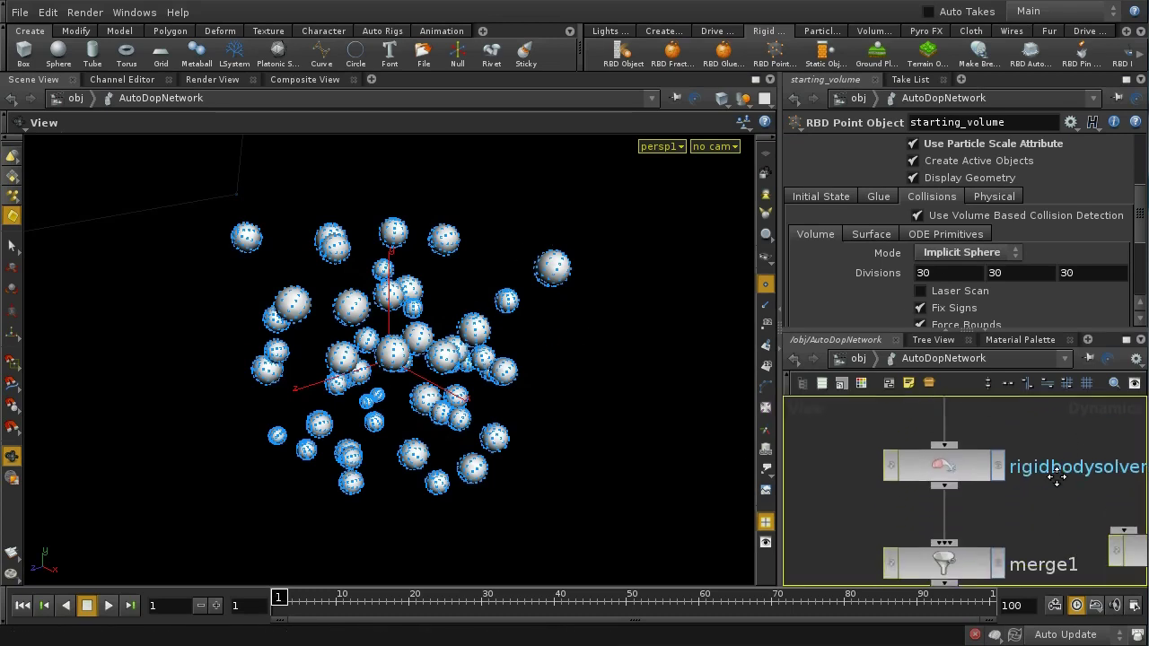
{"action": "left_click", "coordinate": [909, 460]}
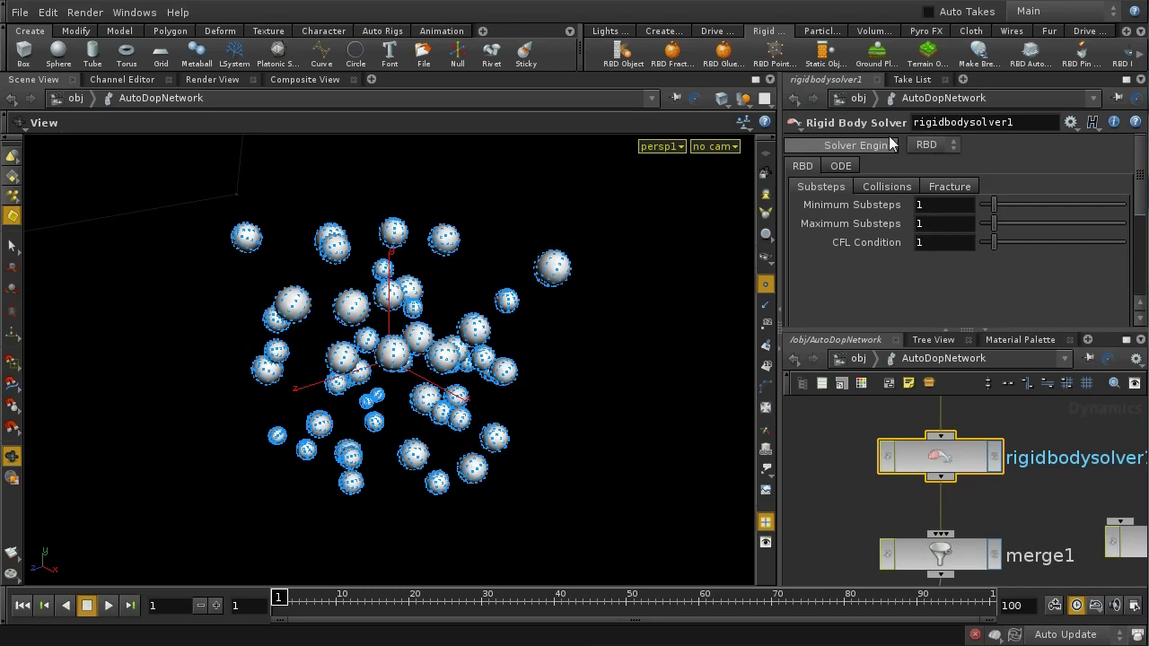
{"action": "middle_click_drag", "start_coordinate": [1033, 514], "coordinate": [1004, 437]}
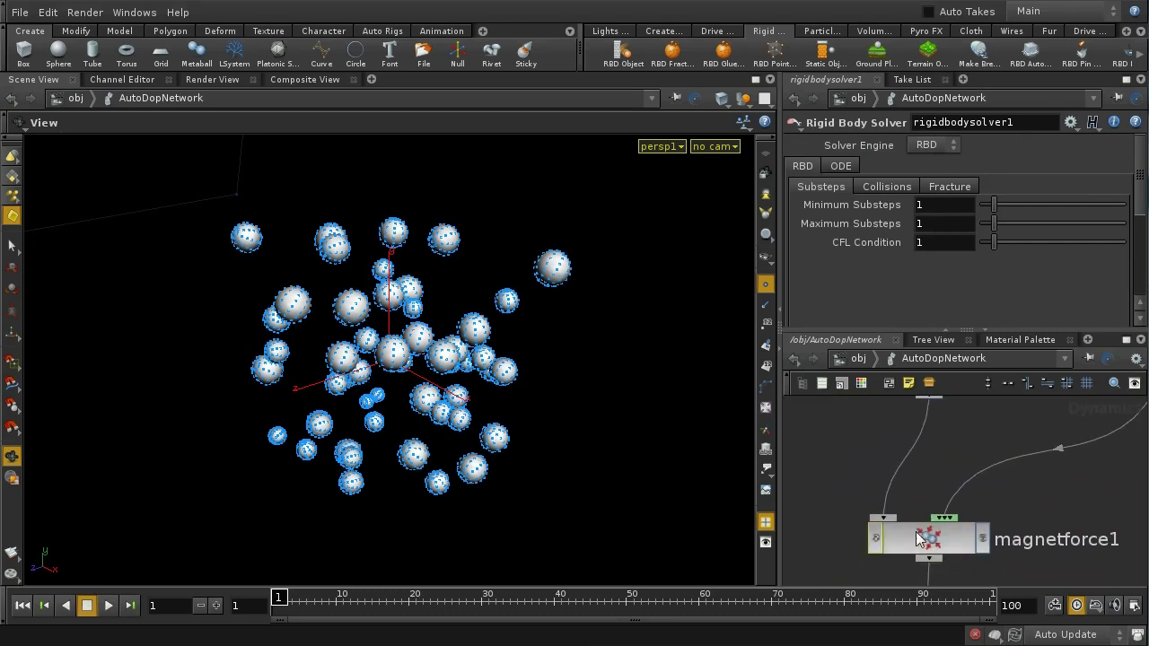
{"action": "mouse_move", "coordinate": [1034, 508]}
{"action": "middle_mouse_down"}
{"action": "mouse_move", "coordinate": [971, 588]}
{"action": "mouse_move", "coordinate": [1021, 509]}
{"action": "middle_mouse_up"}
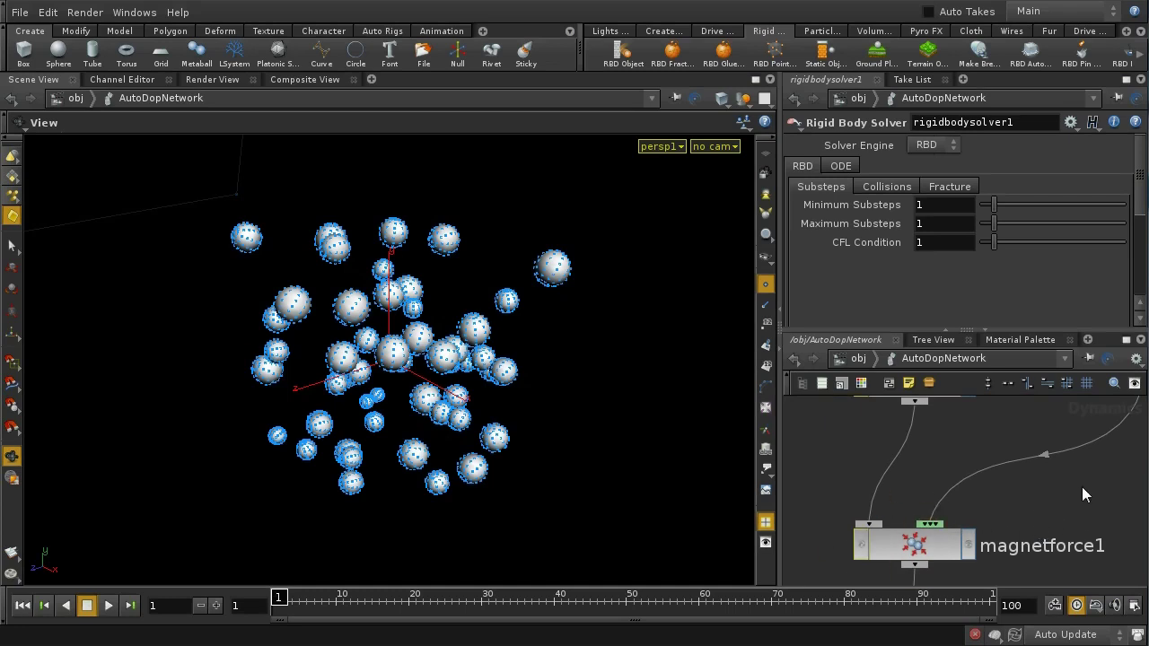
{"action": "middle_click_drag", "start_coordinate": [1082, 487], "coordinate": [1040, 509]}
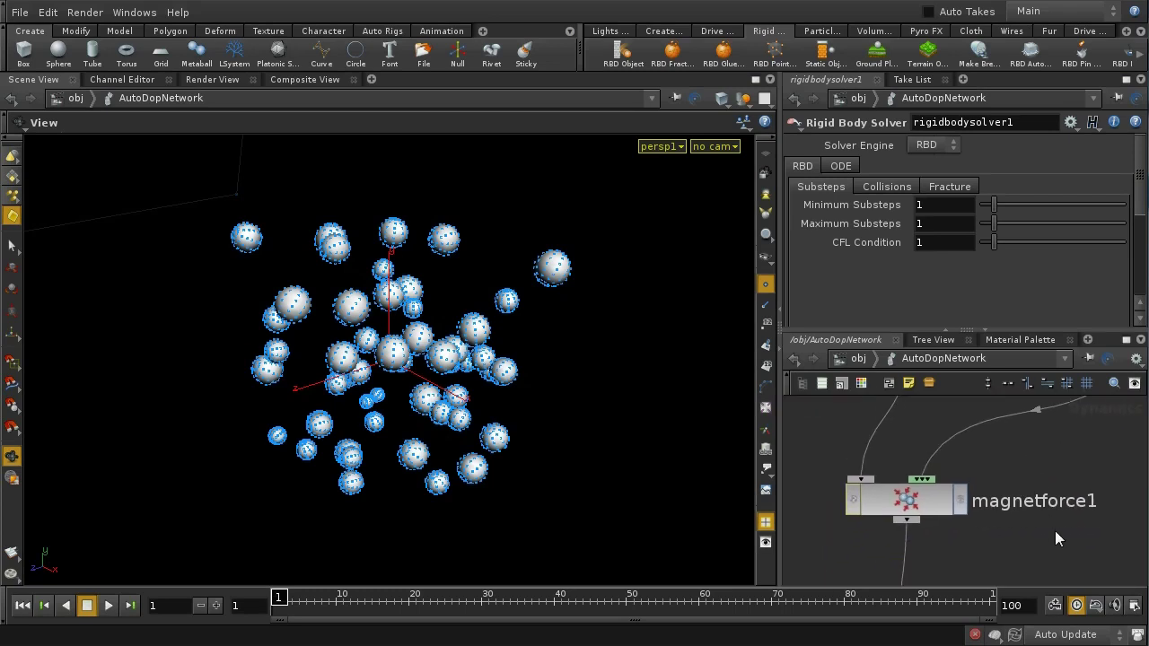
Go back to the object level, enter metaball_force and review the metaball1 node's radius and weight.
{"action": "left_click", "coordinate": [862, 358]}
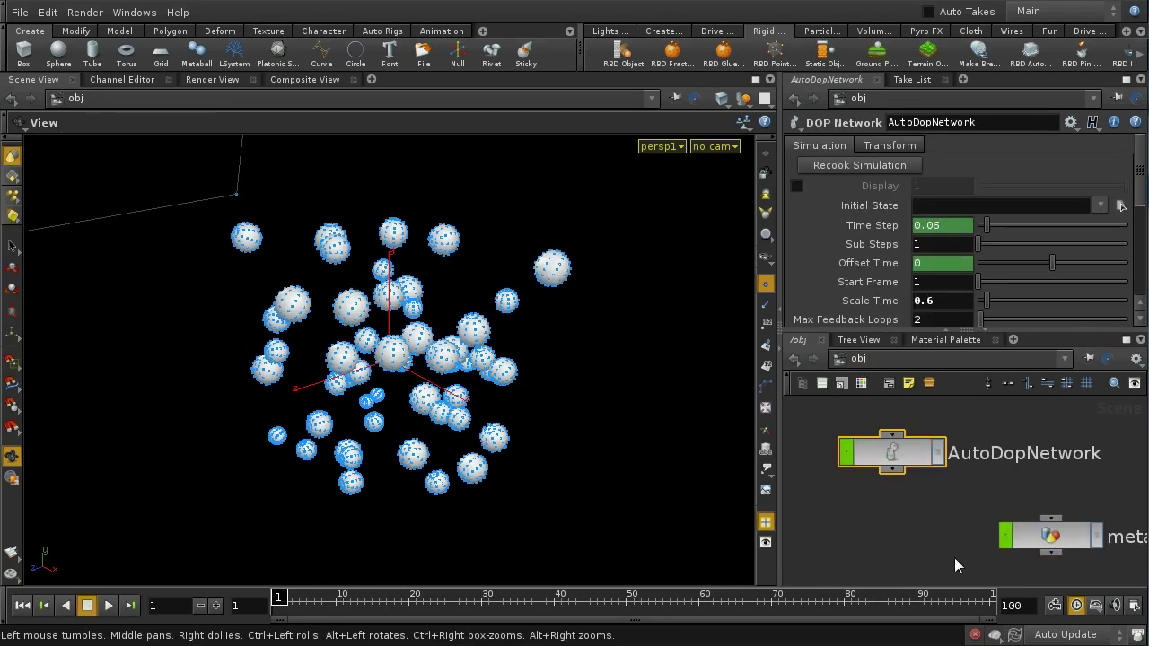
{"action": "middle_click_drag", "start_coordinate": [959, 559], "coordinate": [840, 521]}
{"action": "left_click", "coordinate": [945, 510]}
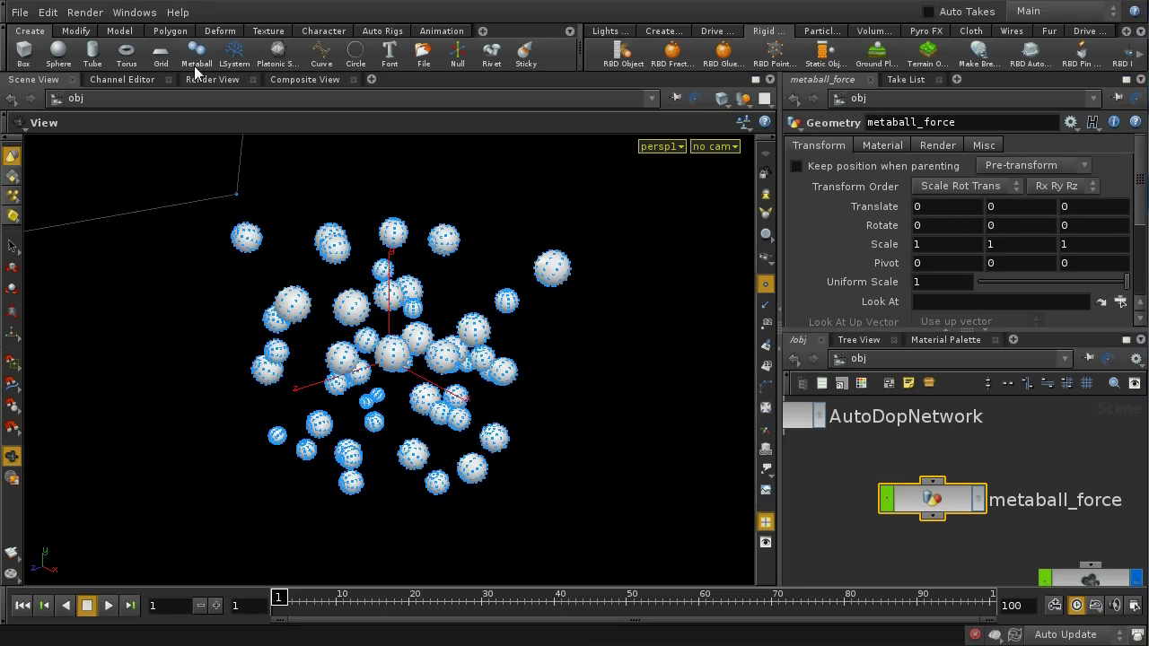
{"action": "double_click", "coordinate": [938, 503]}
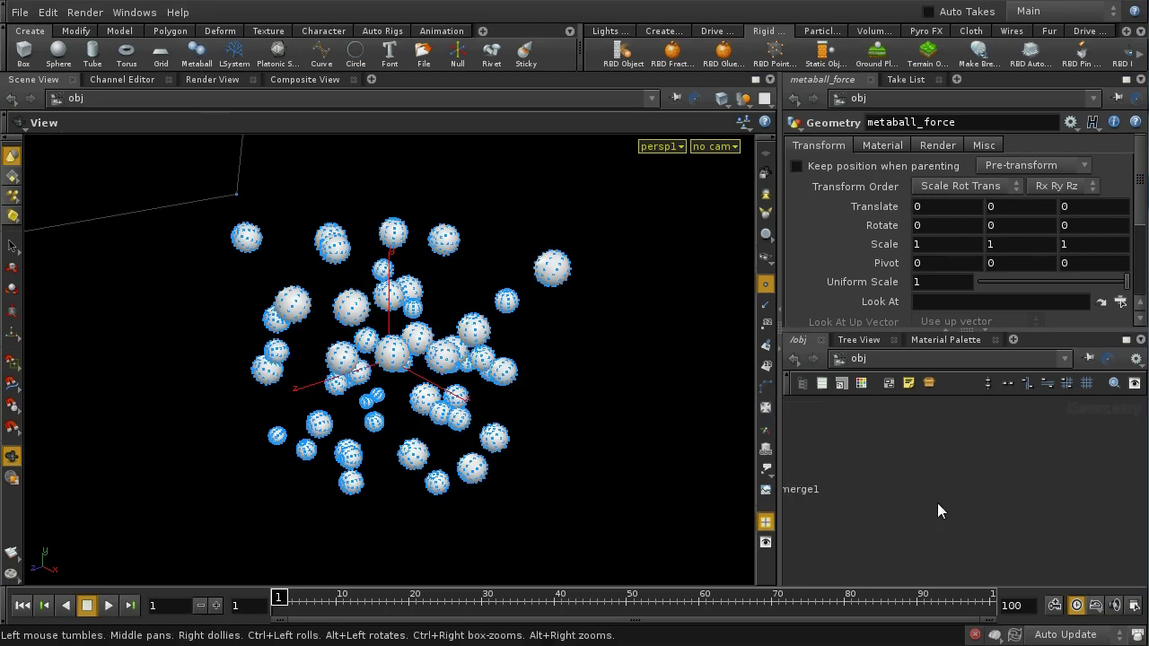
{"action": "middle_click_drag", "start_coordinate": [981, 473], "coordinate": [991, 546]}
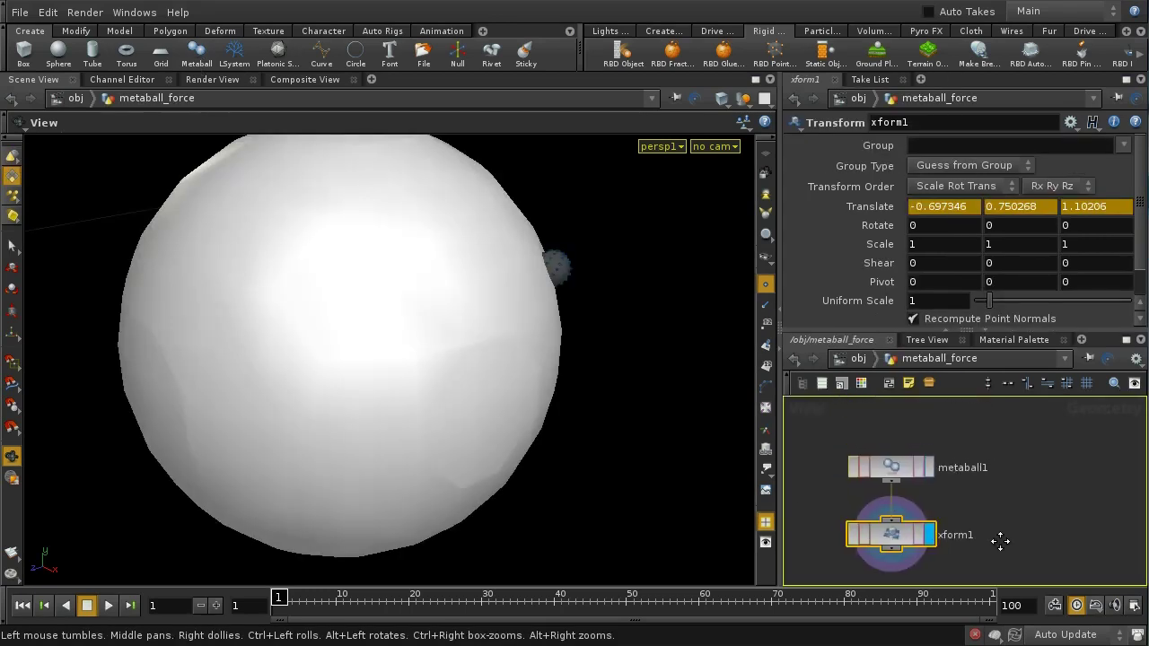
{"action": "left_click", "coordinate": [898, 468]}
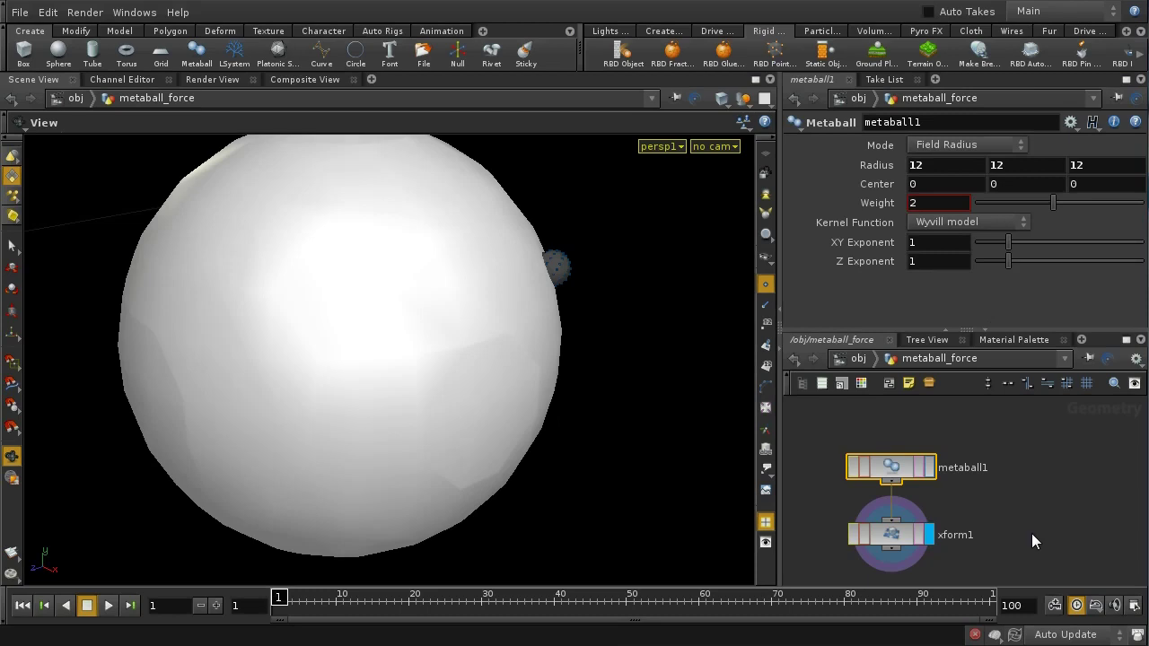
{"action": "scroll", "coordinate": [1030, 532], "scroll_direction": "down", "scroll_amount": 2}
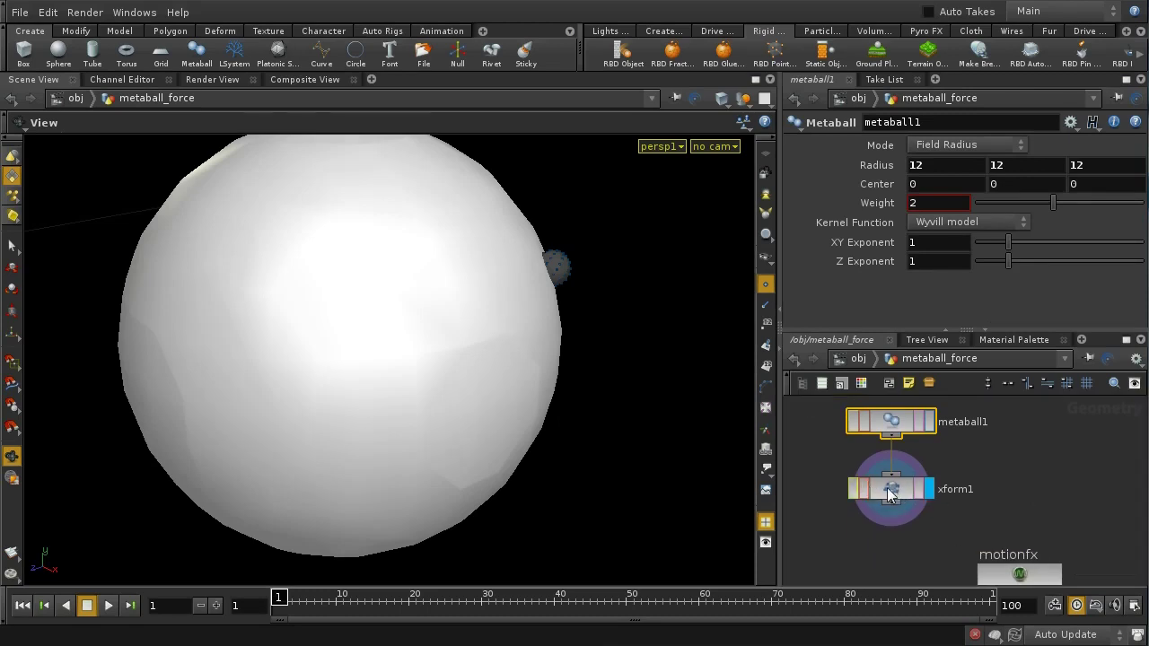
Hide the other objects in the scene view and zoom out to see the whole metaball.
{"action": "left_click", "coordinate": [743, 99]}
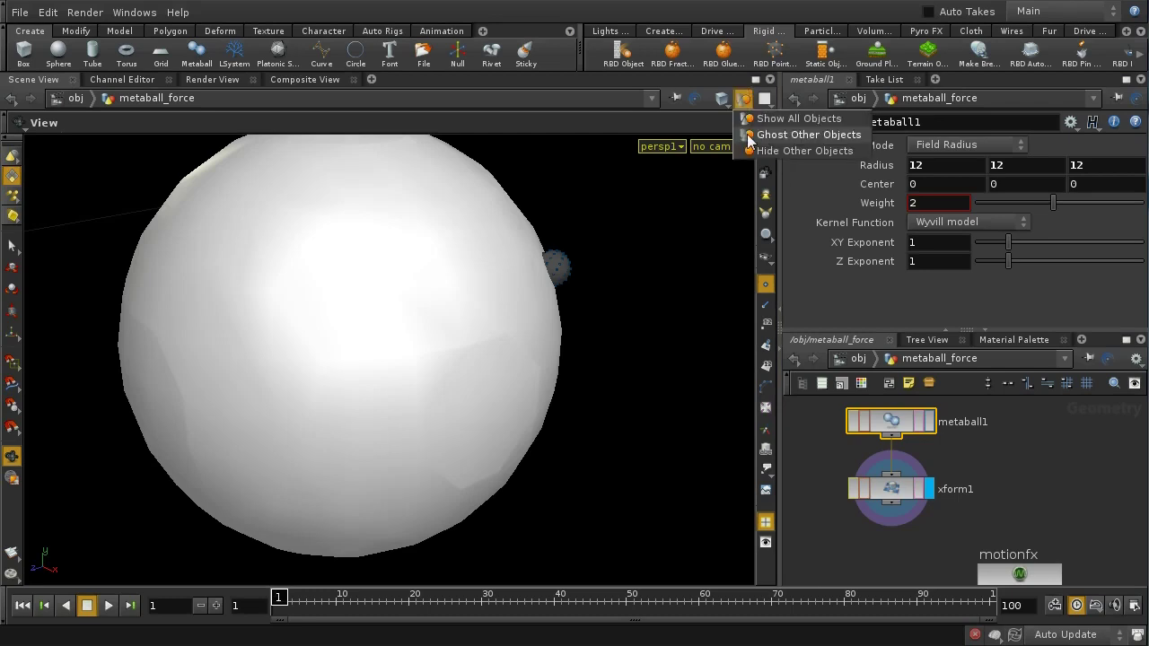
{"action": "left_click", "coordinate": [753, 151]}
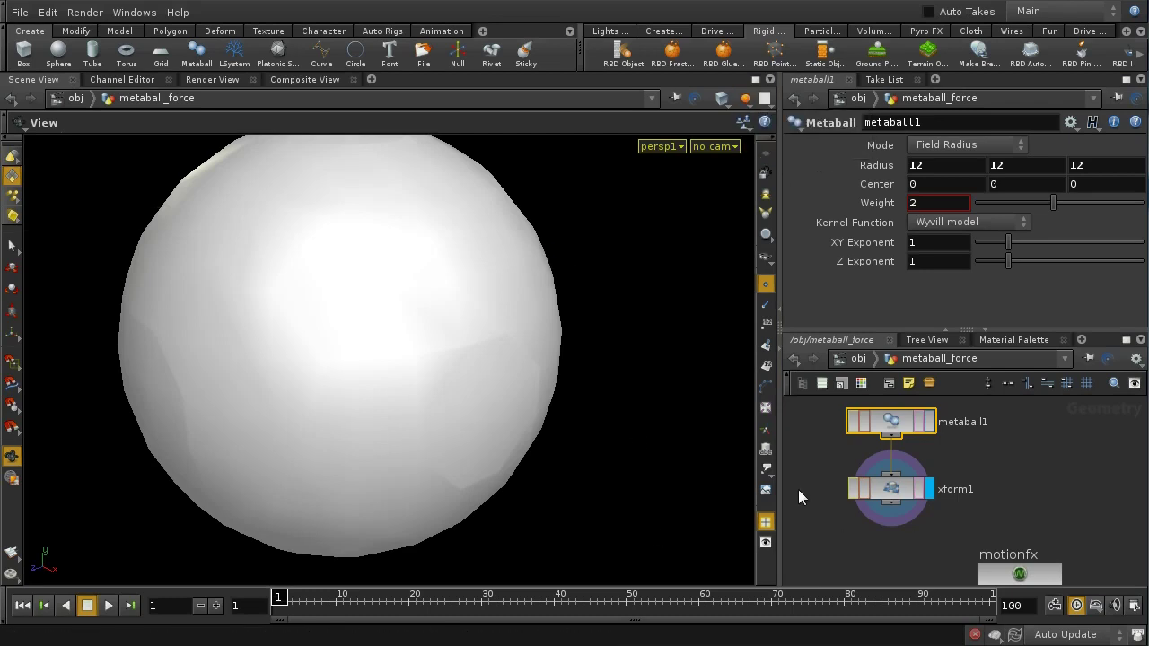
{"action": "right_click_drag", "start_coordinate": [667, 302], "coordinate": [616, 424]}
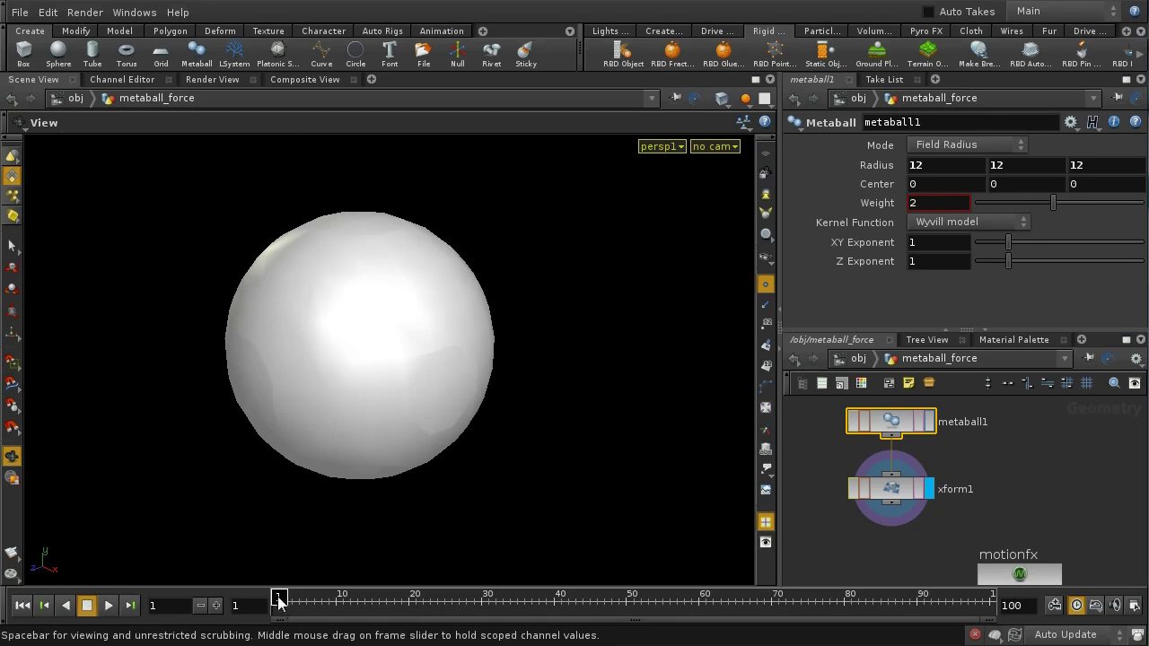
{"action": "mouse_move", "coordinate": [279, 603]}
{"action": "left_mouse_down"}
{"action": "mouse_move", "coordinate": [806, 607]}
{"action": "mouse_move", "coordinate": [265, 608]}
{"action": "left_mouse_up"}
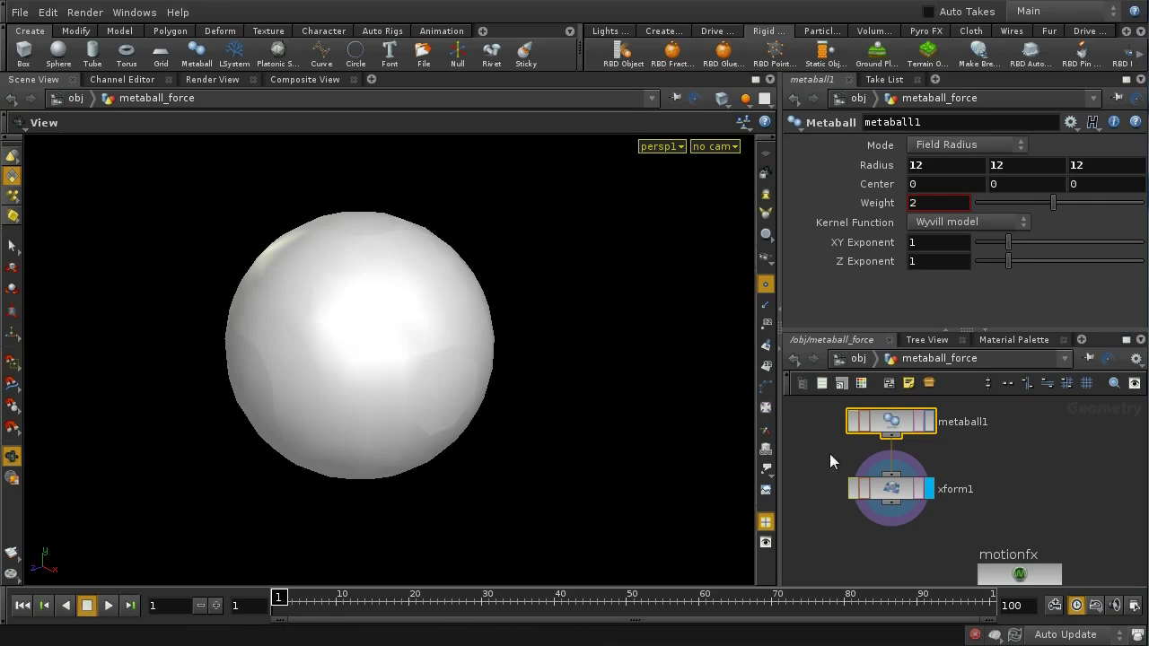
Inspect xform1's Translate parameter and its Motion Effects options, and open the motionfx network.
{"action": "left_click", "coordinate": [888, 484]}
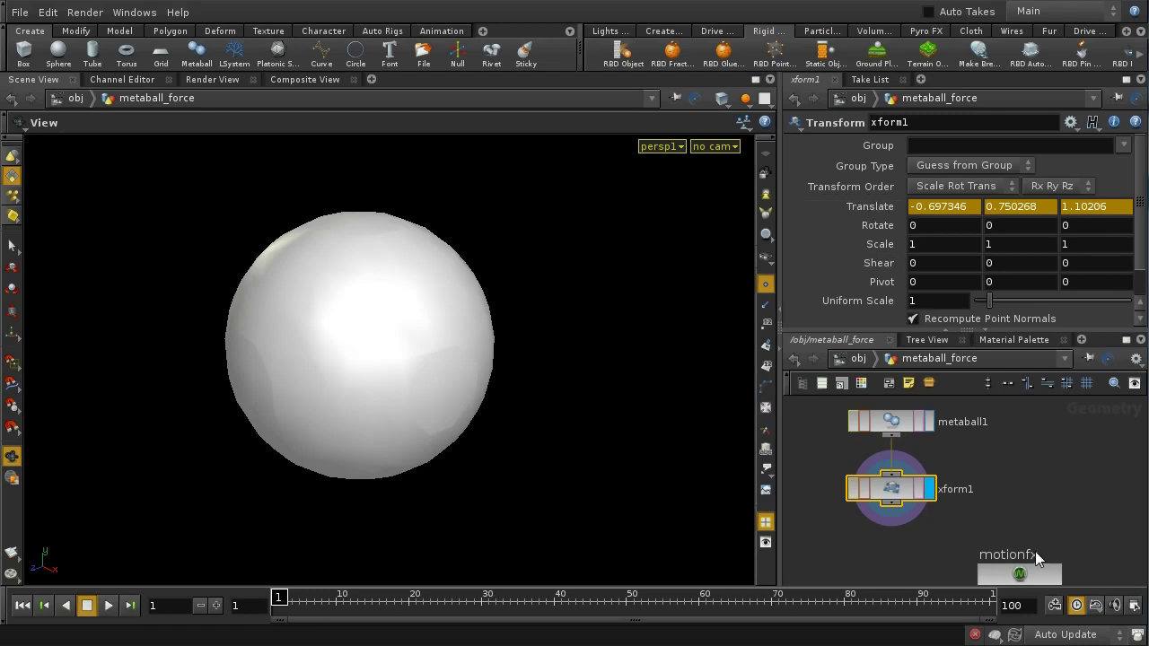
{"action": "middle_click_drag", "start_coordinate": [1036, 550], "coordinate": [1035, 501]}
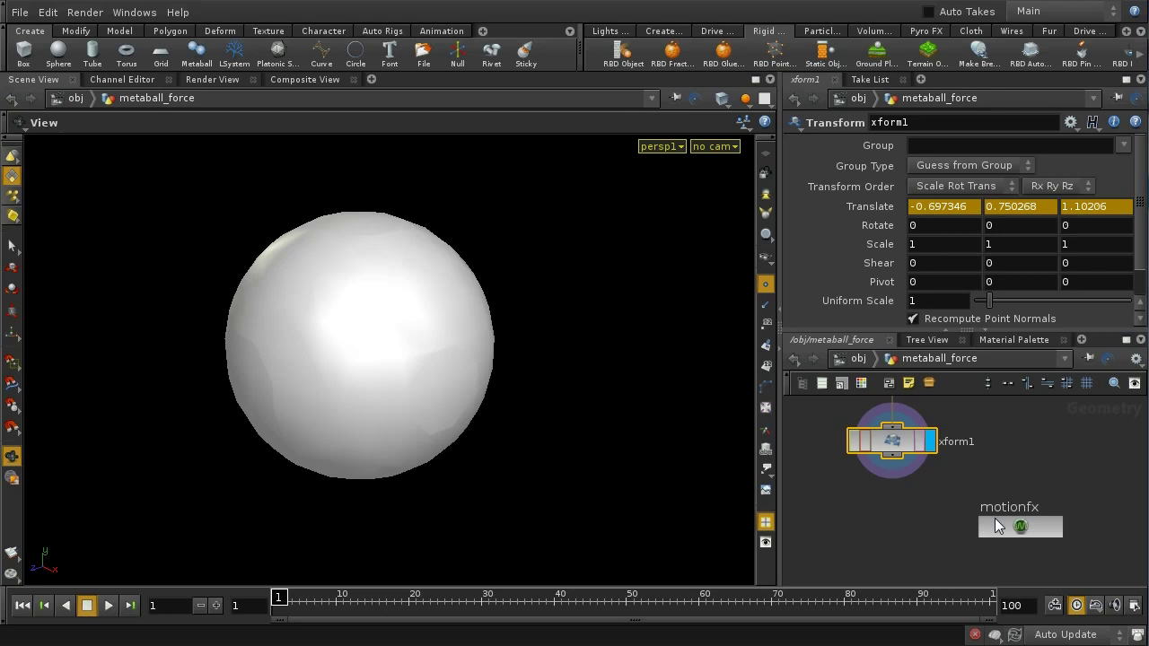
{"action": "right_click", "coordinate": [874, 207]}
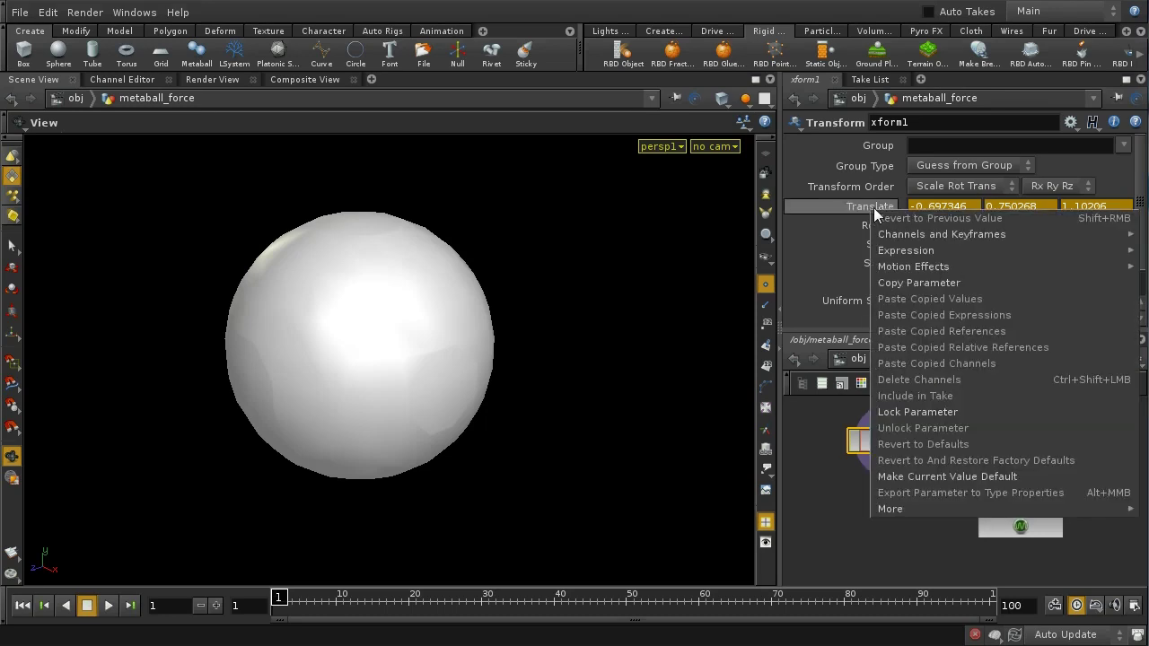
{"action": "mouse_move", "coordinate": [888, 251]}
{"action": "mouse_move", "coordinate": [889, 271]}
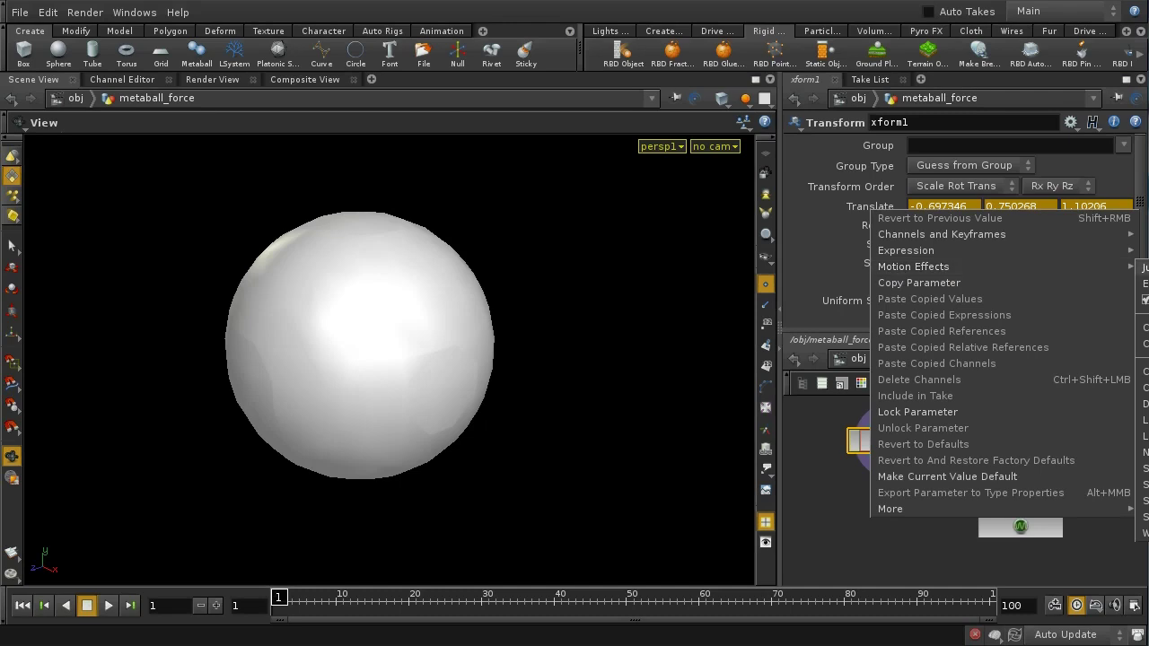
{"action": "left_click", "coordinate": [1145, 452]}
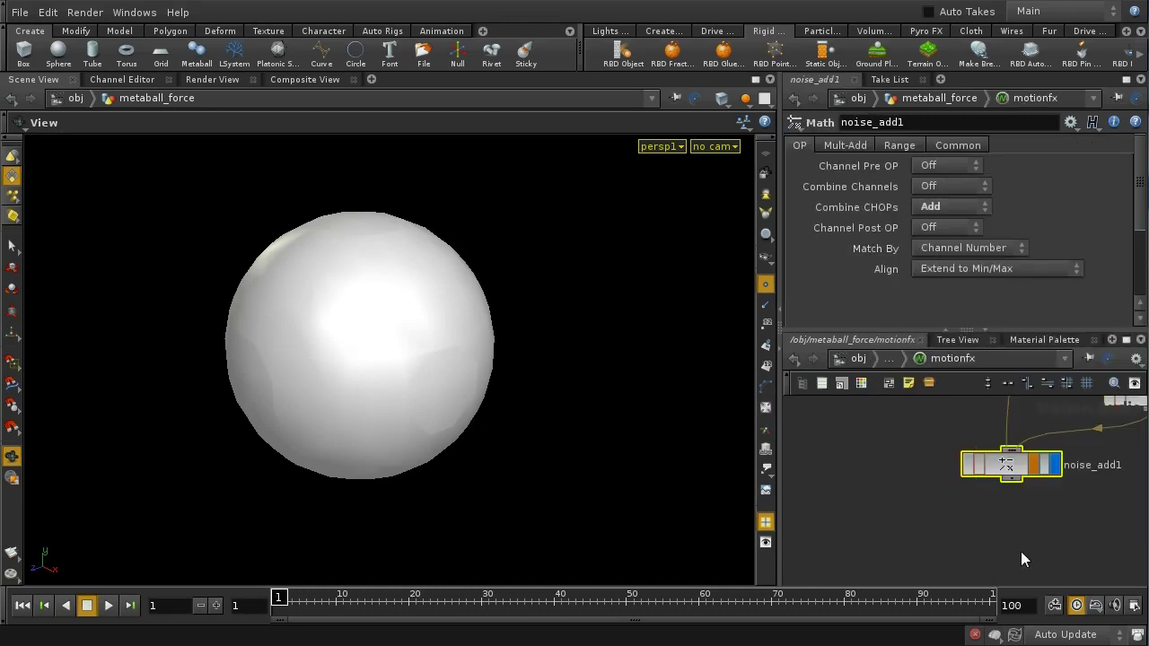
Review the channel name and size in noise_xform1_clip1 and the settings of the noise1 node.
{"action": "middle_click_drag", "start_coordinate": [1012, 439], "coordinate": [969, 502]}
{"action": "left_click", "coordinate": [947, 420]}
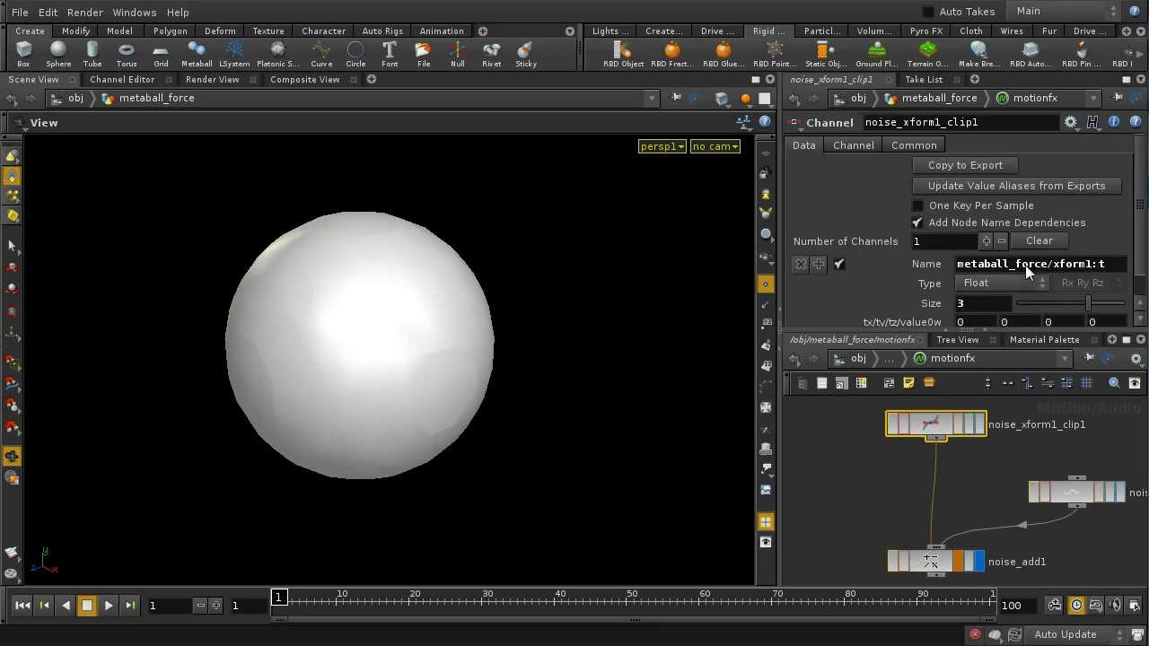
{"action": "scroll", "coordinate": [1140, 258], "scroll_direction": "down", "scroll_amount": 1}
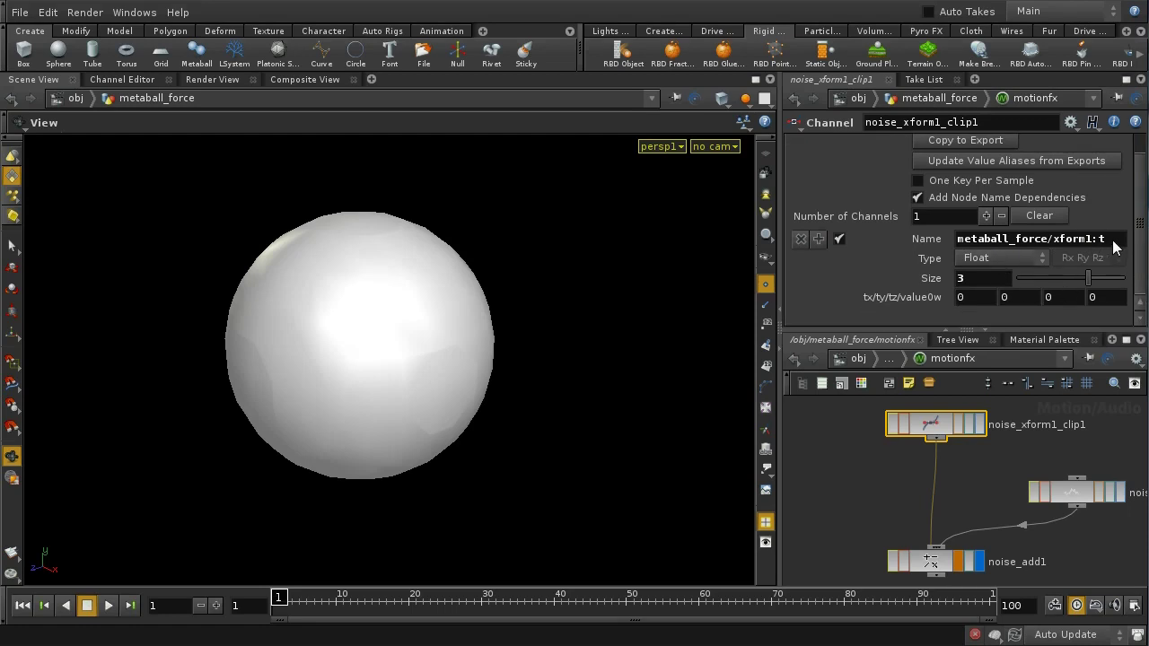
{"action": "middle_click_drag", "start_coordinate": [932, 425], "coordinate": [1077, 566]}
{"action": "left_click", "coordinate": [1075, 493]}
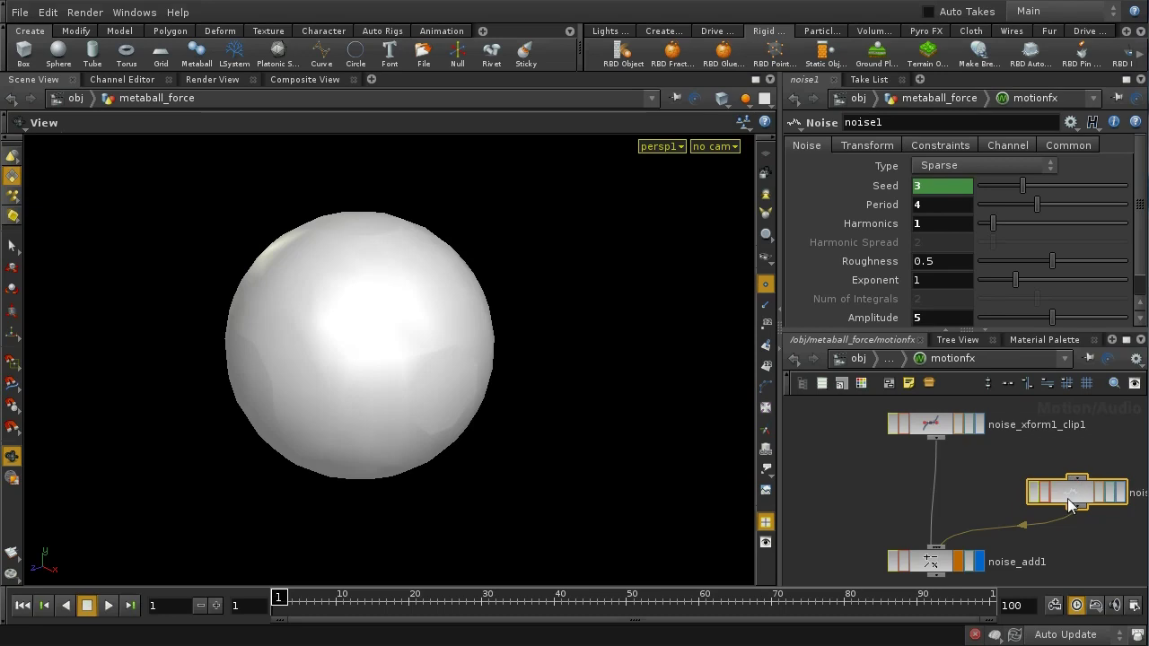
Add a Motion View pane tab to display the motionfx channel curves.
{"action": "left_click", "coordinate": [373, 80]}
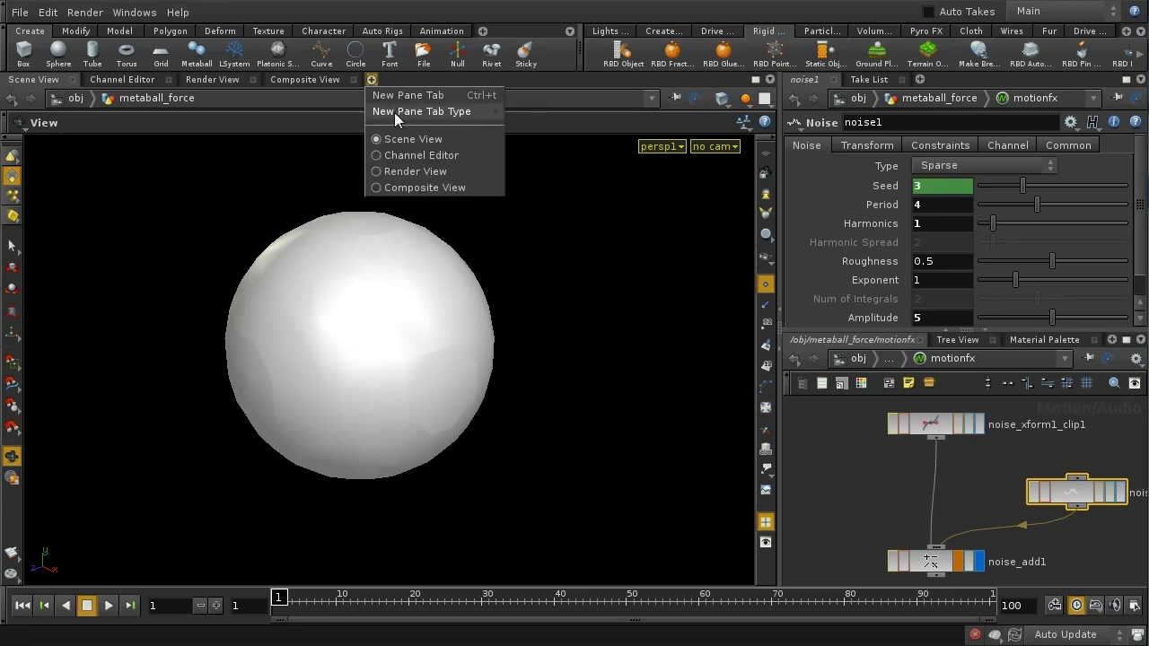
{"action": "mouse_move", "coordinate": [395, 111]}
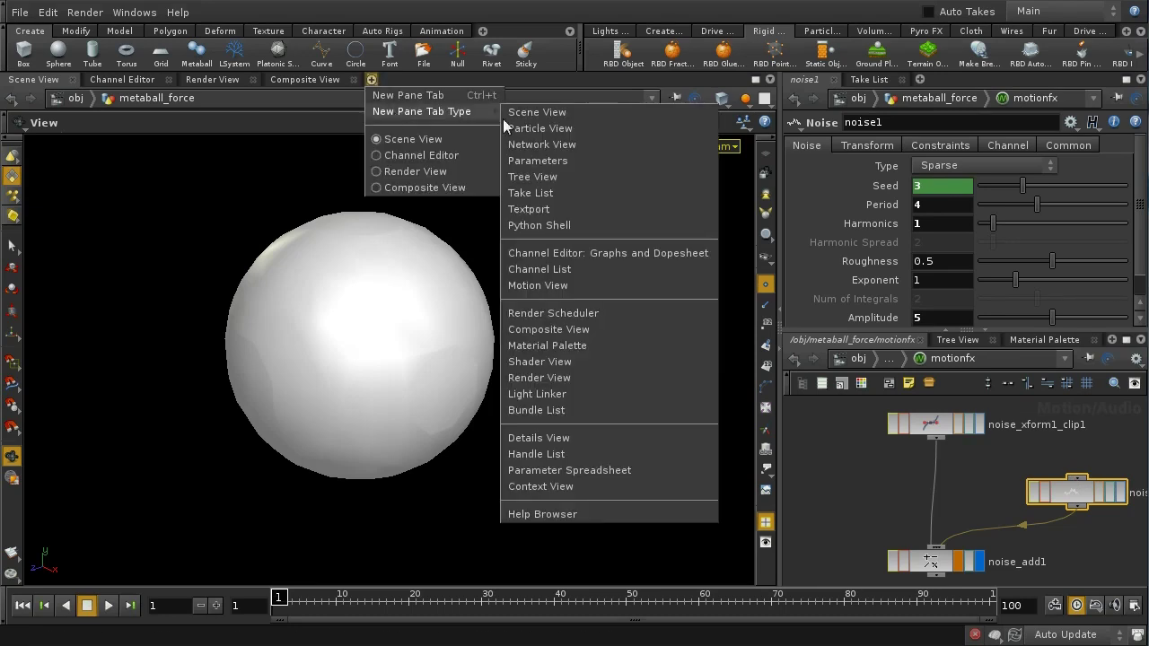
{"action": "left_click", "coordinate": [567, 284]}
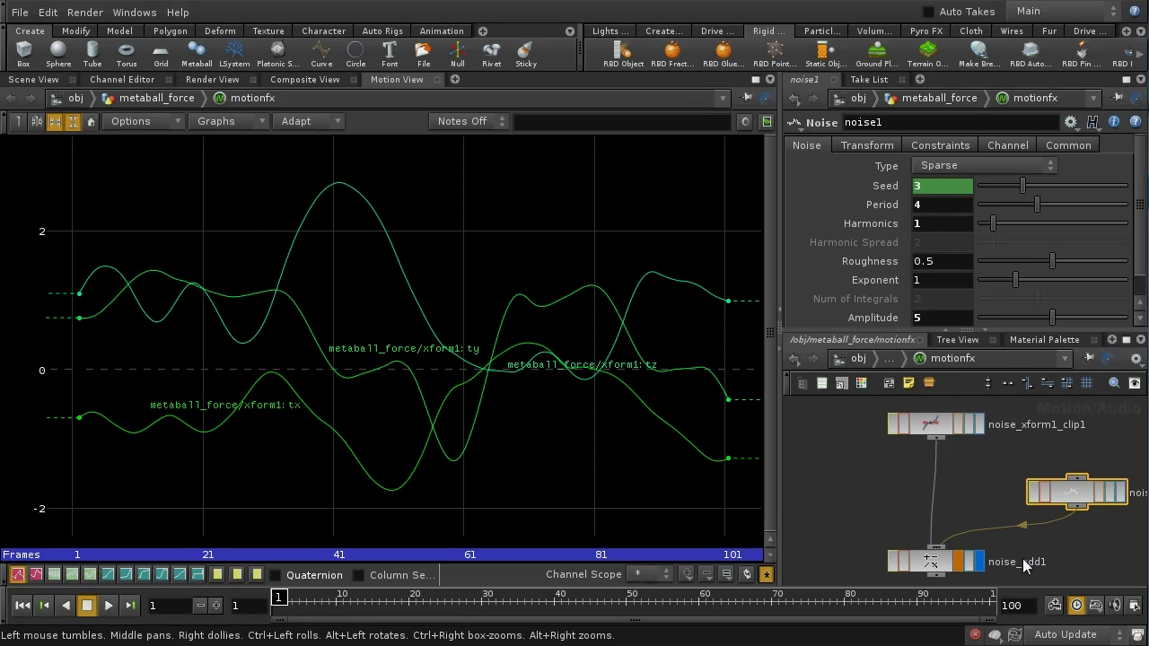
Review how noise_add1 combines the clip and noise channels, and return to the metaball_force network with its xform1 node.
{"action": "middle_click_drag", "start_coordinate": [1063, 557], "coordinate": [1067, 515]}
{"action": "left_click", "coordinate": [965, 516]}
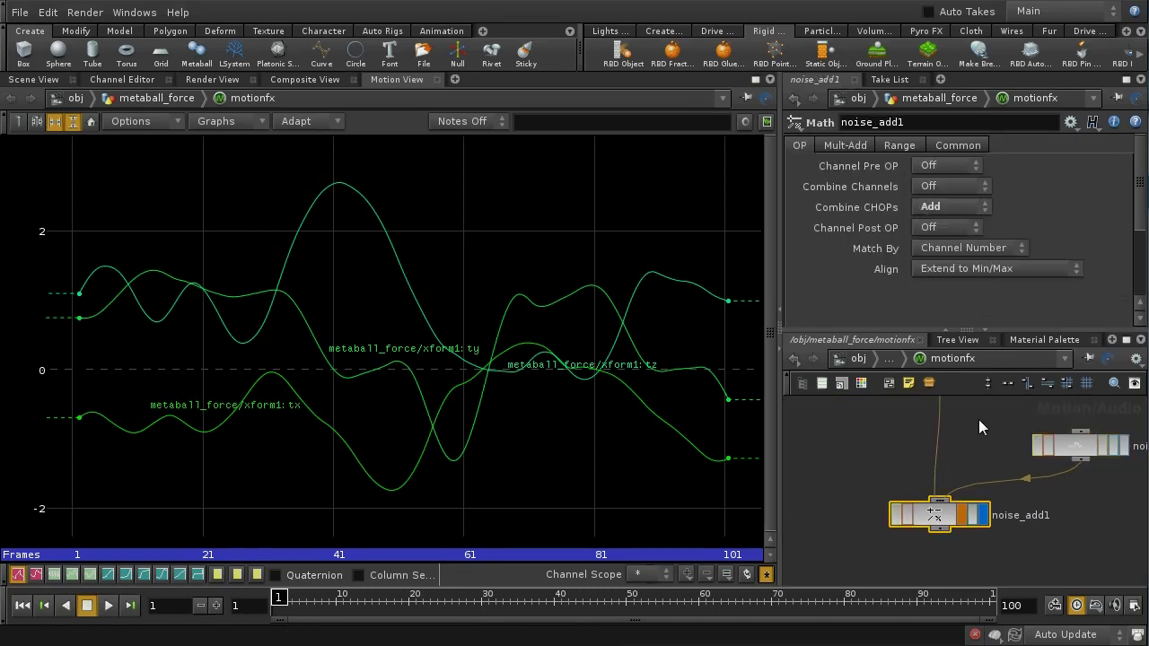
{"action": "middle_click_drag", "start_coordinate": [979, 419], "coordinate": [980, 505]}
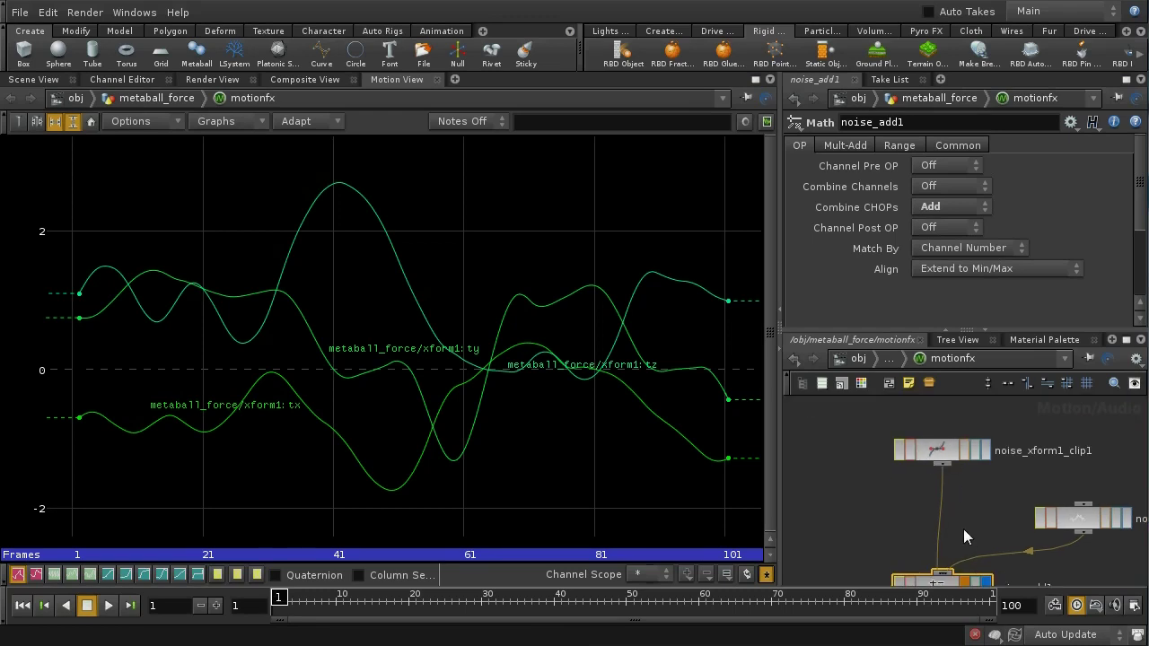
{"action": "middle_click_drag", "start_coordinate": [964, 529], "coordinate": [964, 446]}
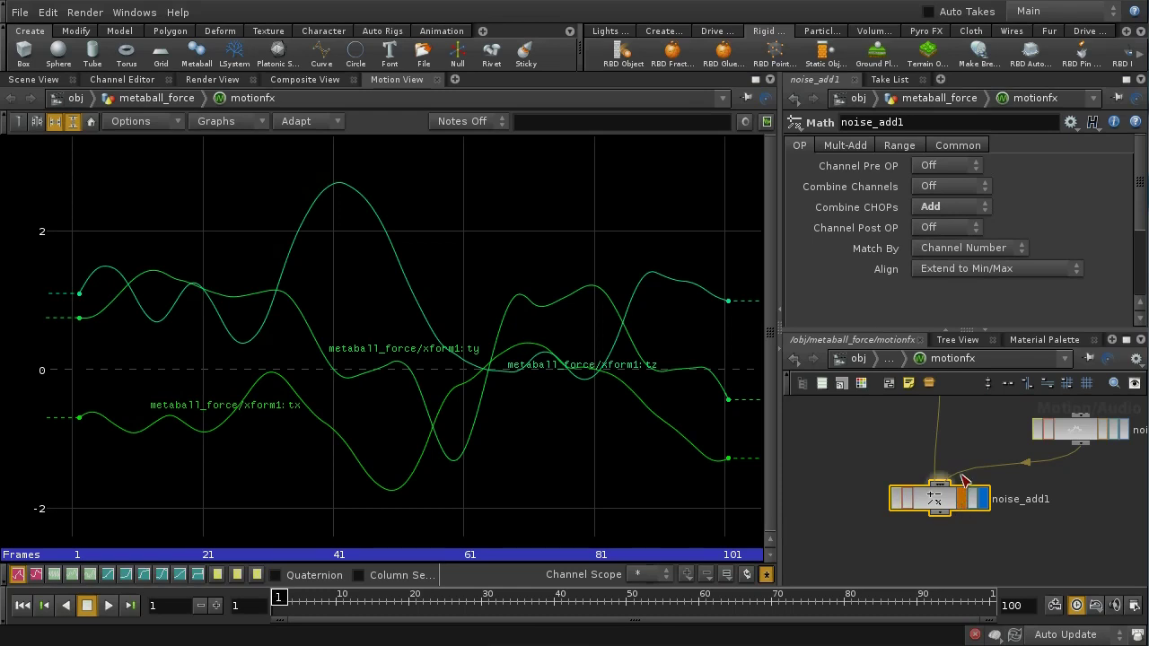
{"action": "left_click", "coordinate": [888, 358]}
{"action": "left_click", "coordinate": [908, 377]}
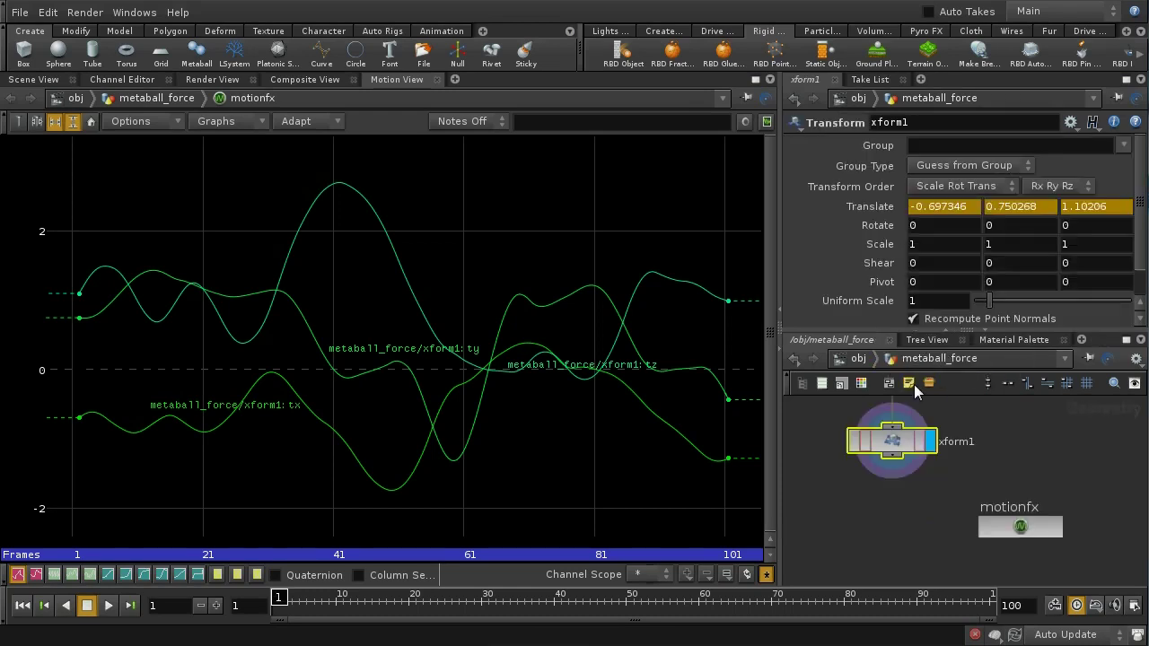
{"action": "middle_click_drag", "start_coordinate": [998, 470], "coordinate": [999, 549]}
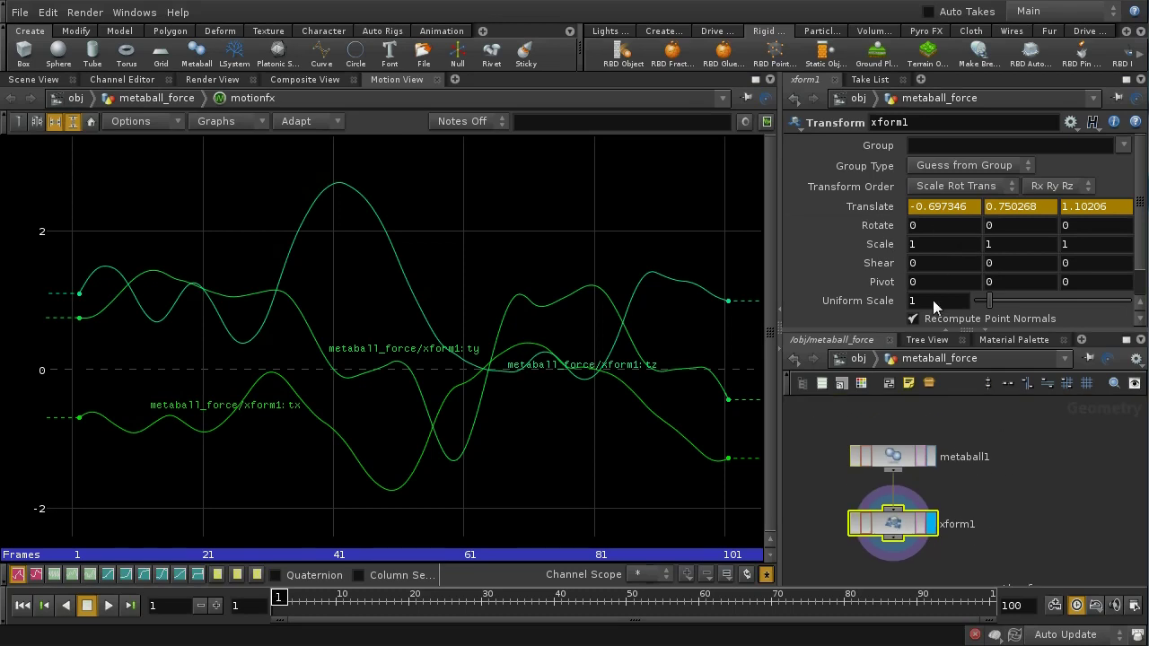
Add a Noise motion effect to xform1's Rotate parameter, with Amplitude 5.62 and Period 5.54.
{"action": "right_click", "coordinate": [878, 225]}
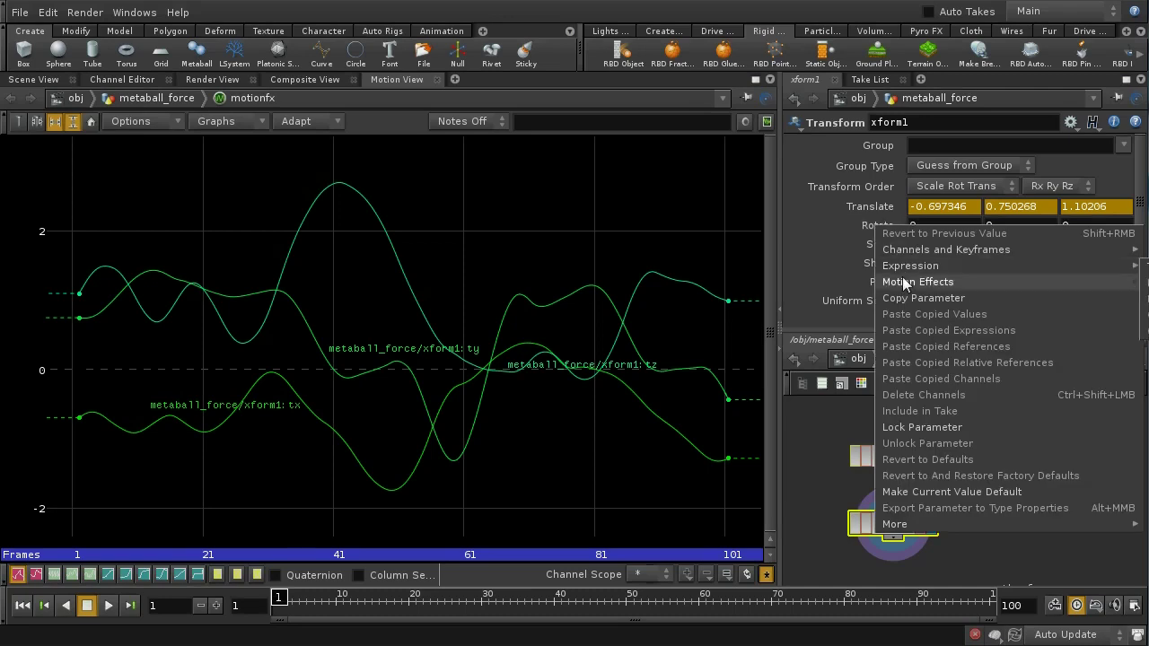
{"action": "mouse_move", "coordinate": [904, 282]}
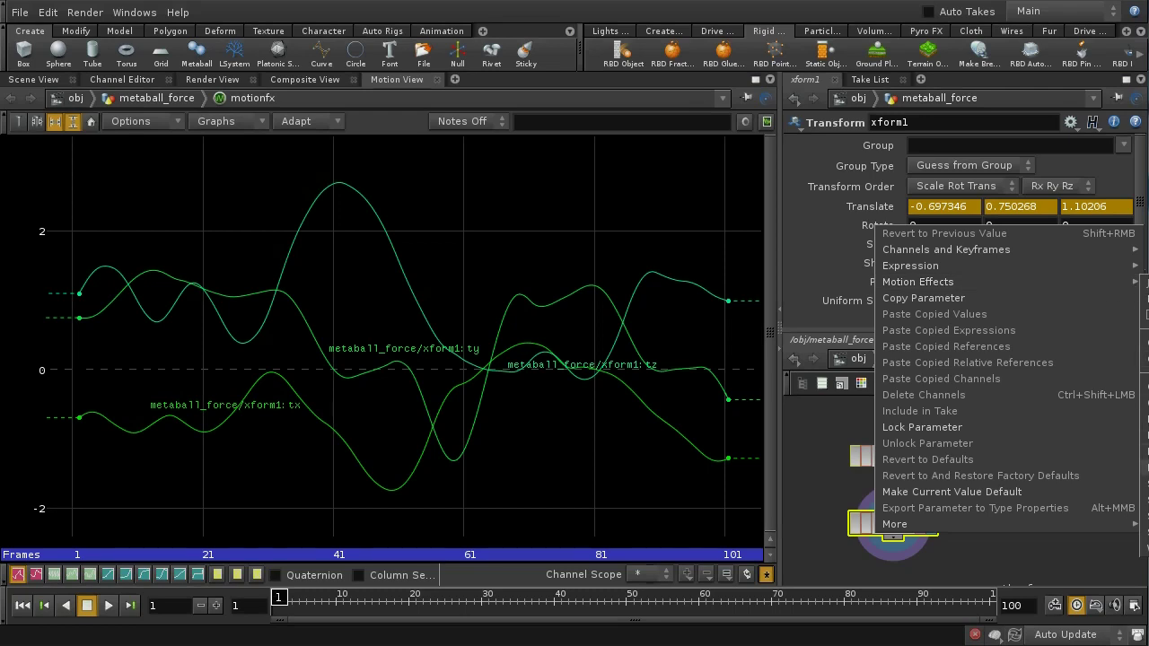
{"action": "left_click", "coordinate": [1147, 298]}
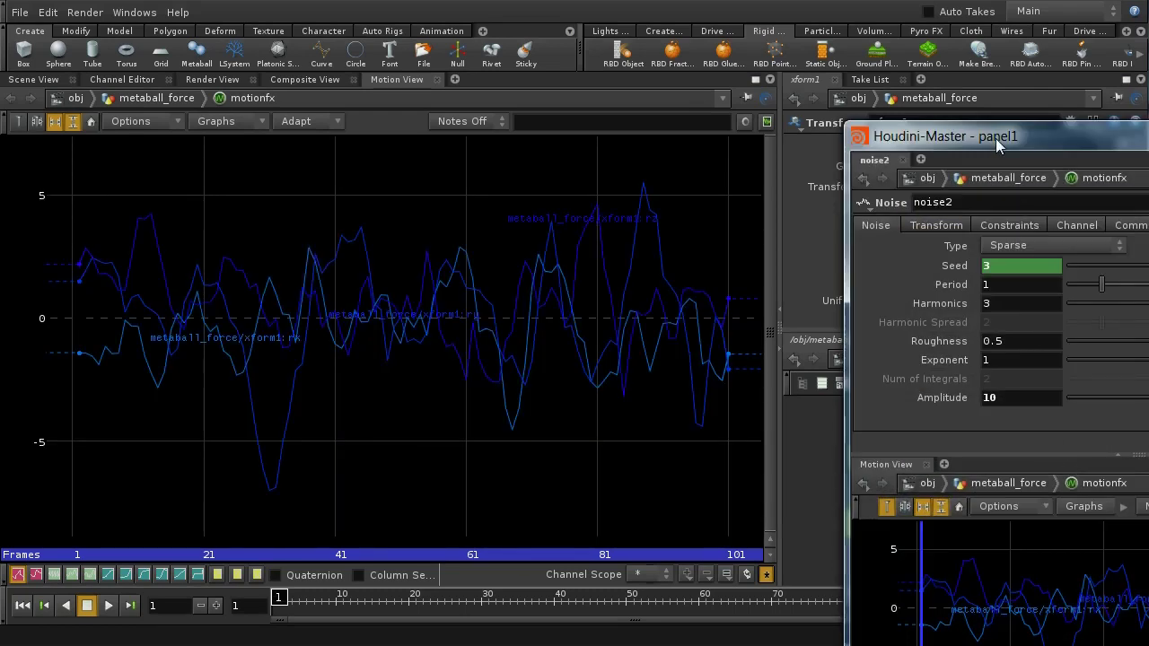
{"action": "left_click_drag", "start_coordinate": [996, 138], "coordinate": [373, 21]}
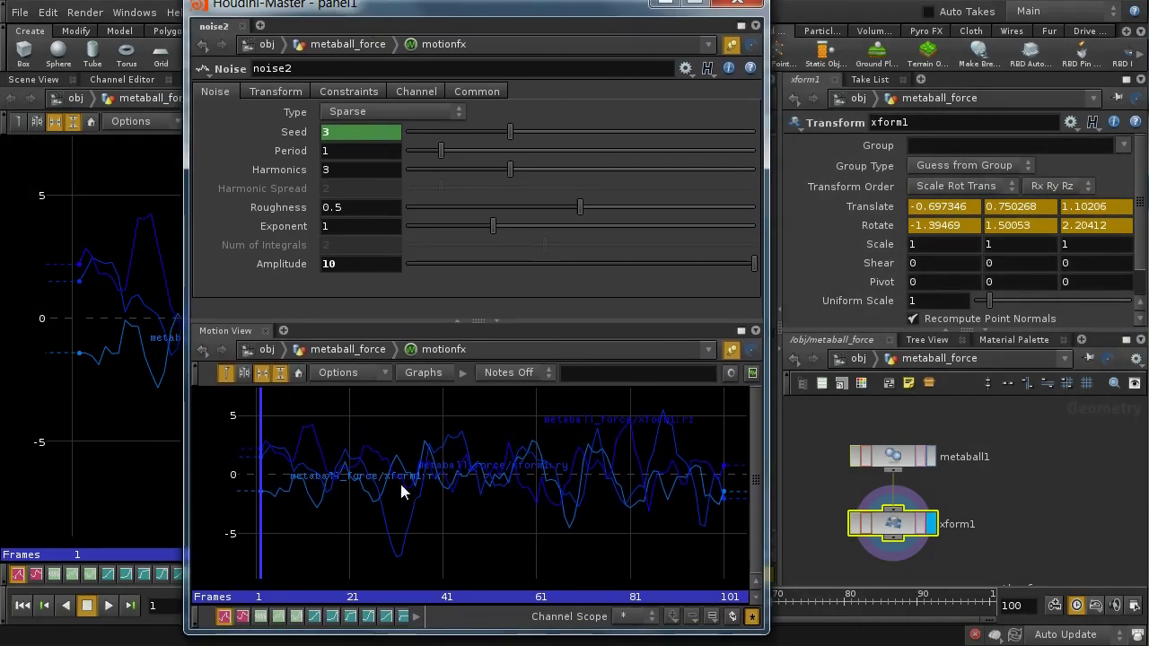
{"action": "left_click_drag", "start_coordinate": [755, 264], "coordinate": [603, 264]}
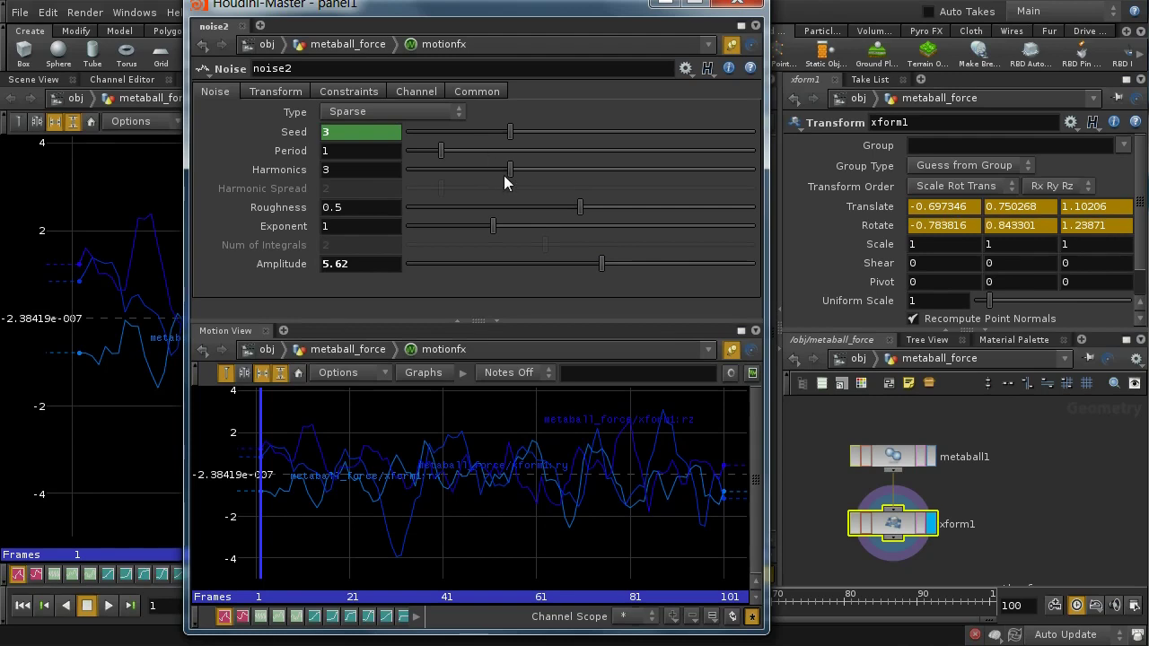
{"action": "left_click_drag", "start_coordinate": [441, 151], "coordinate": [599, 159]}
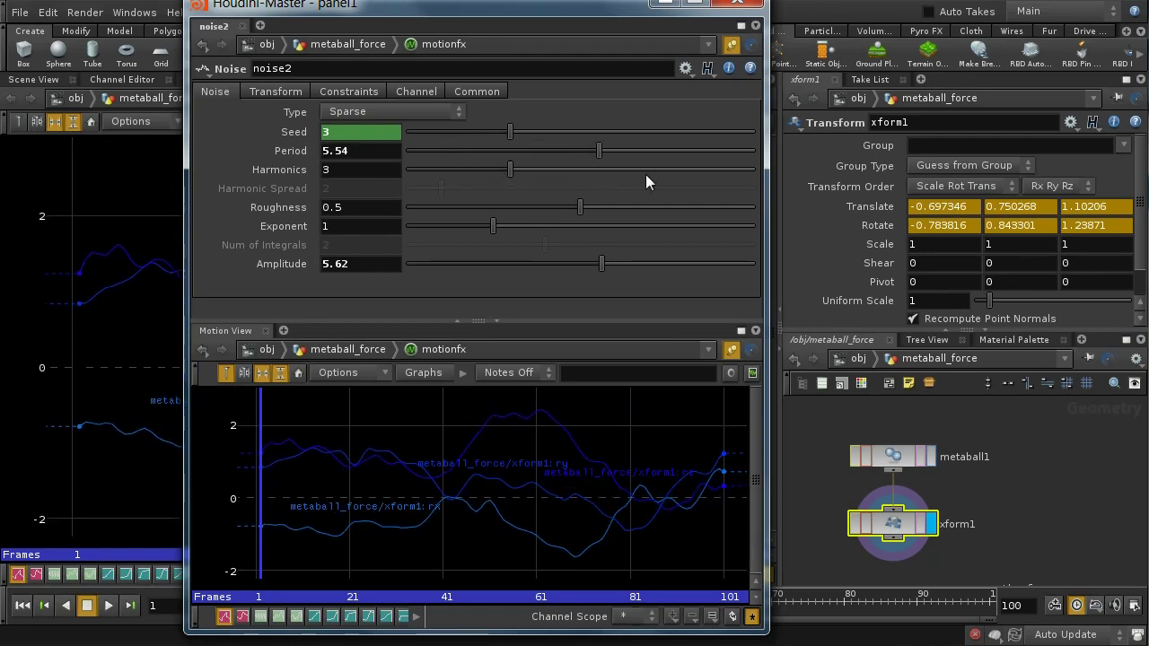
{"action": "left_click", "coordinate": [736, 4]}
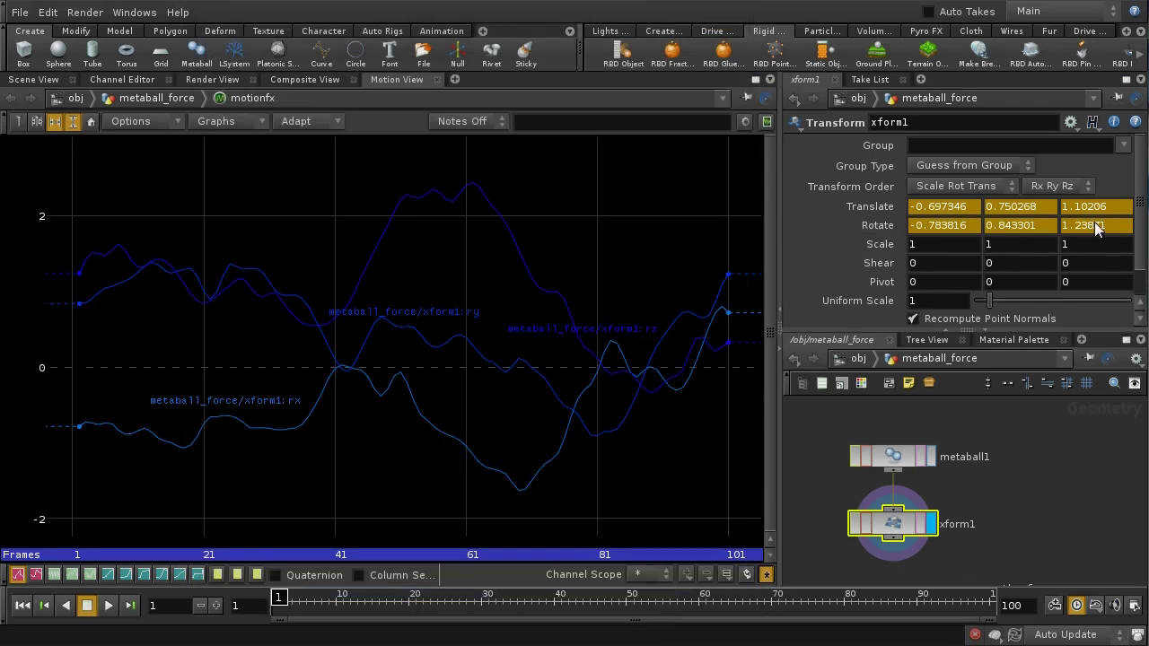
Open the motionfx network and examine how noise_xform1_clip2 and noise2 feed into noise_add2.
{"action": "middle_click_drag", "start_coordinate": [1048, 557], "coordinate": [968, 481]}
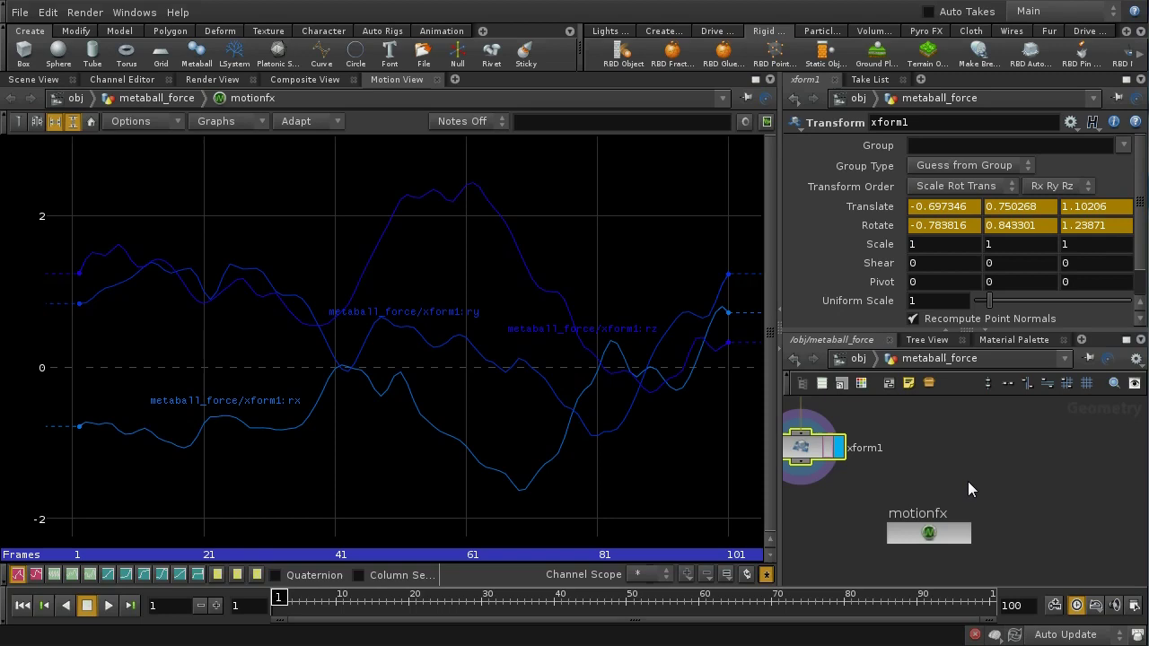
{"action": "double_click", "coordinate": [934, 533]}
{"action": "scroll", "coordinate": [1058, 457], "scroll_direction": "down", "scroll_amount": 5}
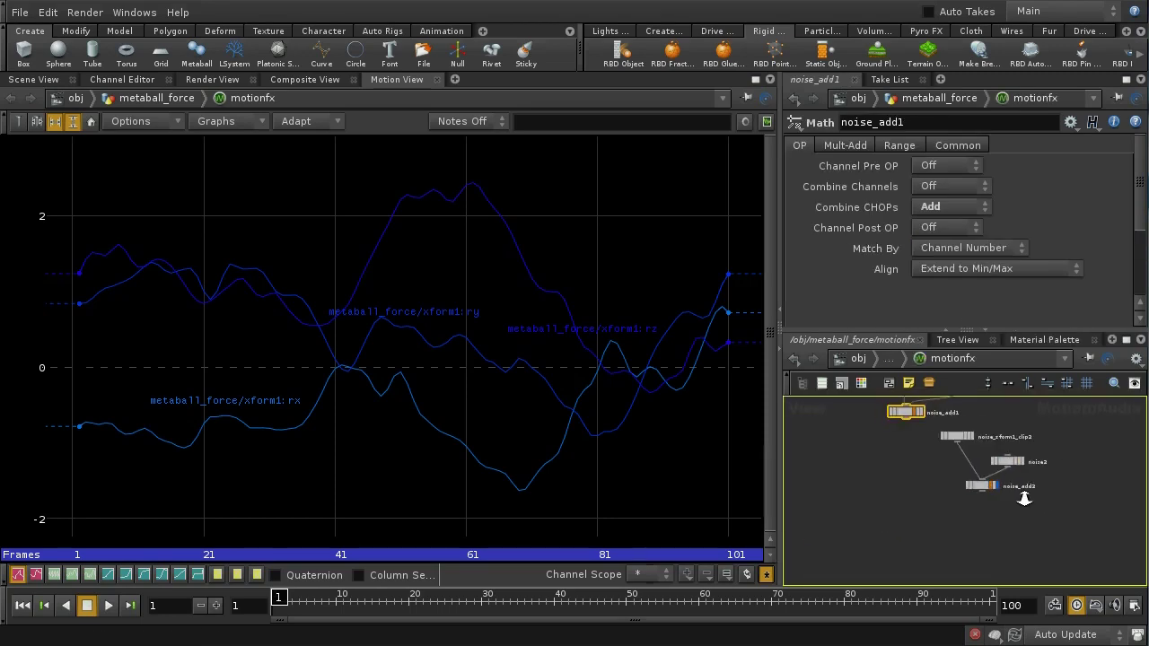
{"action": "middle_click_drag", "start_coordinate": [1038, 469], "coordinate": [1049, 528]}
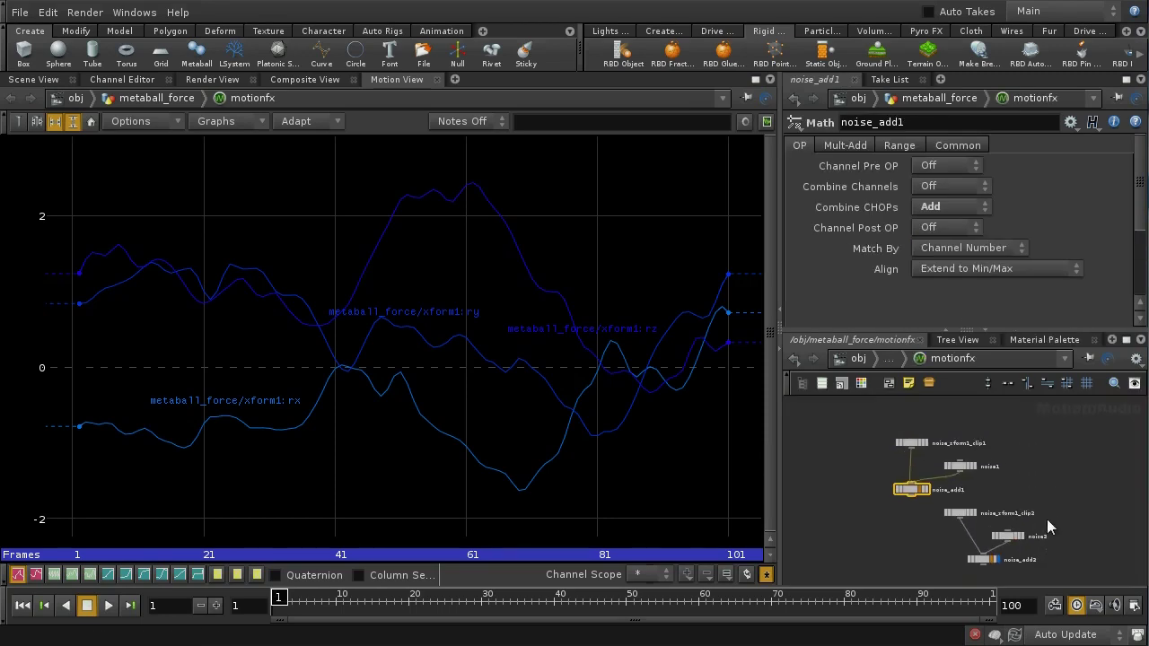
{"action": "scroll", "coordinate": [1048, 528], "scroll_direction": "up", "scroll_amount": 4}
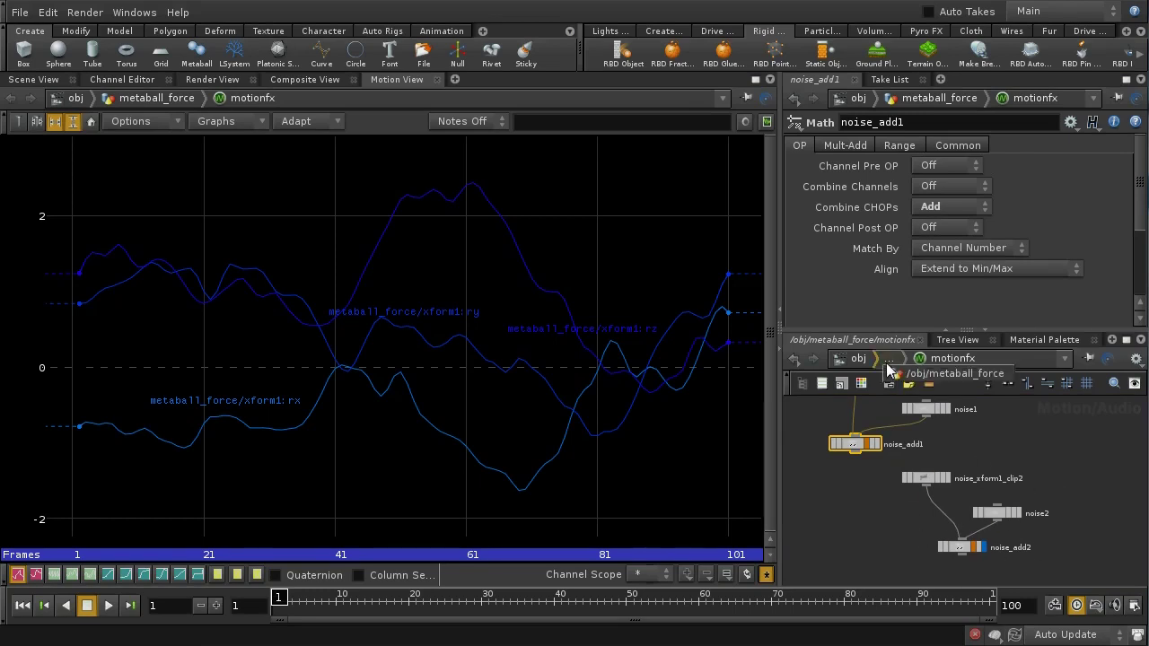
Return to the metaball_force network and disable the motion effect on xform1's Rotate parameter.
{"action": "left_click", "coordinate": [918, 376]}
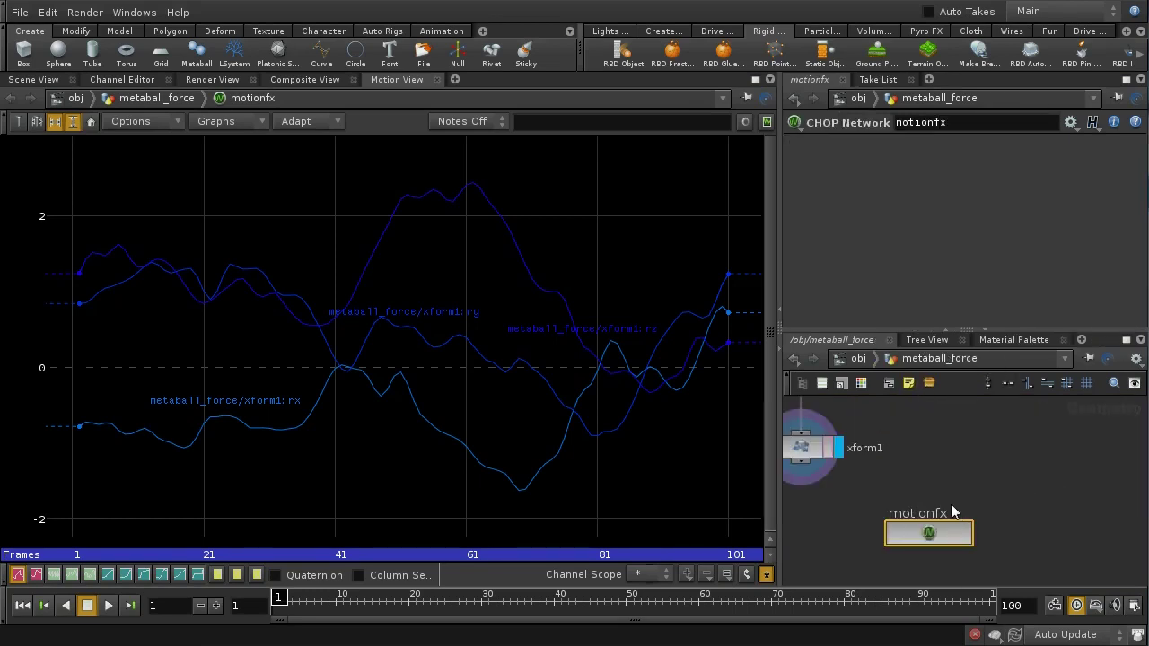
{"action": "left_click", "coordinate": [903, 471]}
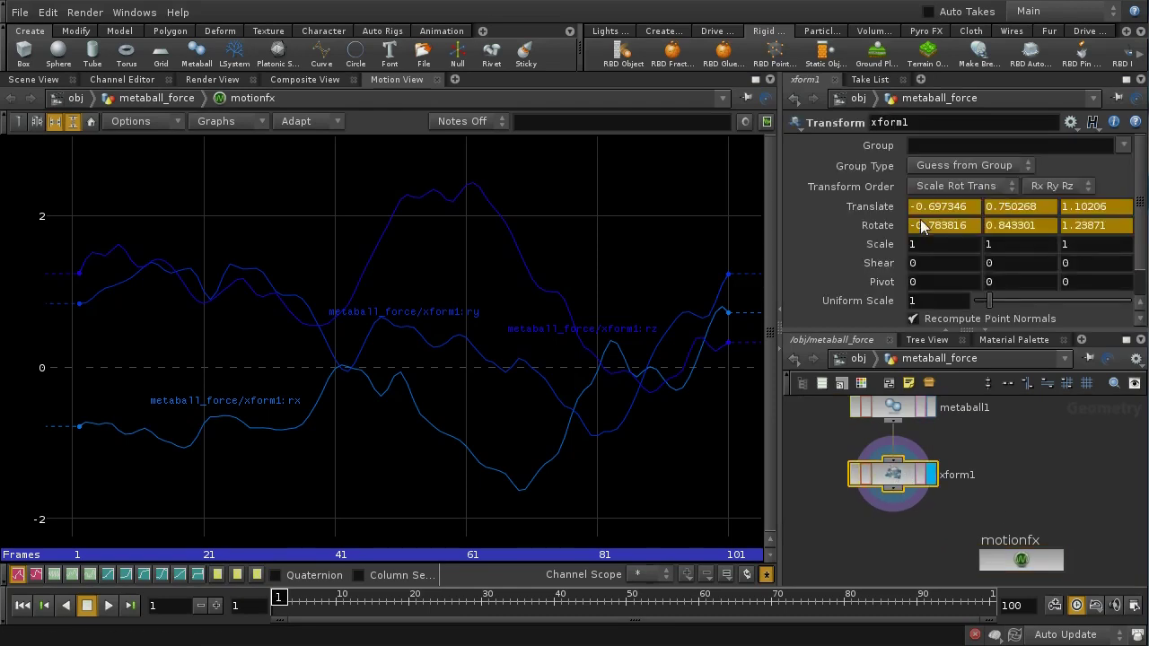
{"action": "right_click", "coordinate": [860, 227]}
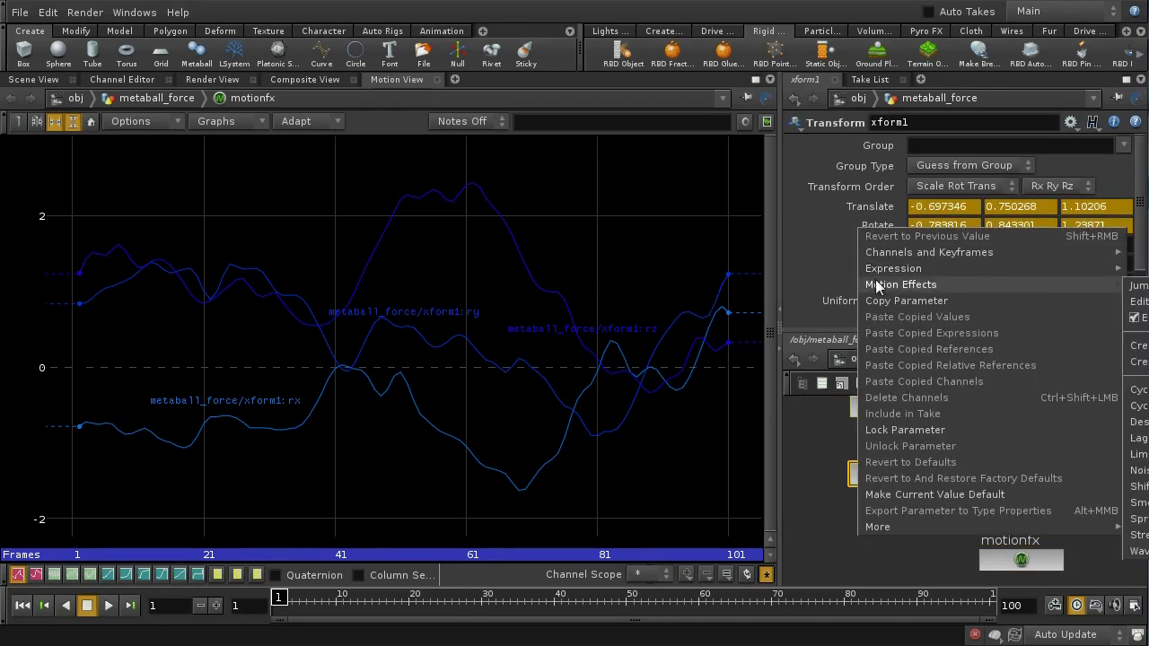
{"action": "left_click", "coordinate": [1139, 320]}
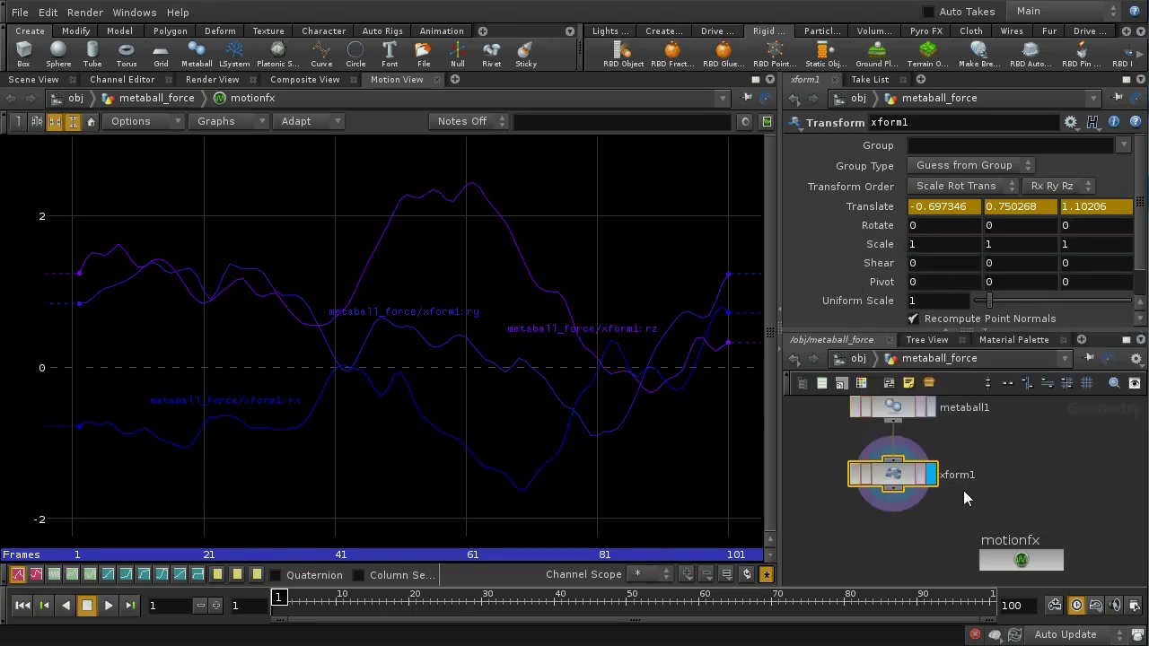
Return to the obj level and review the simulation force tools on the shelf, including Magnet Force.
{"action": "middle_click_drag", "start_coordinate": [1016, 482], "coordinate": [1060, 499]}
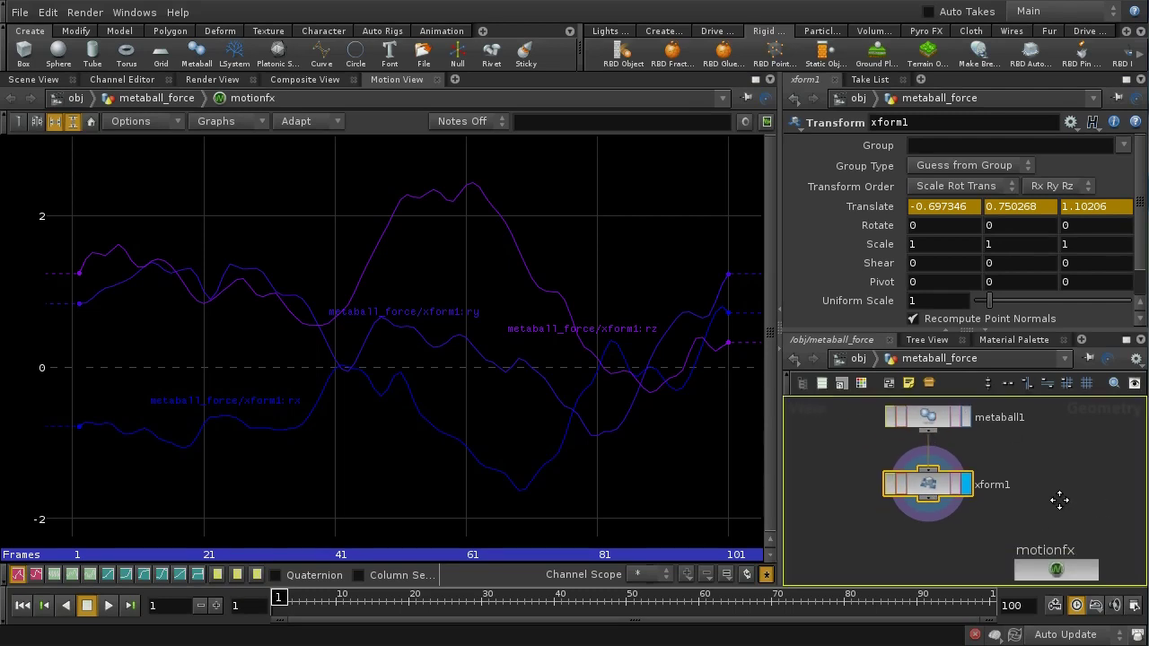
{"action": "left_click", "coordinate": [859, 360]}
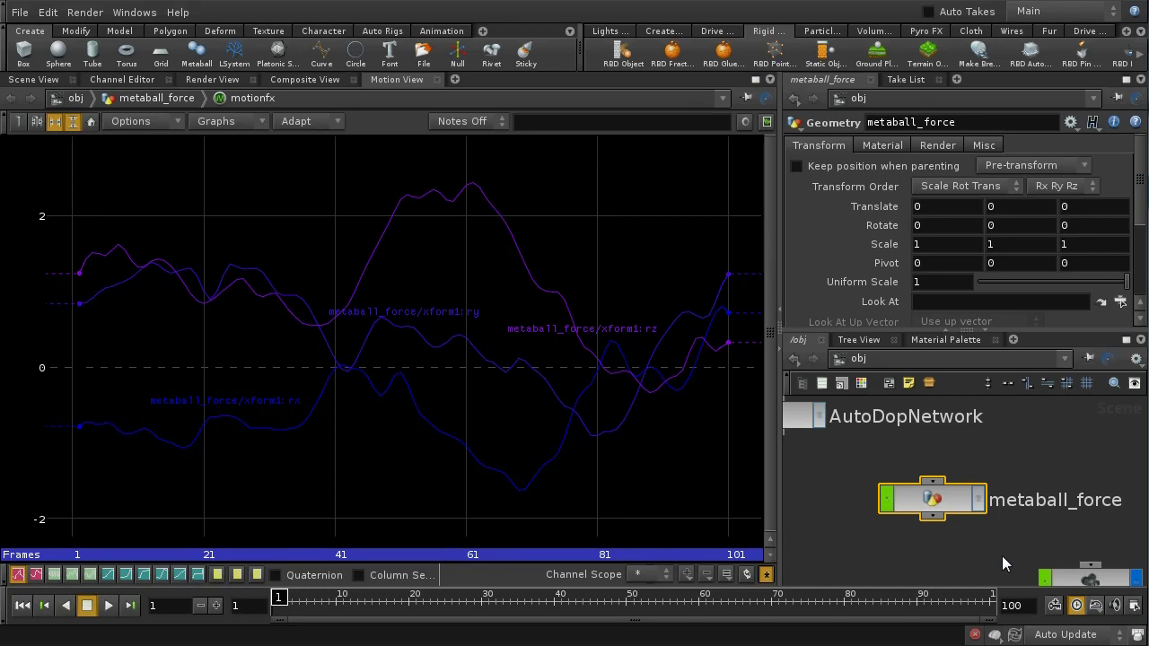
{"action": "middle_click_drag", "start_coordinate": [1002, 556], "coordinate": [896, 515]}
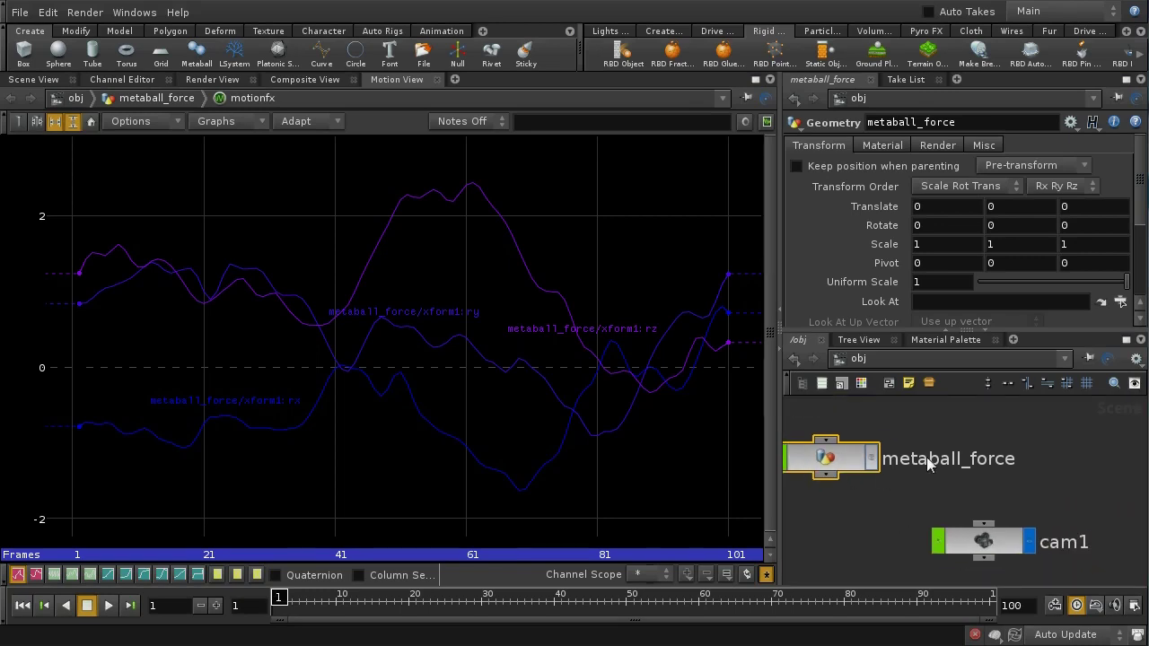
{"action": "left_click", "coordinate": [1086, 32]}
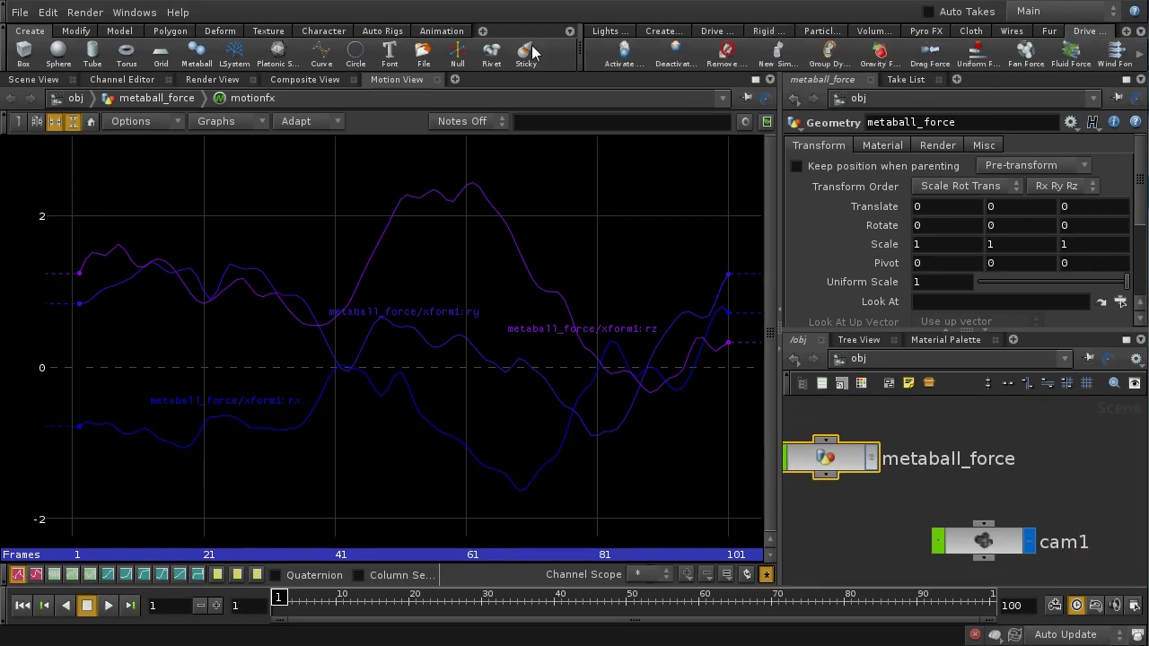
{"action": "left_click", "coordinate": [1136, 57]}
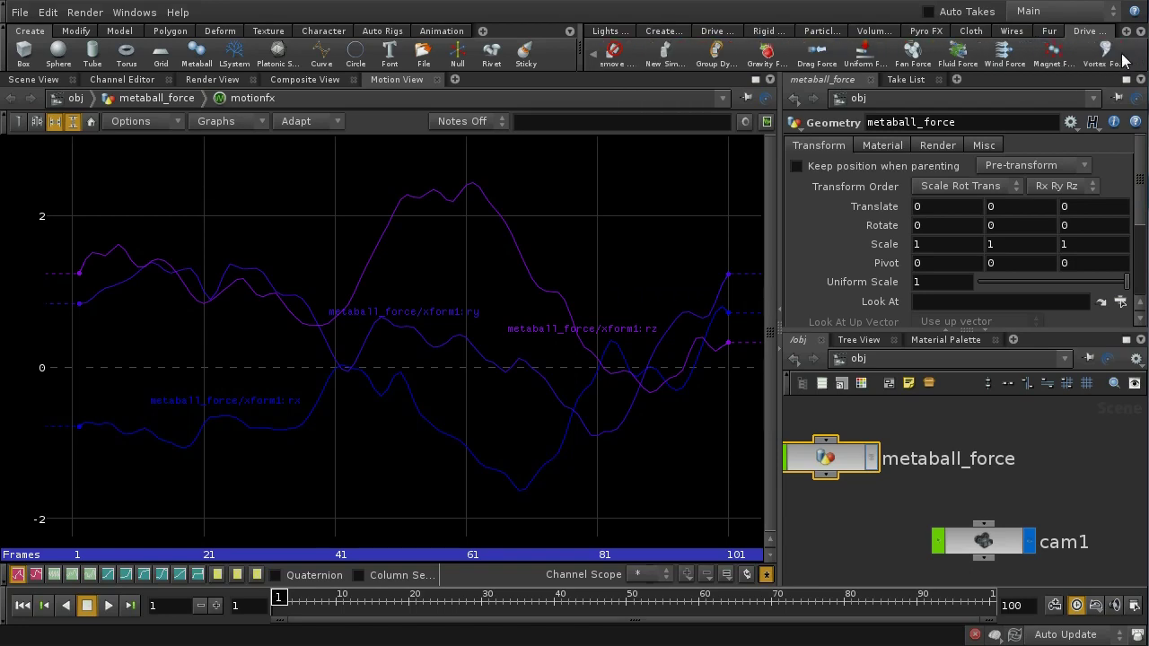
Show the spheres in the scene view at the obj level and open the AutoDopNetwork.
{"action": "left_click", "coordinate": [40, 83]}
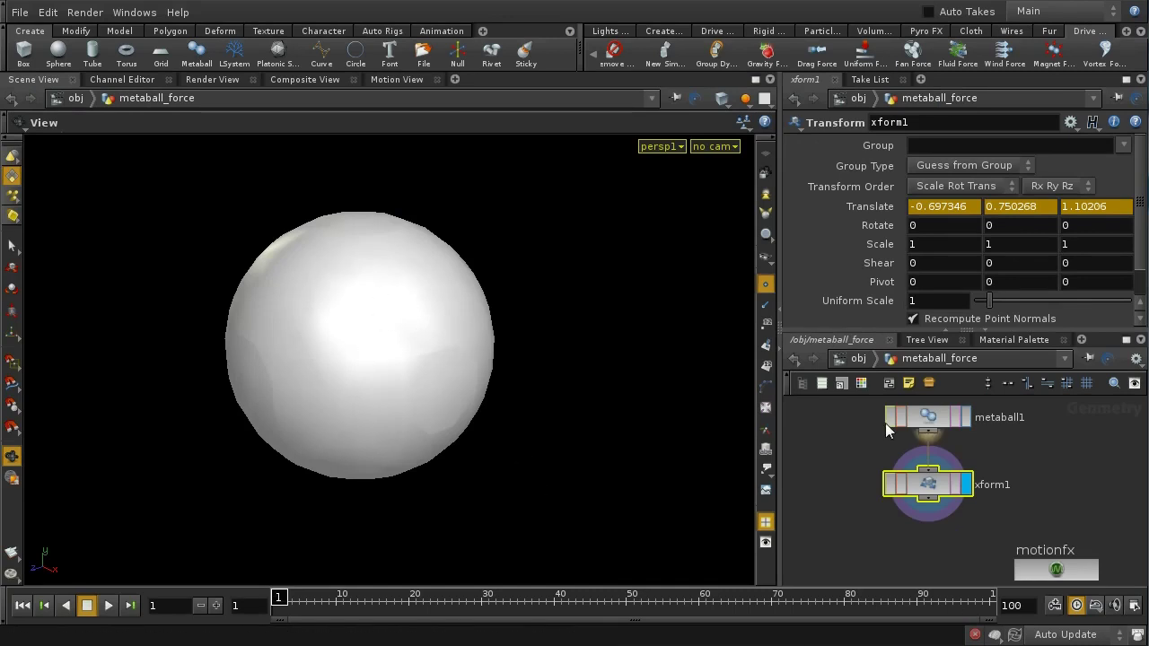
{"action": "left_click", "coordinate": [859, 360]}
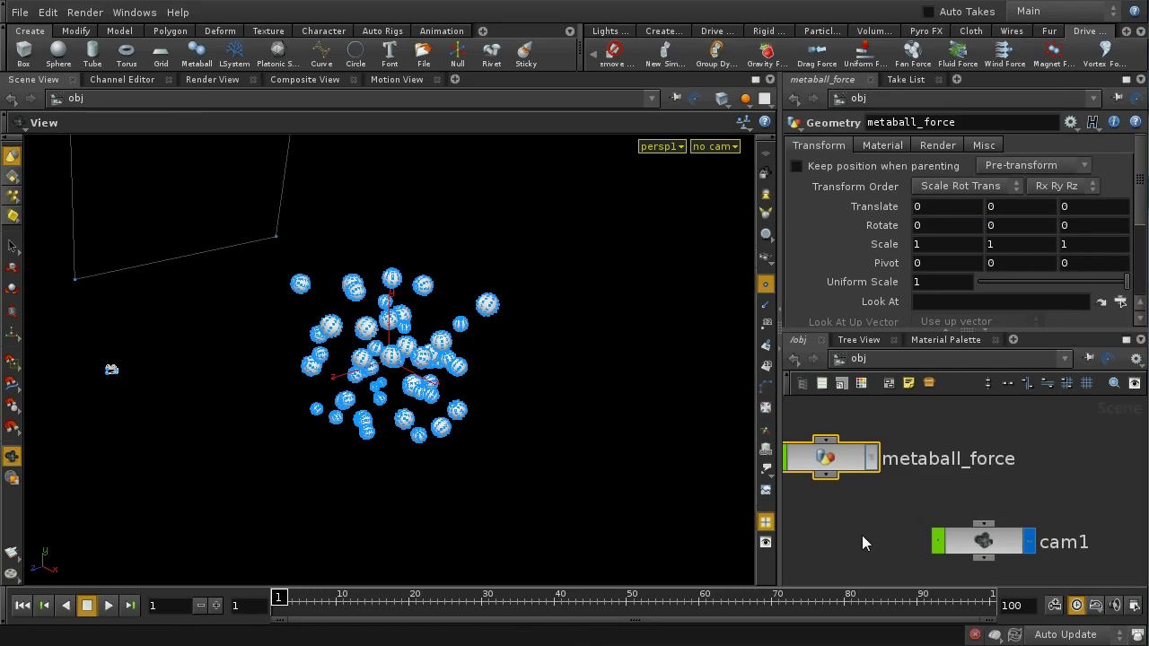
{"action": "middle_click_drag", "start_coordinate": [900, 539], "coordinate": [1019, 569]}
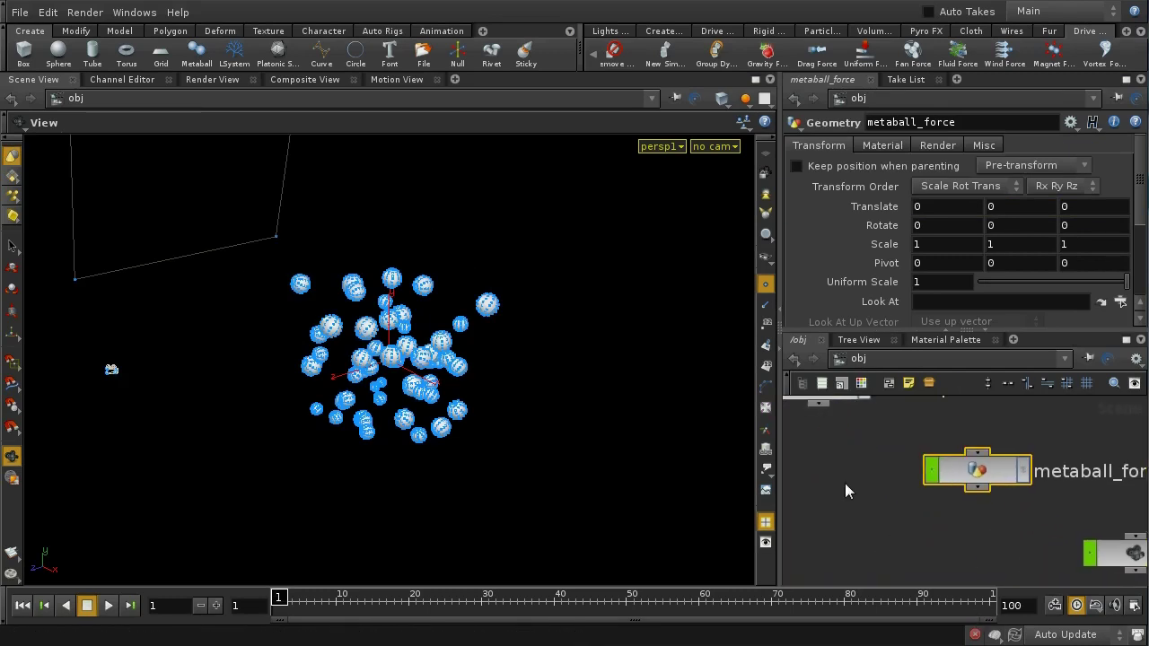
{"action": "middle_click_drag", "start_coordinate": [847, 488], "coordinate": [952, 548]}
{"action": "double_click", "coordinate": [937, 462]}
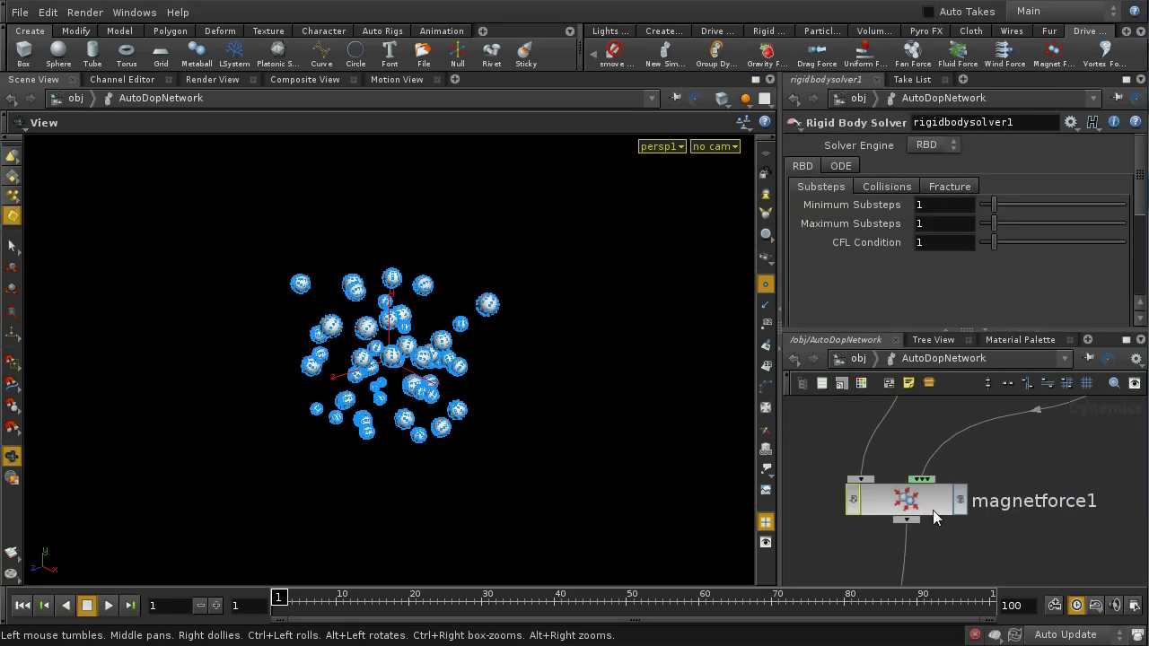
Review the magnetforce1 node's settings, particularly its keyframed Scale Force parameter.
{"action": "left_click", "coordinate": [927, 504]}
{"action": "middle_click_drag", "start_coordinate": [1055, 463], "coordinate": [1022, 503]}
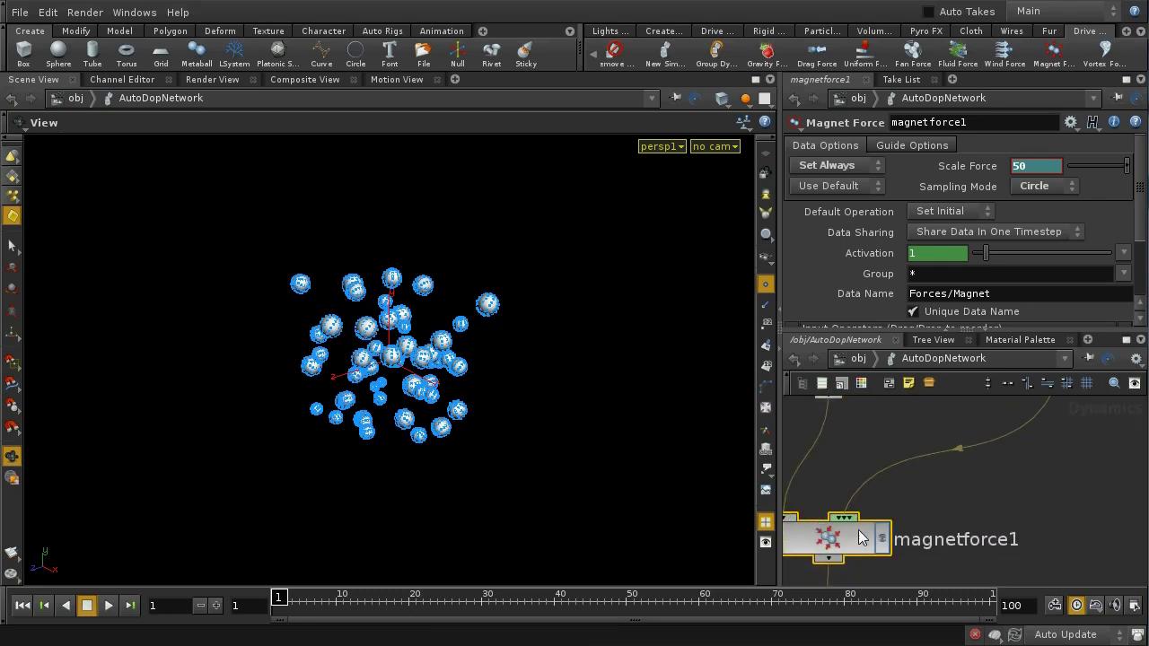
{"action": "left_click", "coordinate": [1015, 169]}
Inspect the sopgeo1 node that supplies the metaball geometry, including its SOP Path and Use Object Transform options.
{"action": "middle_click_drag", "start_coordinate": [1030, 484], "coordinate": [985, 580]}
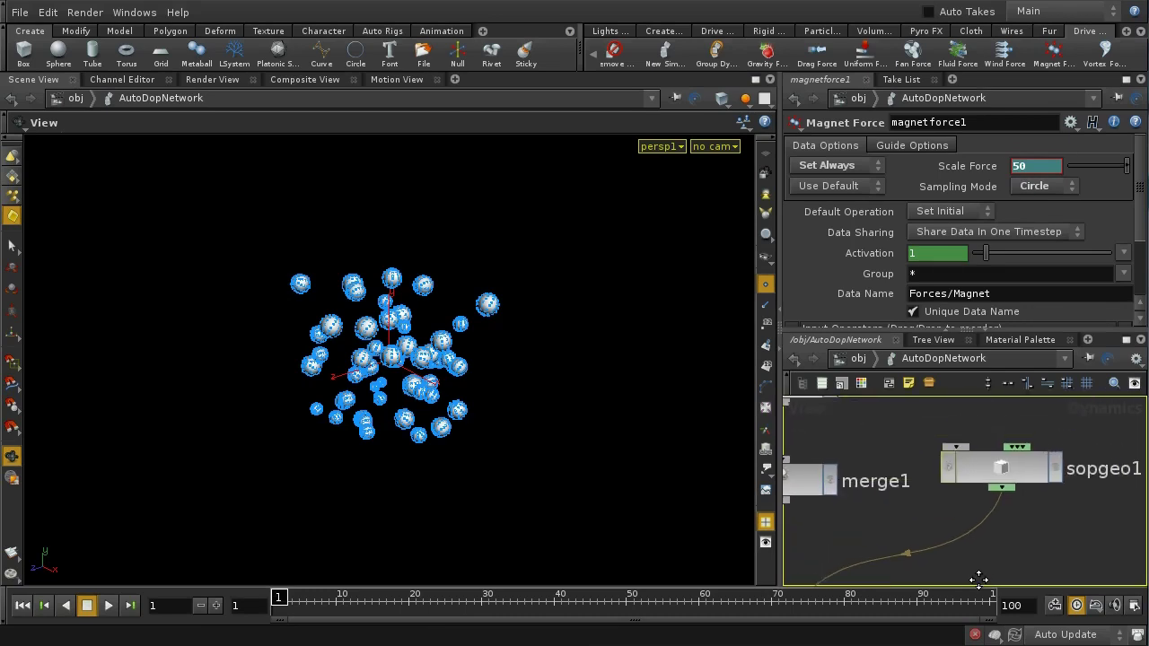
{"action": "left_click", "coordinate": [993, 476]}
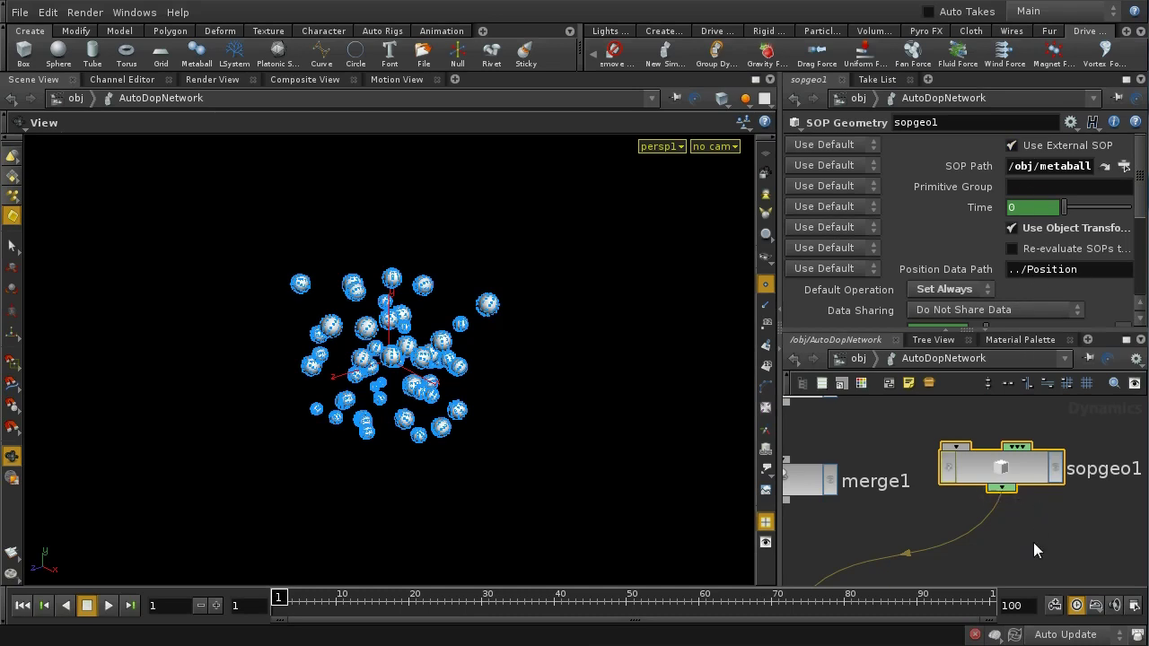
{"action": "middle_click_drag", "start_coordinate": [1023, 546], "coordinate": [1069, 476]}
{"action": "middle_click_drag", "start_coordinate": [982, 511], "coordinate": [1028, 508]}
Examine the keyframes of magnetforce1's forcescale curve in the Channel Editor.
{"action": "left_click", "coordinate": [931, 552]}
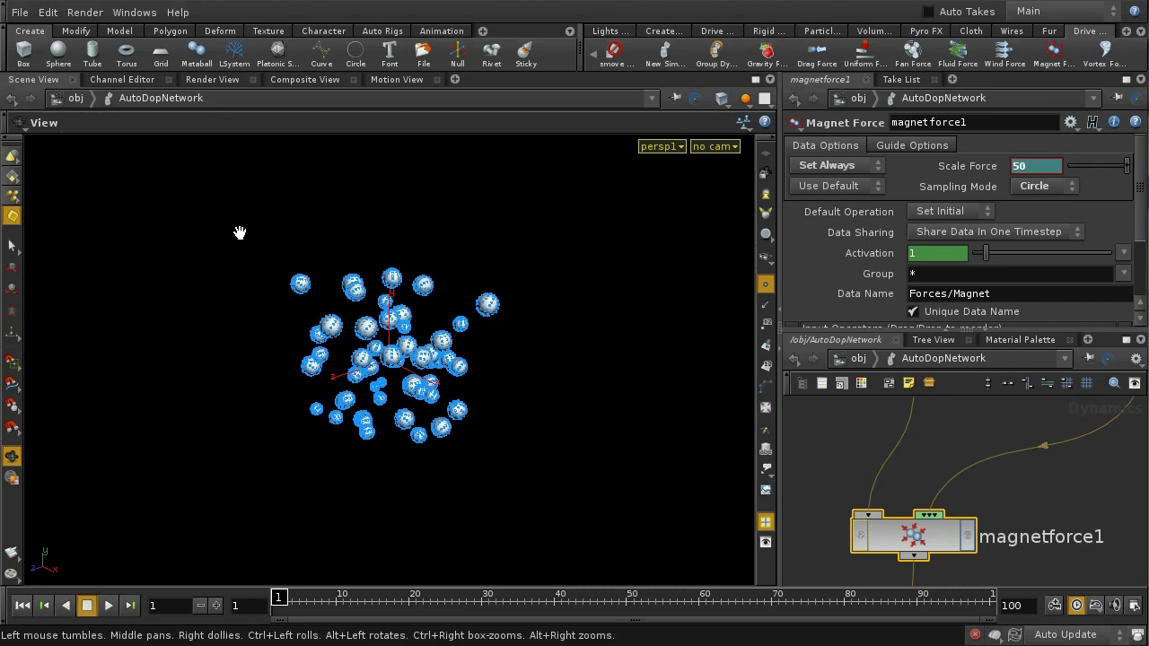
{"action": "left_click", "coordinate": [124, 80]}
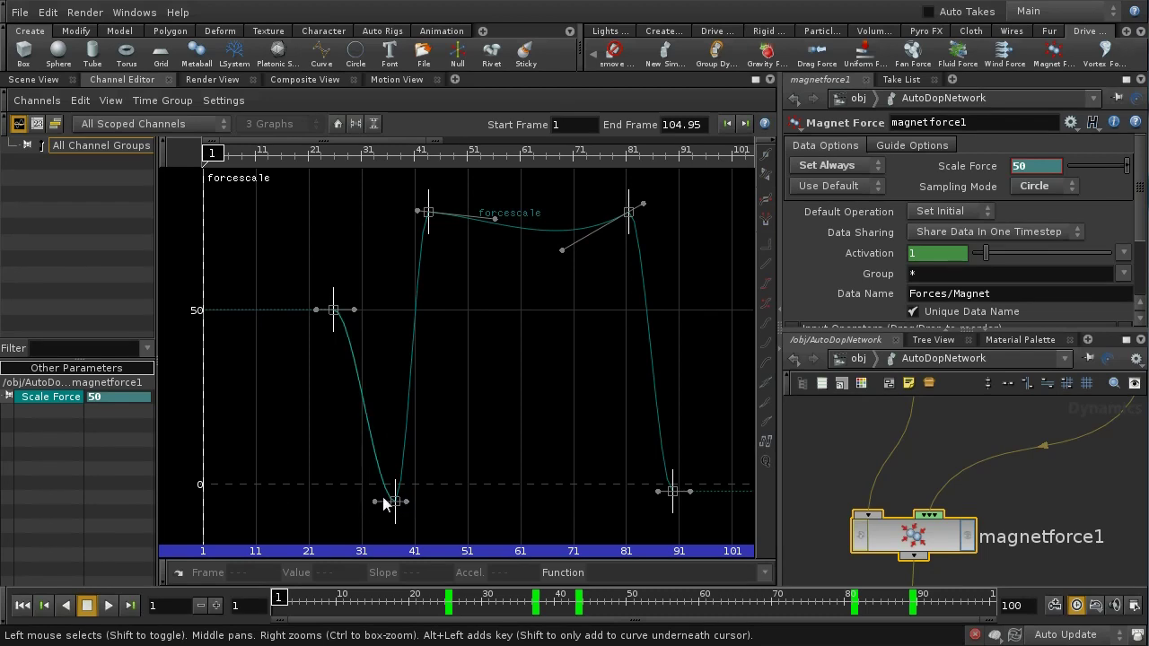
{"action": "mouse_move", "coordinate": [395, 504]}
{"action": "mouse_move", "coordinate": [426, 220]}
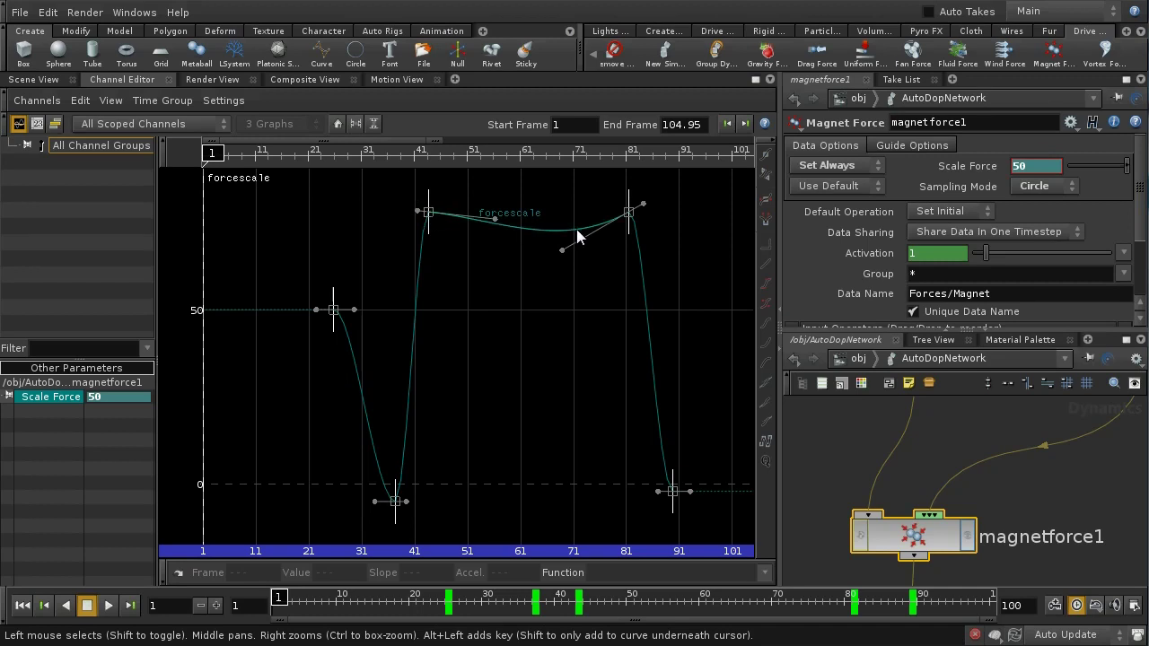
{"action": "mouse_move", "coordinate": [631, 220]}
{"action": "mouse_move", "coordinate": [676, 500]}
{"action": "mouse_move", "coordinate": [329, 316]}
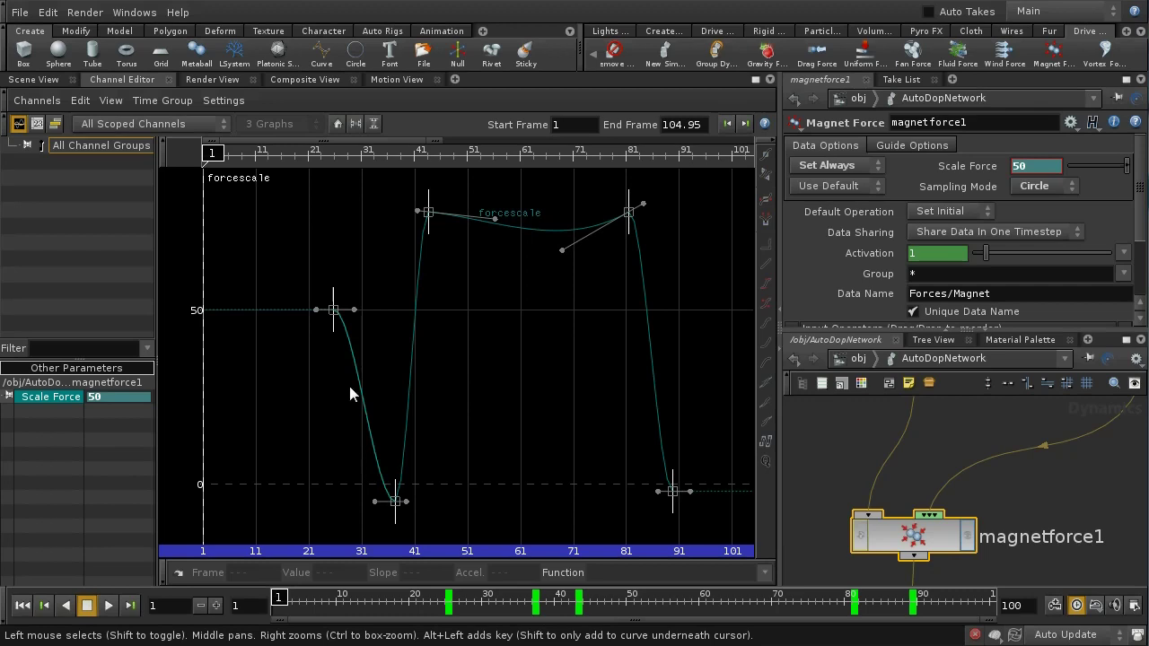
Play the simulation in the scene view, pausing at frame 54 before resuming playback, to observe the magnet force on the spheres.
{"action": "left_click", "coordinate": [34, 79]}
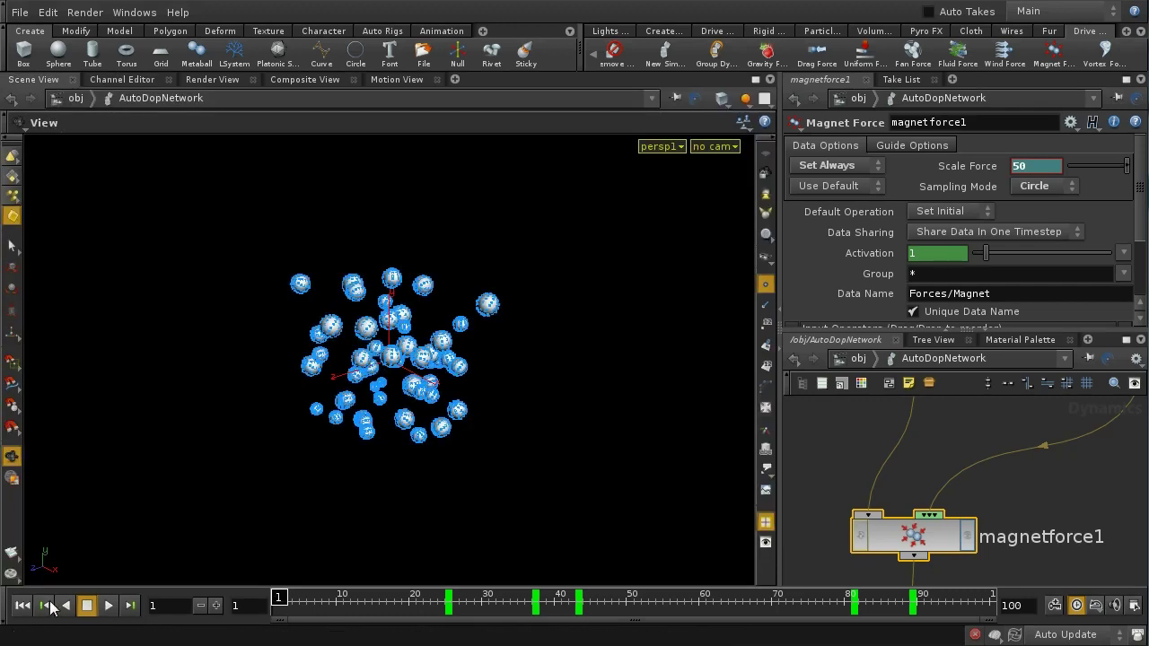
{"action": "left_click", "coordinate": [107, 606]}
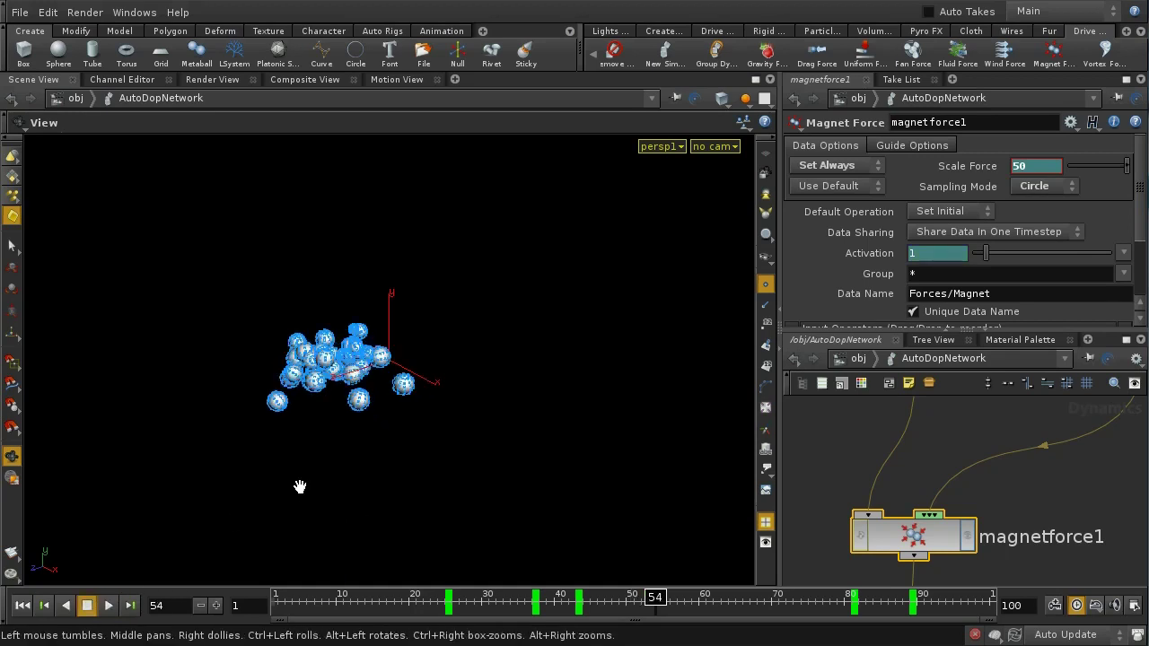
{"action": "key", "text": "Escape"}
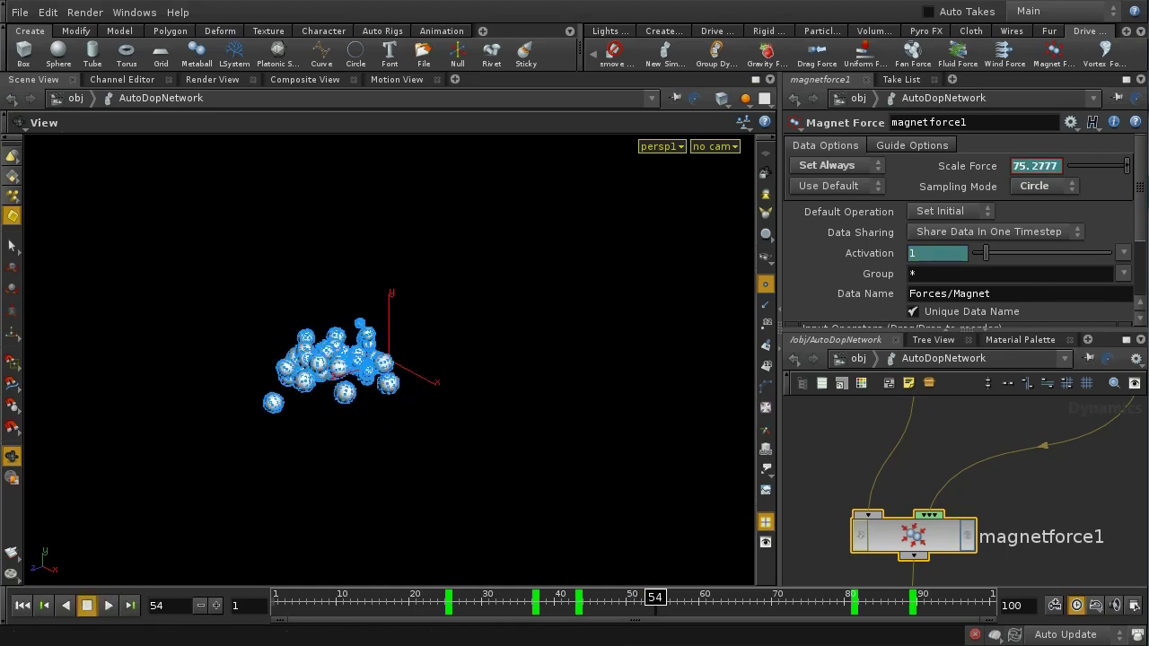
{"action": "left_click", "coordinate": [109, 606]}
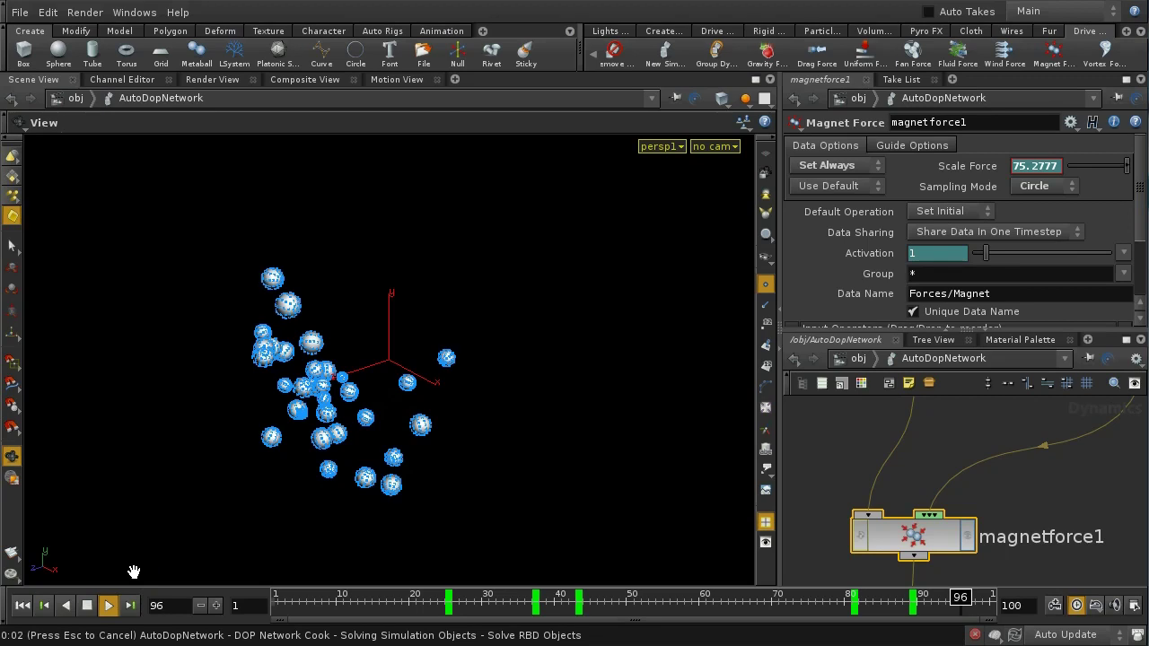
Stop the playback and inspect the metaball_force object's xform1 translation and the metaball1 settings, including Radius and Weight.
{"action": "left_click", "coordinate": [88, 607]}
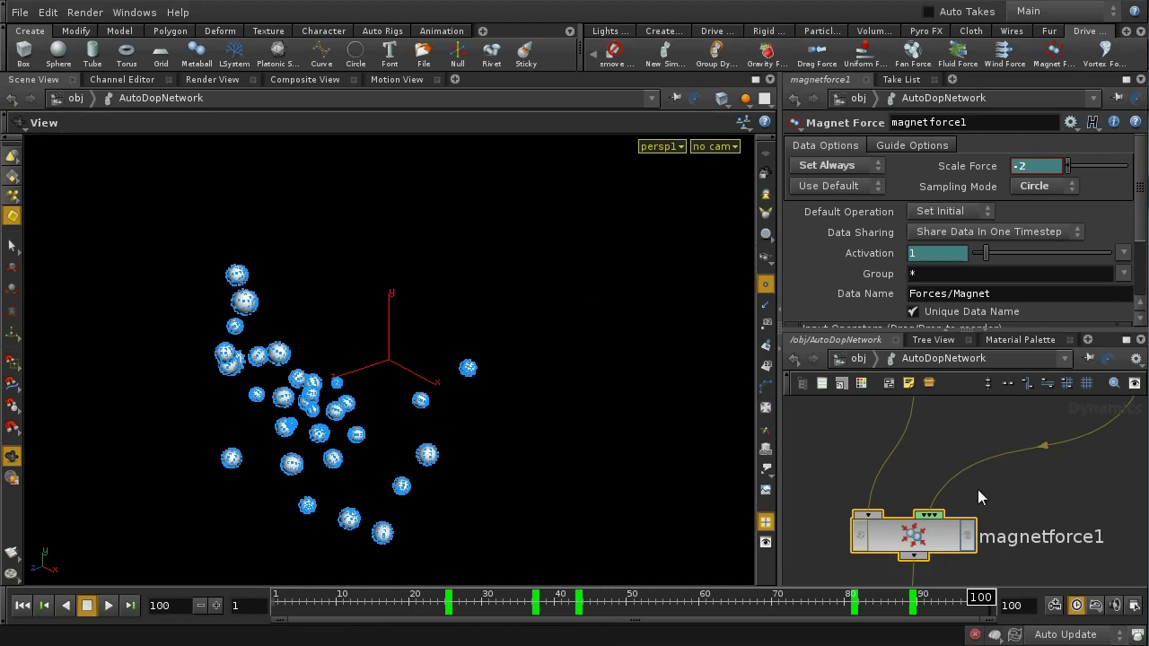
{"action": "middle_click_drag", "start_coordinate": [970, 441], "coordinate": [898, 493]}
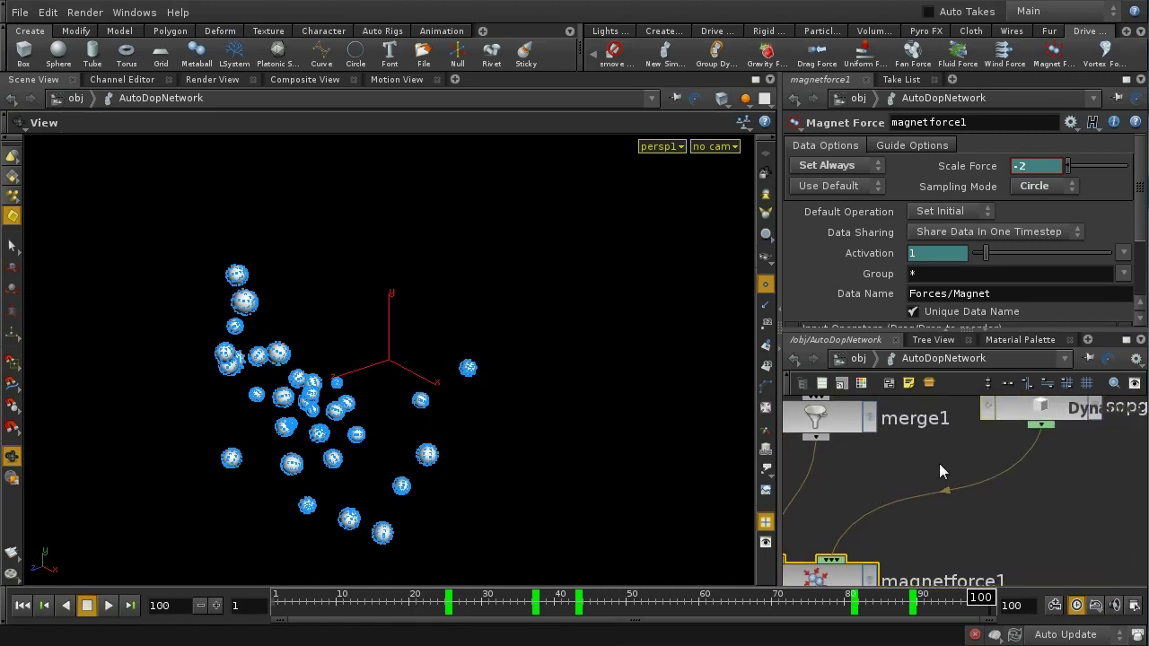
{"action": "left_click", "coordinate": [1038, 418]}
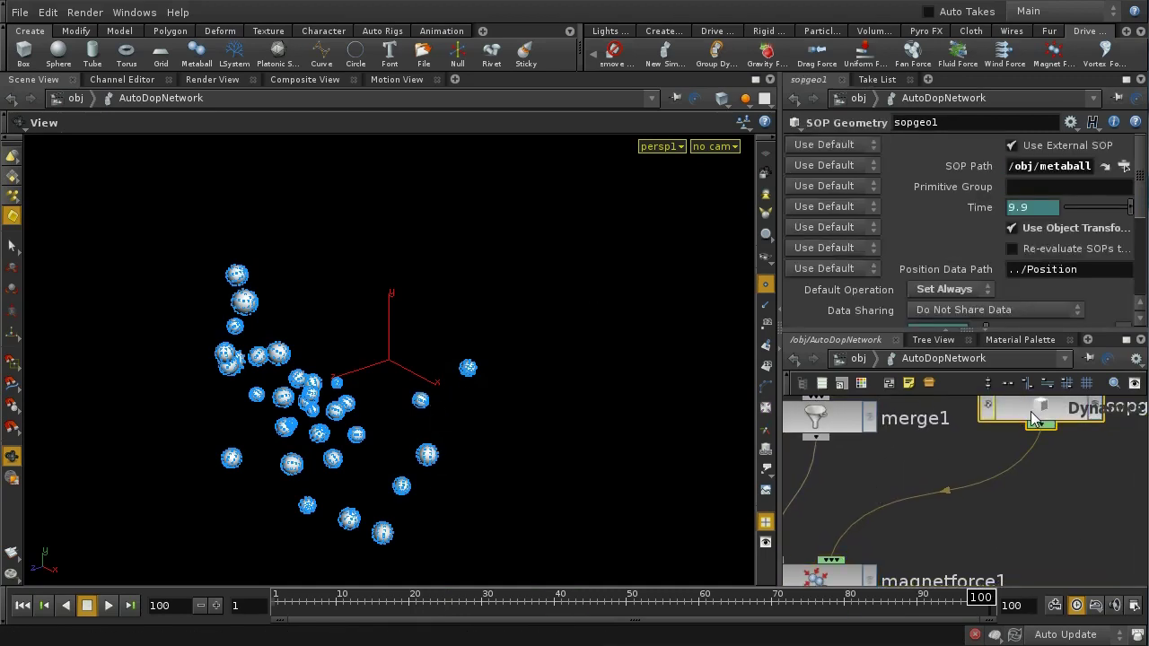
{"action": "left_click", "coordinate": [856, 359]}
{"action": "middle_click_drag", "start_coordinate": [992, 536], "coordinate": [862, 485]}
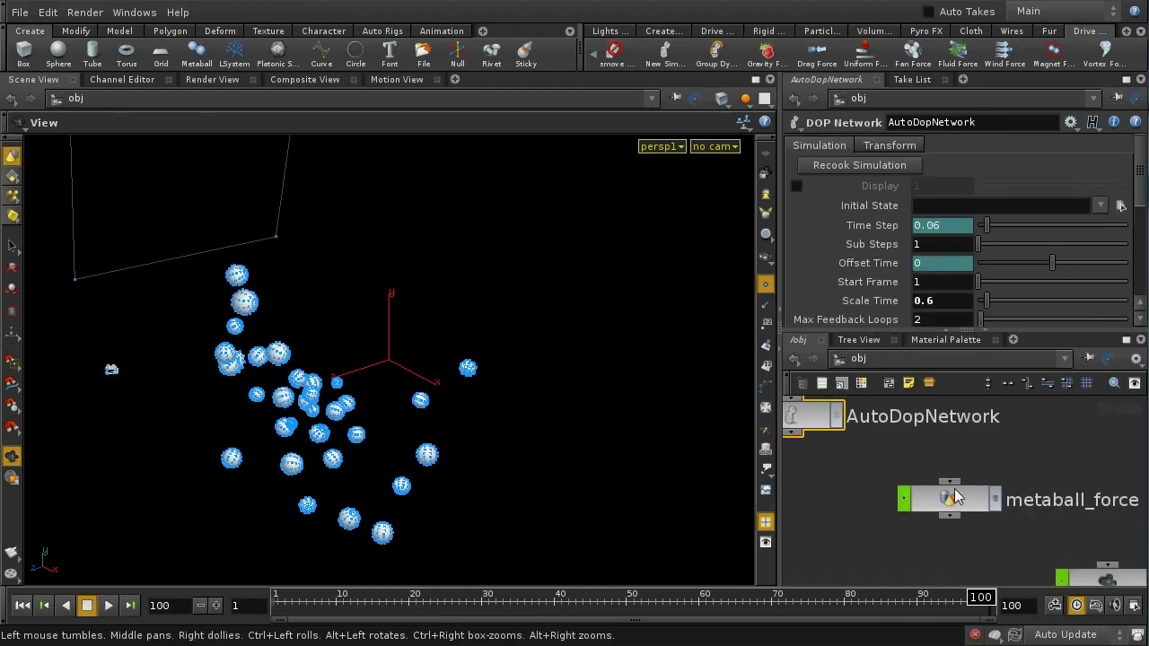
{"action": "double_click", "coordinate": [970, 497]}
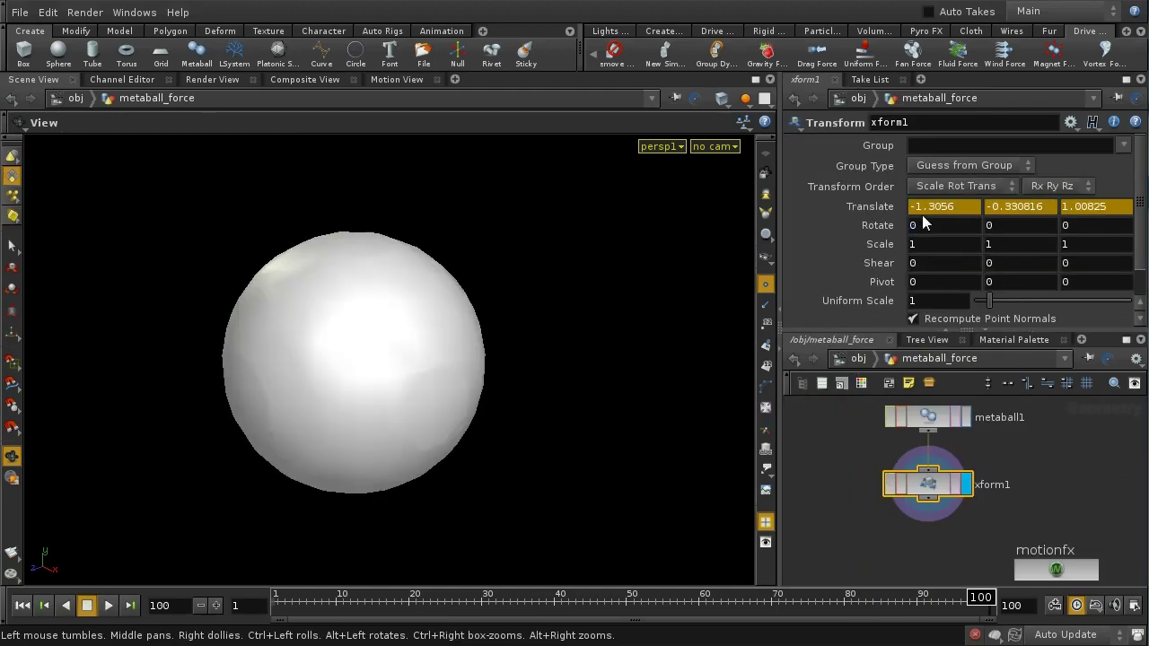
{"action": "left_click", "coordinate": [929, 417]}
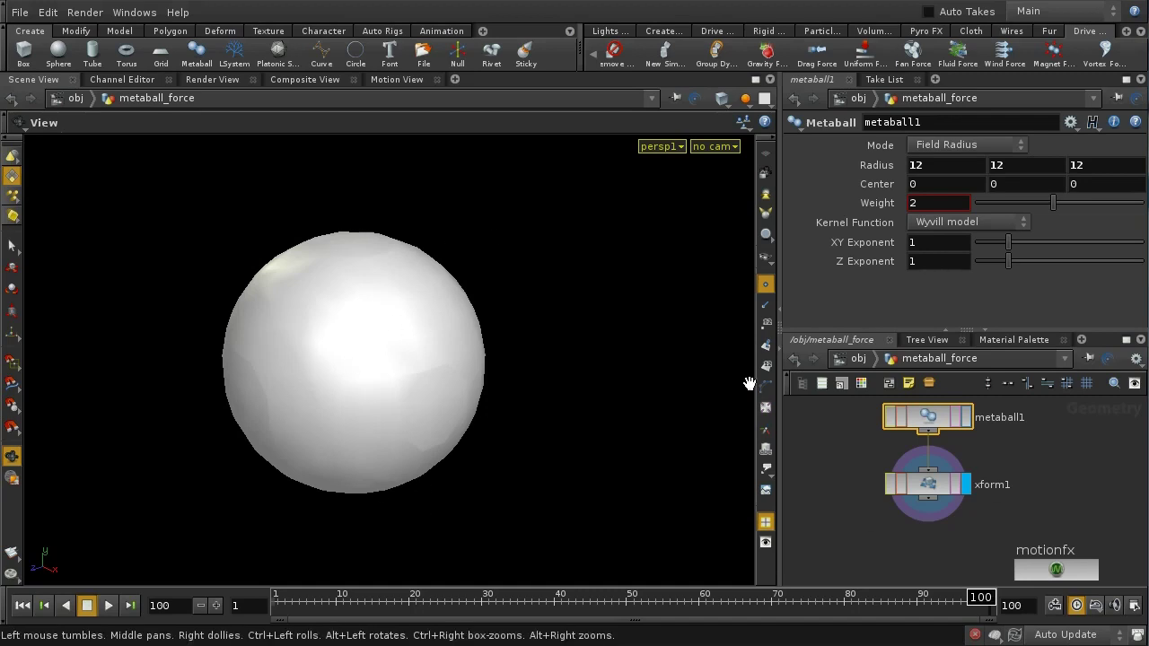
Return to the AutoDopNetwork and review the starting_volume node's collision and physical settings, including density, rotational stiffness, bounce and friction.
{"action": "left_click", "coordinate": [861, 359]}
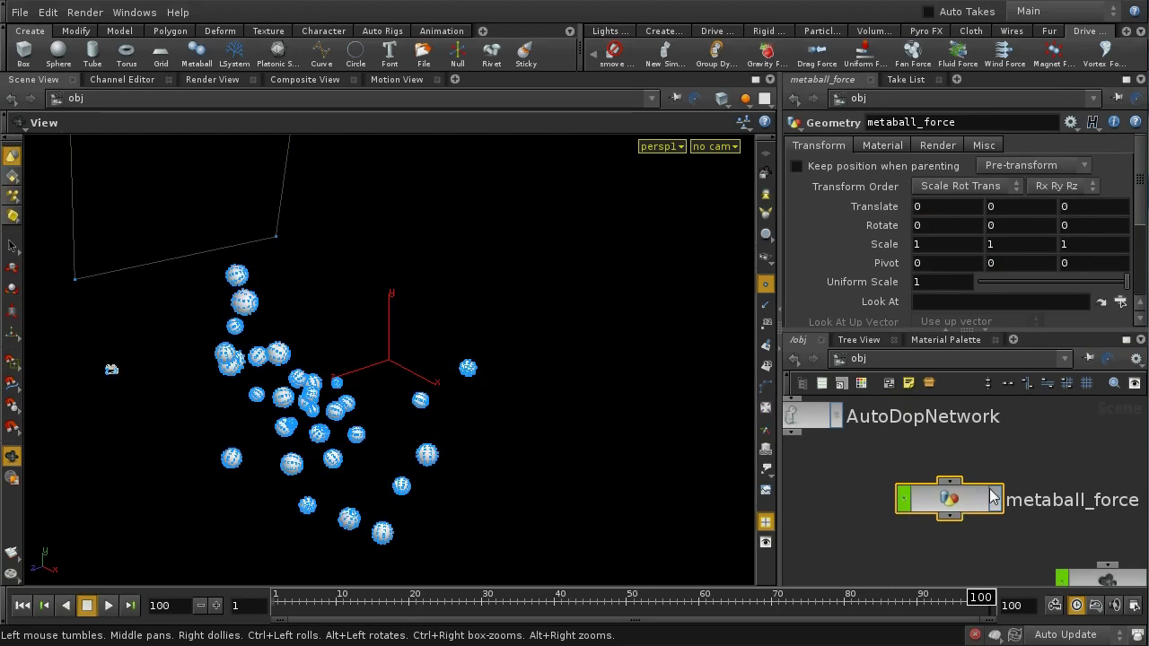
{"action": "middle_click_drag", "start_coordinate": [858, 460], "coordinate": [898, 583]}
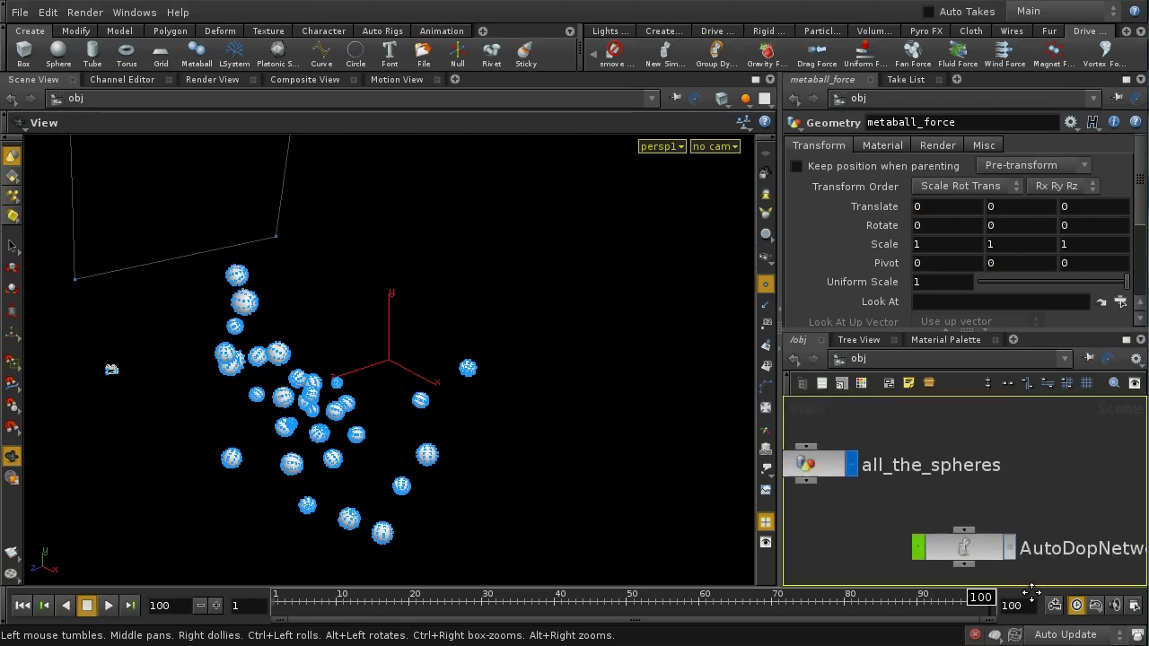
{"action": "double_click", "coordinate": [990, 554]}
{"action": "middle_click_drag", "start_coordinate": [944, 465], "coordinate": [1033, 538]}
{"action": "scroll", "coordinate": [1046, 468], "scroll_direction": "up", "scroll_amount": 2}
{"action": "middle_click_drag", "start_coordinate": [1046, 468], "coordinate": [1055, 535]}
{"action": "left_click", "coordinate": [902, 504]}
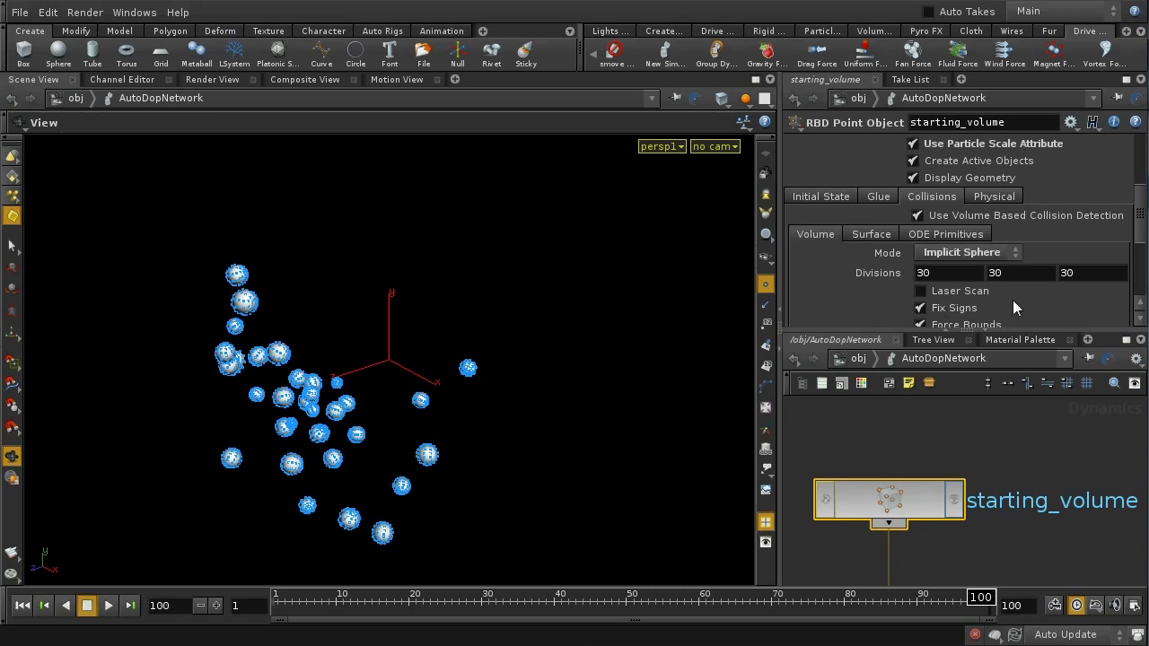
{"action": "left_click", "coordinate": [985, 202]}
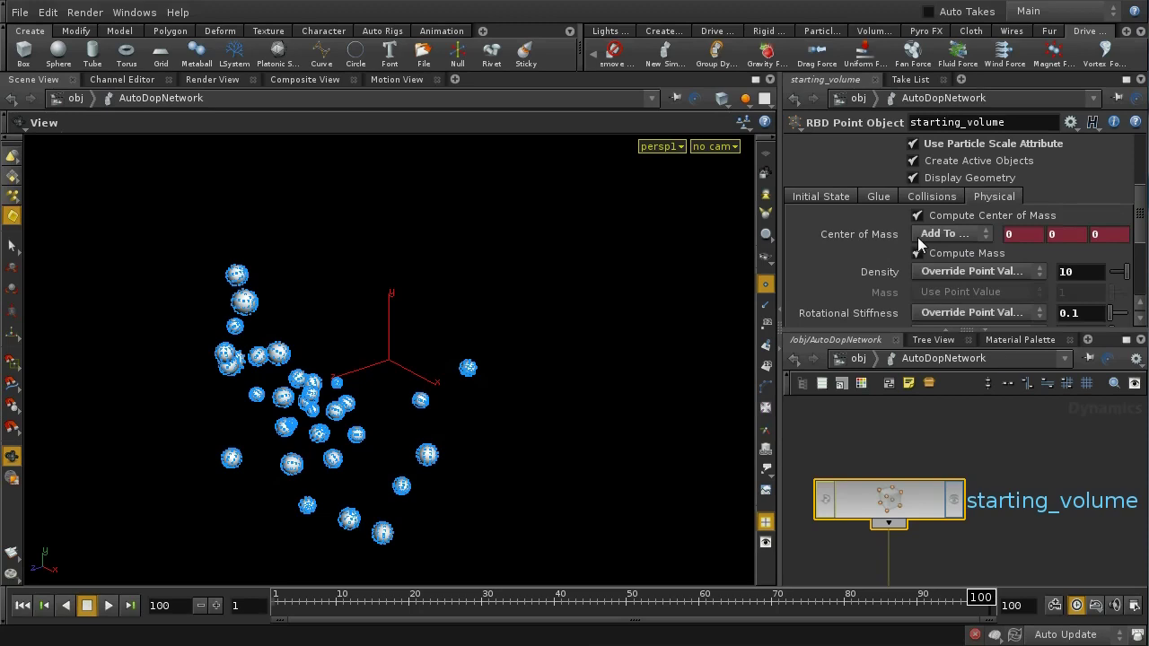
{"action": "scroll", "coordinate": [1142, 232], "scroll_direction": "down", "scroll_amount": 3}
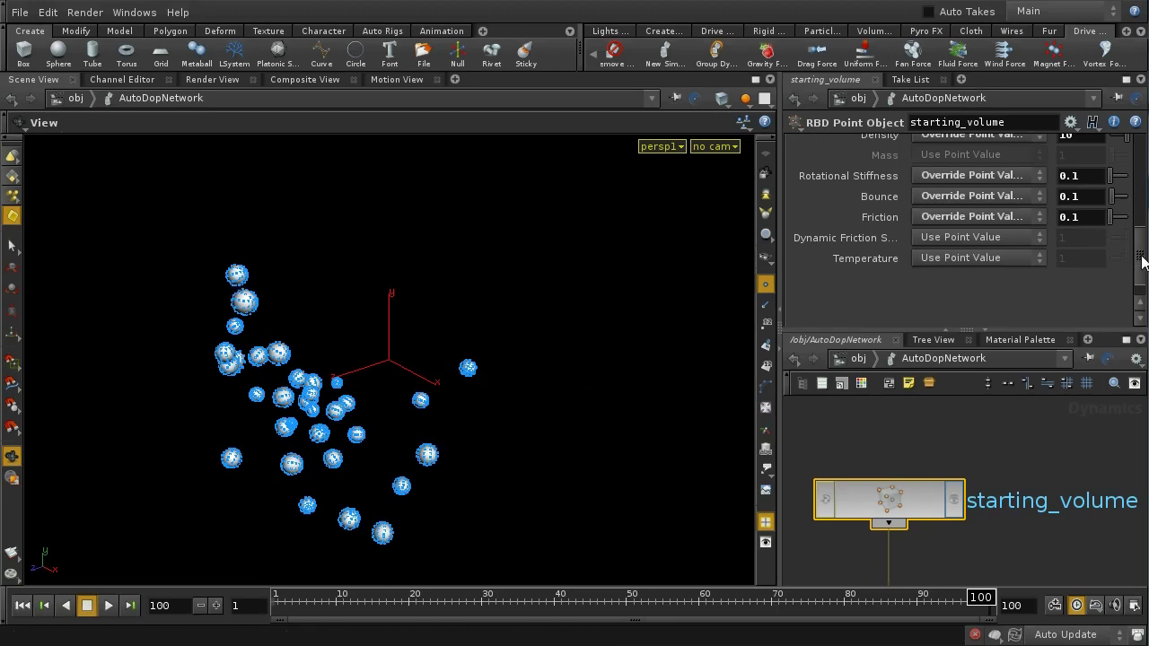
{"action": "scroll", "coordinate": [1143, 260], "scroll_direction": "up", "scroll_amount": 3}
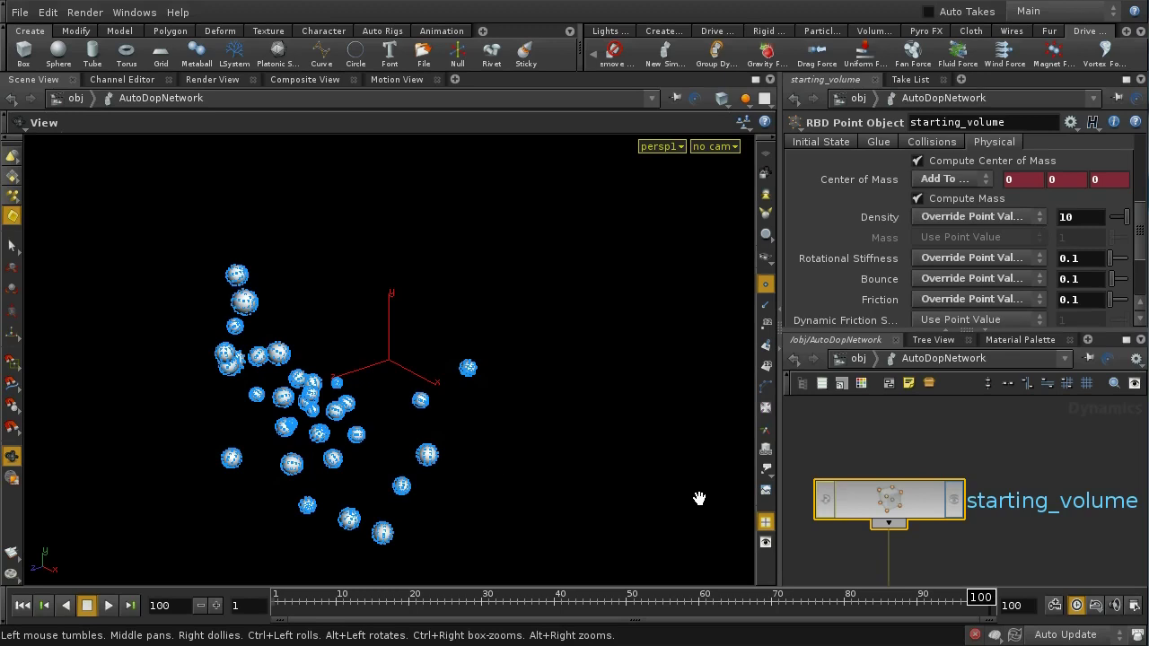
Follow the node chain from starting_volume down through the rigid body solver and review magnetforce1's Scale Force setting.
{"action": "middle_click_drag", "start_coordinate": [1024, 561], "coordinate": [955, 446]}
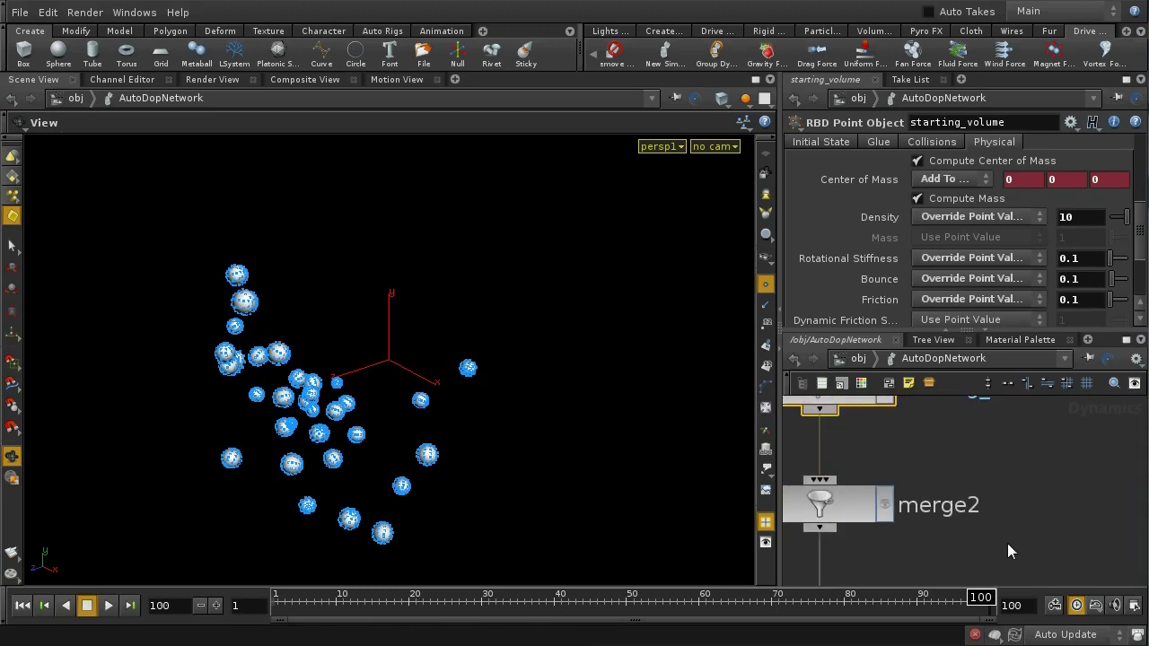
{"action": "middle_click_drag", "start_coordinate": [1008, 547], "coordinate": [1034, 454]}
{"action": "middle_click_drag", "start_coordinate": [1029, 554], "coordinate": [1026, 476]}
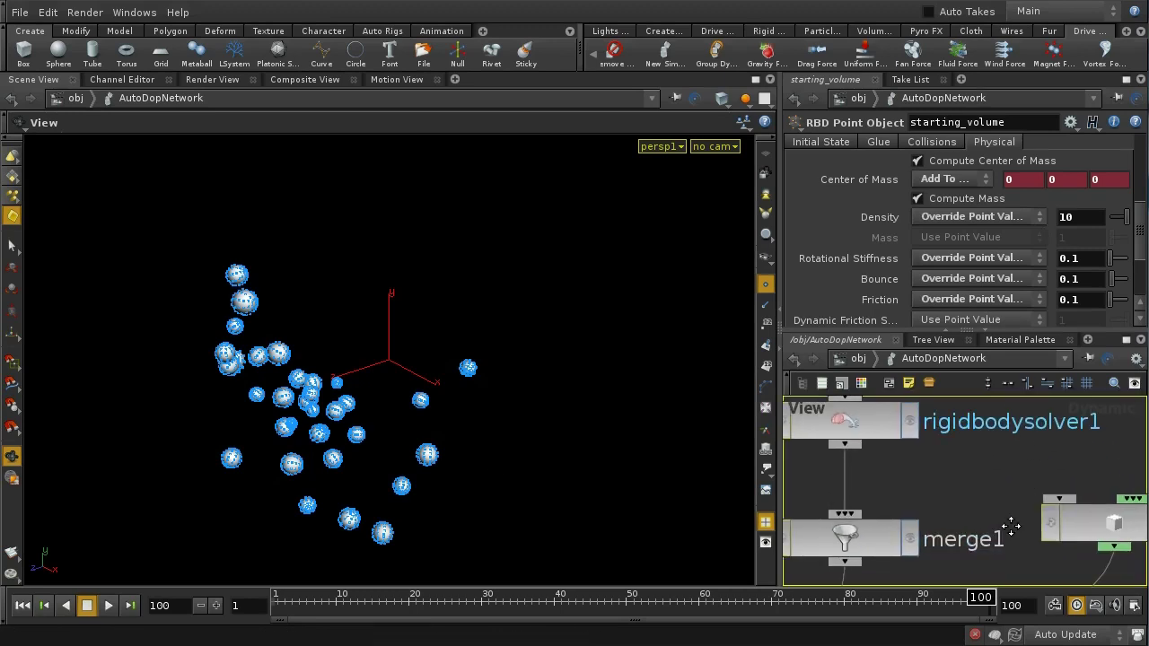
{"action": "middle_click_drag", "start_coordinate": [970, 575], "coordinate": [951, 496]}
{"action": "left_click", "coordinate": [864, 567]}
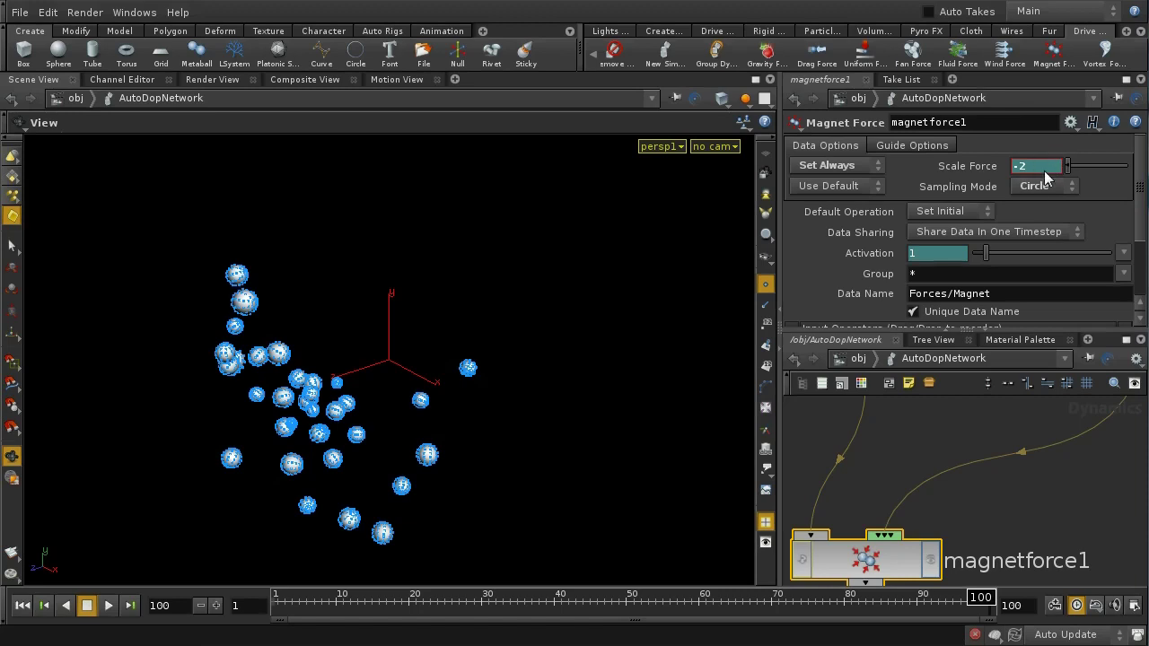
{"action": "middle_click_drag", "start_coordinate": [1024, 528], "coordinate": [1027, 449]}
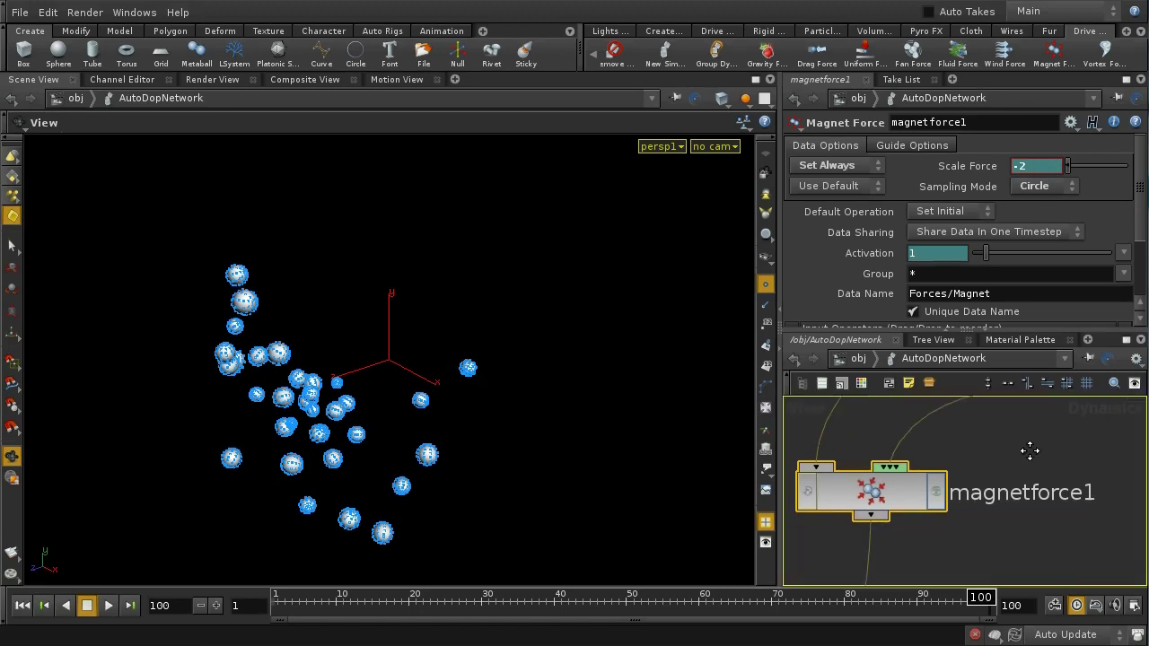
{"action": "mouse_move", "coordinate": [1000, 529]}
{"action": "middle_mouse_down"}
{"action": "mouse_move", "coordinate": [1045, 448]}
{"action": "mouse_move", "coordinate": [1023, 555]}
{"action": "middle_mouse_up"}
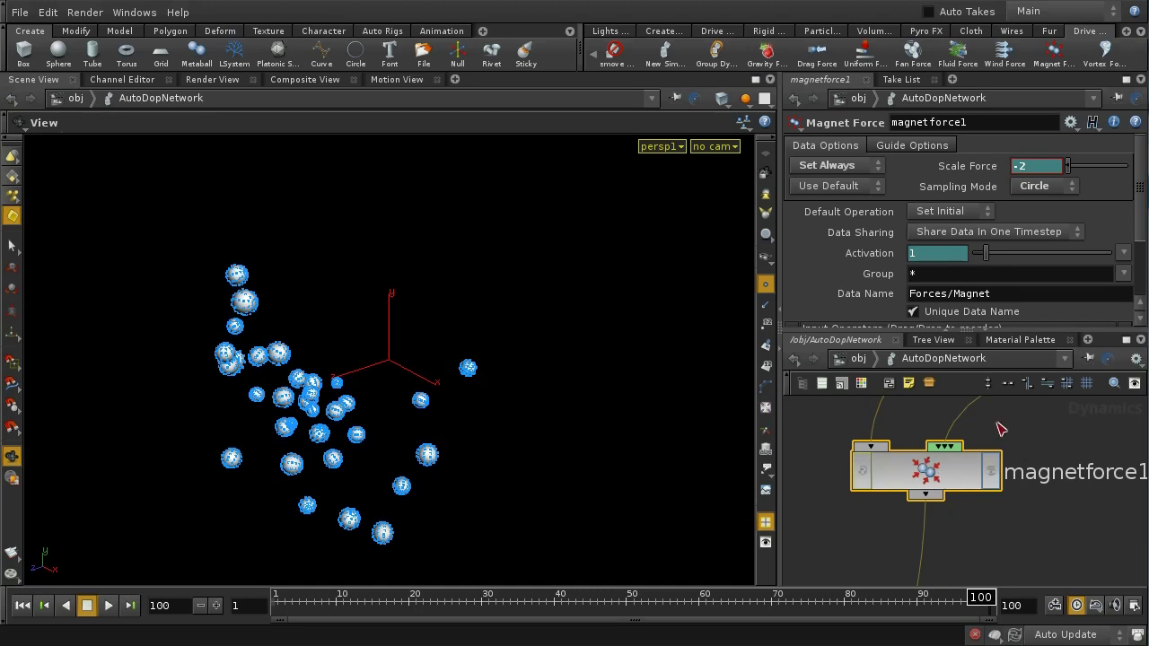
{"action": "scroll", "coordinate": [1048, 448], "scroll_direction": "up", "scroll_amount": 2}
{"action": "middle_click_drag", "start_coordinate": [1049, 449], "coordinate": [1018, 479]}
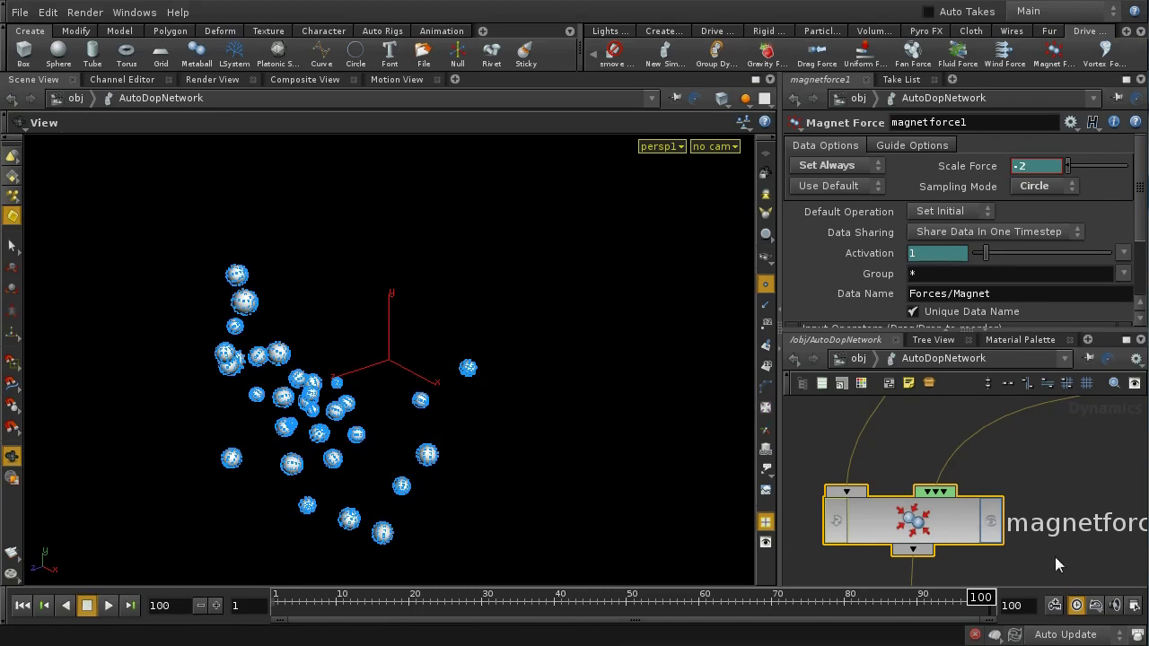
Inspect the Force and Torque parameters of the uniformforce1 node below the magnet force.
{"action": "middle_click_drag", "start_coordinate": [1055, 557], "coordinate": [1051, 441]}
{"action": "middle_click_drag", "start_coordinate": [1002, 511], "coordinate": [904, 426]}
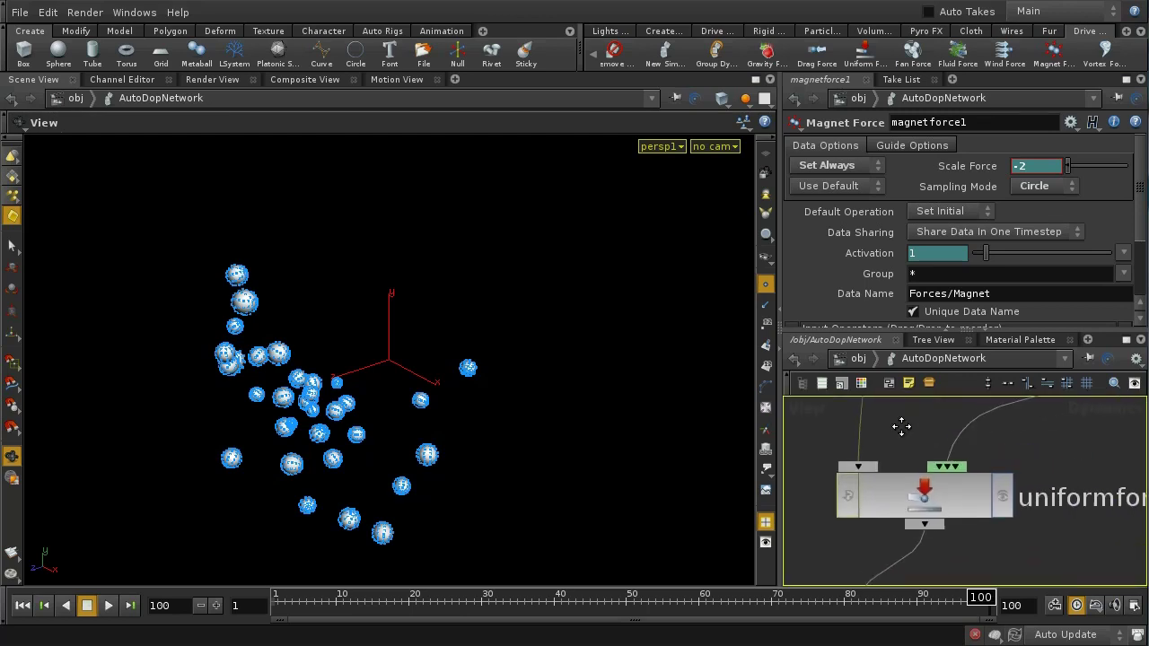
{"action": "middle_click_drag", "start_coordinate": [1104, 559], "coordinate": [1072, 551]}
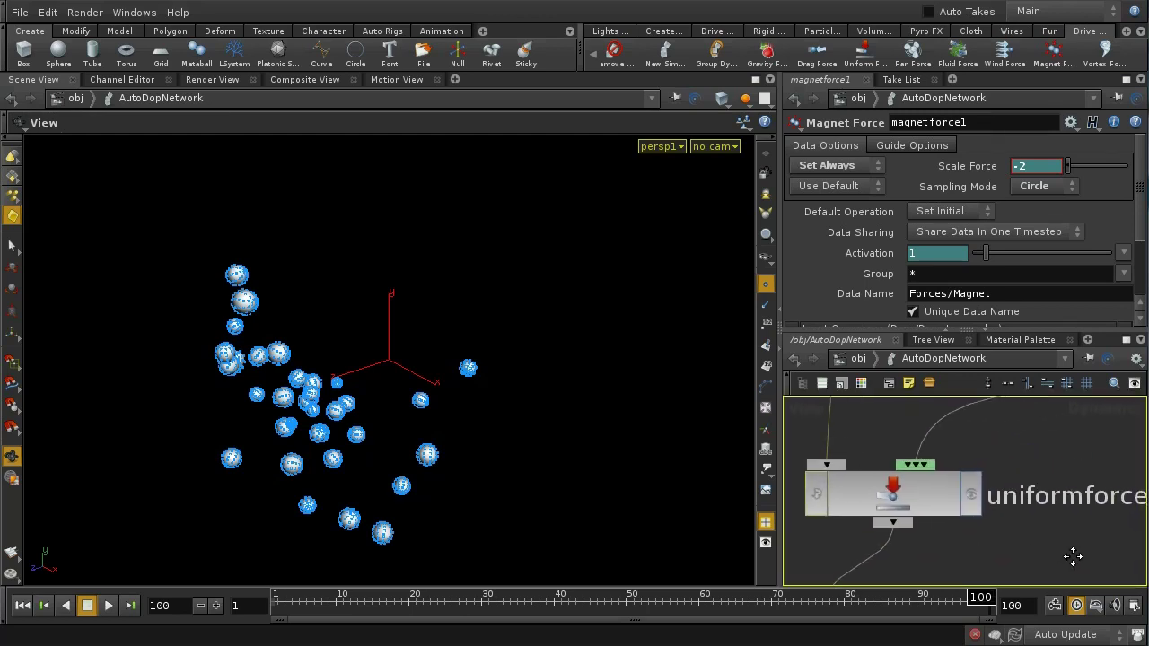
{"action": "left_click", "coordinate": [935, 507]}
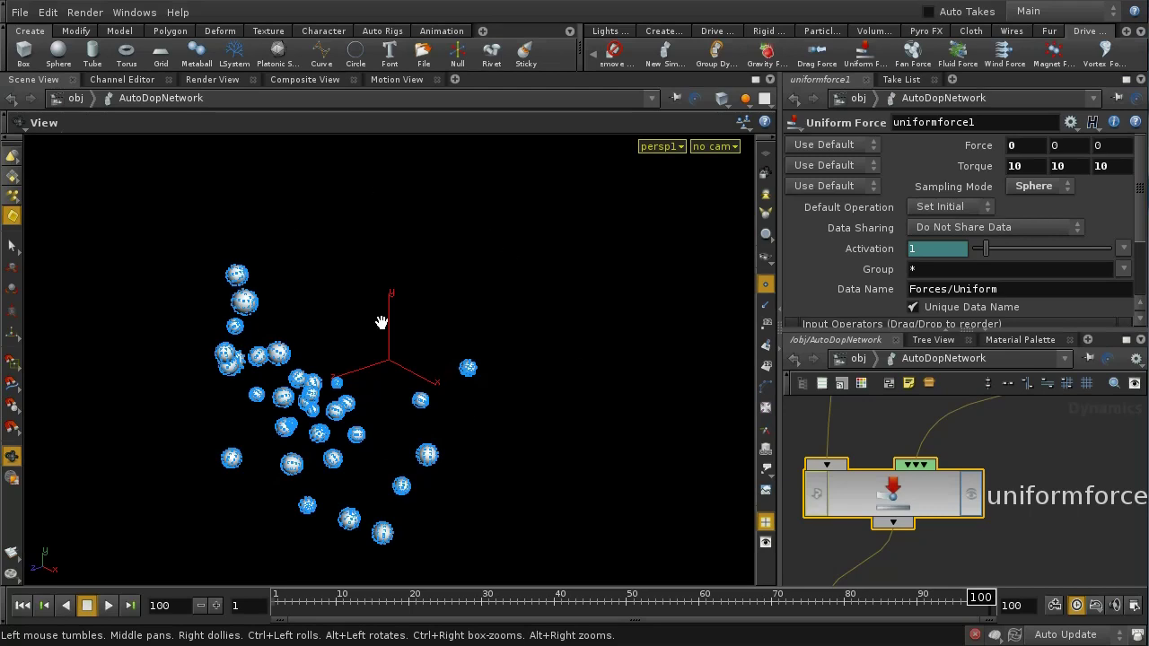
Check the noise1 field node that feeds uniformforce1, and go back to the uniform force's settings.
{"action": "middle_click_drag", "start_coordinate": [1034, 460], "coordinate": [1001, 521]}
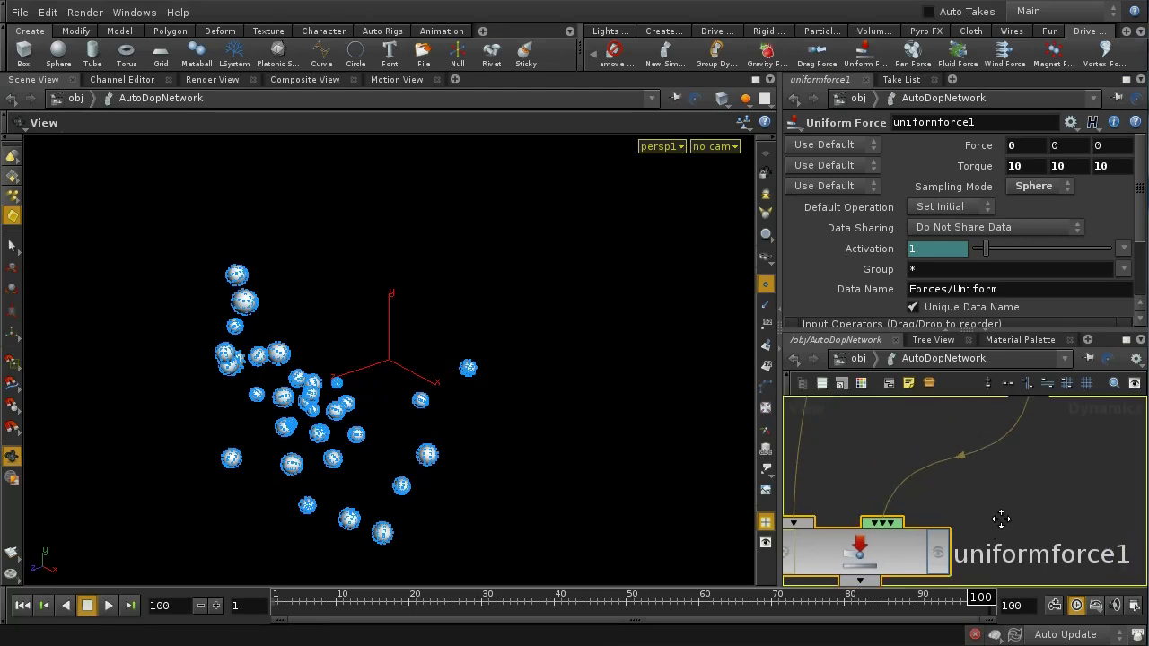
{"action": "middle_click_drag", "start_coordinate": [1053, 490], "coordinate": [997, 562]}
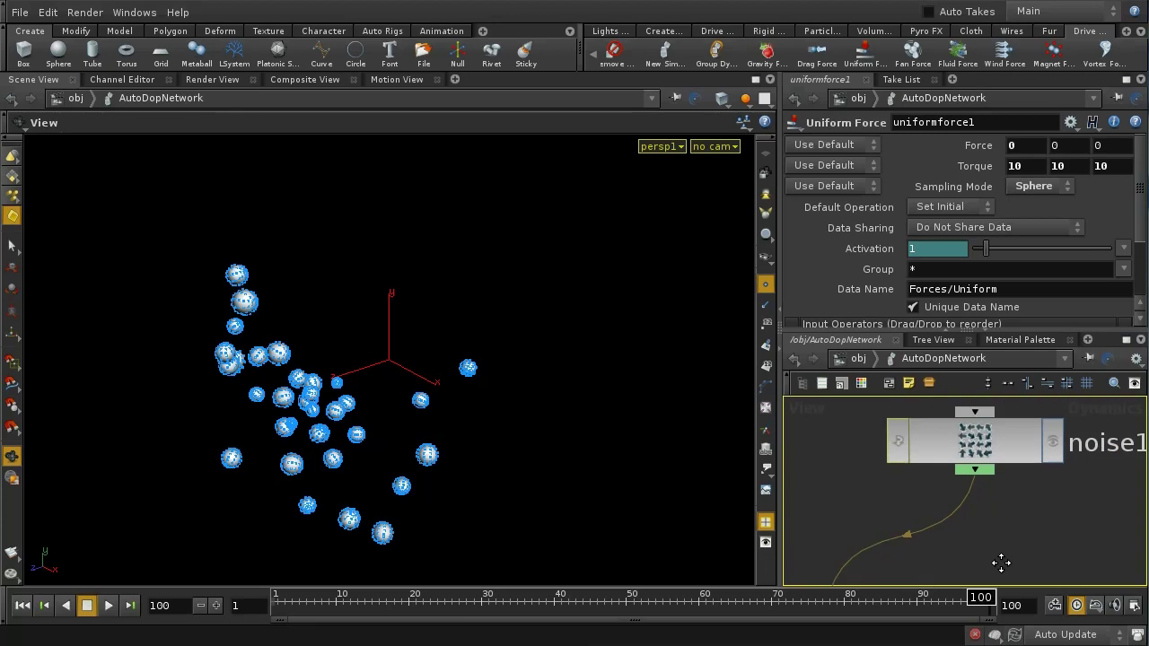
{"action": "left_click", "coordinate": [994, 451]}
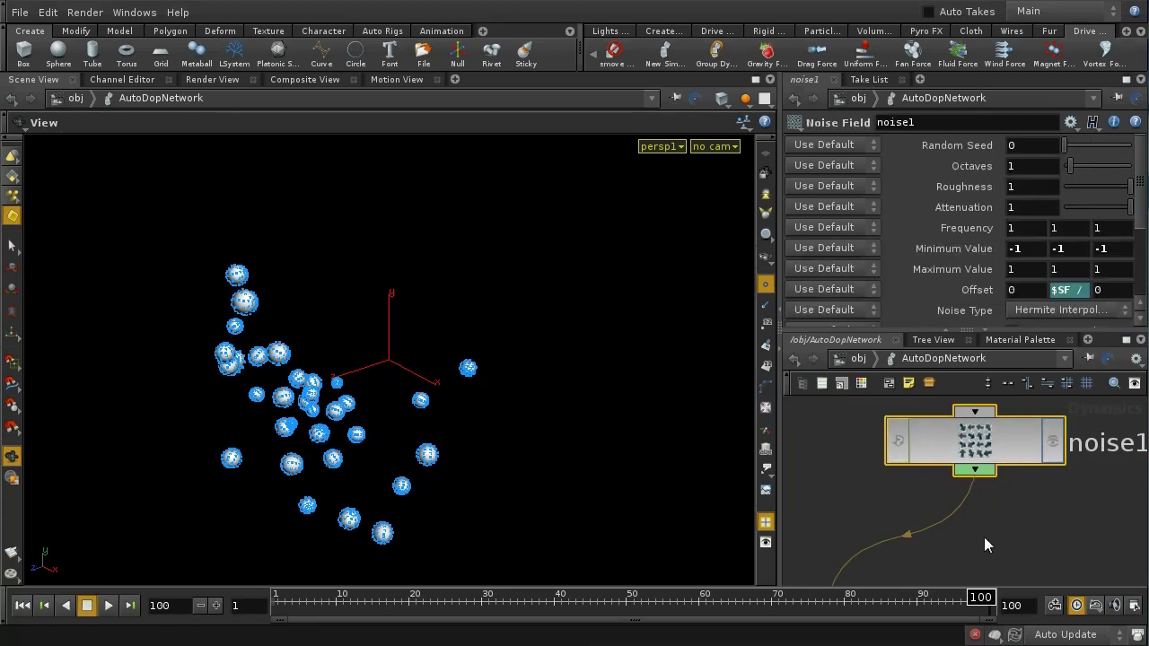
{"action": "middle_click_drag", "start_coordinate": [997, 527], "coordinate": [1061, 436]}
{"action": "left_click", "coordinate": [936, 527]}
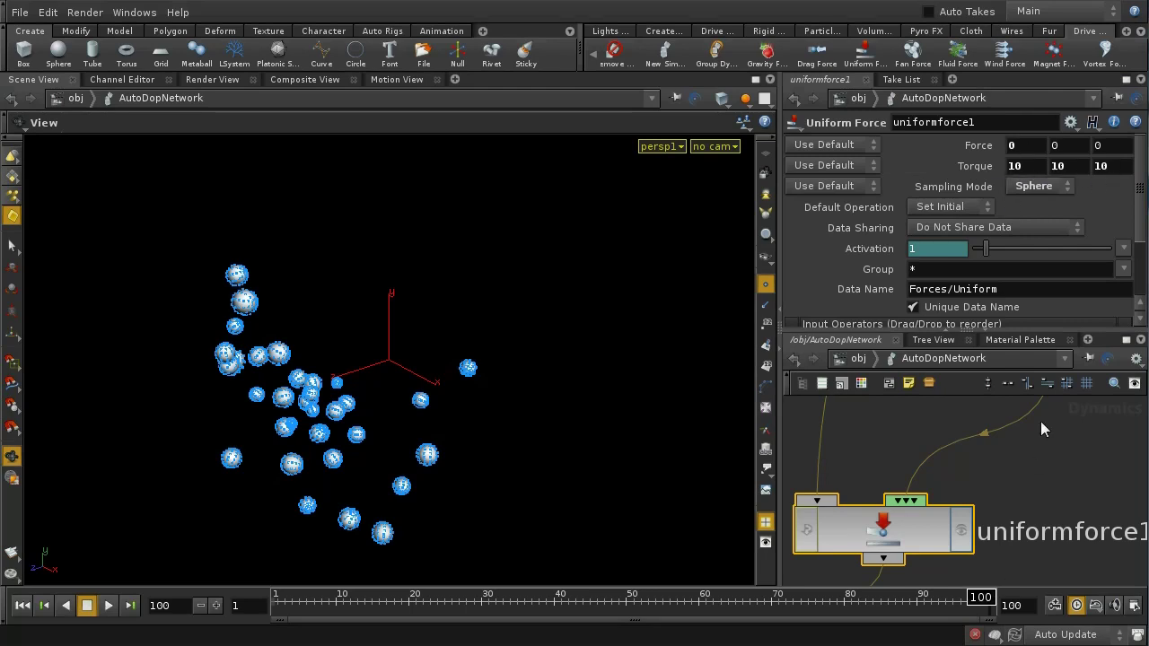
Examine noise1's value range and the expression in its Y Offset, switching that parameter to show its evaluated value.
{"action": "middle_click_drag", "start_coordinate": [1052, 441], "coordinate": [975, 551]}
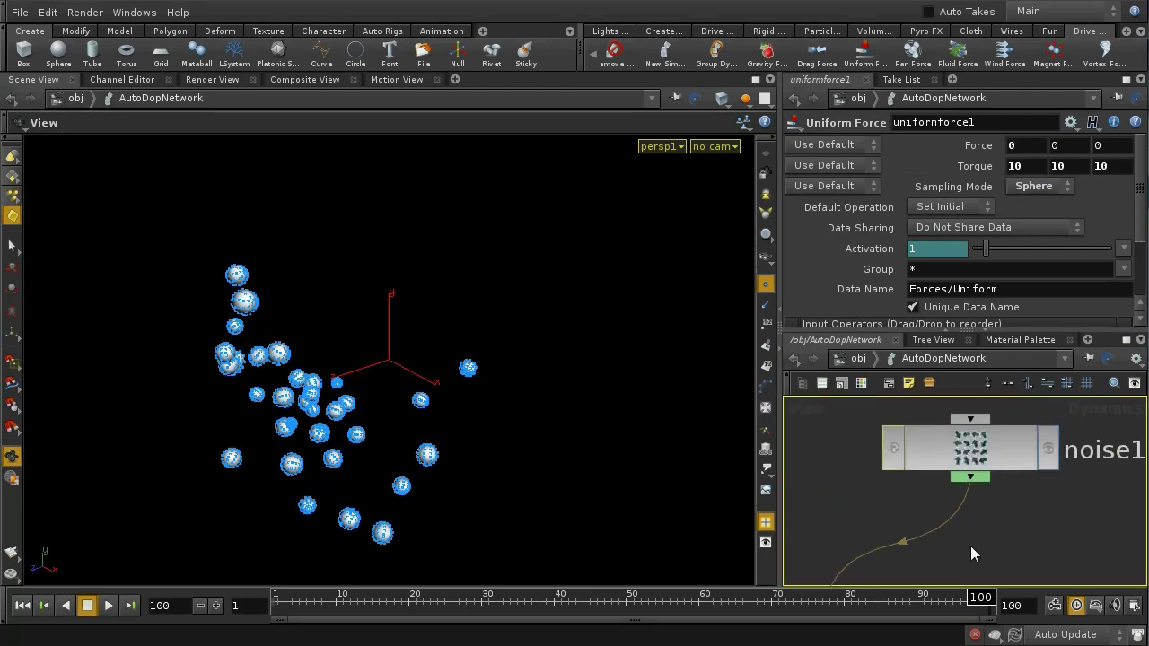
{"action": "left_click", "coordinate": [985, 437]}
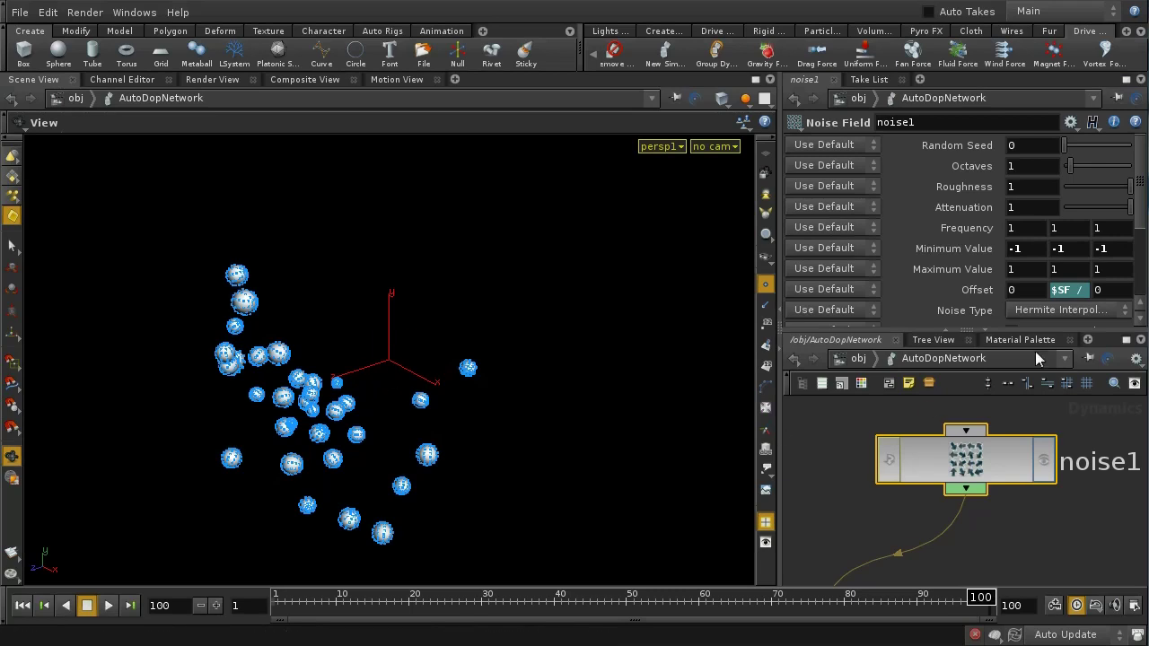
{"action": "left_click", "coordinate": [1063, 291]}
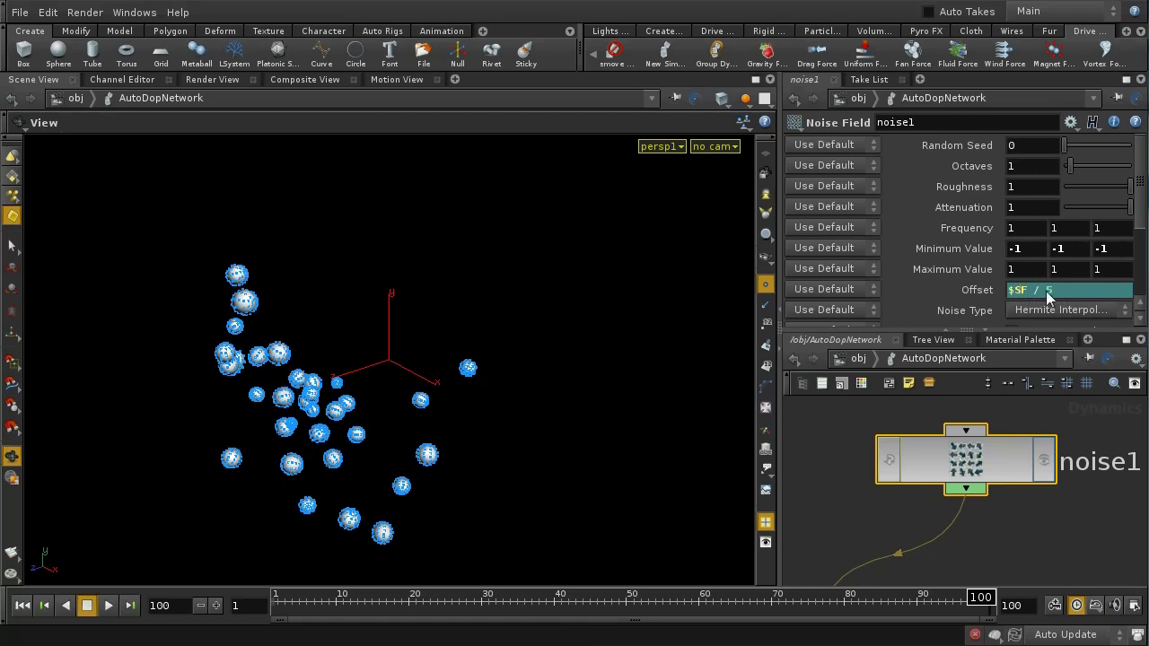
{"action": "left_click", "coordinate": [990, 292]}
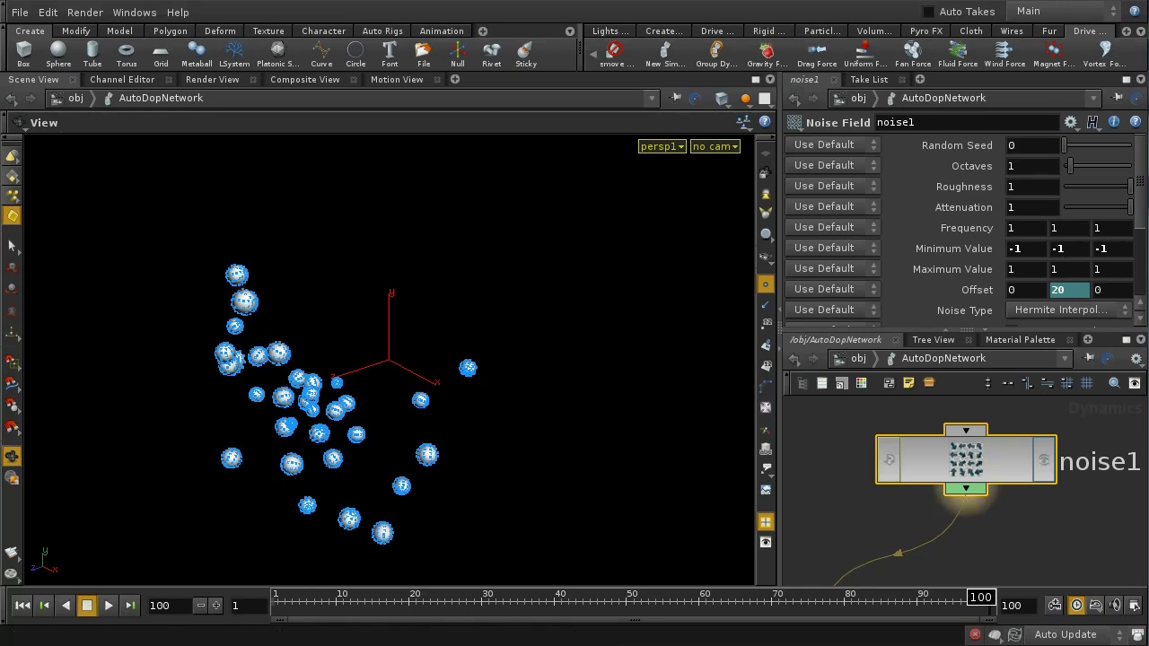
Review uniformforce1's Torque parameter and the choices for how it is set, leaving it at Use Default.
{"action": "scroll", "coordinate": [1000, 542], "scroll_direction": "down", "scroll_amount": 3}
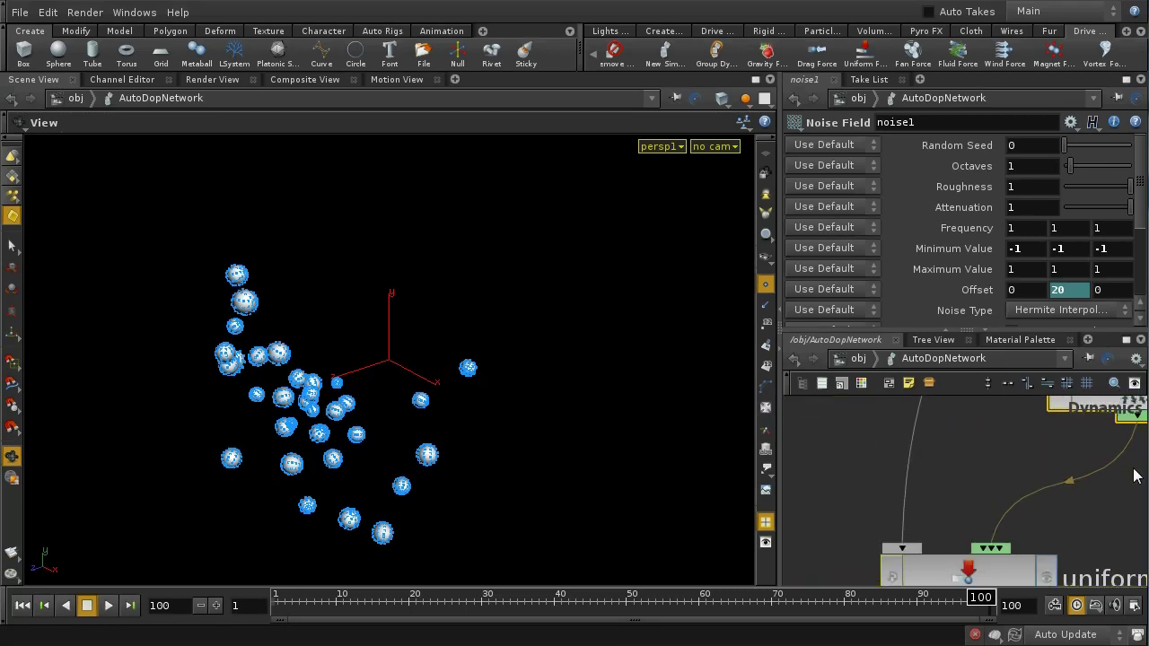
{"action": "left_click", "coordinate": [1016, 552]}
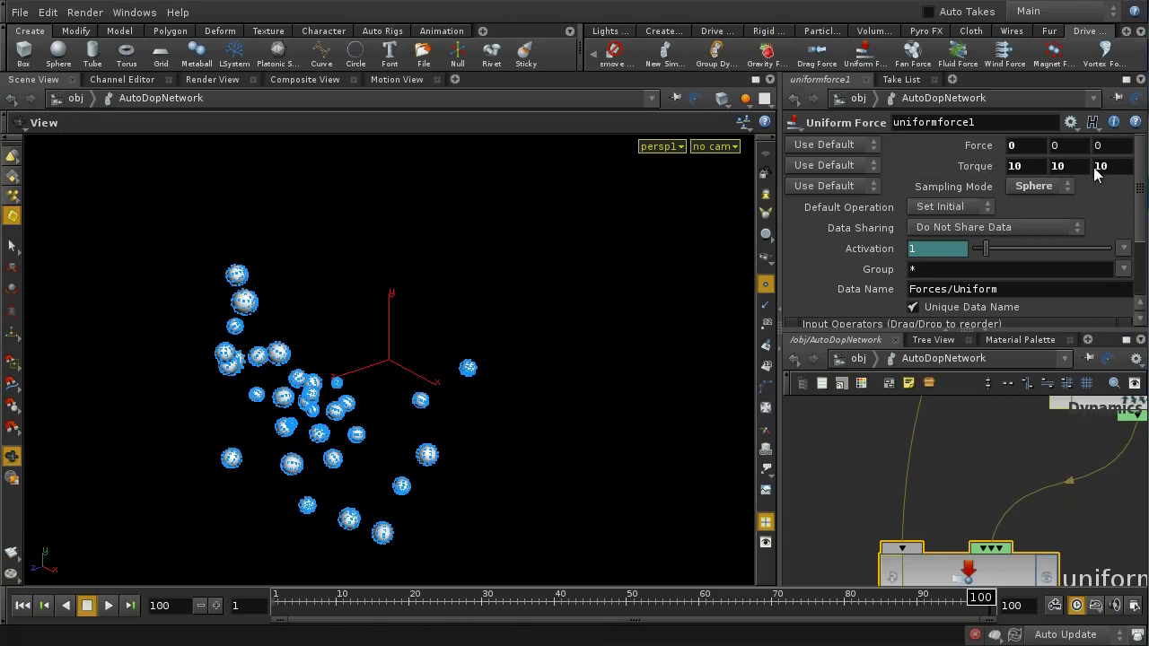
{"action": "right_click", "coordinate": [970, 168]}
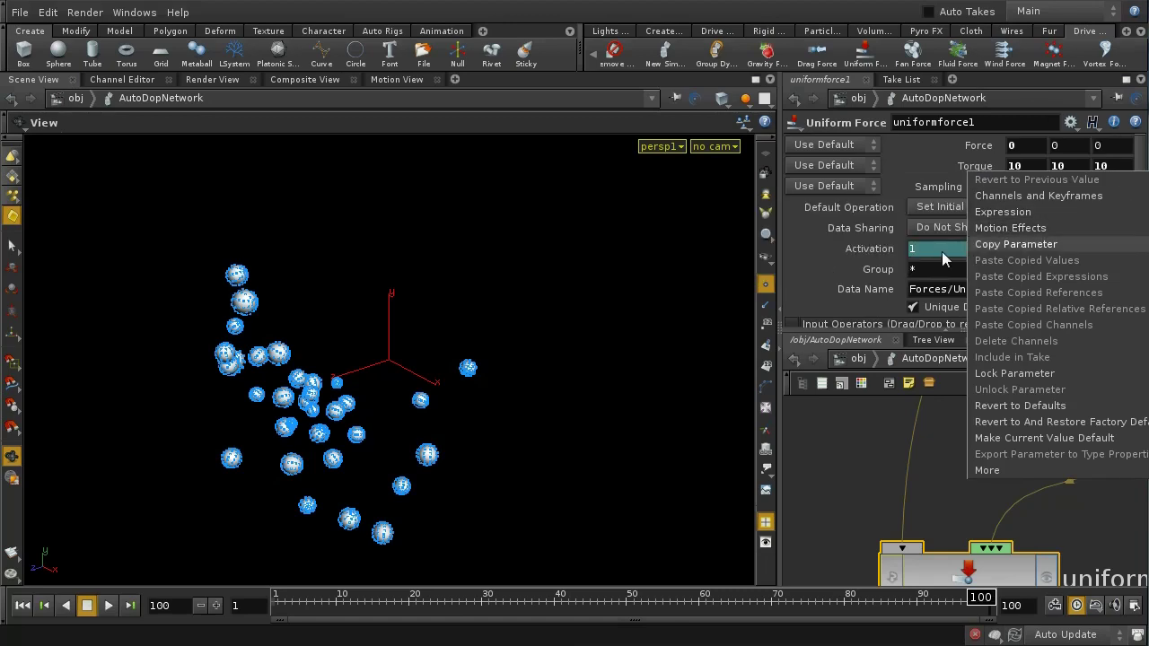
{"action": "left_click", "coordinate": [899, 167]}
{"action": "left_click", "coordinate": [857, 166]}
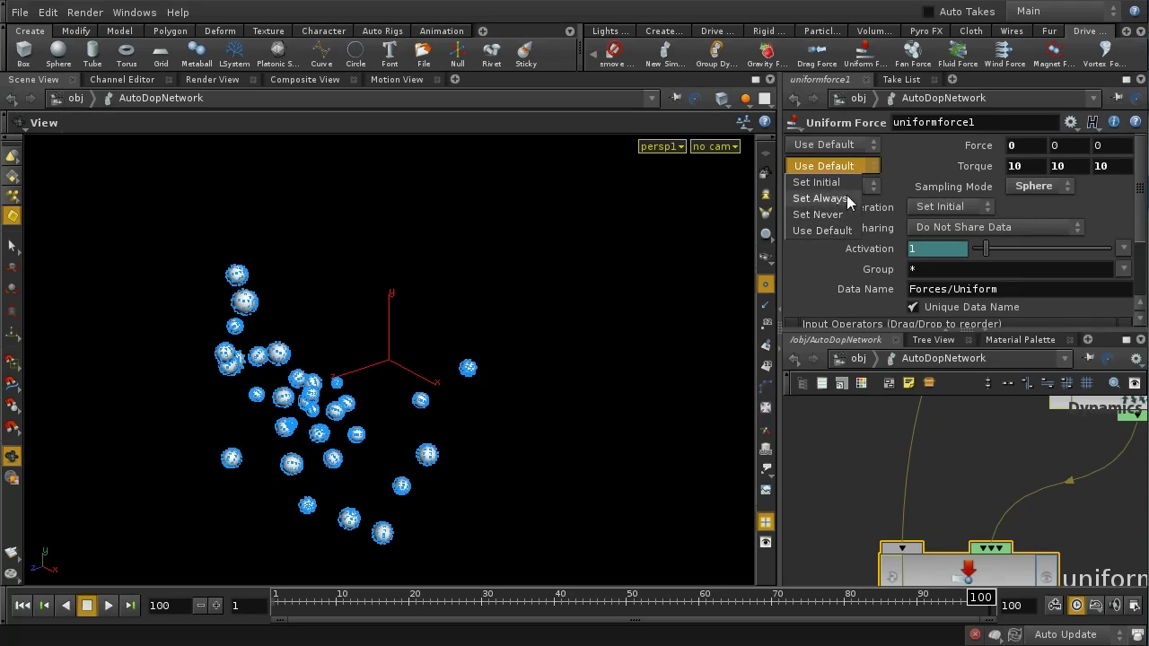
{"action": "left_click", "coordinate": [949, 176]}
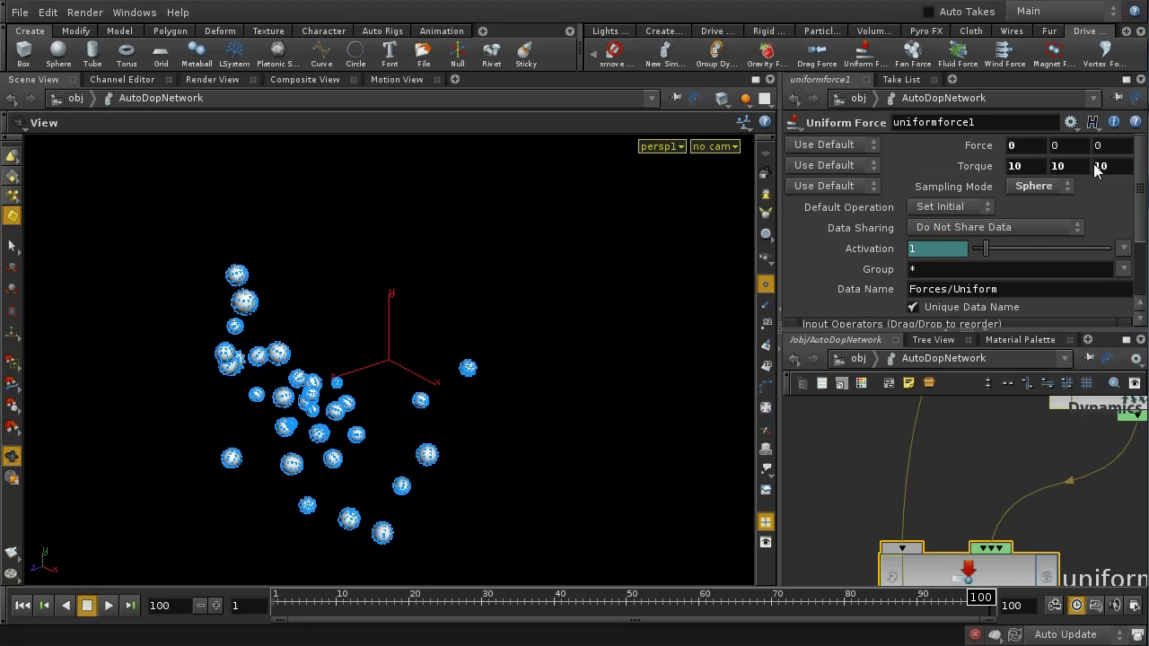
Play the simulation from the first frame with drag1 bypassed, rewind it, and re-enable the drag node.
{"action": "middle_click_drag", "start_coordinate": [934, 497], "coordinate": [994, 459]}
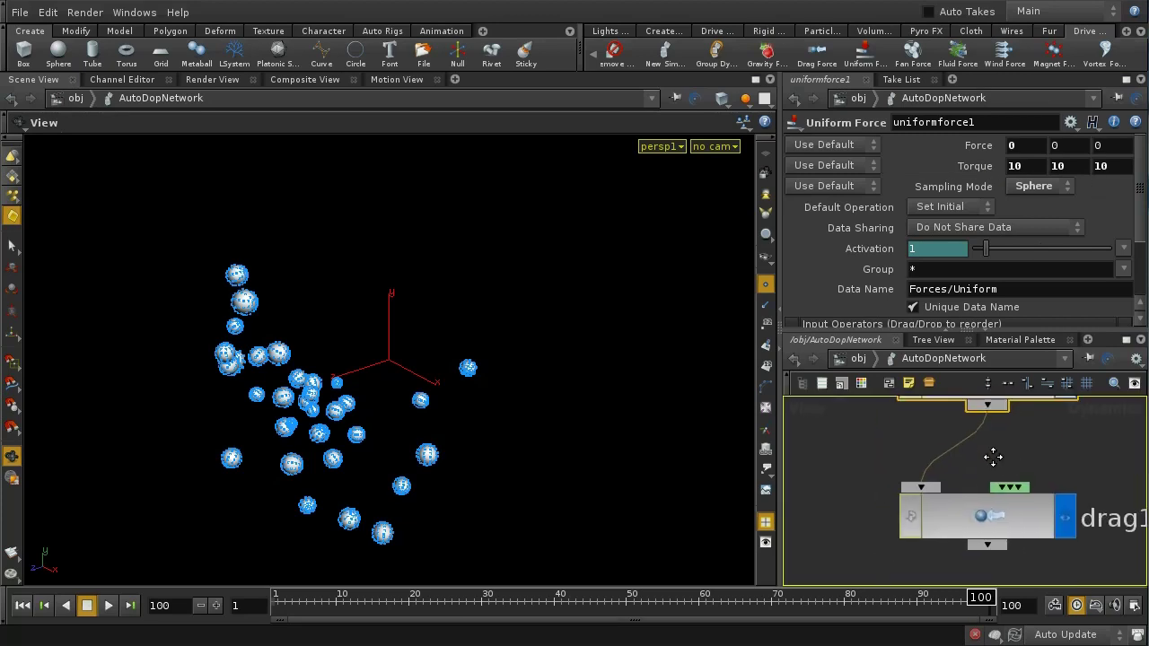
{"action": "left_click", "coordinate": [911, 517]}
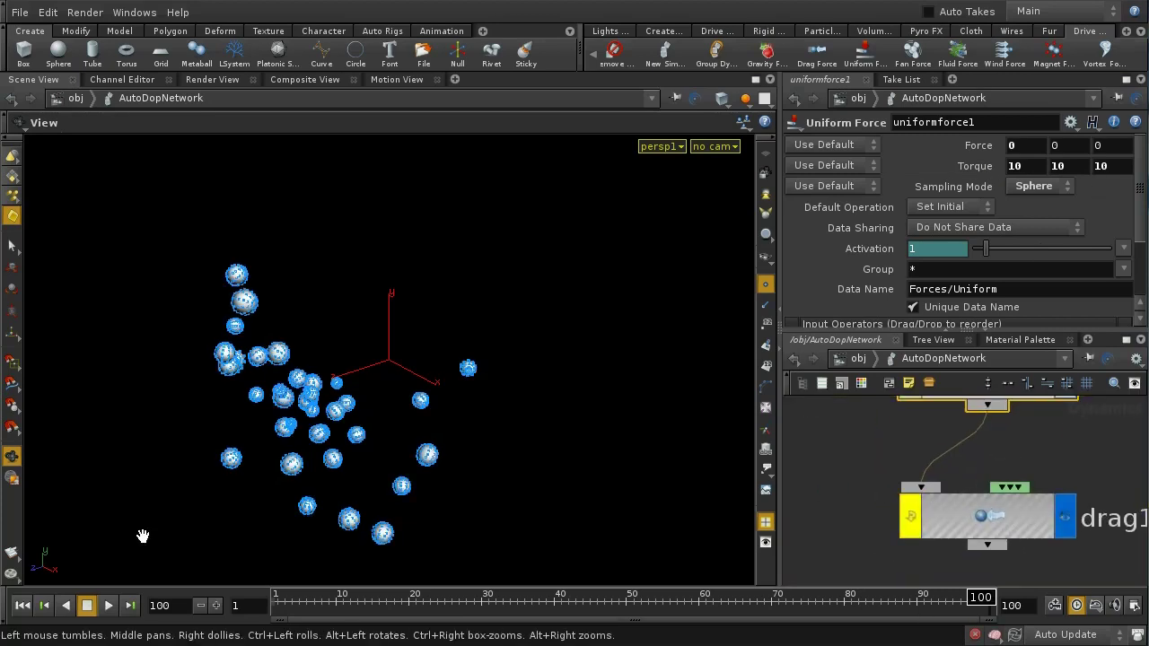
{"action": "left_click", "coordinate": [29, 608]}
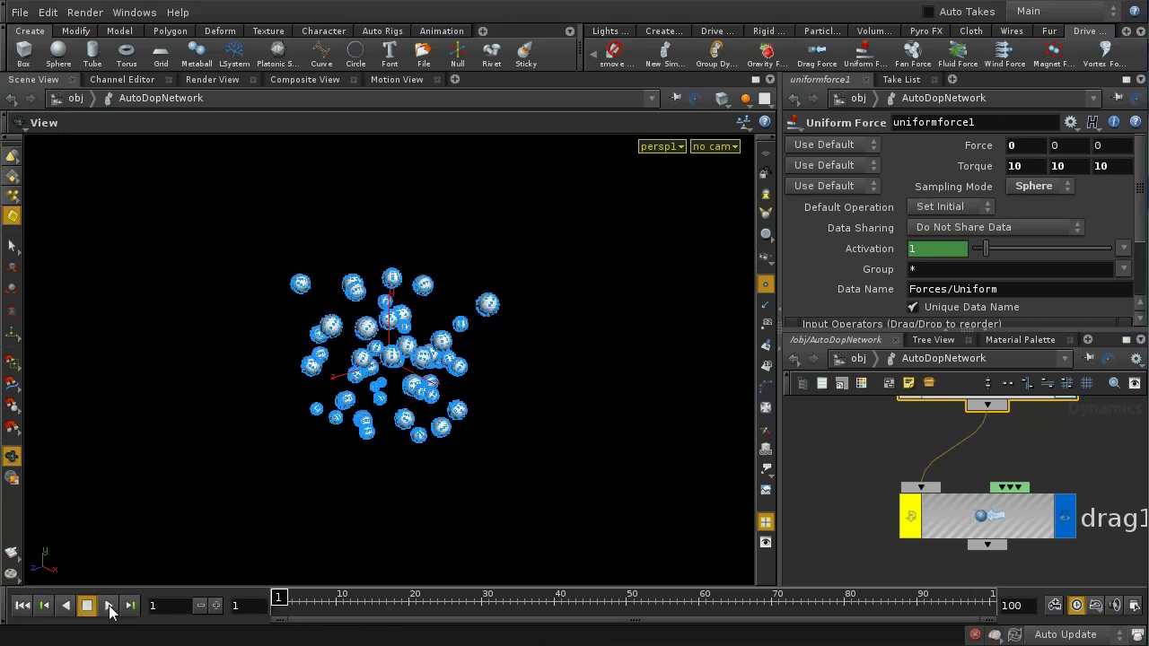
{"action": "left_click", "coordinate": [109, 606]}
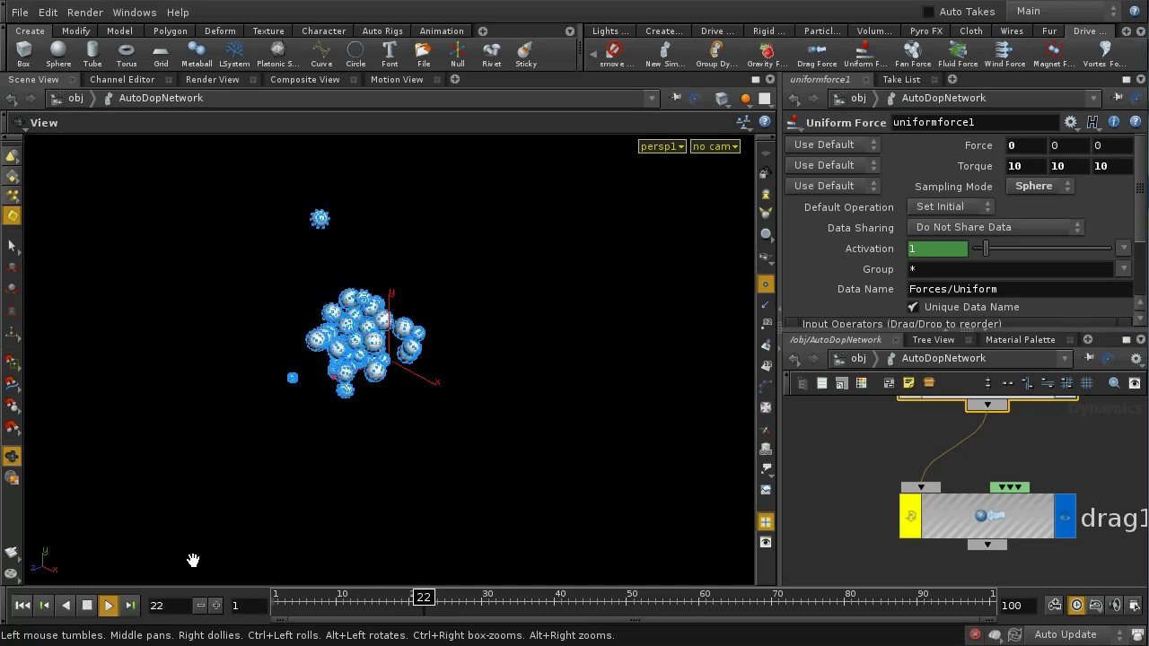
{"action": "left_click", "coordinate": [87, 606]}
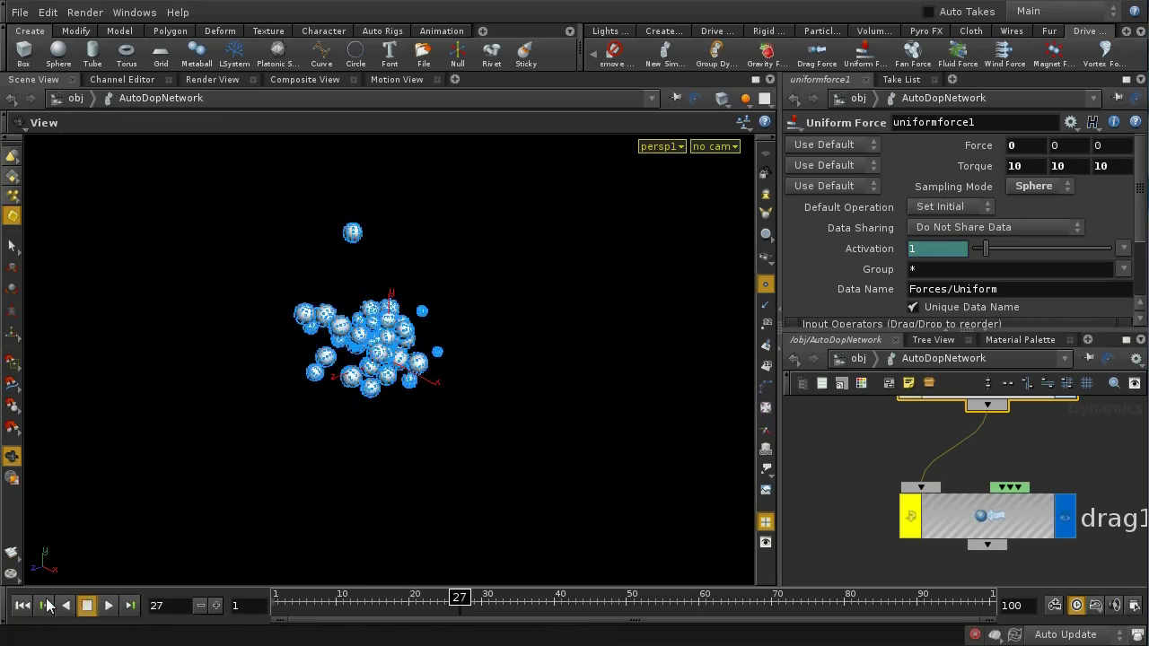
{"action": "left_click", "coordinate": [29, 607]}
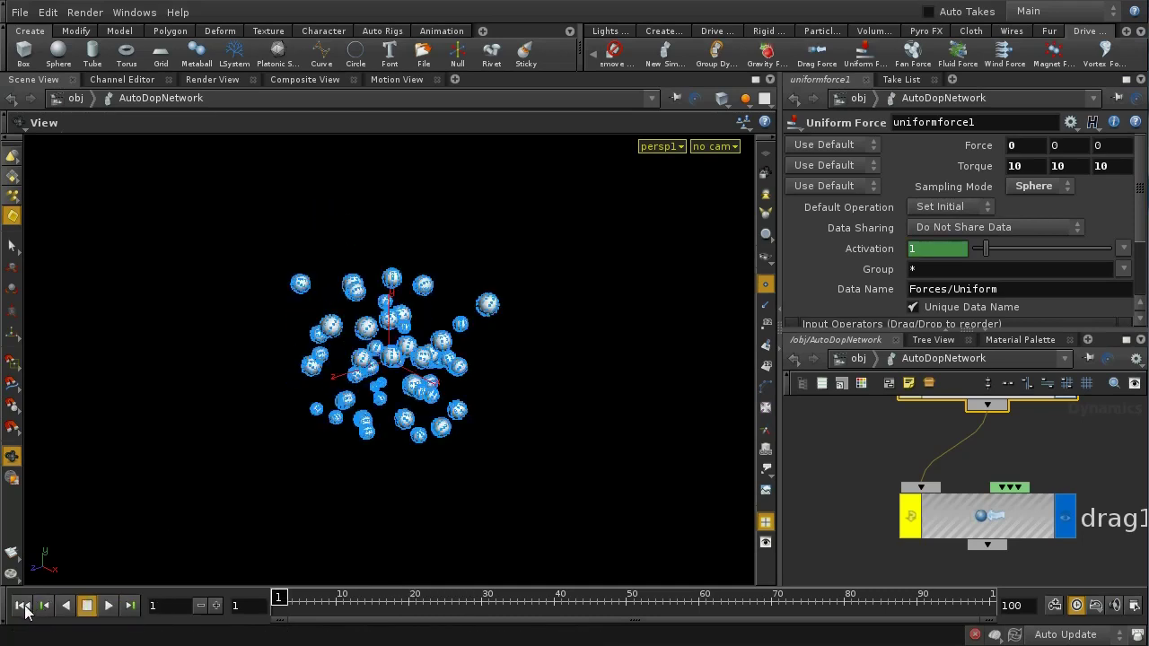
{"action": "left_click", "coordinate": [911, 516]}
Play the simulation with uniformforce1 bypassed, and re-enable the uniform force node.
{"action": "middle_click_drag", "start_coordinate": [855, 490], "coordinate": [844, 611]}
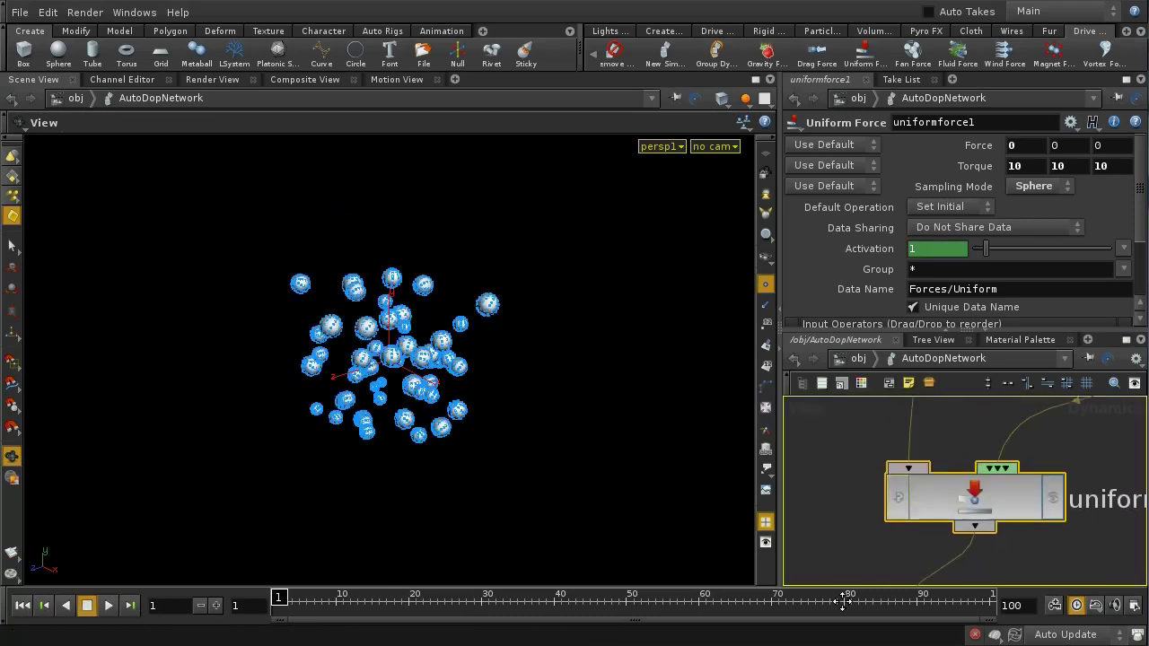
{"action": "left_click", "coordinate": [897, 507]}
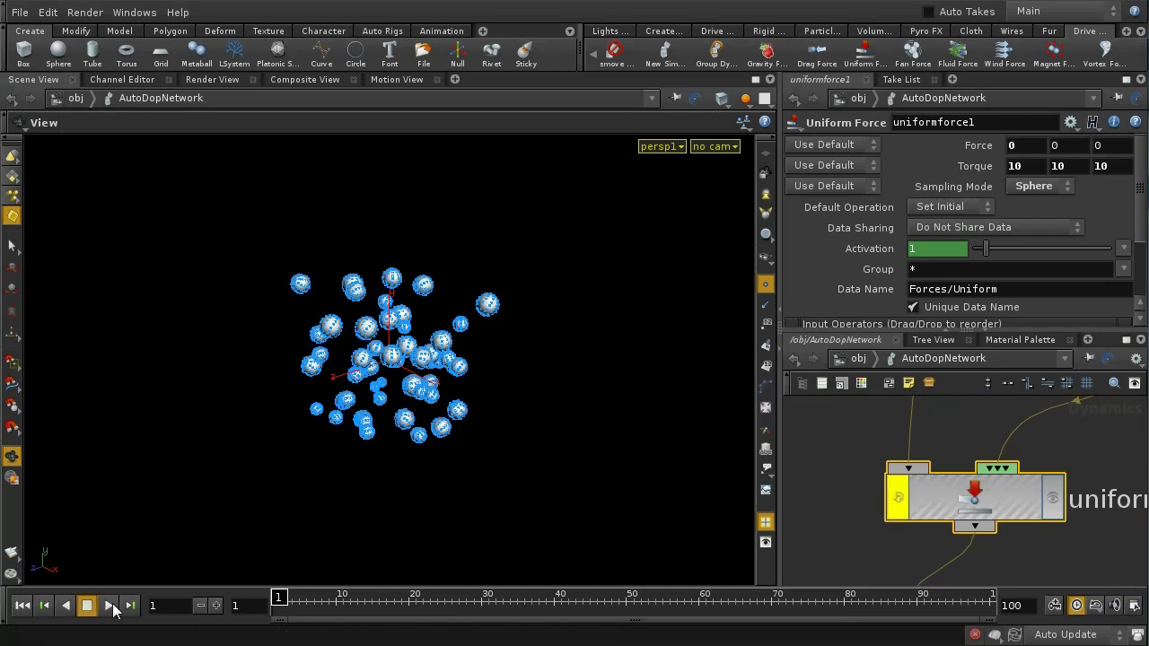
{"action": "left_click", "coordinate": [108, 607]}
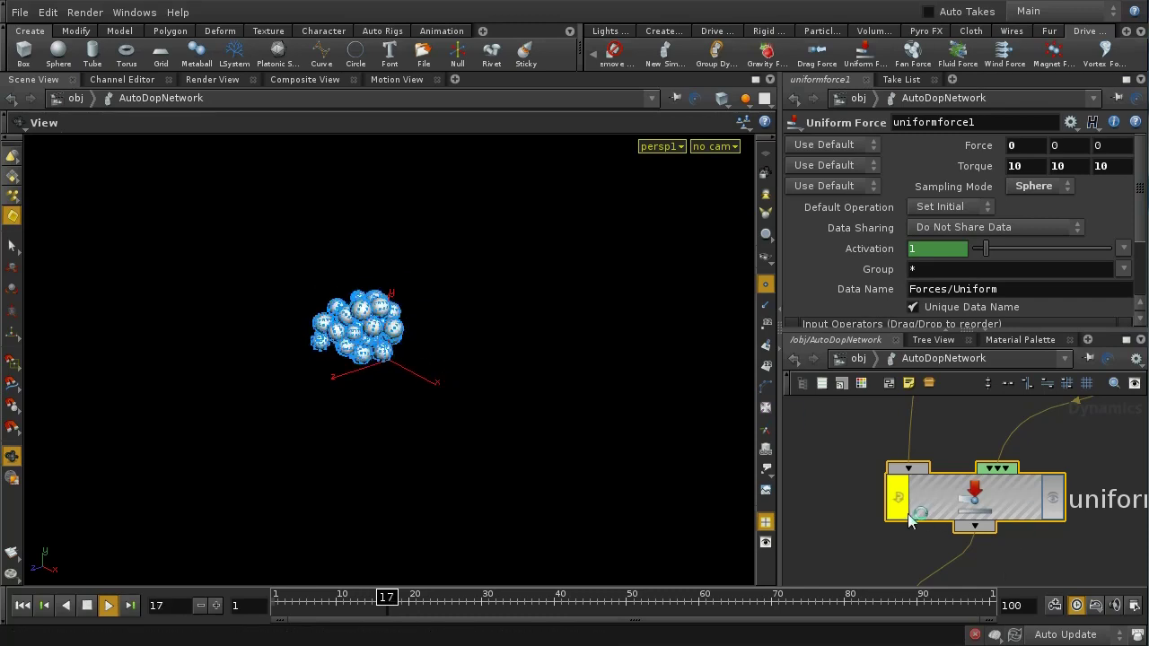
{"action": "key", "text": "Escape"}
Rewind and replay the simulation with both the uniform force and drag active, stopping at about frame 23.
{"action": "left_click", "coordinate": [26, 610]}
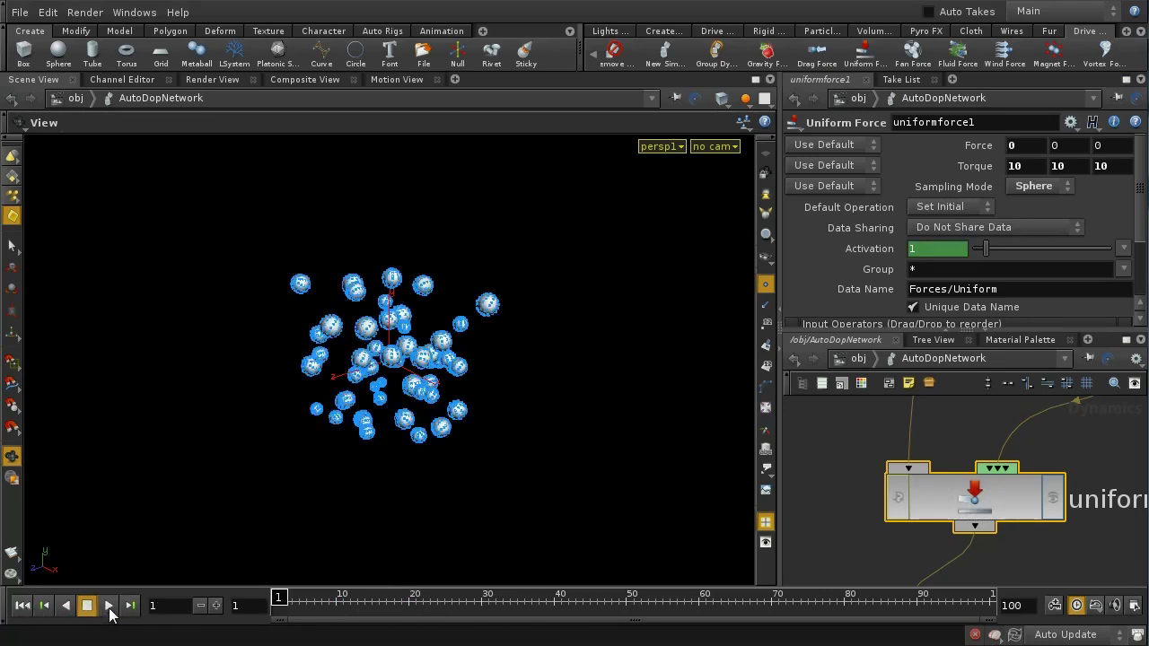
{"action": "left_click", "coordinate": [108, 607]}
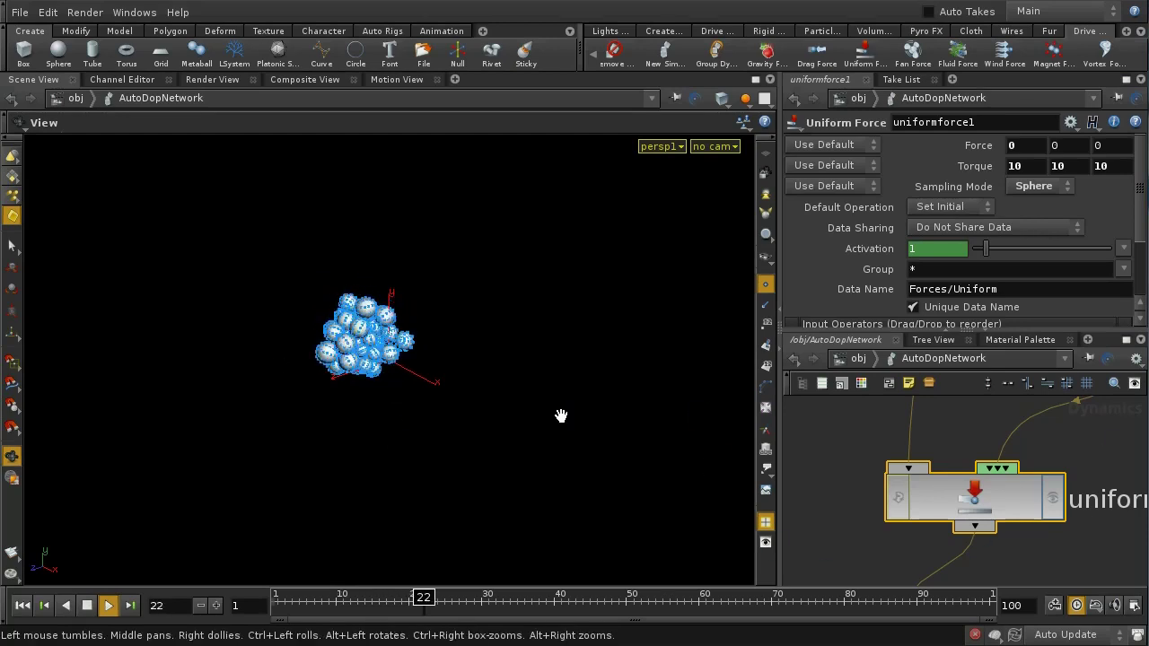
{"action": "key", "text": "Up"}
Inspect drag1's Scale Force and Scale Torque parameters, and return the timeline to the first frame.
{"action": "middle_click_drag", "start_coordinate": [1010, 564], "coordinate": [925, 350]}
{"action": "left_click", "coordinate": [897, 494]}
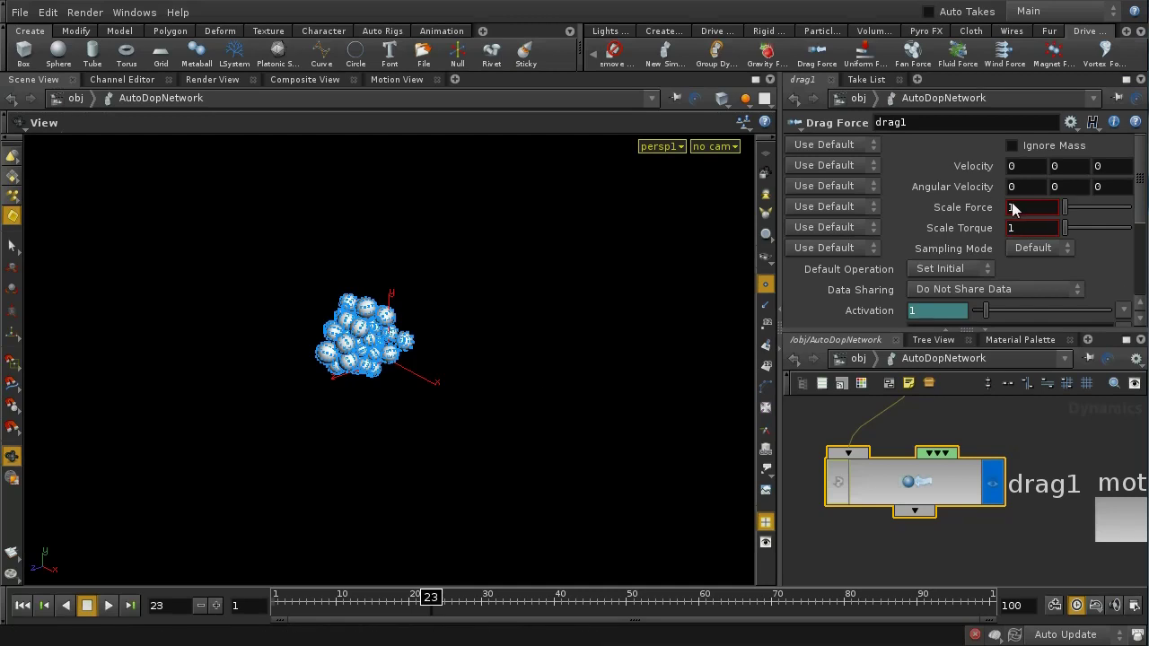
{"action": "mouse_move", "coordinate": [1053, 451]}
{"action": "middle_mouse_down"}
{"action": "mouse_move", "coordinate": [1060, 467]}
{"action": "mouse_move", "coordinate": [1072, 457]}
{"action": "middle_mouse_up"}
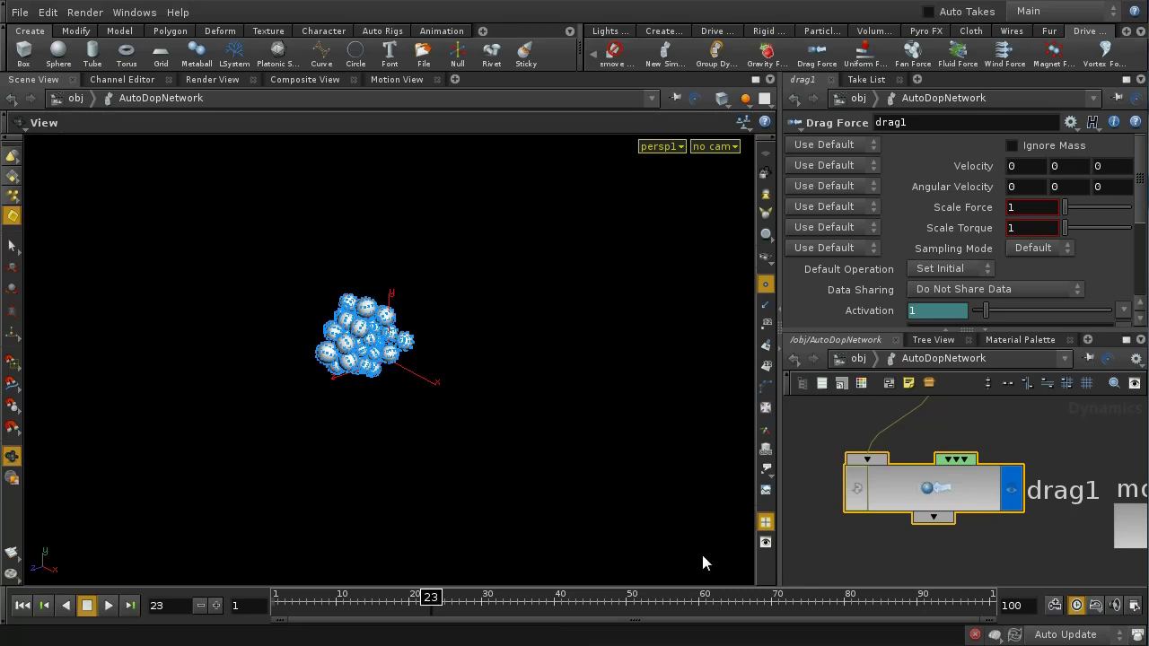
{"action": "left_click", "coordinate": [22, 605]}
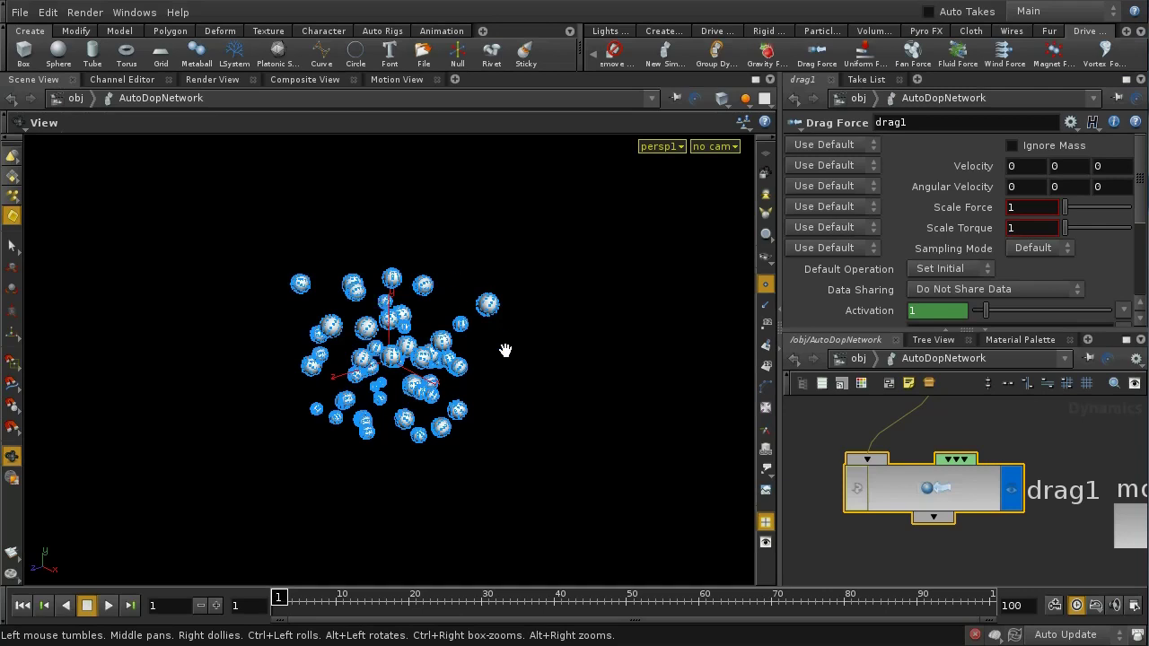
{"action": "key", "text": "Down"}
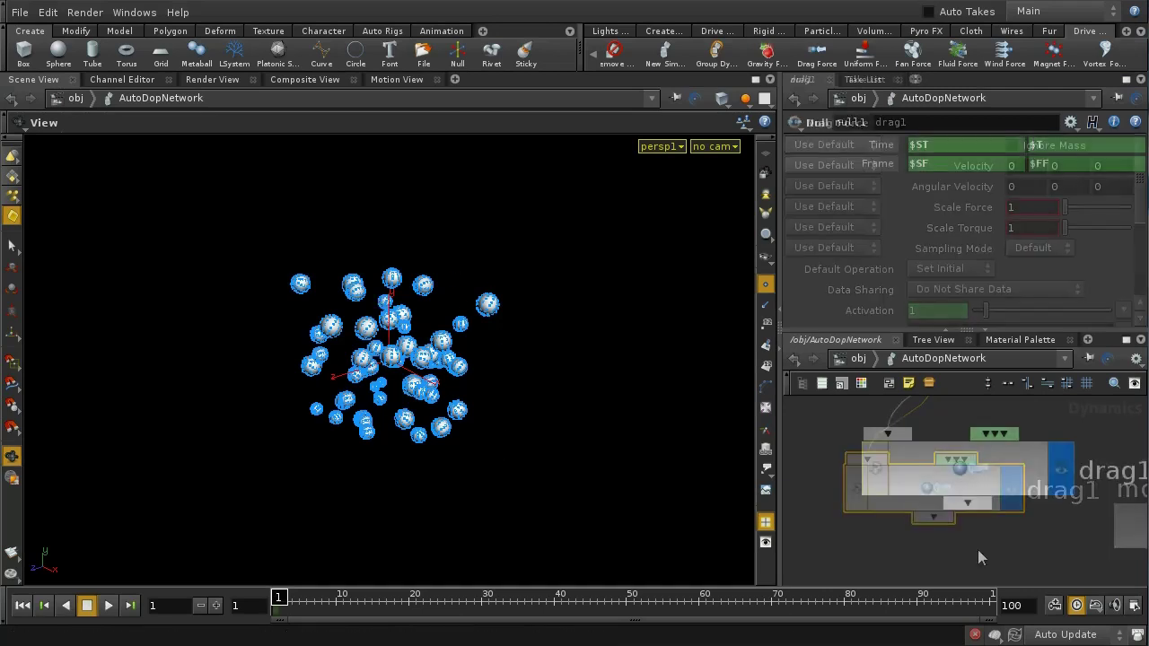
Review the Time Step and Scale Time settings of AutoDopNetwork at object level, and go back inside the network.
{"action": "left_click", "coordinate": [860, 360]}
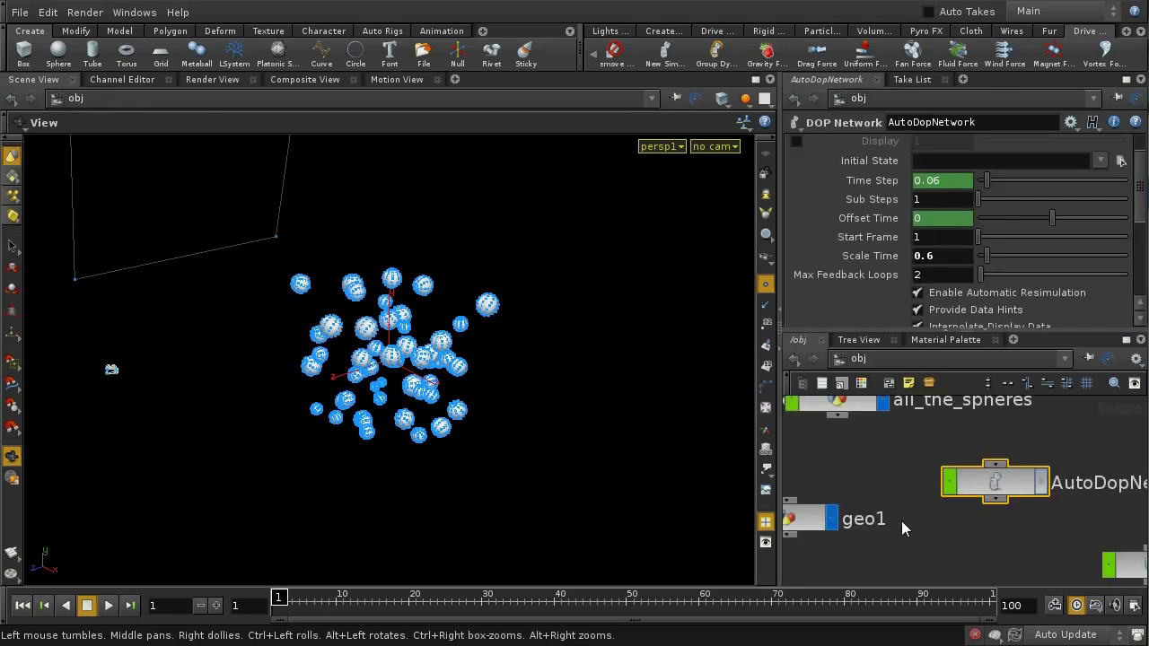
{"action": "middle_click_drag", "start_coordinate": [887, 535], "coordinate": [786, 528]}
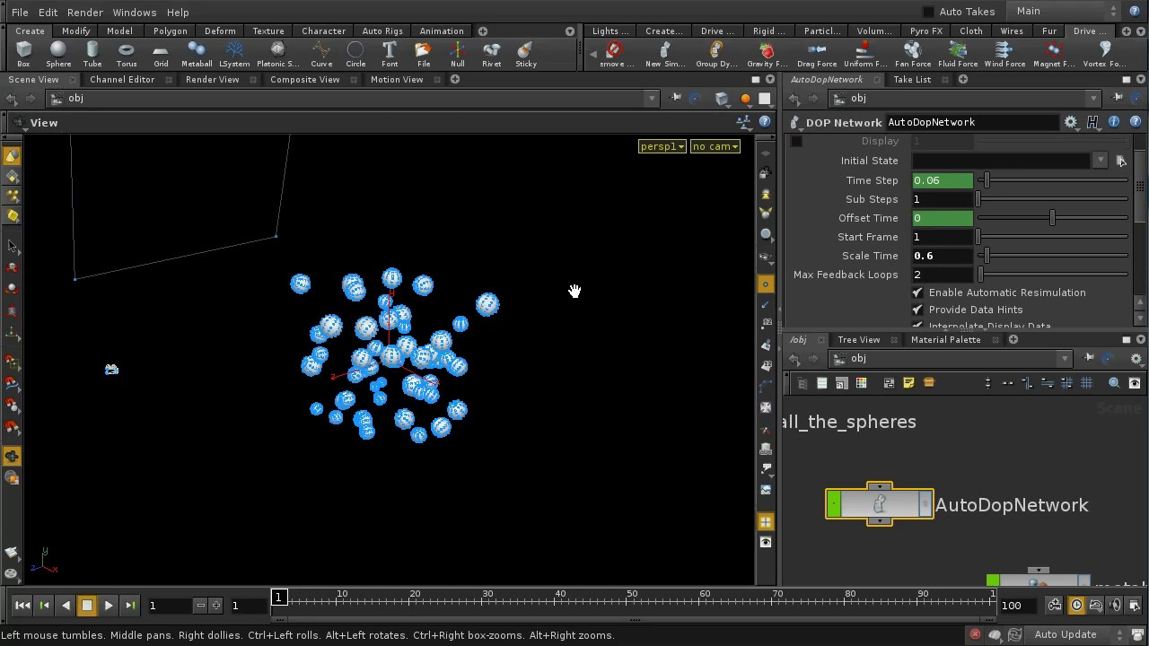
{"action": "key", "text": "Return"}
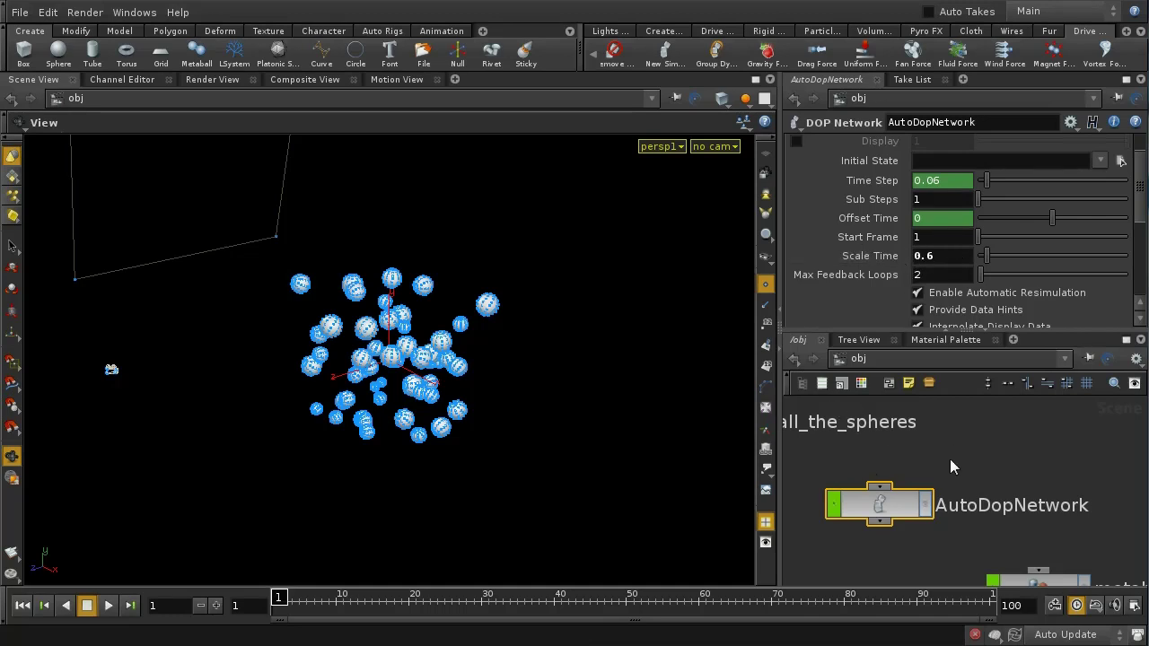
{"action": "double_click", "coordinate": [898, 508]}
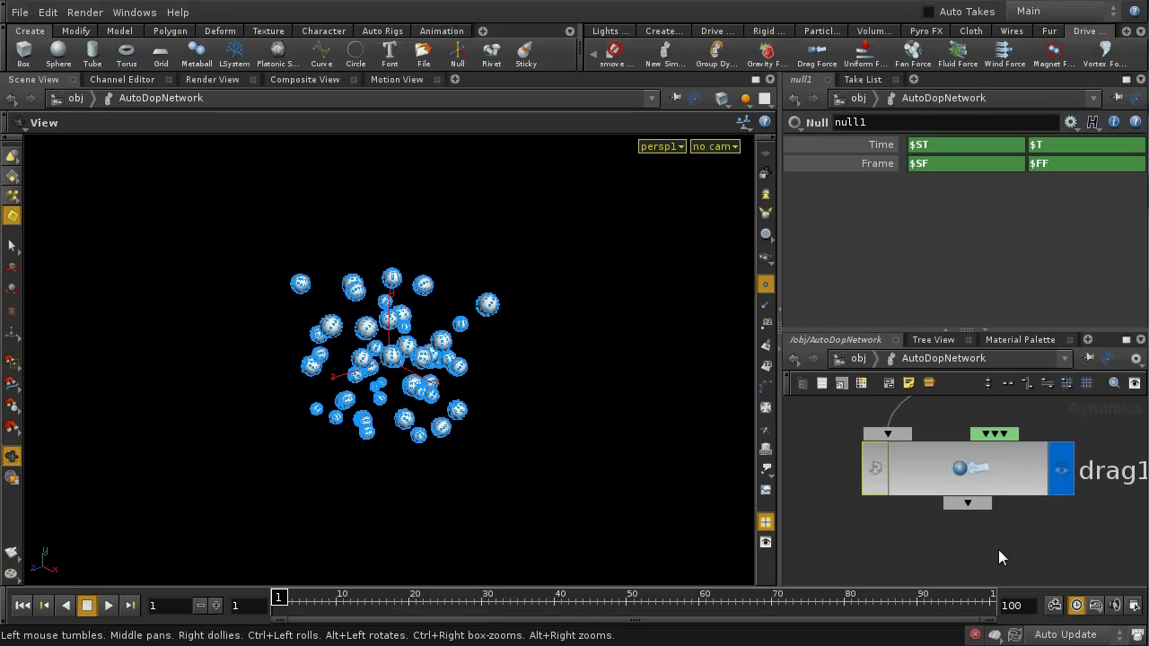
Switch null1's Time and Frame parameters to their evaluated values, and advance the simulation to frame 13 to compare them.
{"action": "middle_click_drag", "start_coordinate": [918, 550], "coordinate": [980, 444]}
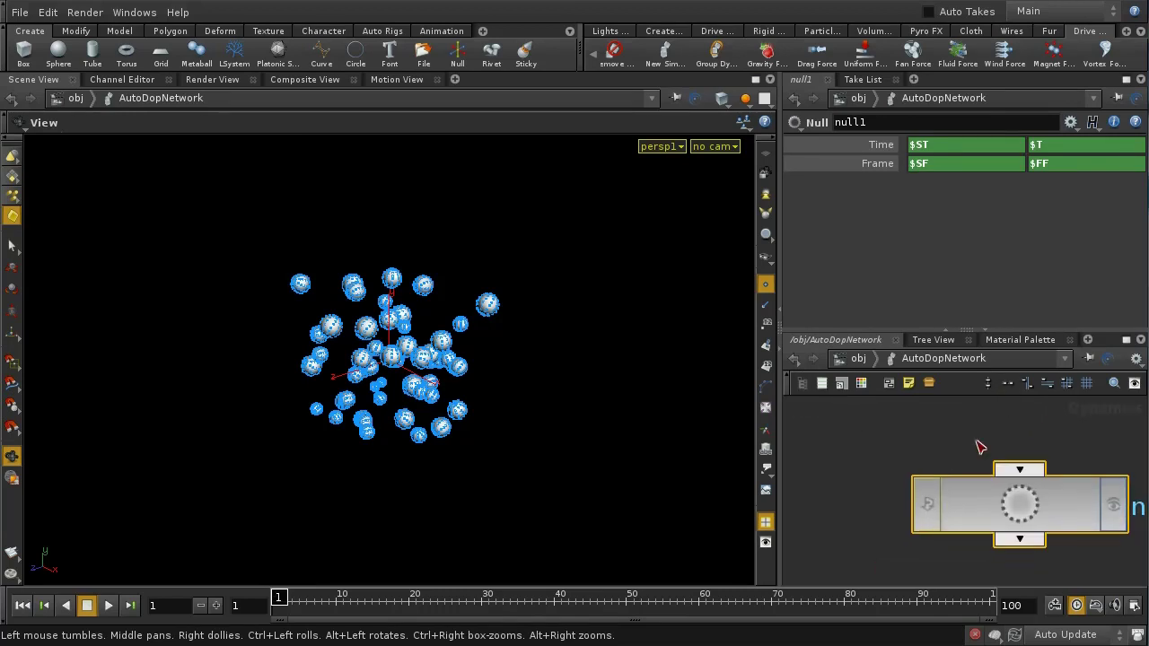
{"action": "middle_click_drag", "start_coordinate": [1055, 433], "coordinate": [1006, 405]}
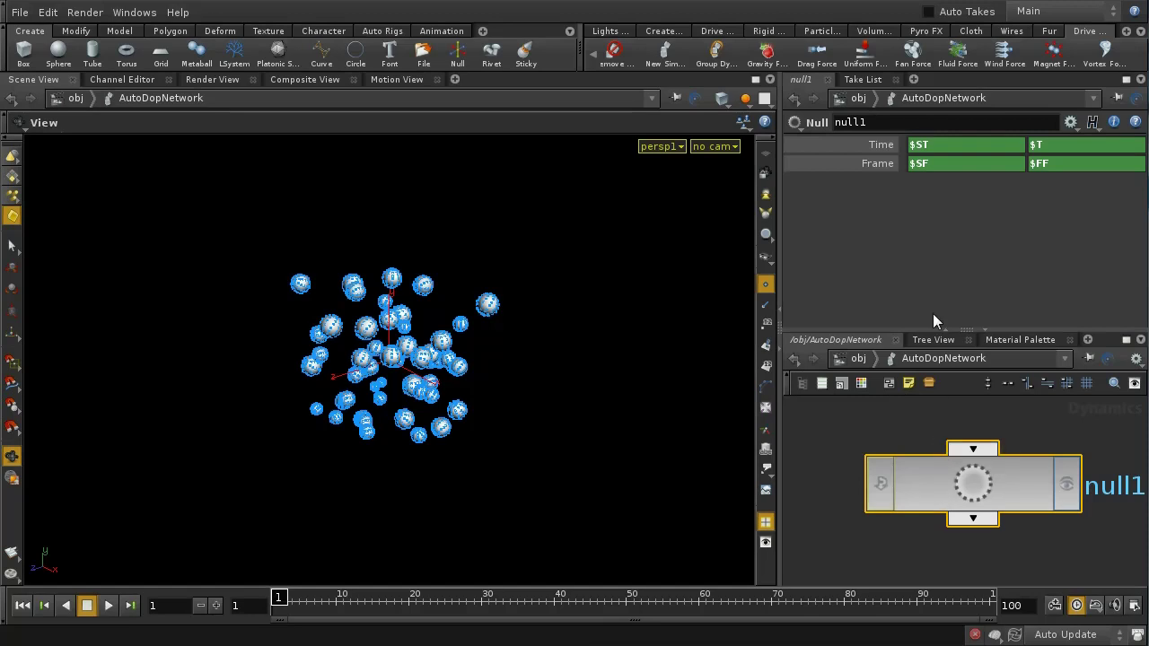
{"action": "left_click", "coordinate": [890, 159]}
{"action": "left_click", "coordinate": [892, 145]}
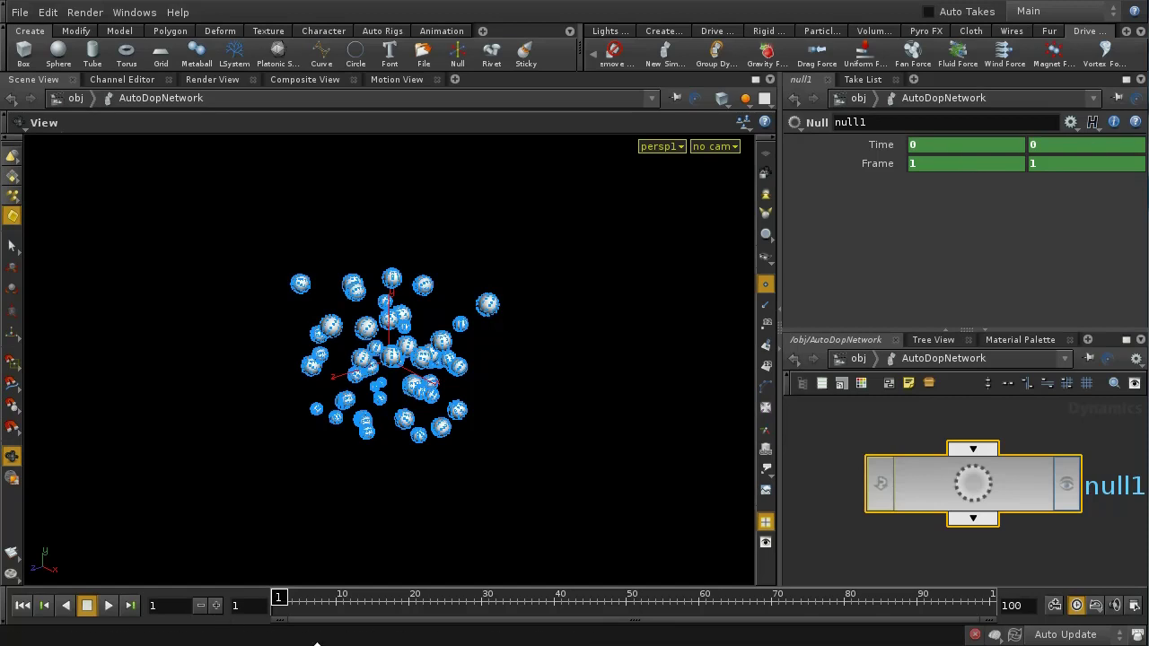
{"action": "key", "text": "Up"}
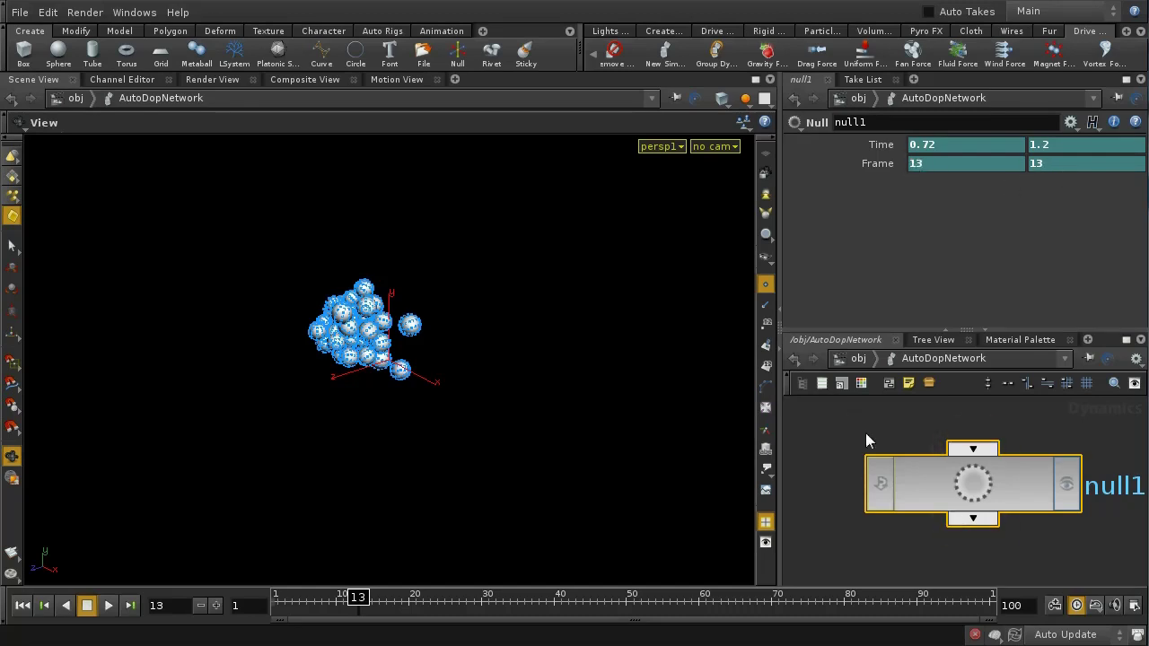
Locate the sopgeo1 node feeding the magnet force and examine its SOP Path, Time and other parameters.
{"action": "middle_click_drag", "start_coordinate": [868, 439], "coordinate": [916, 455]}
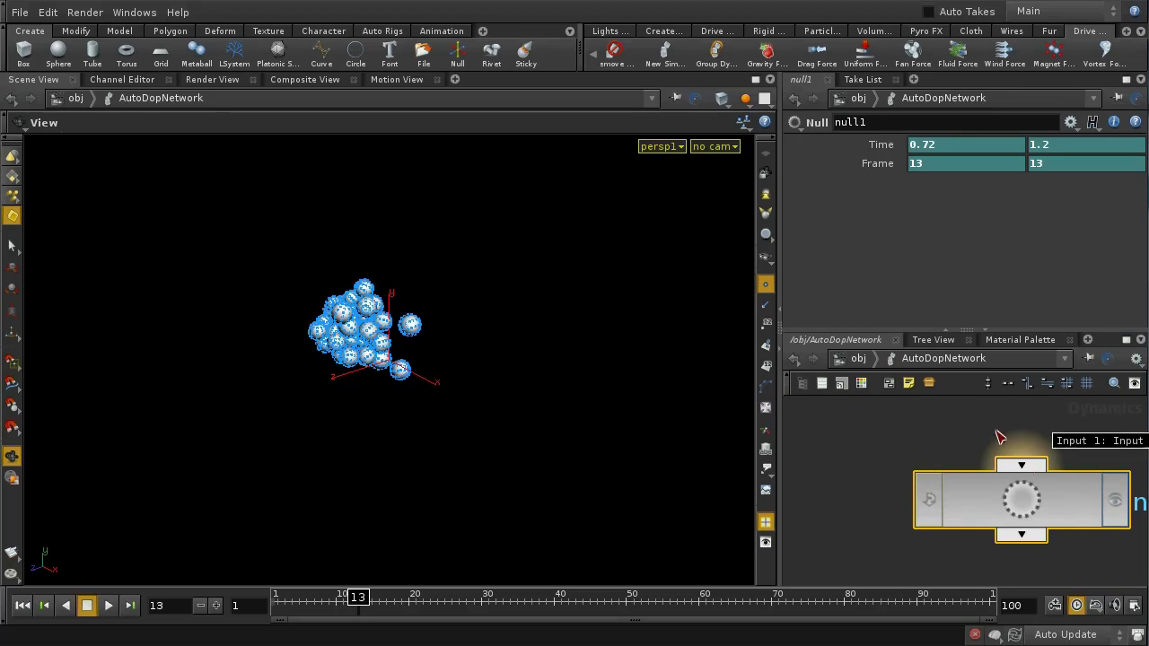
{"action": "middle_click_drag", "start_coordinate": [860, 406], "coordinate": [895, 511]}
{"action": "middle_click_drag", "start_coordinate": [954, 539], "coordinate": [898, 599]}
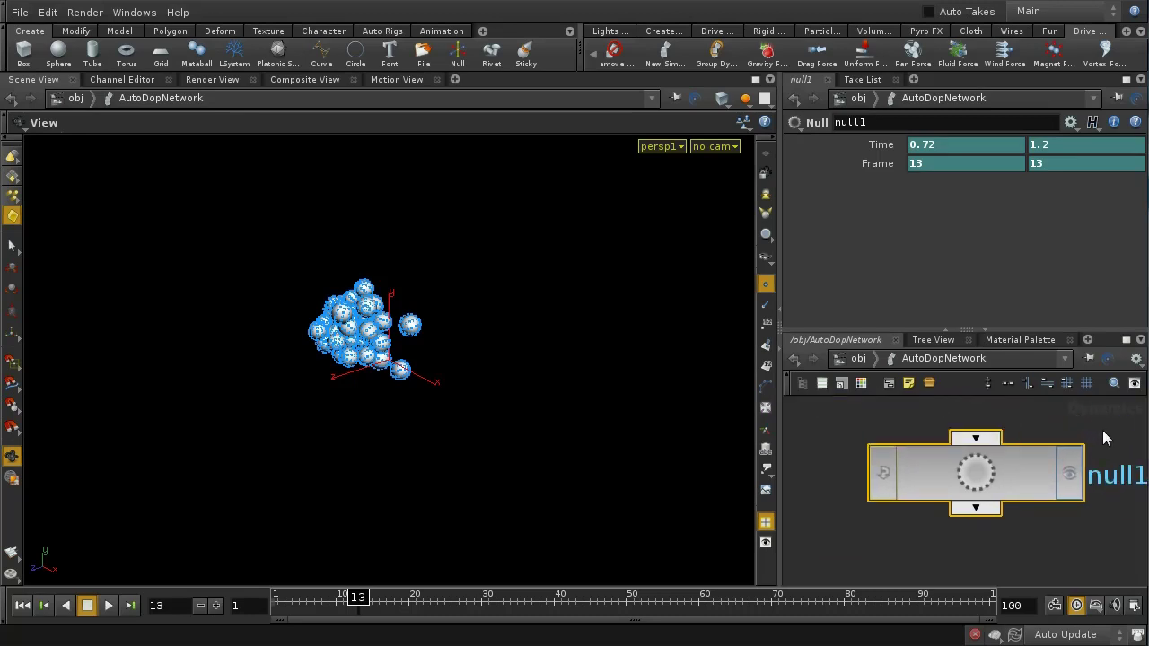
{"action": "middle_click_drag", "start_coordinate": [1106, 438], "coordinate": [978, 558]}
{"action": "middle_click_drag", "start_coordinate": [919, 484], "coordinate": [922, 452]}
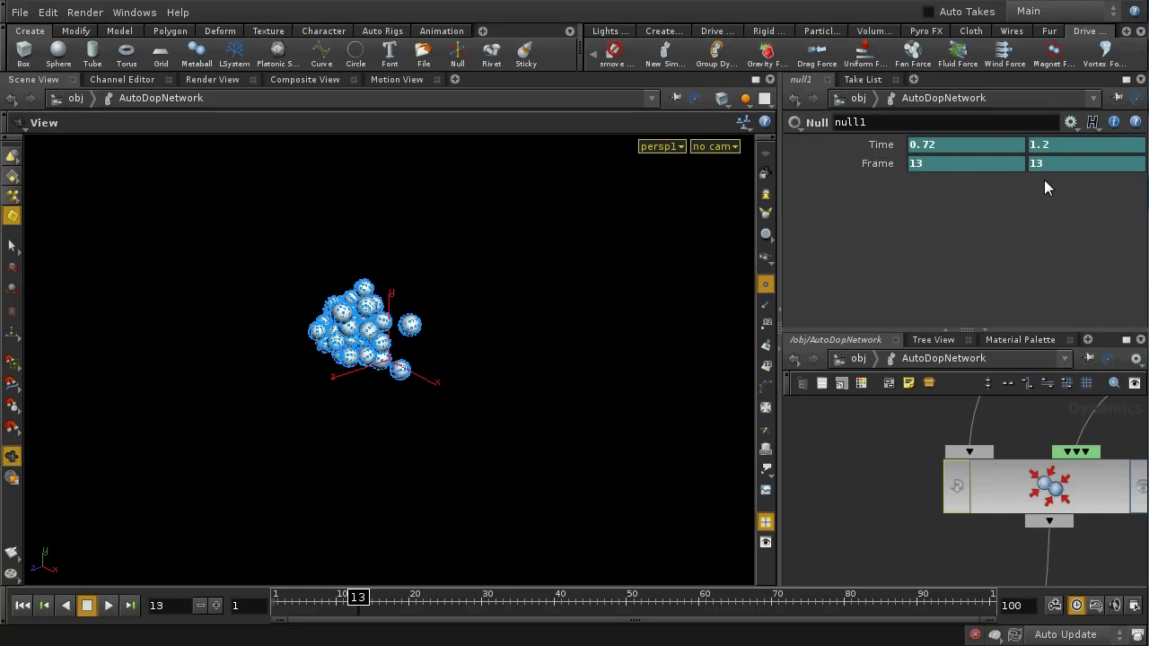
{"action": "middle_click_drag", "start_coordinate": [1032, 408], "coordinate": [908, 418]}
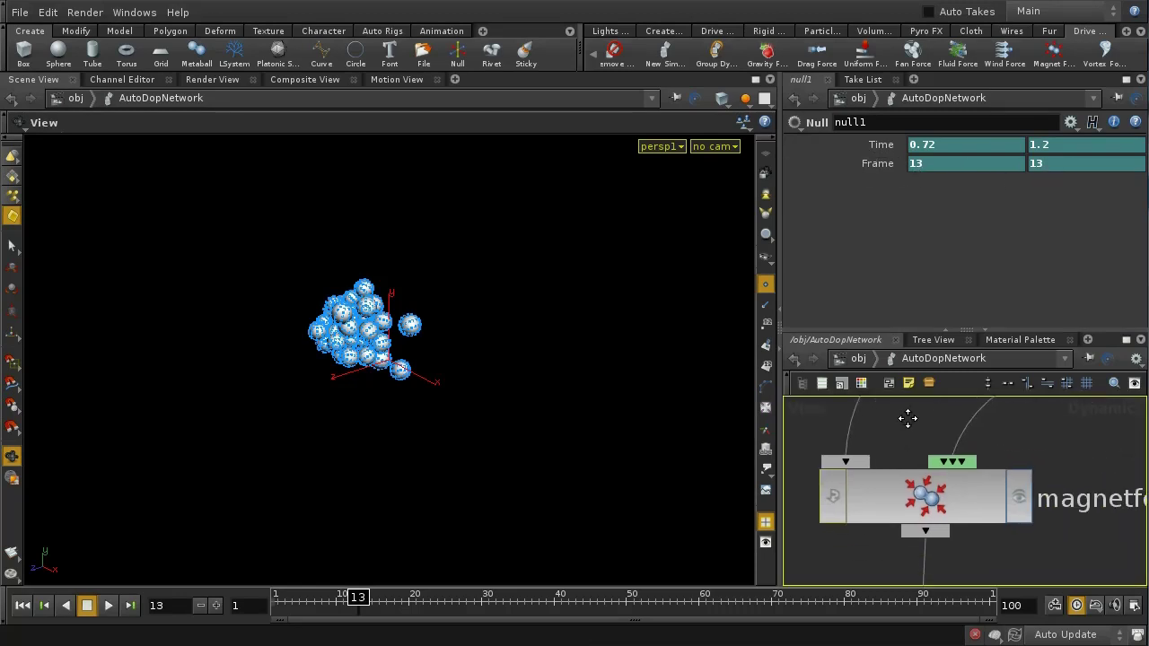
{"action": "middle_click_drag", "start_coordinate": [1100, 475], "coordinate": [965, 577]}
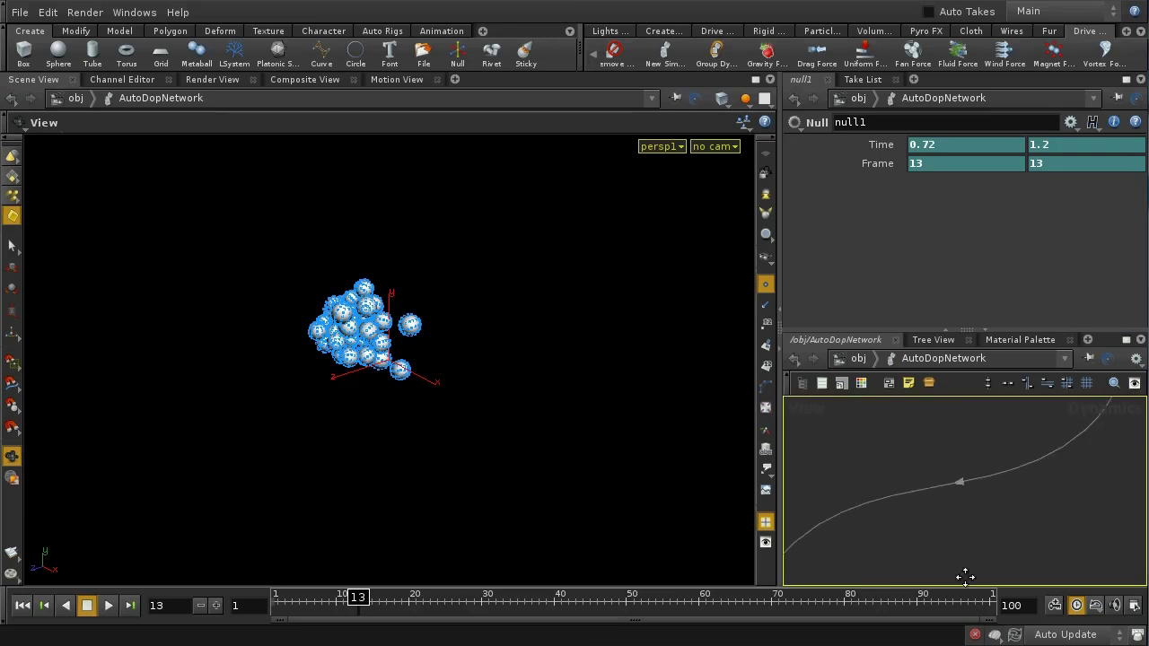
{"action": "scroll", "coordinate": [1059, 500], "scroll_direction": "up", "scroll_amount": 6}
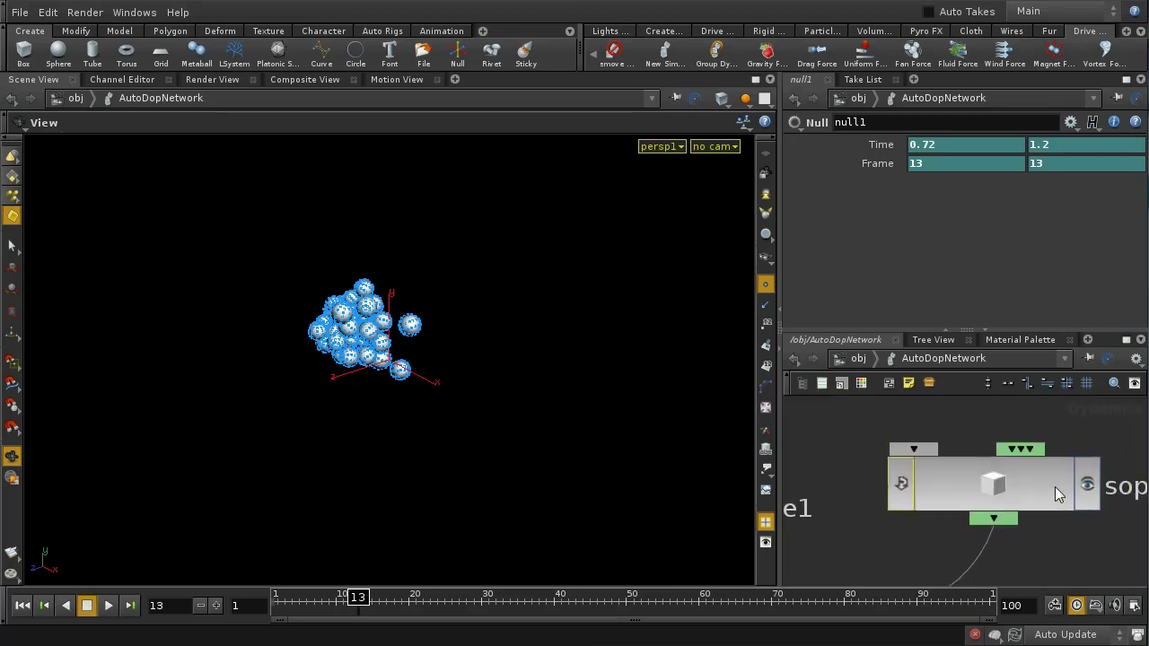
{"action": "left_click", "coordinate": [1041, 485]}
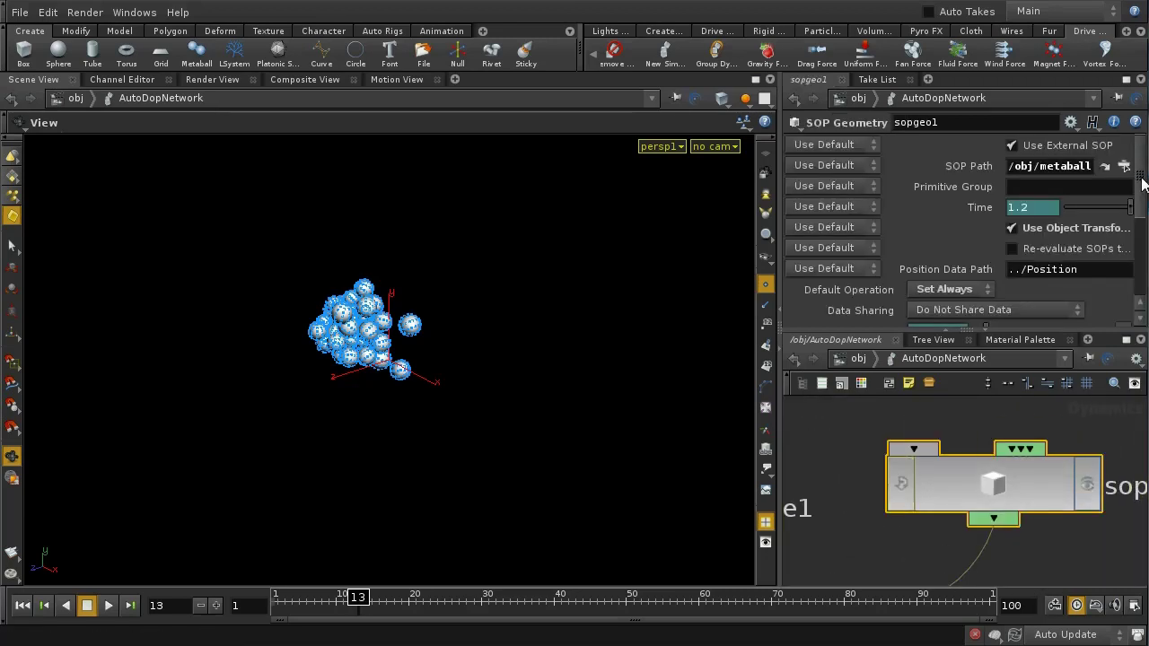
{"action": "scroll", "coordinate": [1121, 256], "scroll_direction": "down", "scroll_amount": 5}
{"action": "scroll", "coordinate": [1122, 257], "scroll_direction": "up", "scroll_amount": 5}
Trace the connection between sopgeo1 and the magnet force node, ending back at sopgeo1.
{"action": "middle_click_drag", "start_coordinate": [910, 573], "coordinate": [967, 452]}
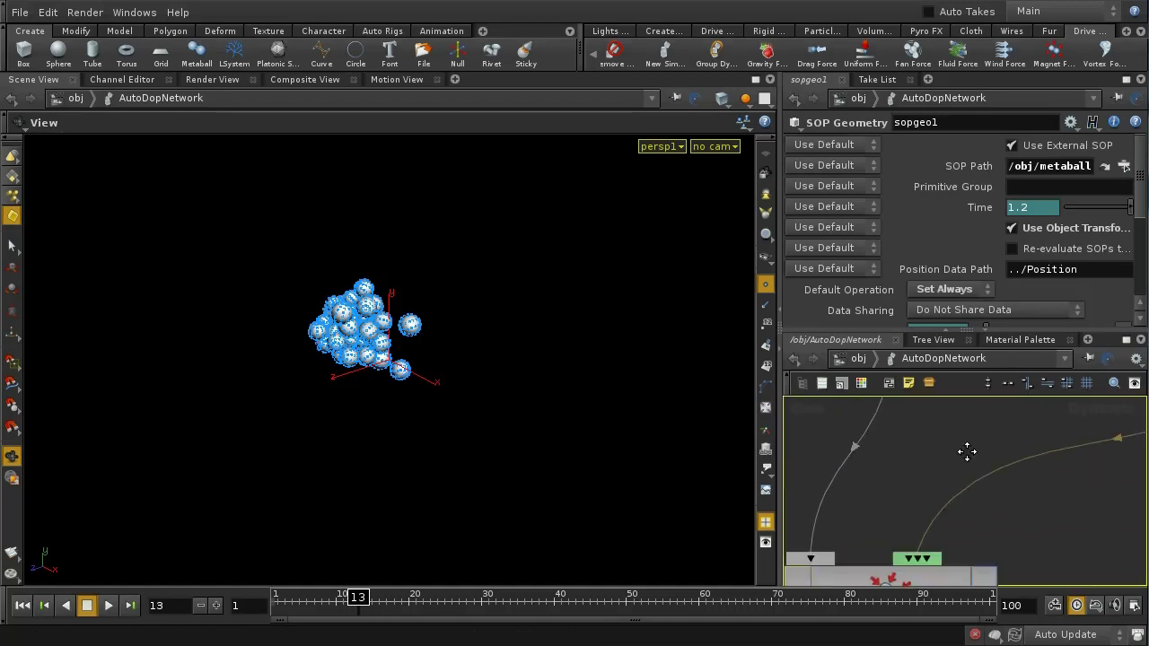
{"action": "scroll", "coordinate": [958, 451], "scroll_direction": "up", "scroll_amount": 3}
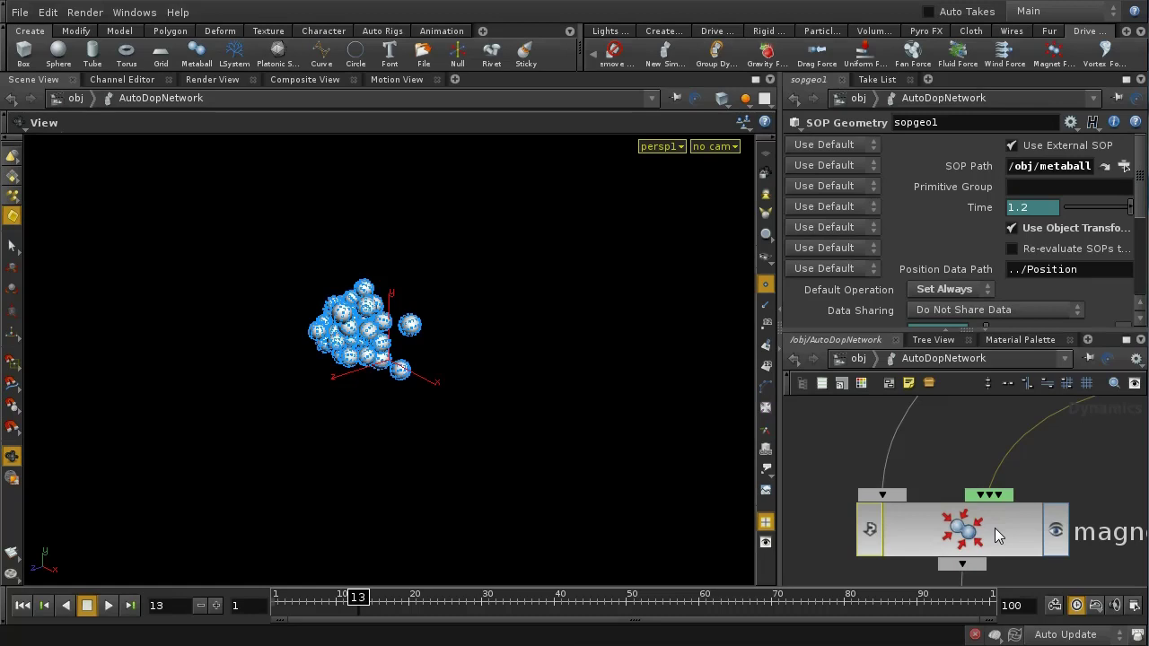
{"action": "scroll", "coordinate": [1042, 480], "scroll_direction": "down", "scroll_amount": 3}
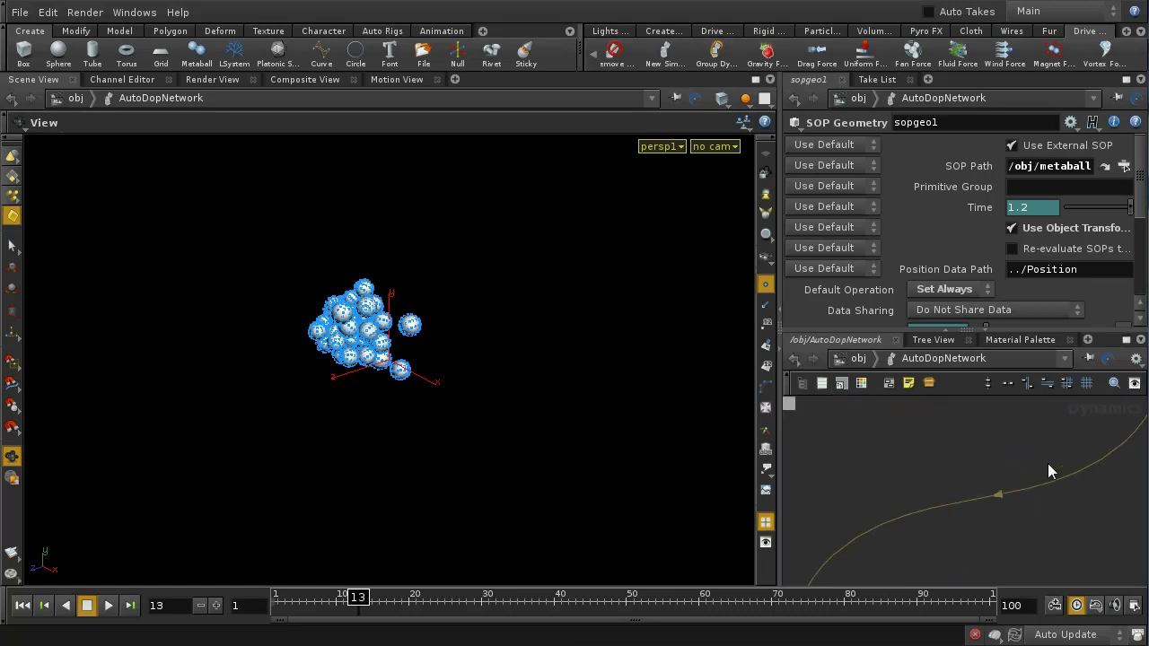
{"action": "scroll", "coordinate": [1042, 465], "scroll_direction": "up", "scroll_amount": 3}
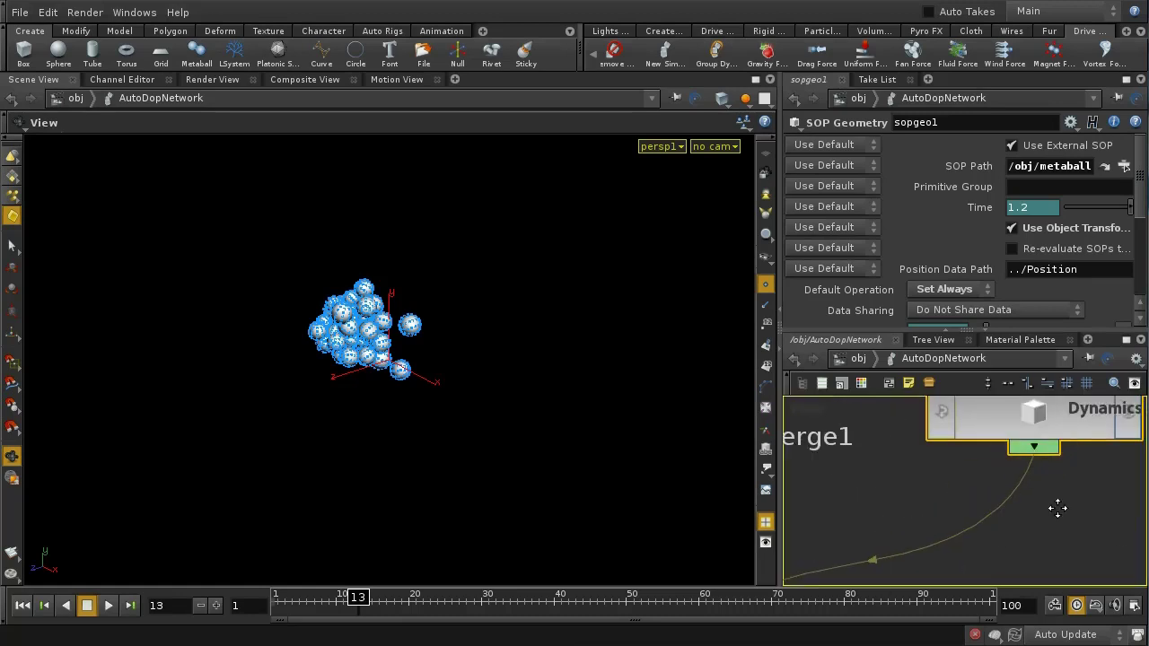
{"action": "middle_click_drag", "start_coordinate": [1056, 507], "coordinate": [1050, 580]}
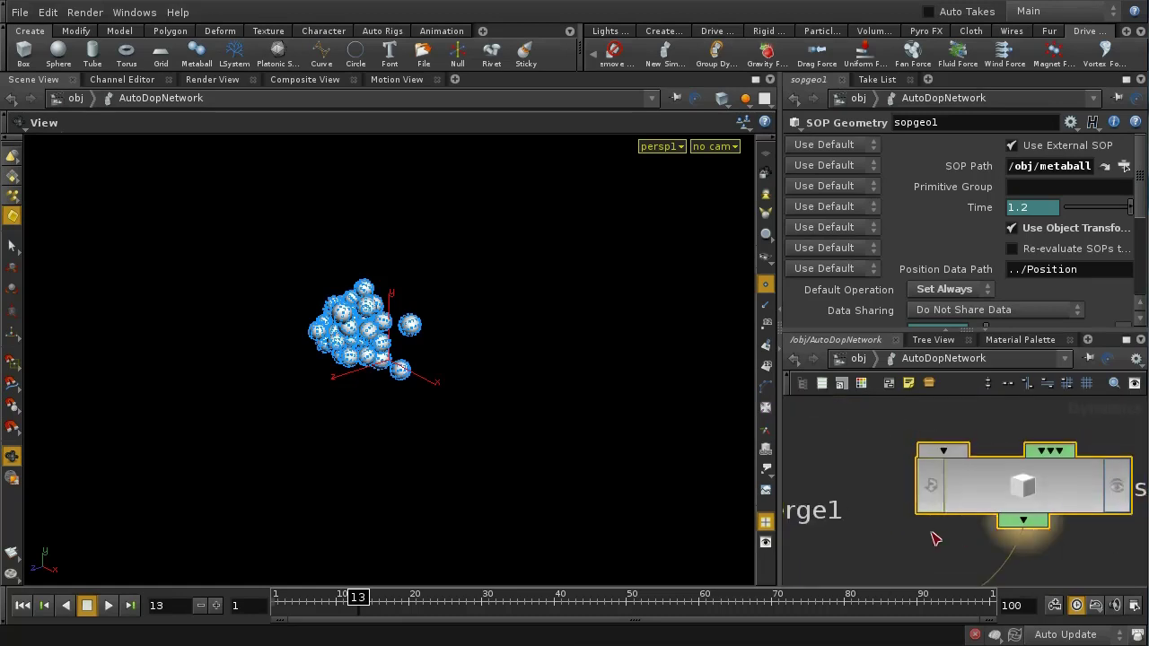
Leave the DOP network, inspect the sphere and UV projection nodes inside single_sphere, and return to object level.
{"action": "middle_click_drag", "start_coordinate": [912, 547], "coordinate": [974, 462]}
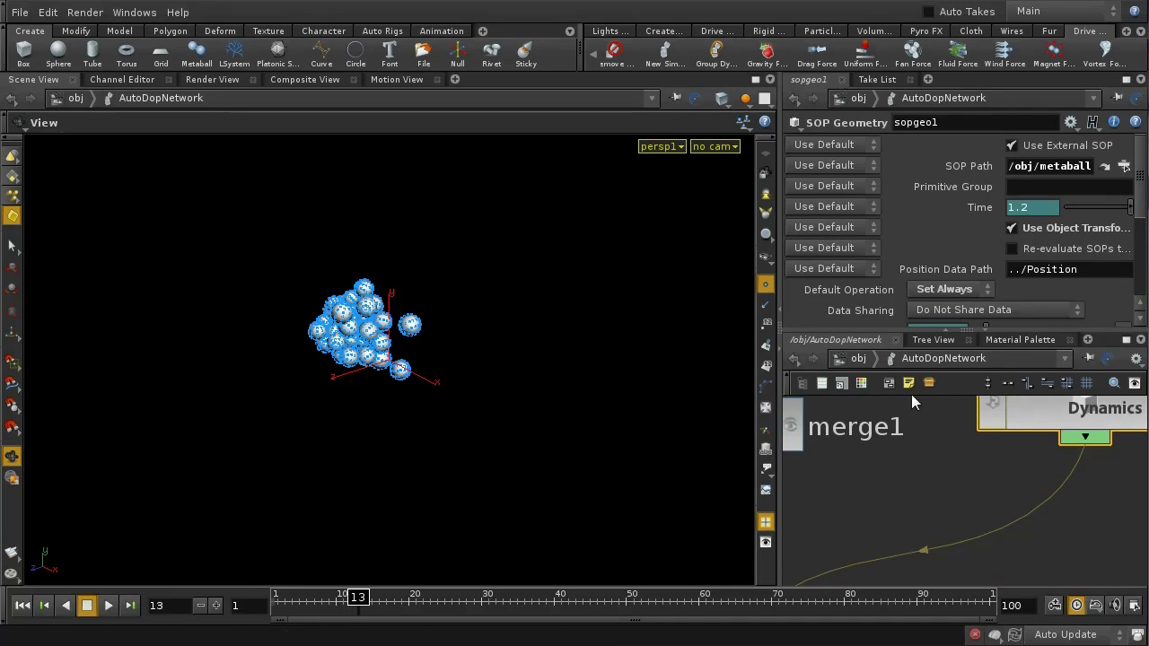
{"action": "left_click", "coordinate": [856, 359]}
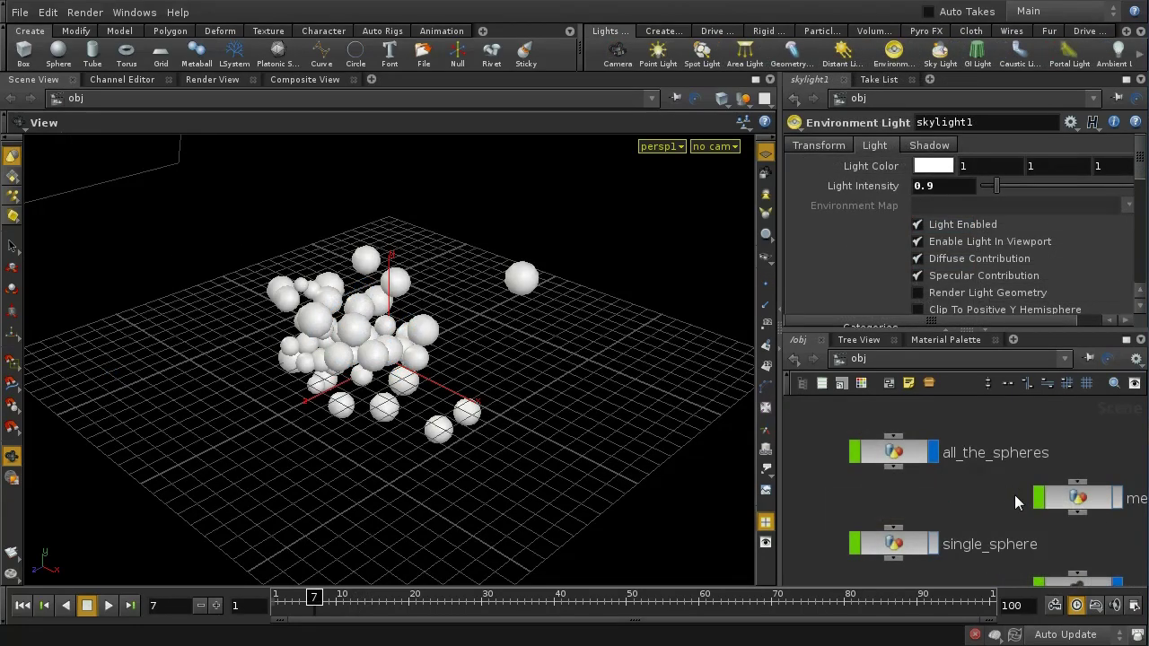
{"action": "double_click", "coordinate": [894, 545]}
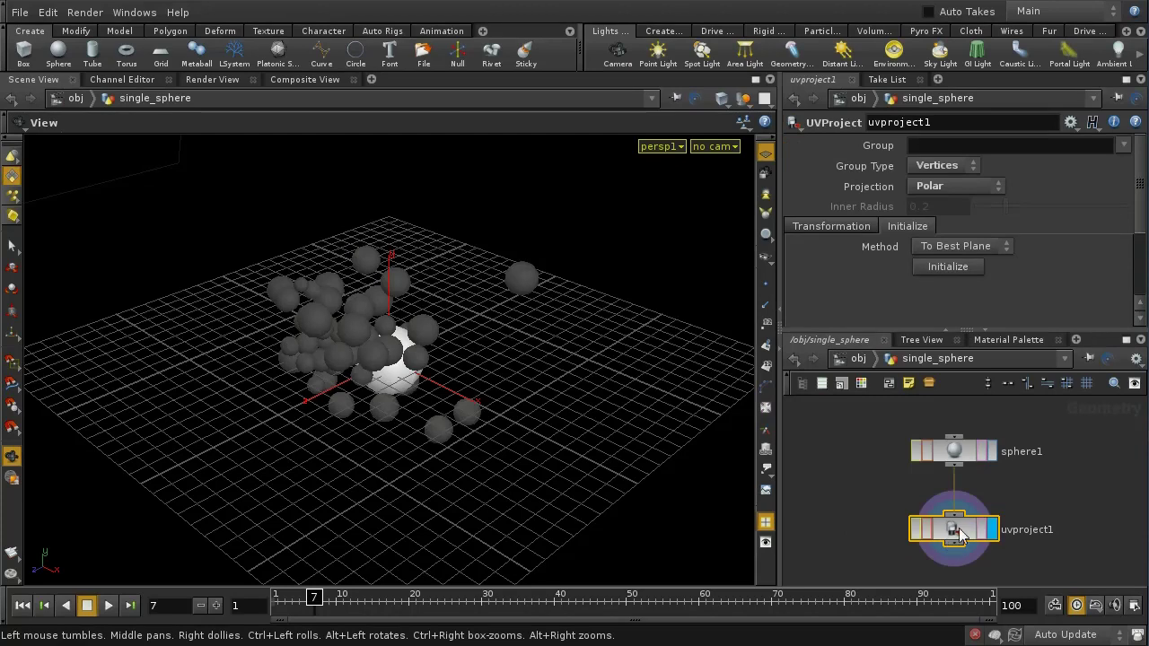
{"action": "left_click", "coordinate": [859, 359]}
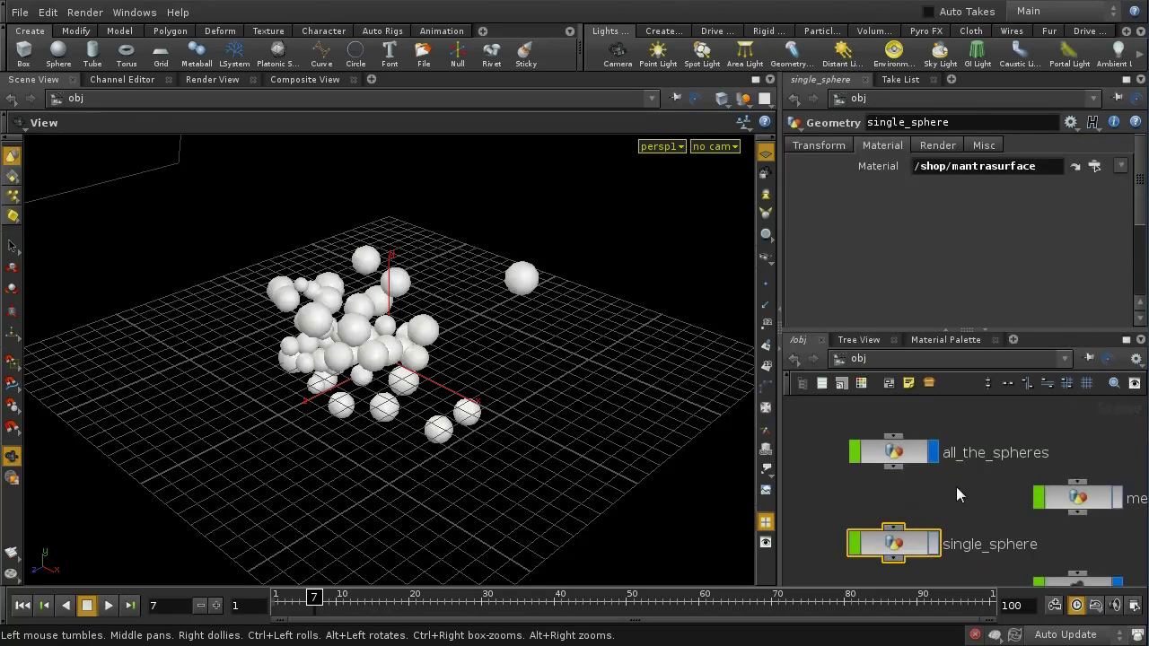
Go inside the all_the_spheres object and select its dopimport1 node to examine the import parameters.
{"action": "middle_click_drag", "start_coordinate": [957, 487], "coordinate": [1050, 534]}
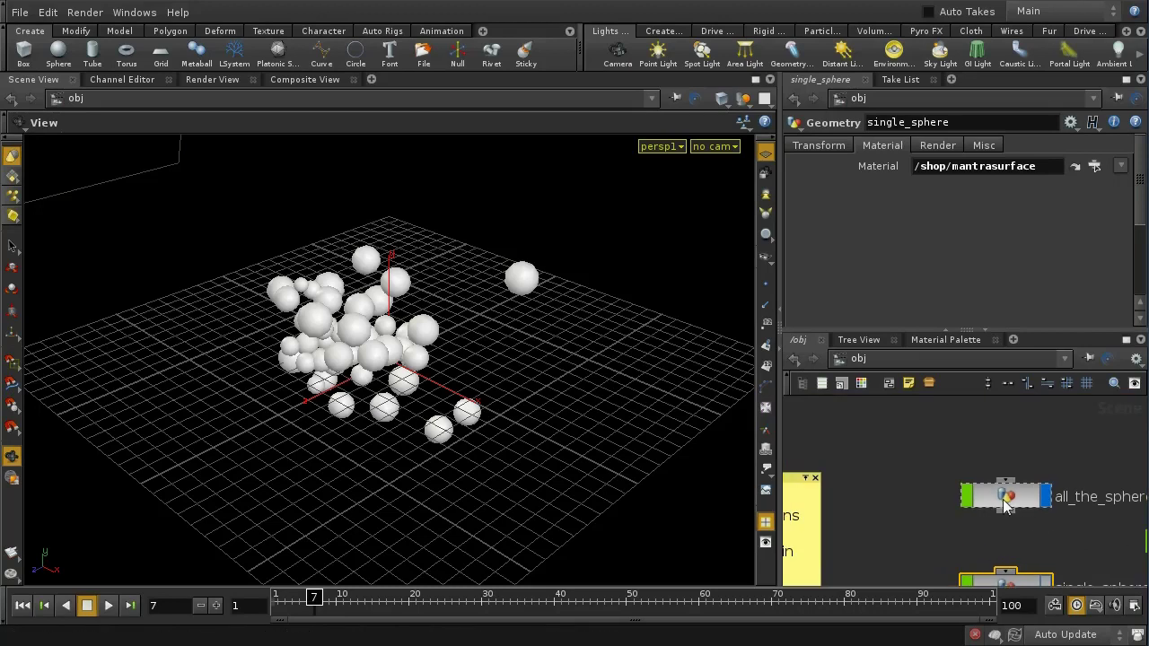
{"action": "double_click", "coordinate": [1003, 501]}
{"action": "middle_click_drag", "start_coordinate": [934, 519], "coordinate": [918, 570]}
{"action": "left_click", "coordinate": [1073, 508]}
{"action": "left_click", "coordinate": [1073, 509]}
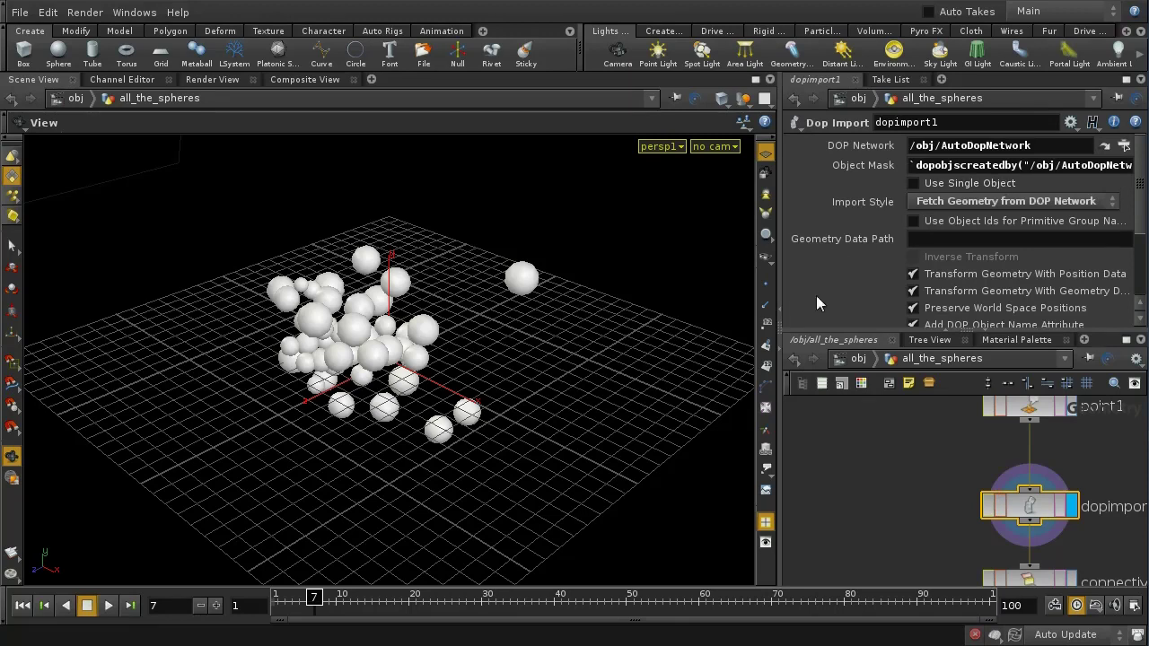
Add a Details View beside the viewer panes and list dopimport1's vertex attributes, including the UVs.
{"action": "left_click", "coordinate": [370, 79]}
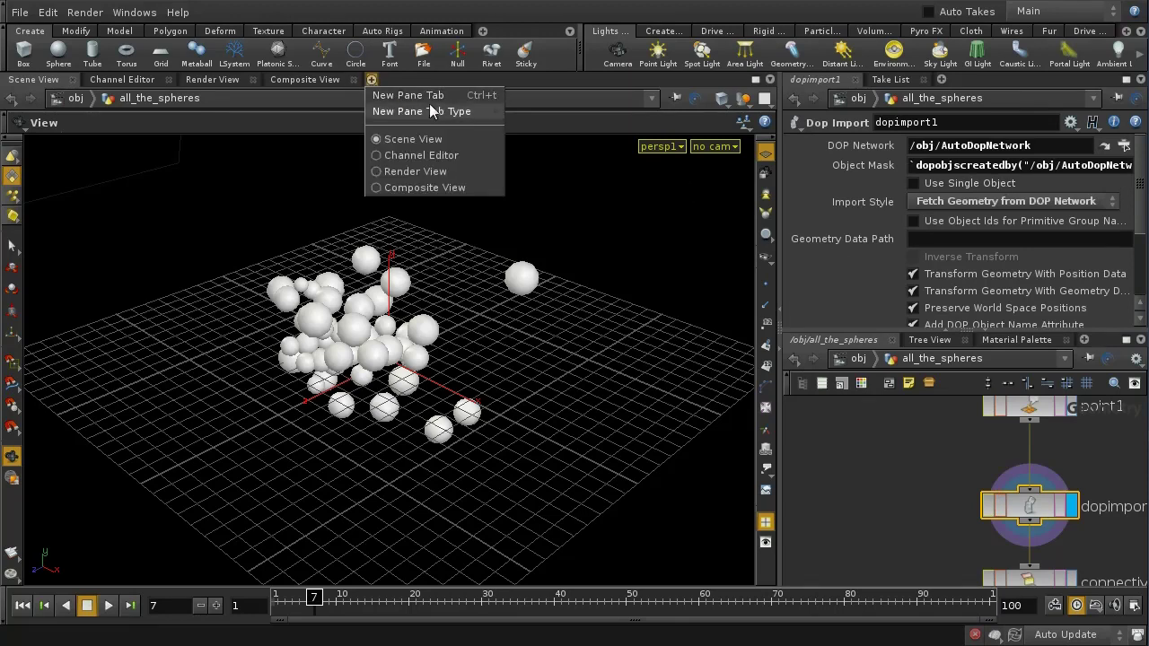
{"action": "mouse_move", "coordinate": [462, 112]}
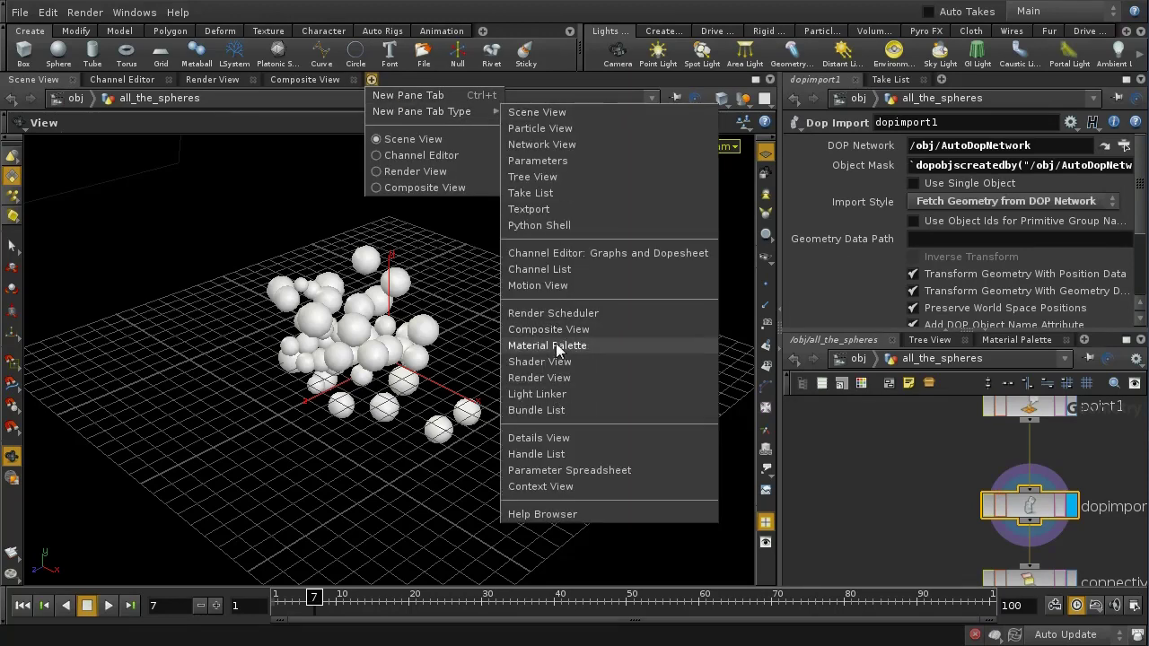
{"action": "left_click", "coordinate": [539, 438]}
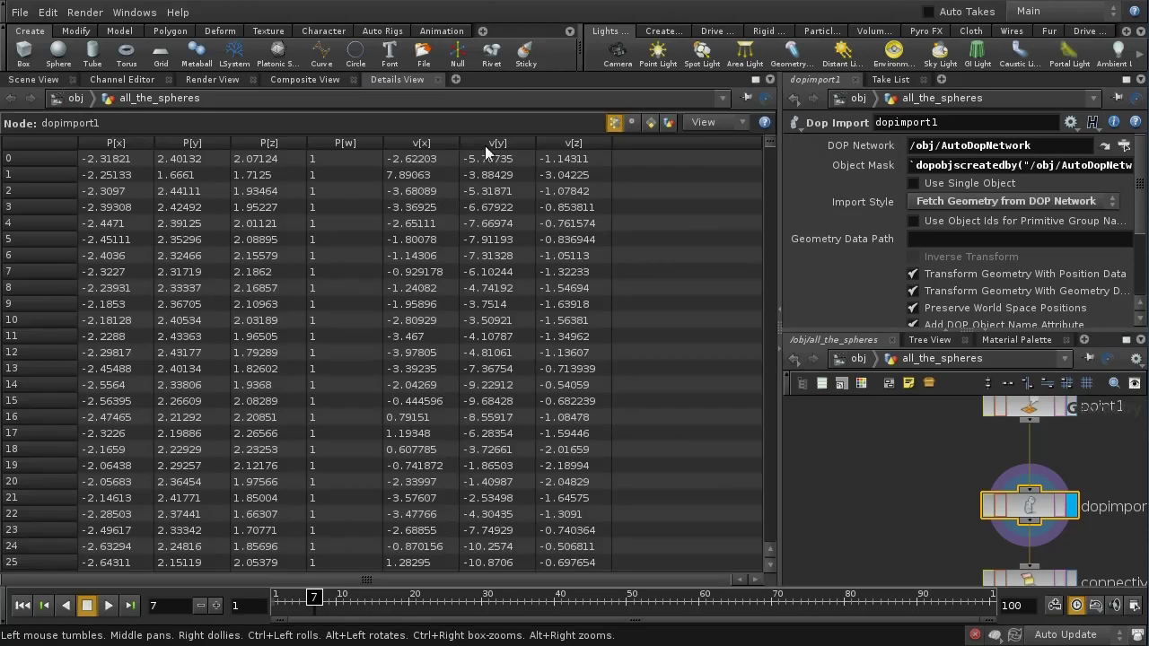
{"action": "left_click", "coordinate": [632, 122]}
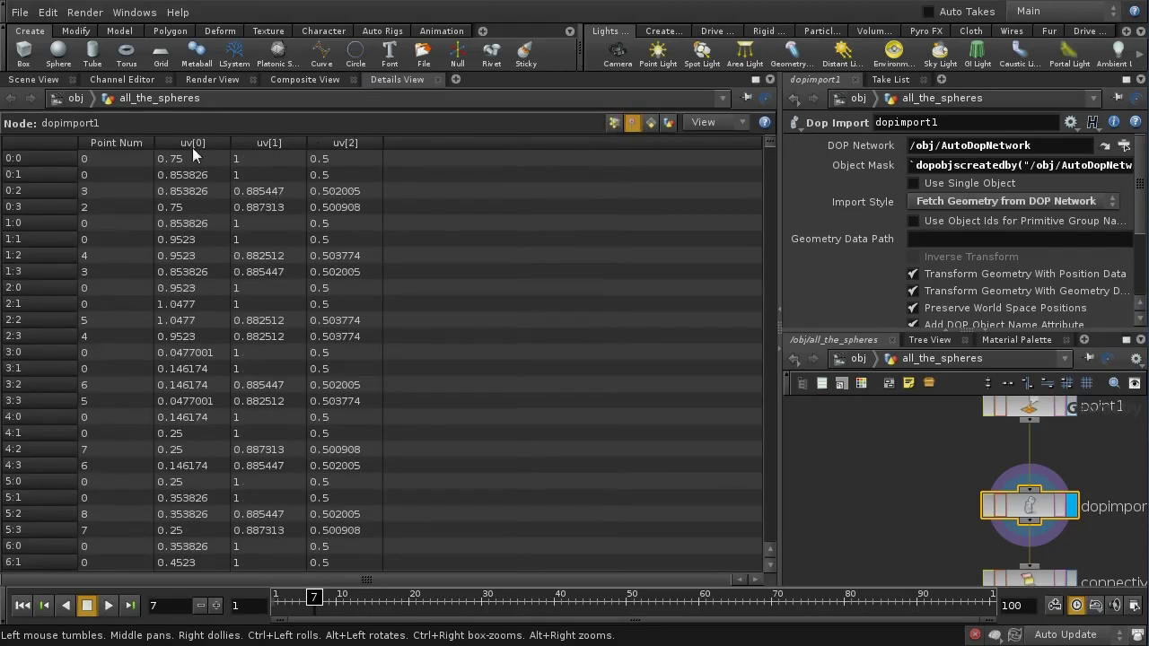
Display connectivity1 and compare its primitive attributes dopobject and class across the whole list, widening the dopobject column.
{"action": "middle_click_drag", "start_coordinate": [1113, 496], "coordinate": [1087, 405]}
{"action": "left_click", "coordinate": [1012, 483]}
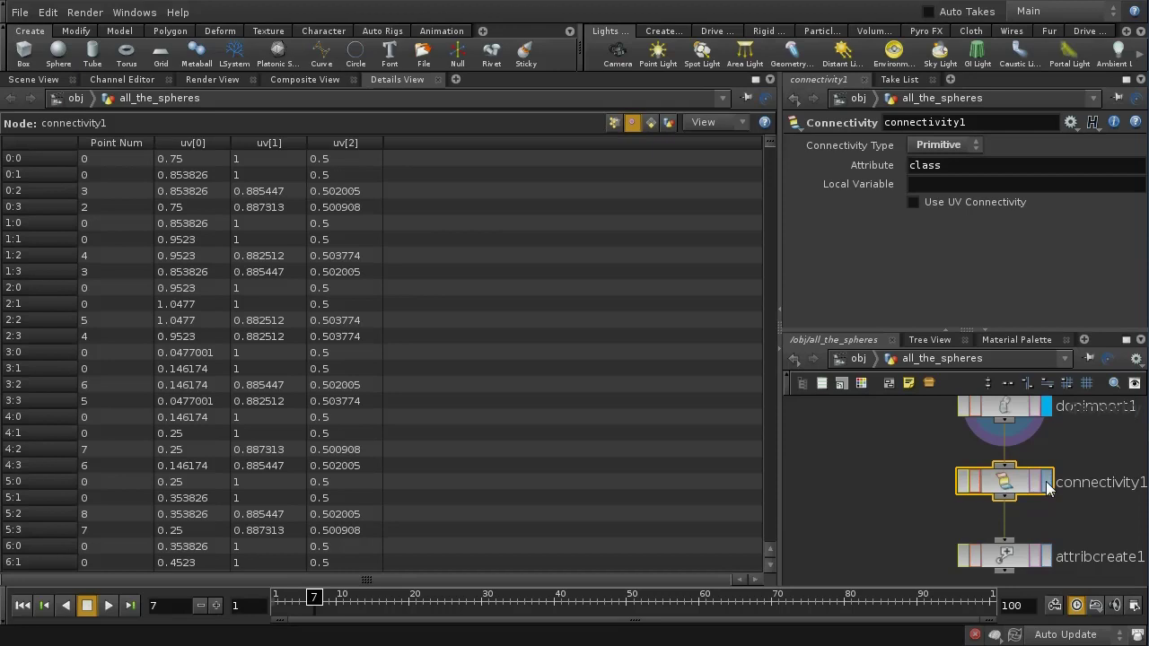
{"action": "left_click", "coordinate": [1048, 483]}
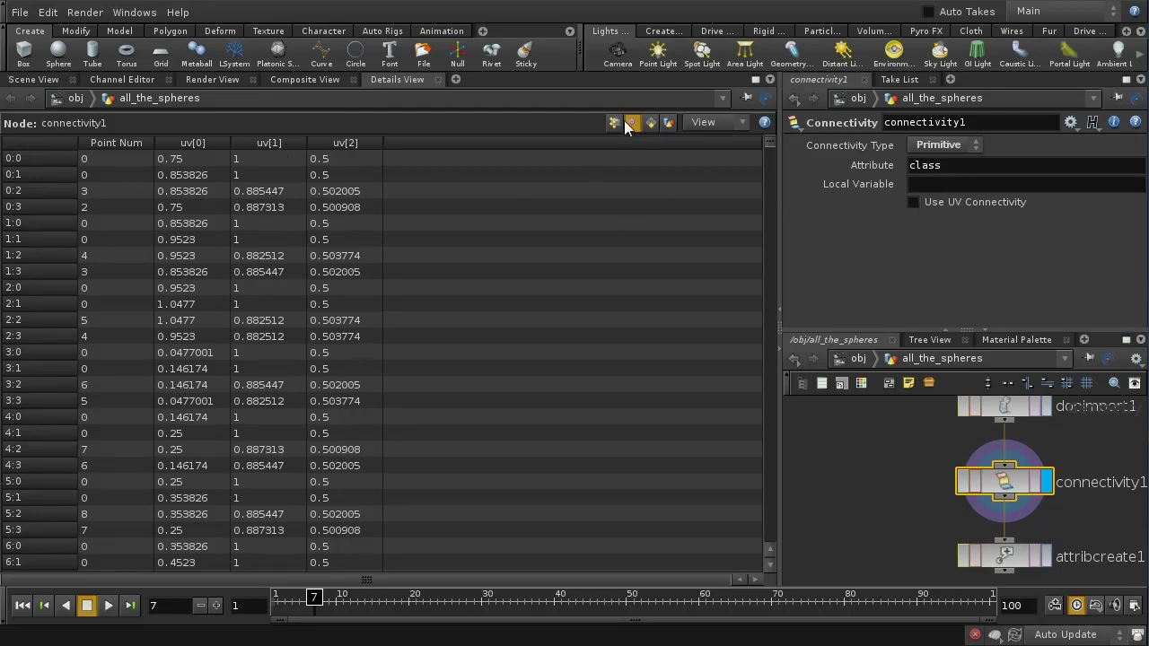
{"action": "left_click", "coordinate": [653, 125]}
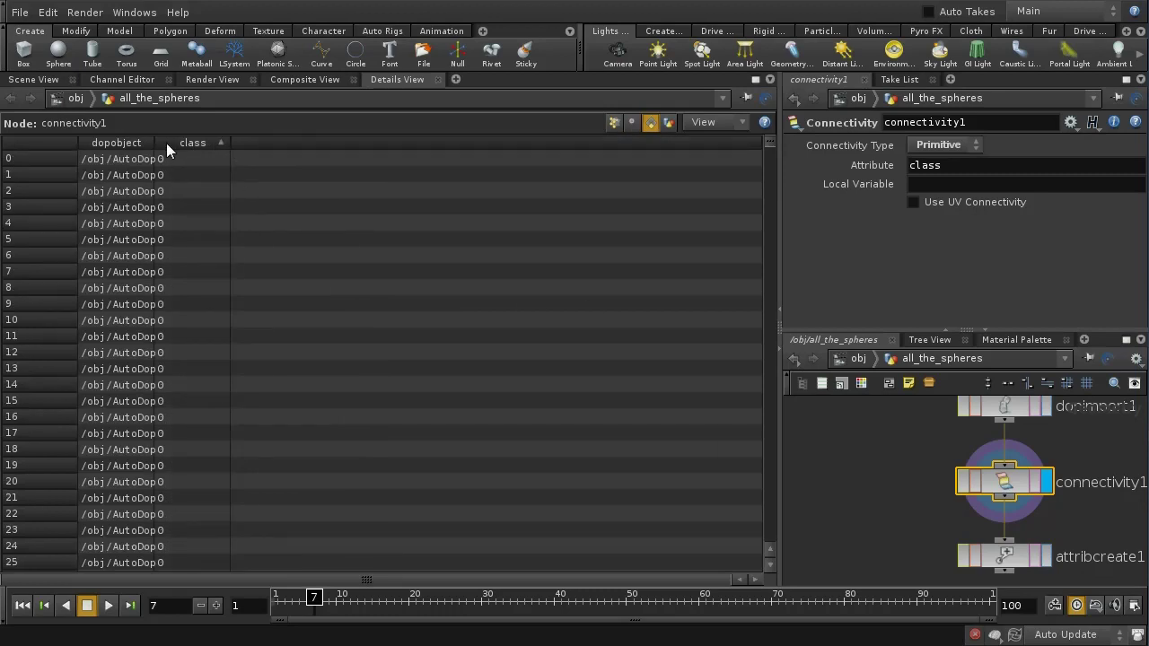
{"action": "left_click_drag", "start_coordinate": [166, 142], "coordinate": [322, 143]}
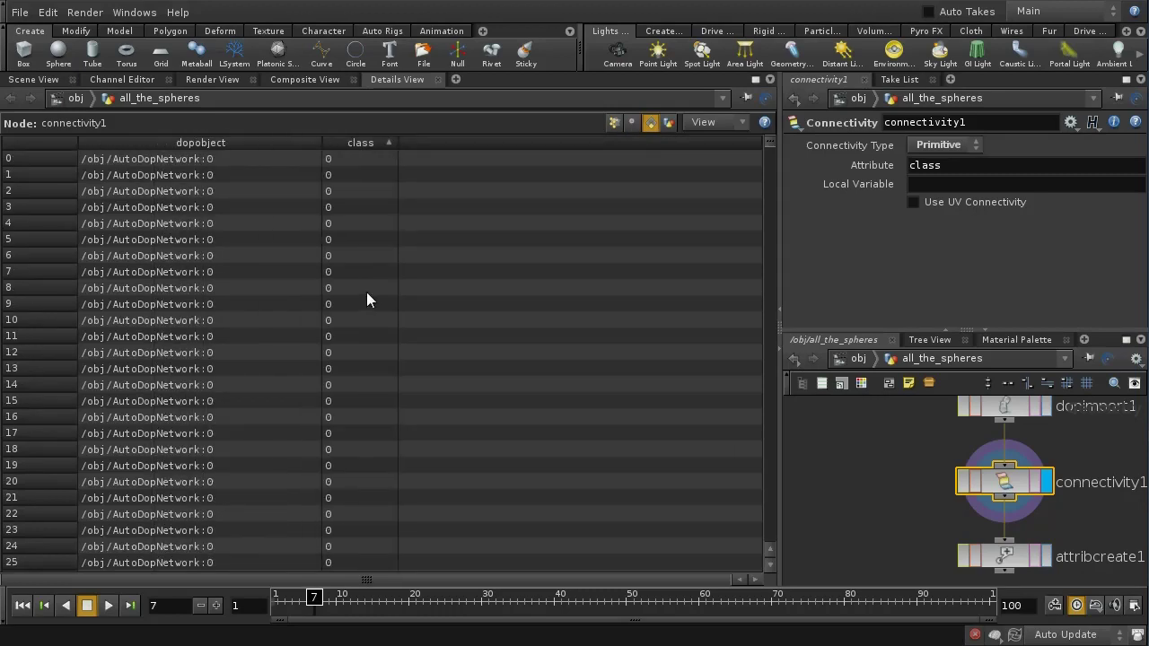
{"action": "left_click_drag", "start_coordinate": [768, 142], "coordinate": [511, 577]}
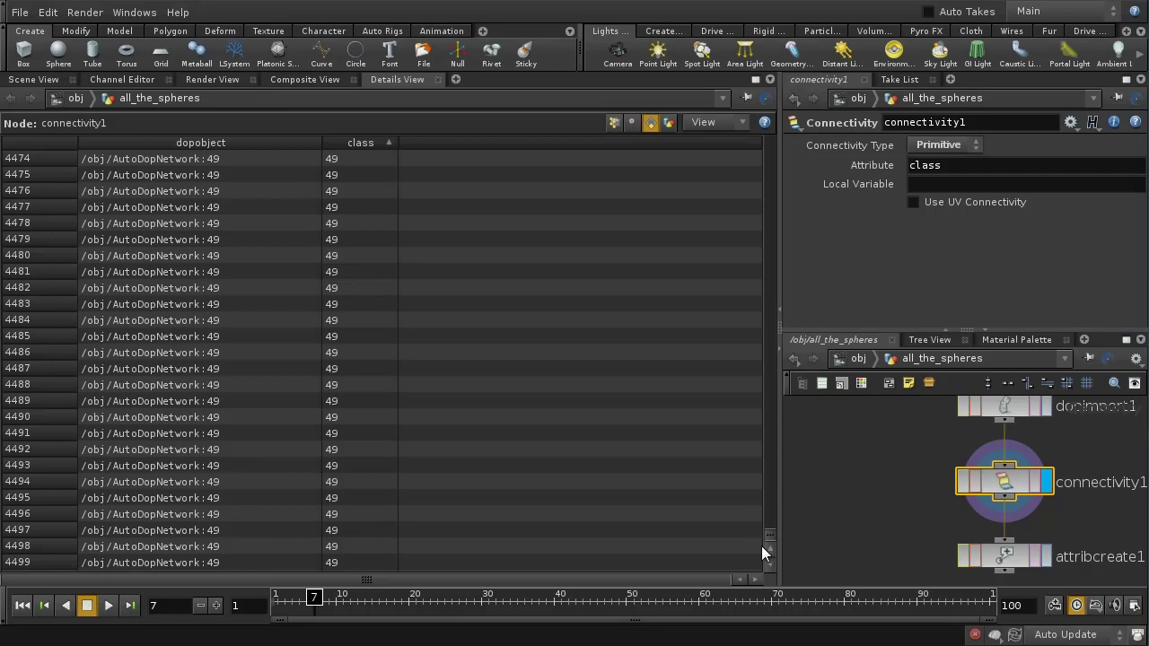
{"action": "left_click_drag", "start_coordinate": [774, 539], "coordinate": [761, 57]}
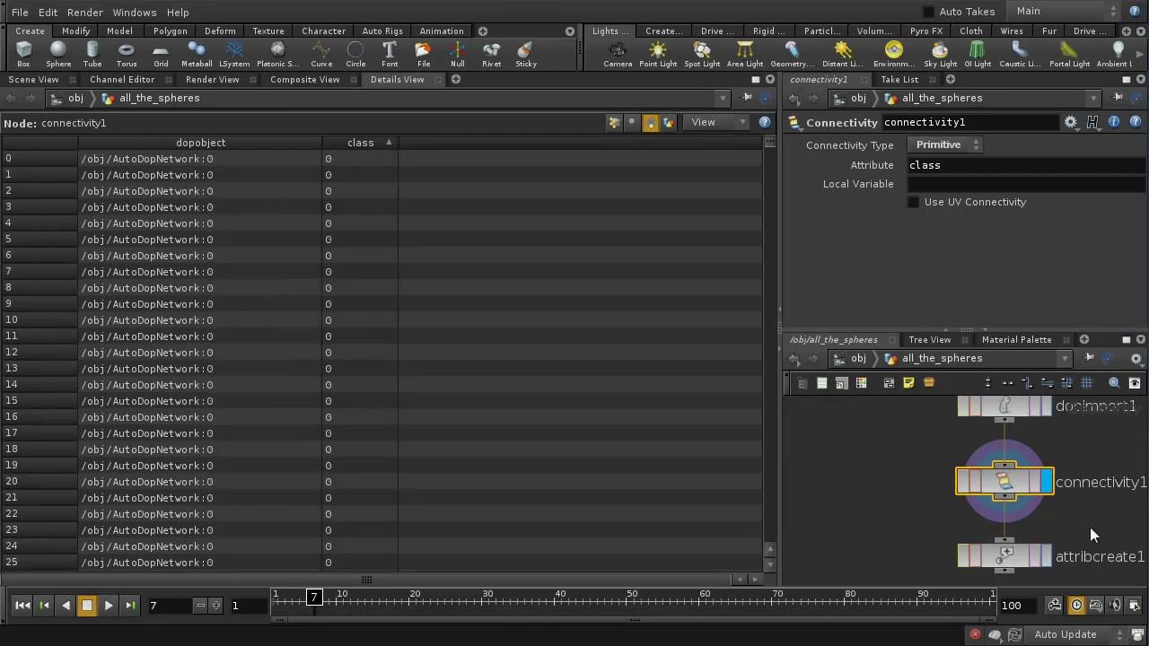
Select and display attribcreate1, and read the full texture path expression of its baseColorMap string in an enlarged editor window.
{"action": "left_click", "coordinate": [1005, 558]}
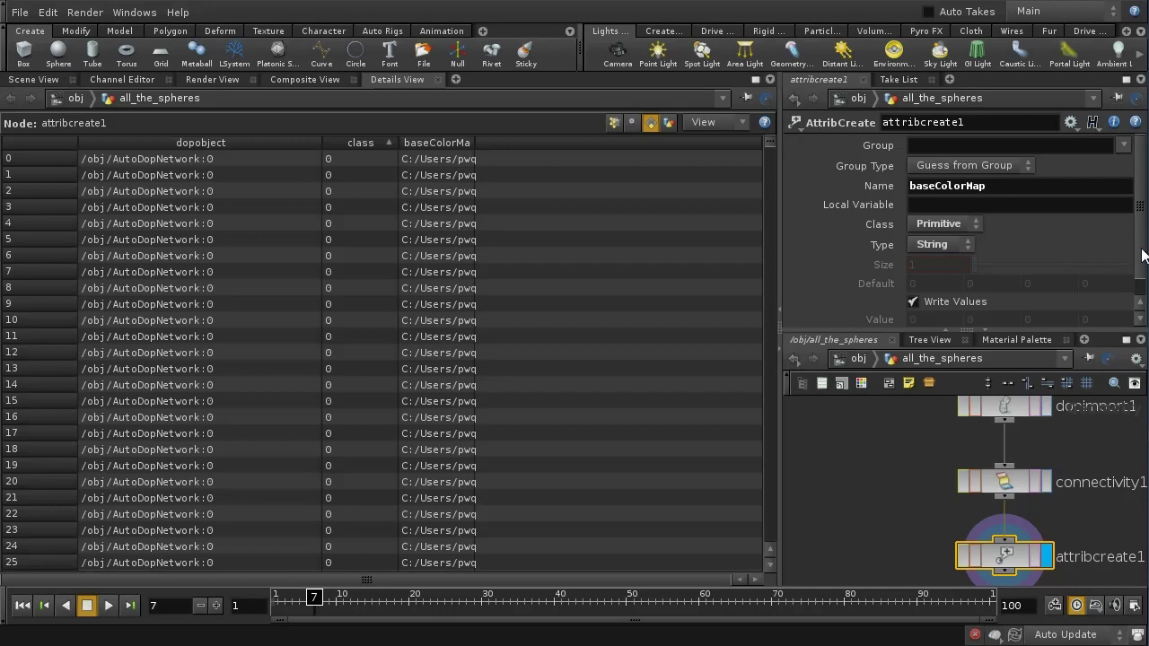
{"action": "left_click_drag", "start_coordinate": [1143, 253], "coordinate": [1142, 305]}
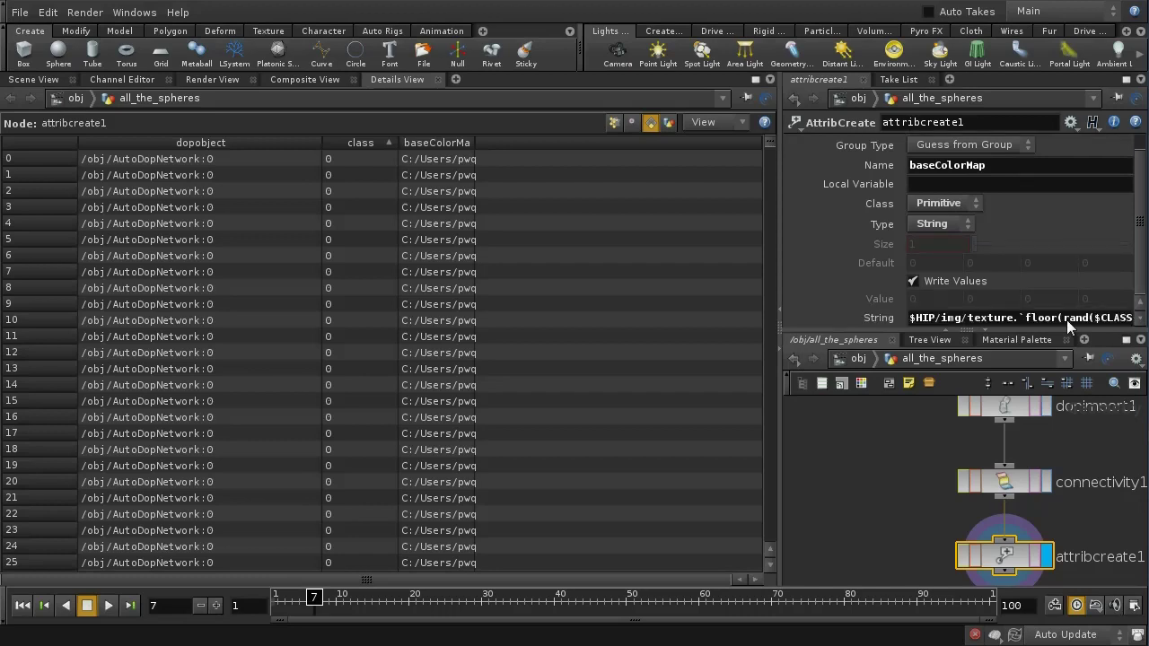
{"action": "right_click", "coordinate": [1013, 320]}
{"action": "right_click", "coordinate": [882, 315]}
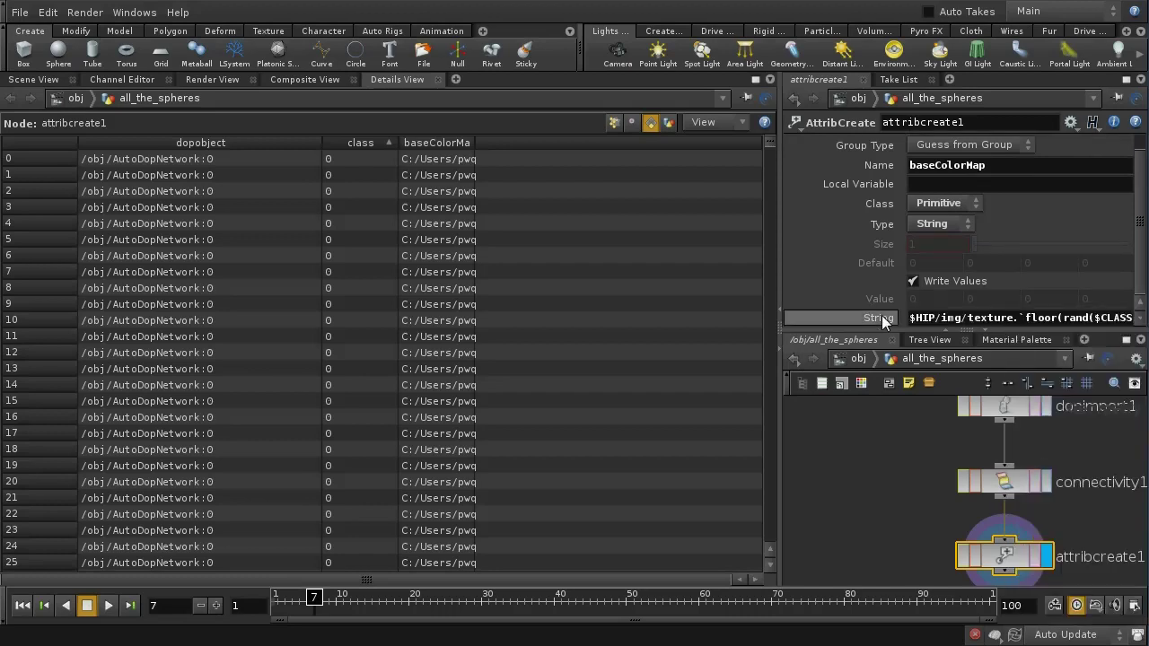
{"action": "right_click", "coordinate": [882, 316]}
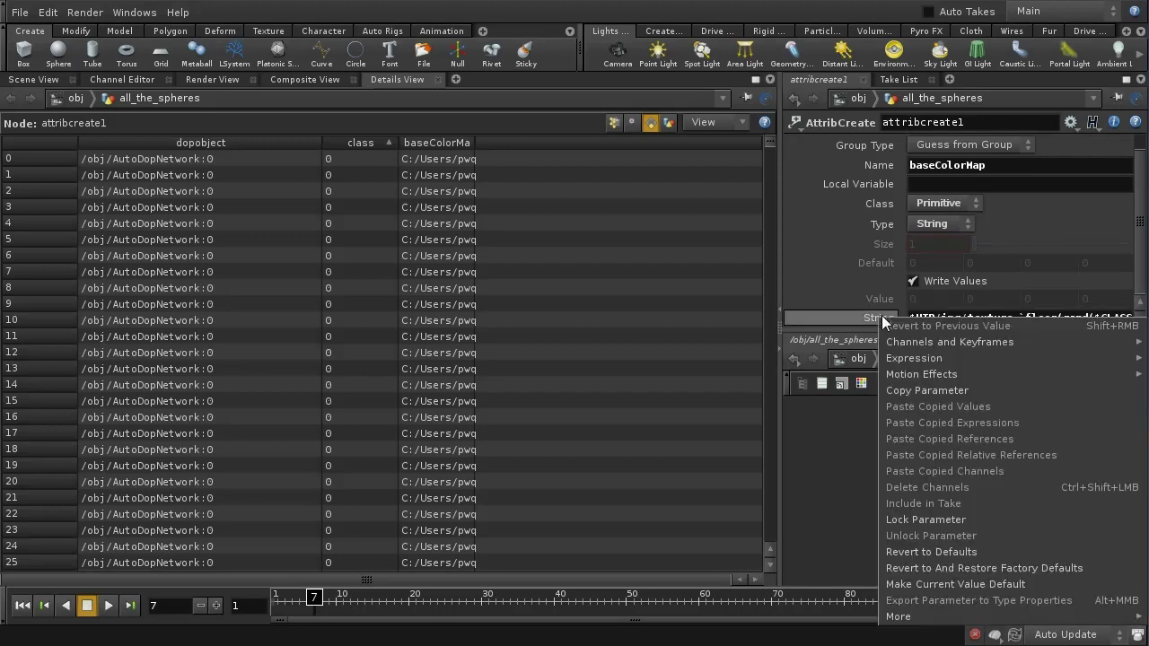
{"action": "left_click", "coordinate": [1144, 358]}
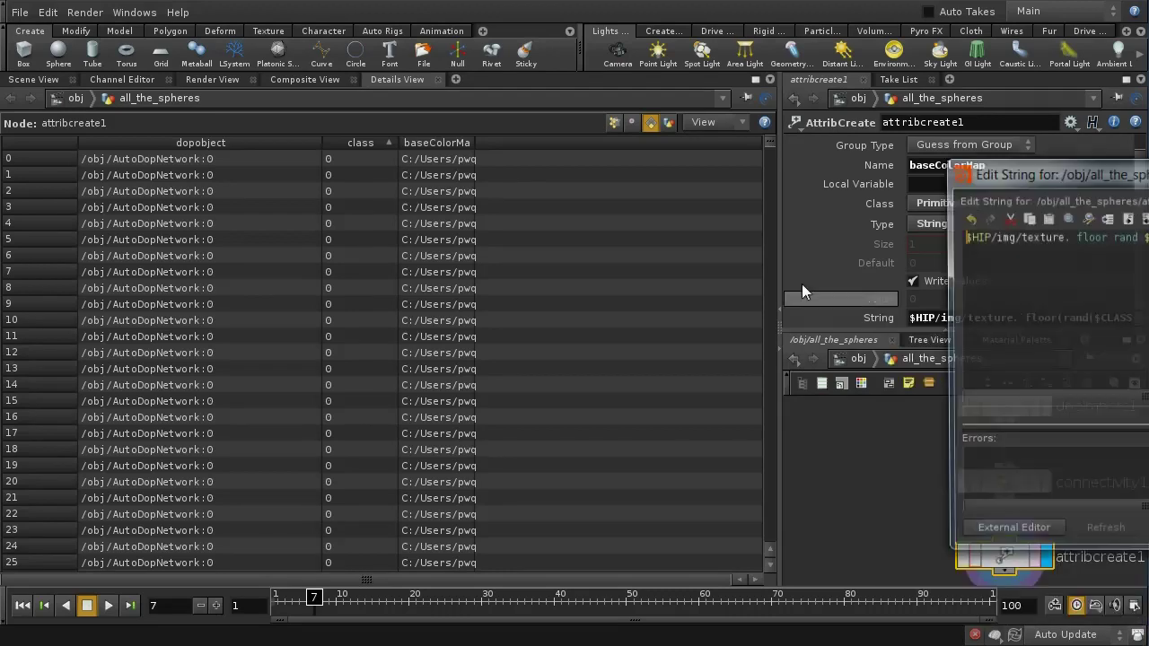
{"action": "left_click_drag", "start_coordinate": [1084, 177], "coordinate": [521, 154]}
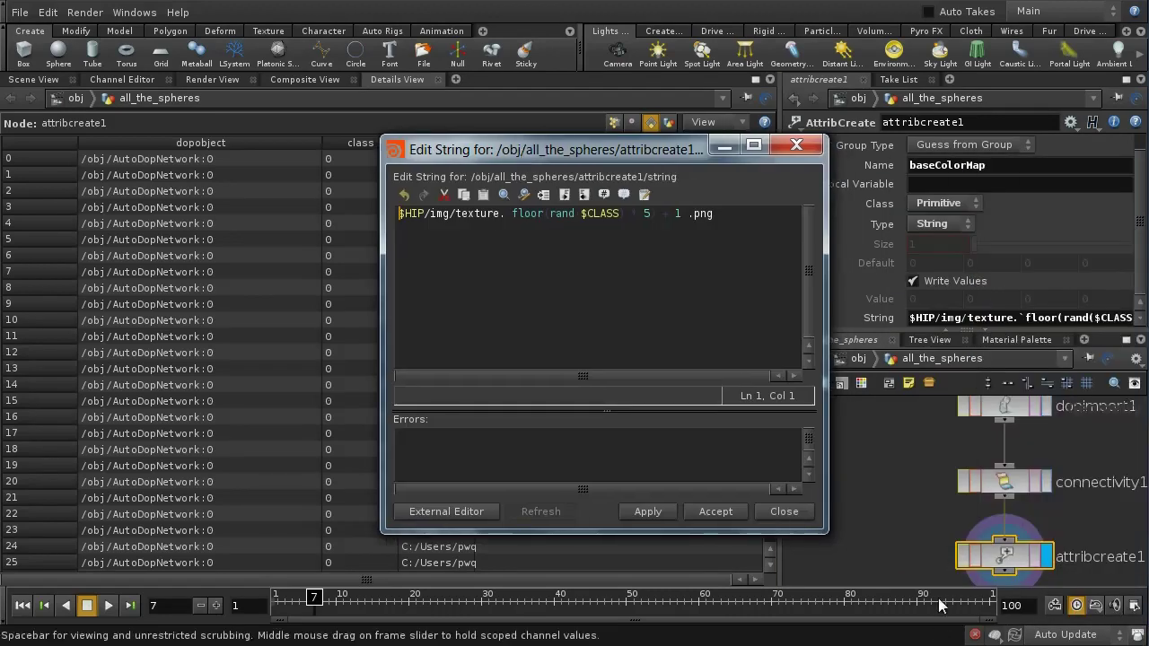
{"action": "left_click_drag", "start_coordinate": [824, 292], "coordinate": [1029, 292]}
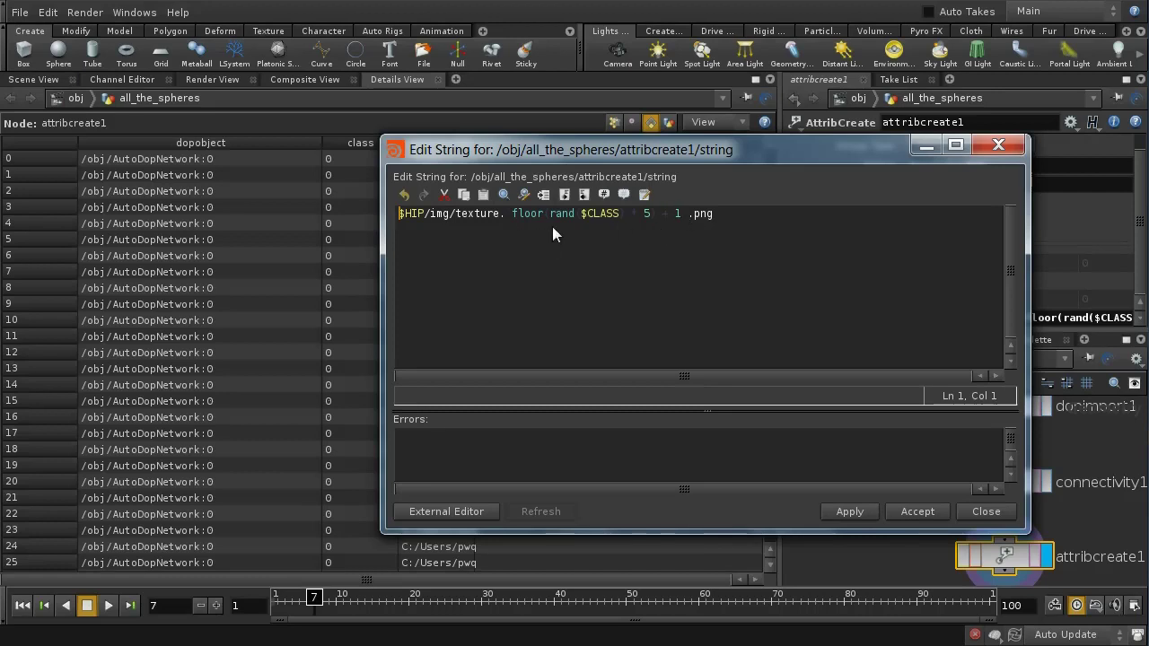
{"action": "left_click", "coordinate": [998, 144]}
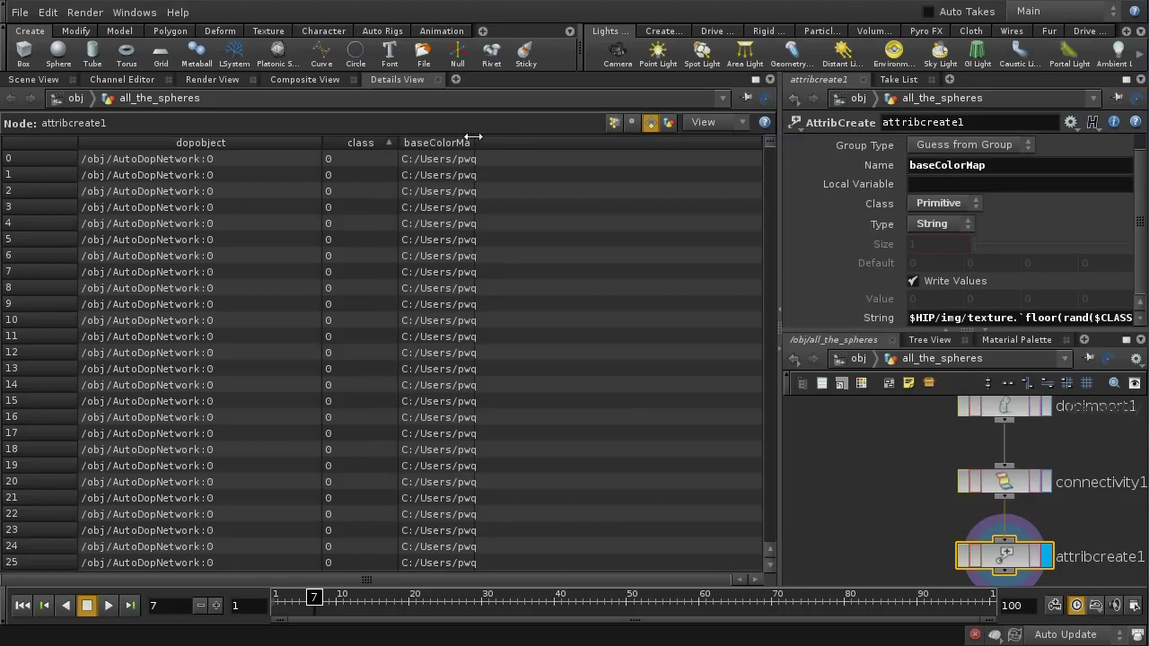
Widen the baseColorMap column and compare the texture paths assigned to different class values in the primitive list.
{"action": "left_click_drag", "start_coordinate": [475, 138], "coordinate": [772, 142]}
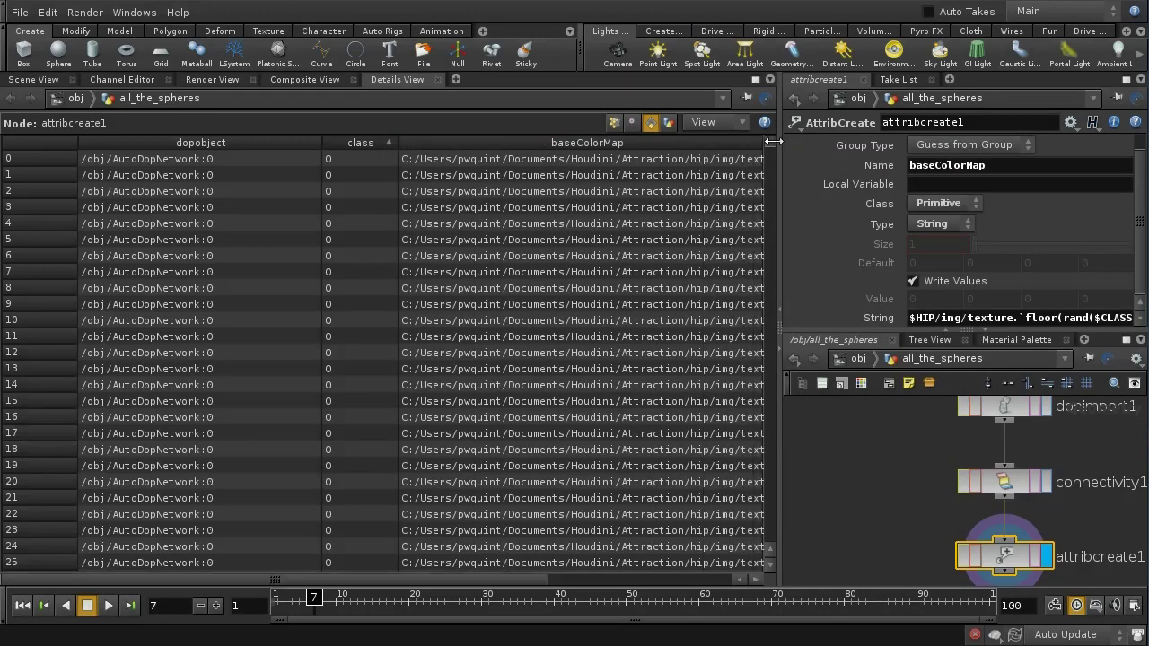
{"action": "left_click_drag", "start_coordinate": [460, 577], "coordinate": [659, 576]}
{"action": "left_click_drag", "start_coordinate": [537, 139], "coordinate": [769, 225]}
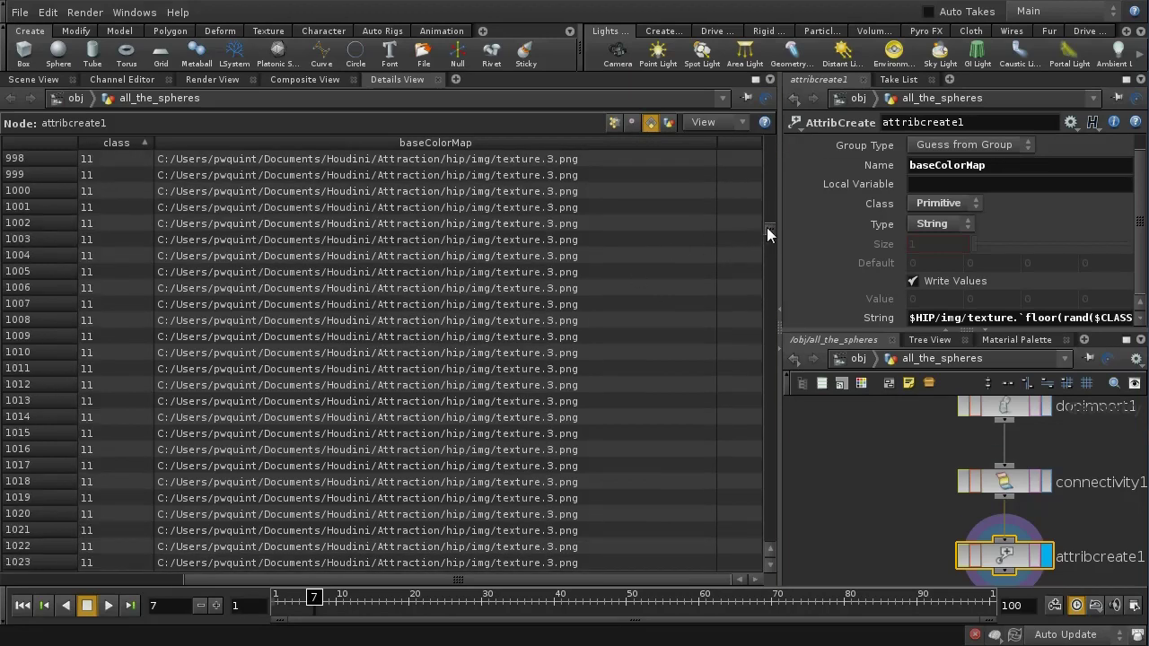
{"action": "left_click_drag", "start_coordinate": [766, 229], "coordinate": [799, 136]}
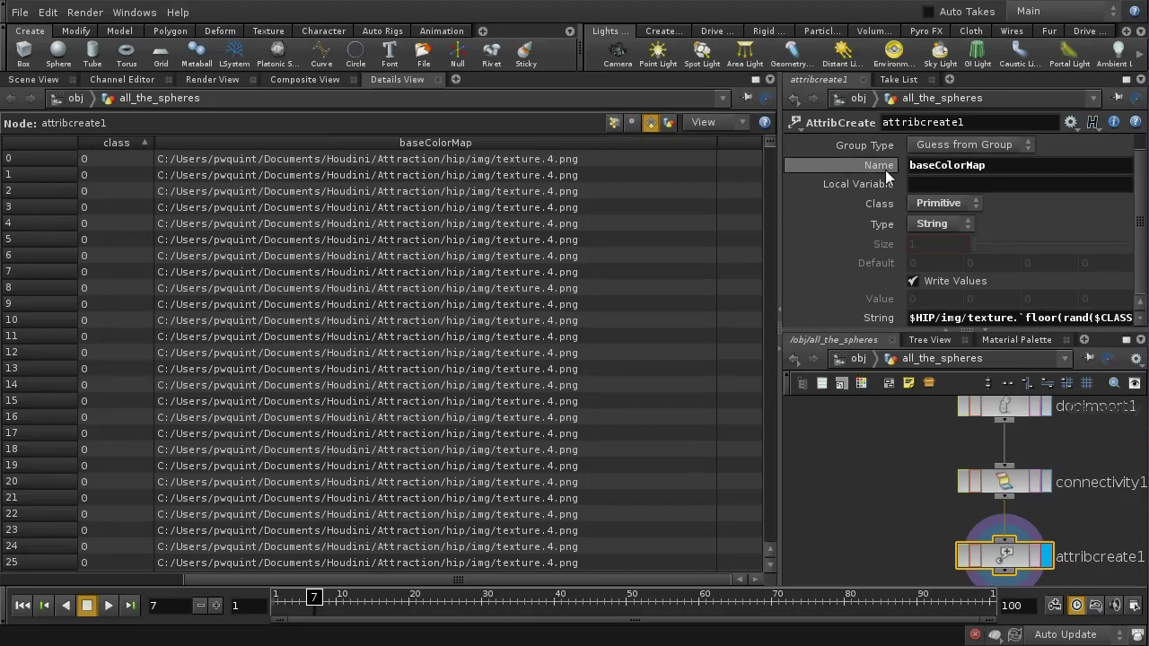
Leave all_the_spheres and switch the network from obj to shop to reach the mantrasurface material.
{"action": "left_click", "coordinate": [859, 359]}
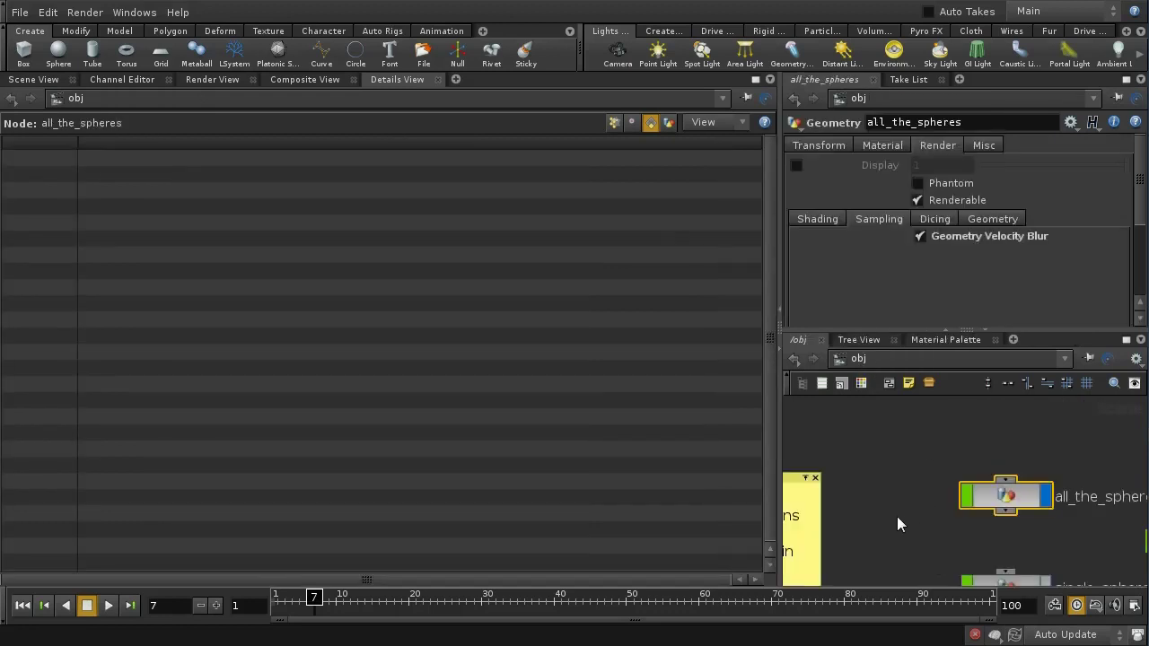
{"action": "middle_click_drag", "start_coordinate": [897, 516], "coordinate": [898, 465]}
{"action": "middle_click_drag", "start_coordinate": [913, 511], "coordinate": [945, 459]}
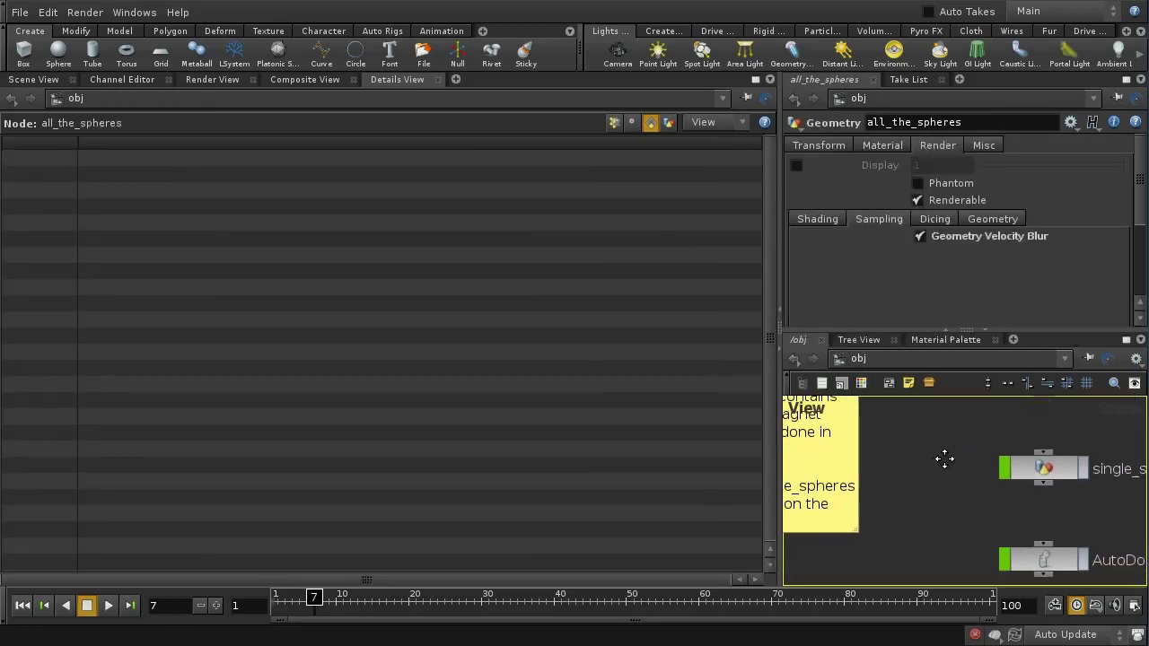
{"action": "left_click", "coordinate": [892, 366]}
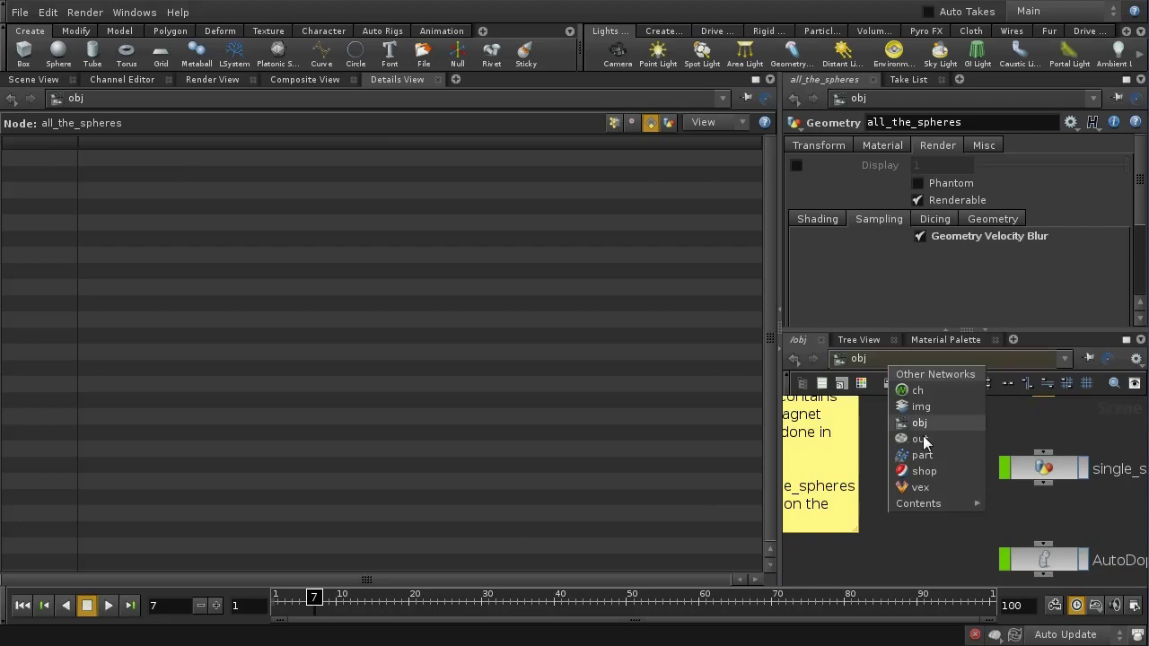
{"action": "left_click", "coordinate": [928, 474]}
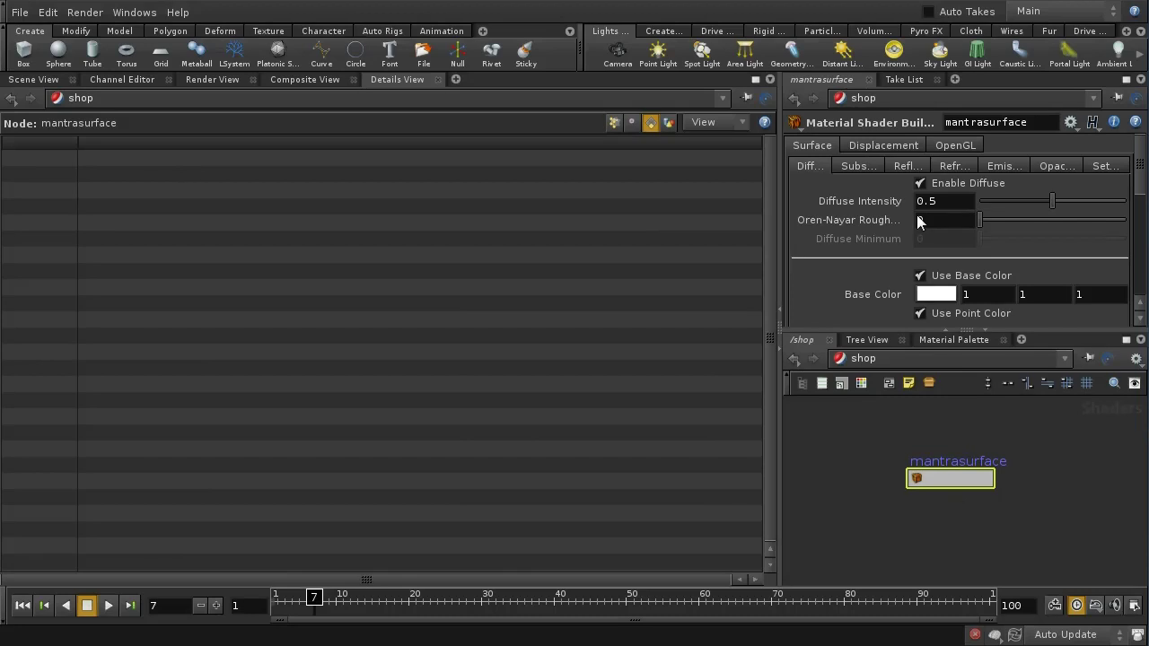
Review mantrasurface's diffuse settings, including Use Base Color, Use Color Map and the Base Color Map parameter.
{"action": "mouse_move", "coordinate": [1141, 185]}
{"action": "left_mouse_down"}
{"action": "mouse_move", "coordinate": [1143, 199]}
{"action": "mouse_move", "coordinate": [1143, 184]}
{"action": "left_mouse_up"}
{"action": "left_click_drag", "start_coordinate": [1139, 185], "coordinate": [1133, 232]}
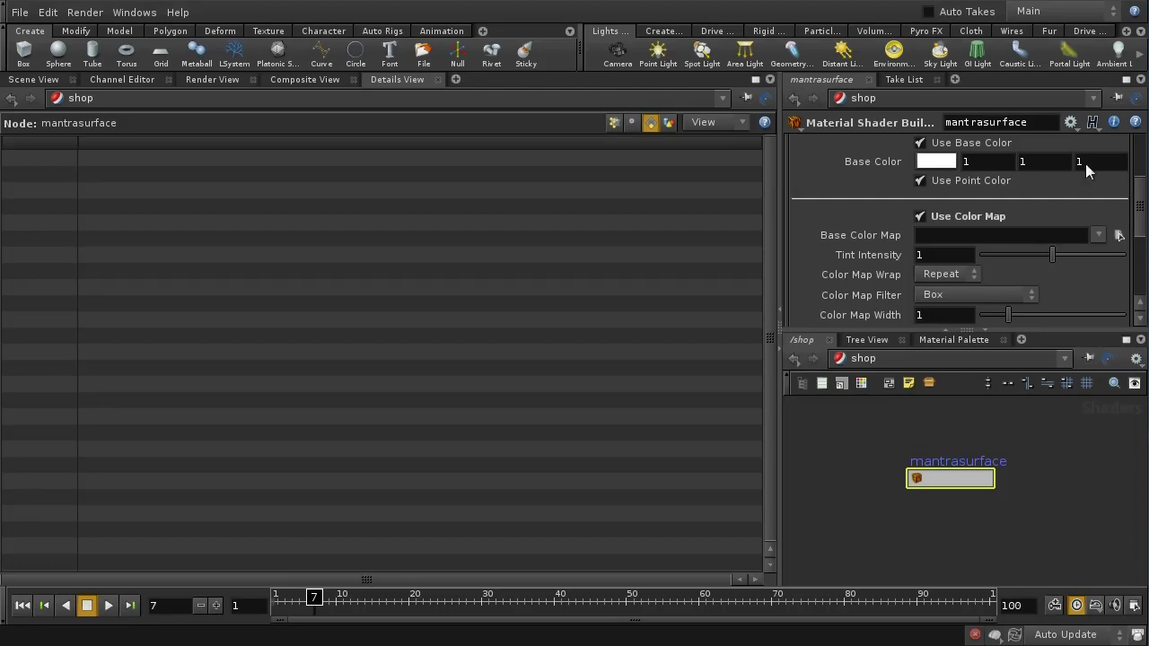
{"action": "scroll", "coordinate": [1137, 223], "scroll_direction": "up", "scroll_amount": 1}
{"action": "scroll", "coordinate": [1137, 223], "scroll_direction": "down", "scroll_amount": 3}
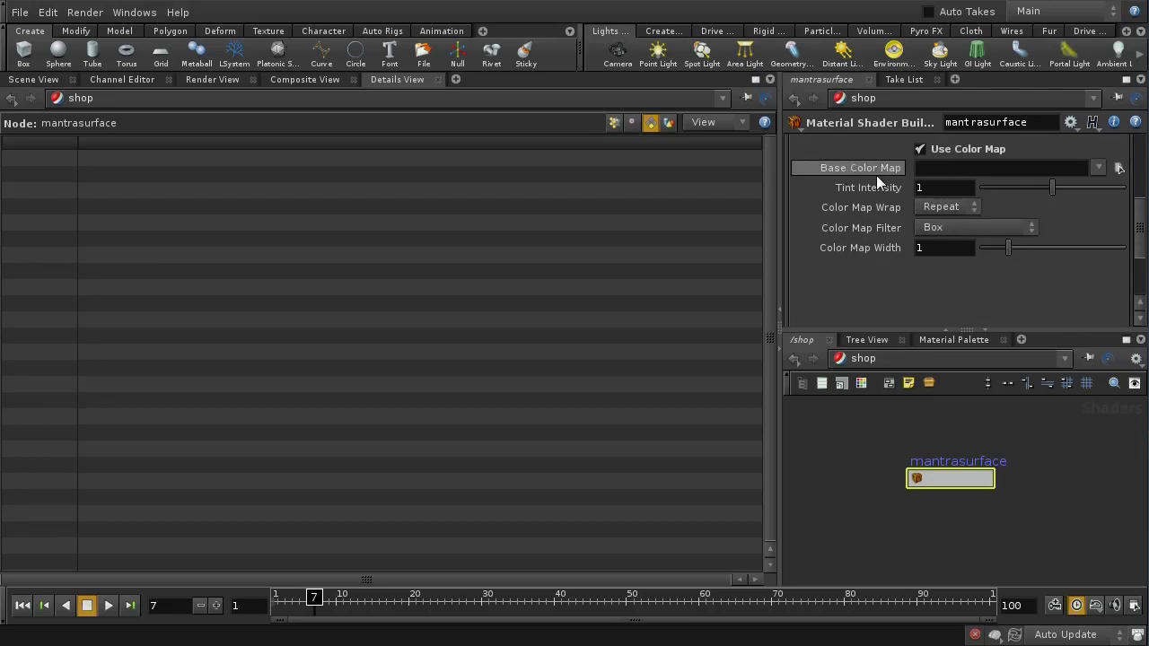
{"action": "left_click", "coordinate": [1007, 383]}
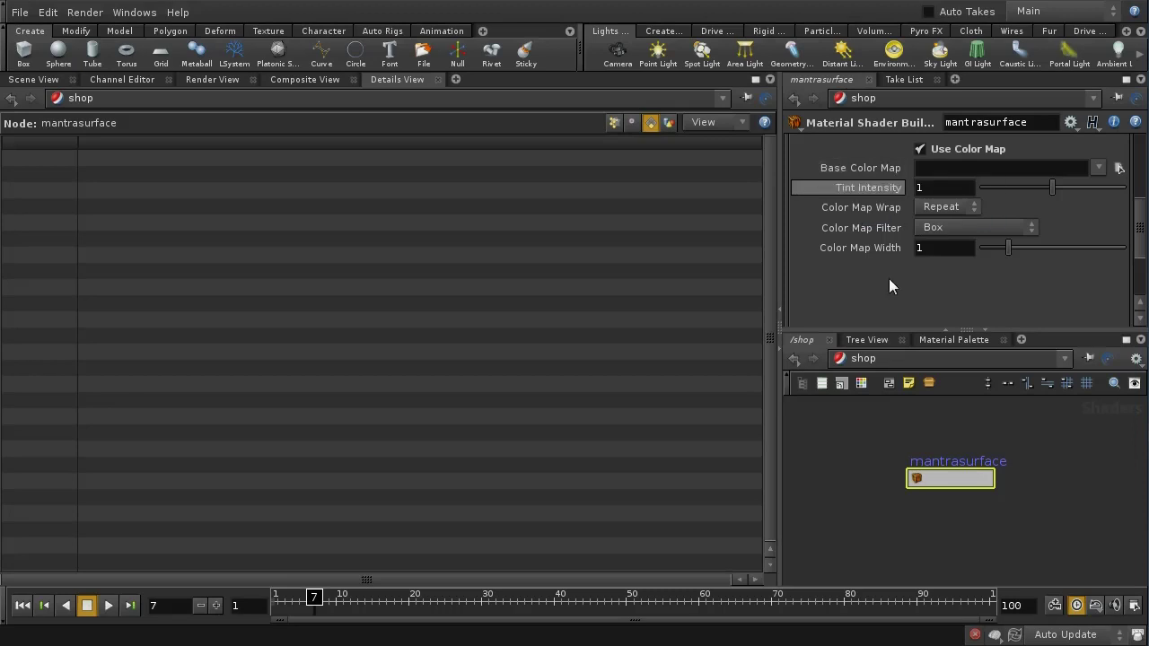
Render a preview of the spheres with /out/mantra1 through the camera /obj/cam1, and stop the render before it completes.
{"action": "left_click", "coordinate": [216, 83]}
{"action": "left_click", "coordinate": [310, 99]}
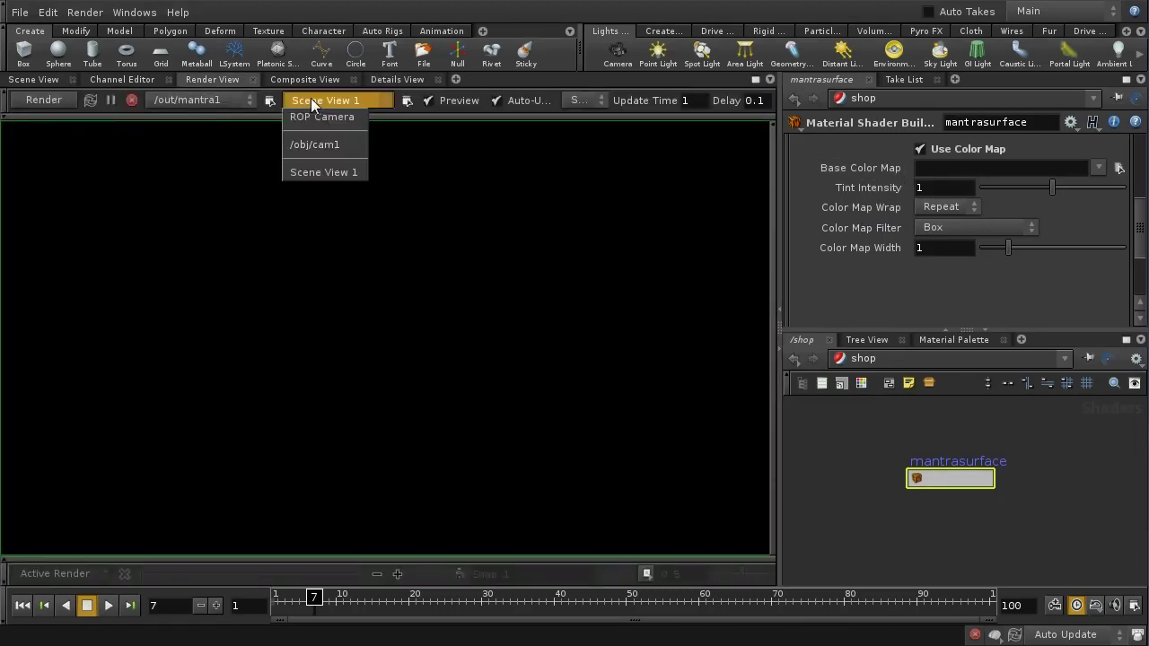
{"action": "left_click", "coordinate": [314, 146]}
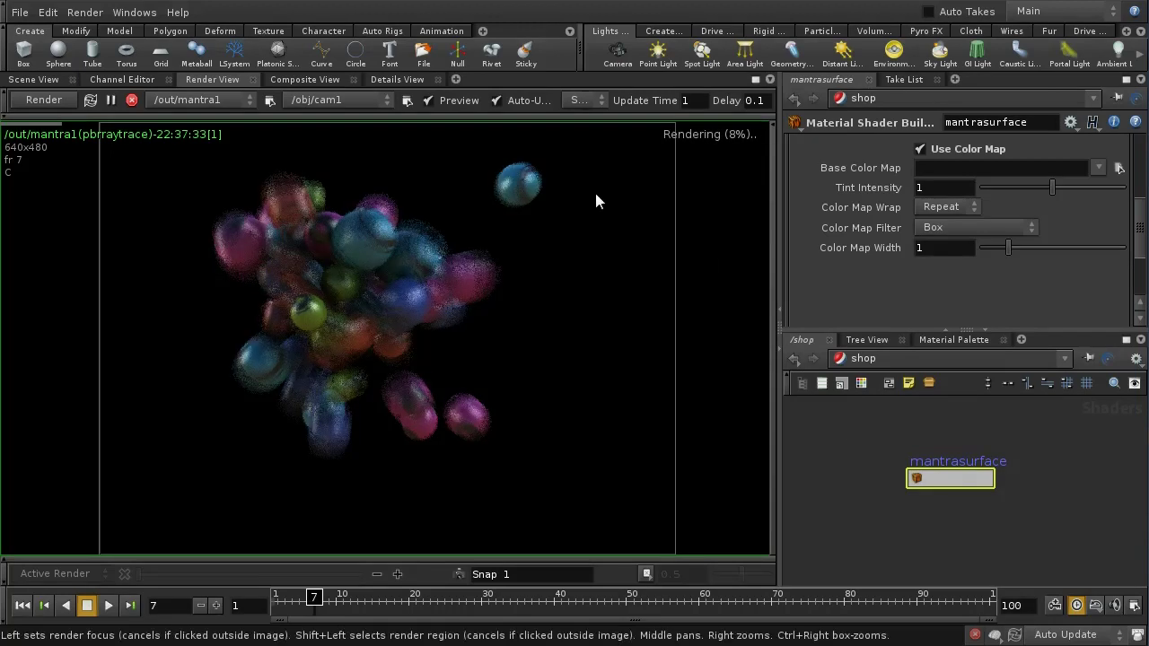
{"action": "left_click", "coordinate": [132, 101]}
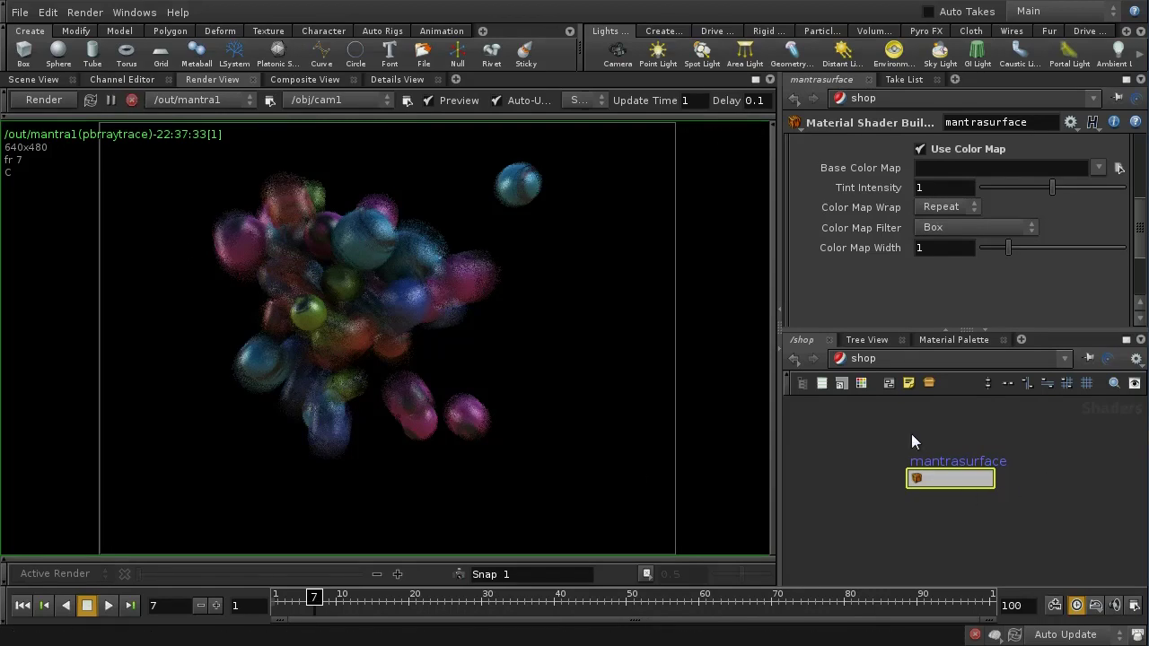
Switch the network from shop to obj and check the Geometry Velocity Blur sampling option of all_the_spheres.
{"action": "left_click", "coordinate": [887, 359]}
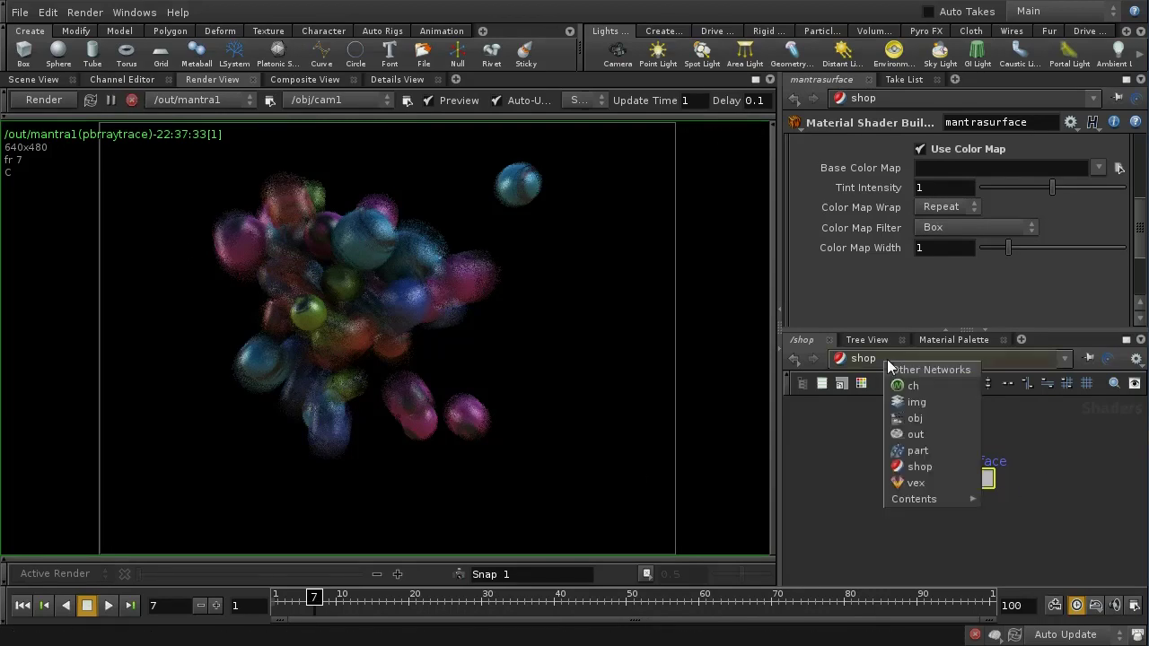
{"action": "left_click", "coordinate": [916, 418]}
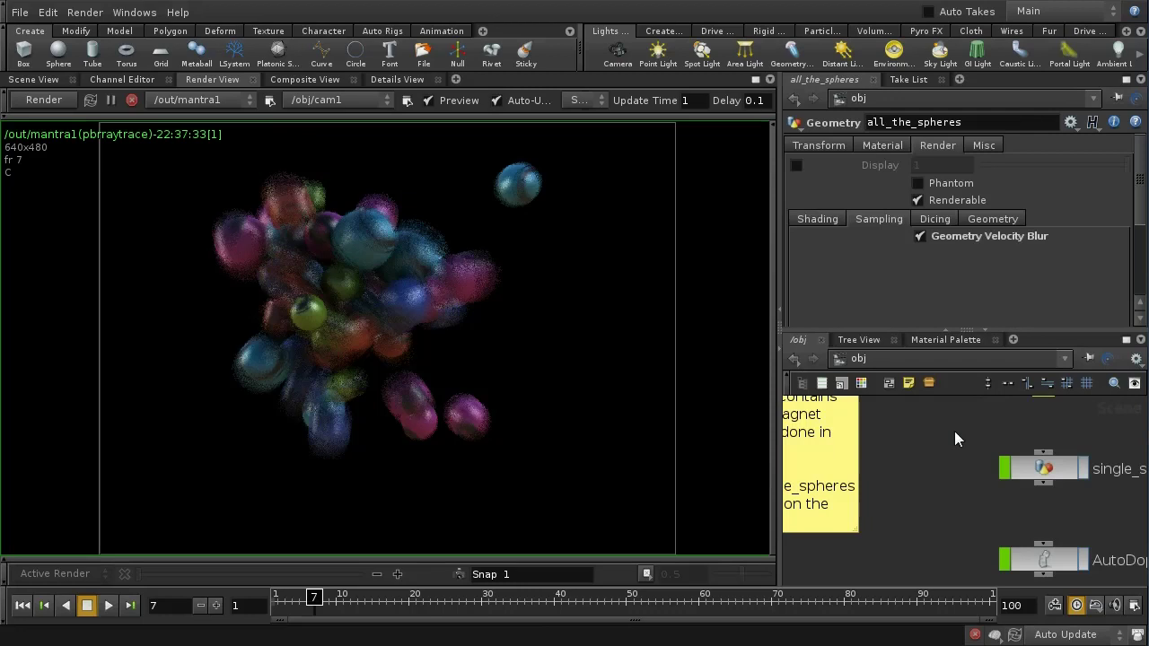
{"action": "middle_click_drag", "start_coordinate": [954, 431], "coordinate": [877, 516]}
{"action": "middle_click_drag", "start_coordinate": [1026, 519], "coordinate": [891, 522]}
{"action": "middle_click_drag", "start_coordinate": [1056, 464], "coordinate": [1120, 479]}
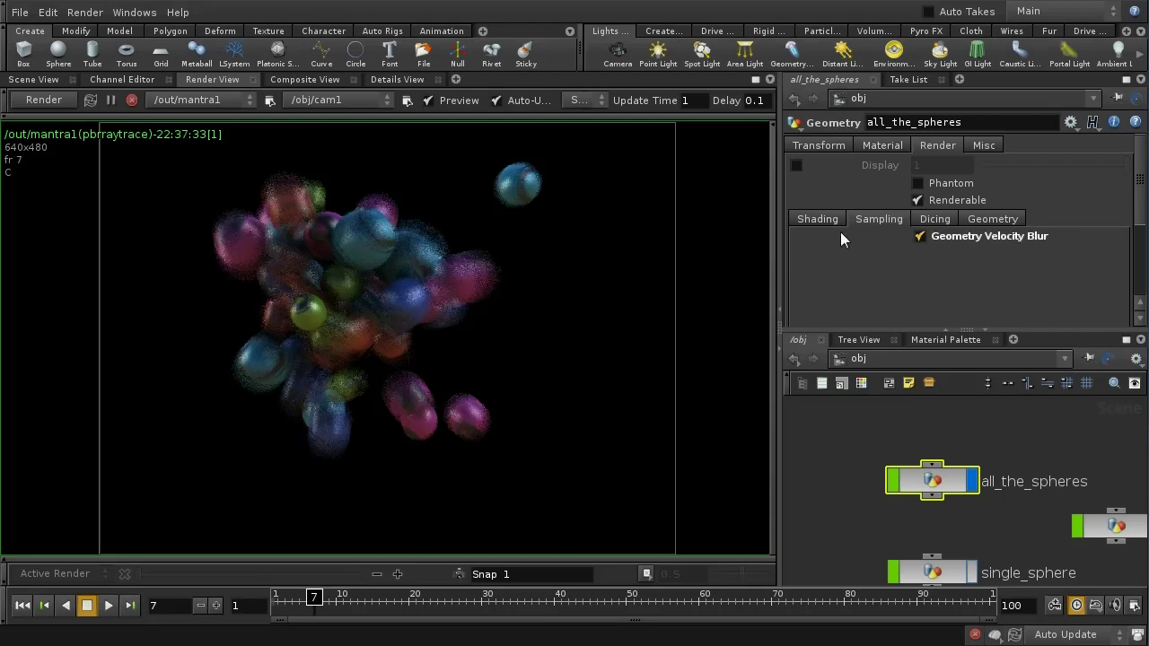
Examine the point velocity values inside all_the_spheres, and check the object's Polygons As Subdivision render option.
{"action": "left_click", "coordinate": [385, 80]}
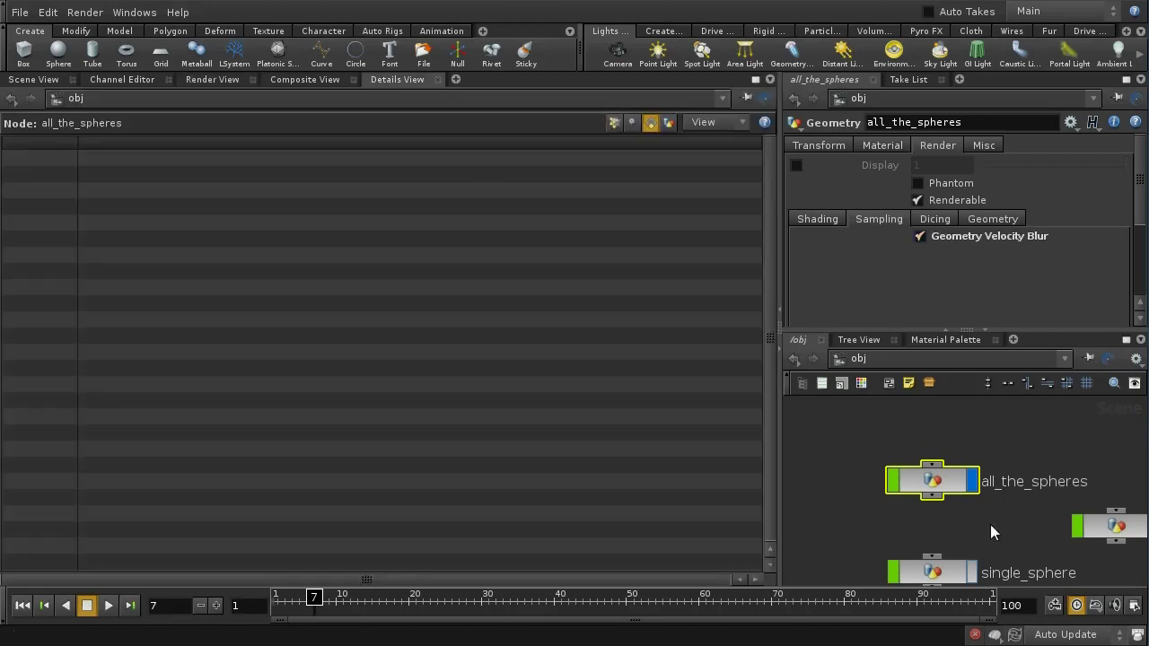
{"action": "double_click", "coordinate": [941, 486]}
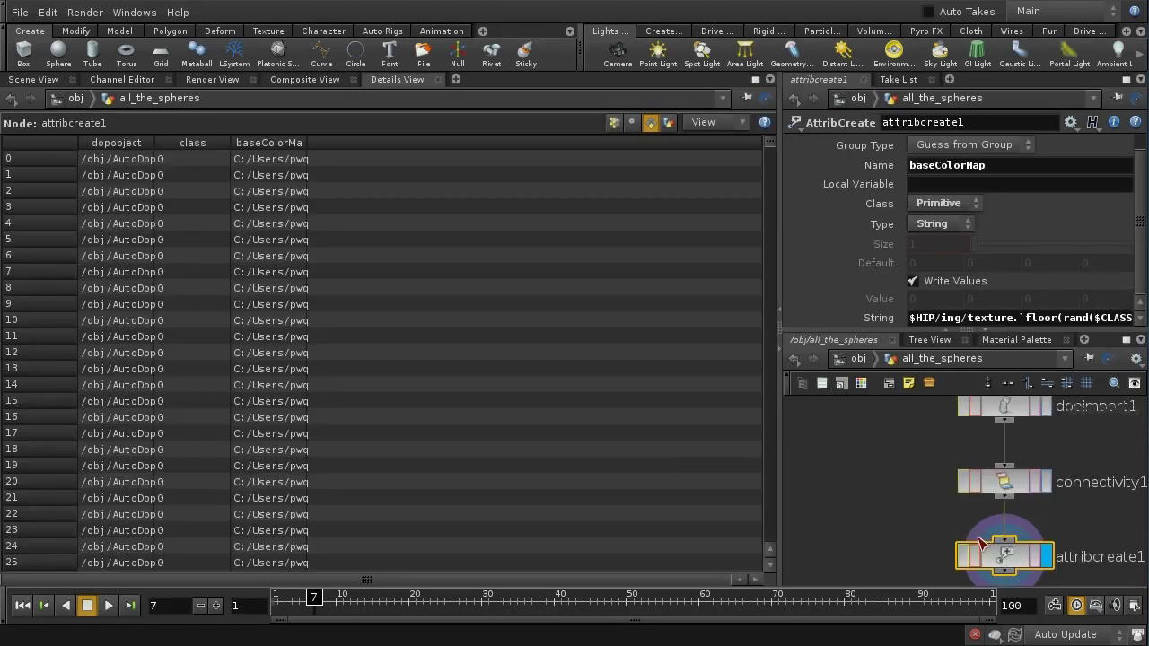
{"action": "left_click", "coordinate": [611, 122]}
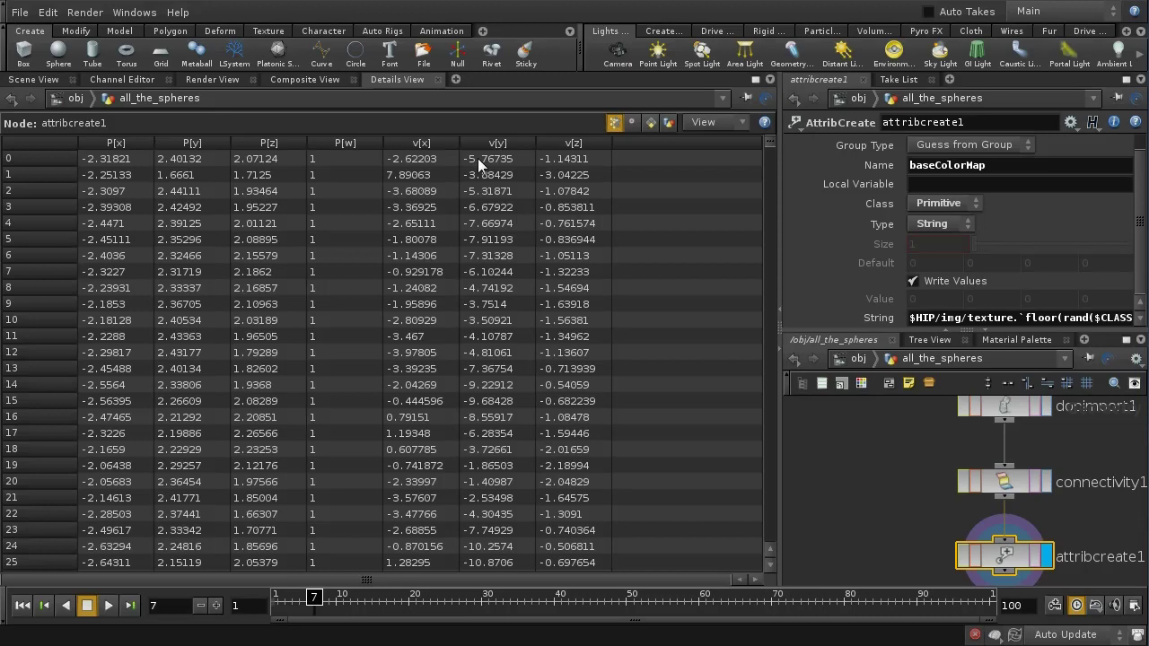
{"action": "left_click", "coordinate": [862, 356]}
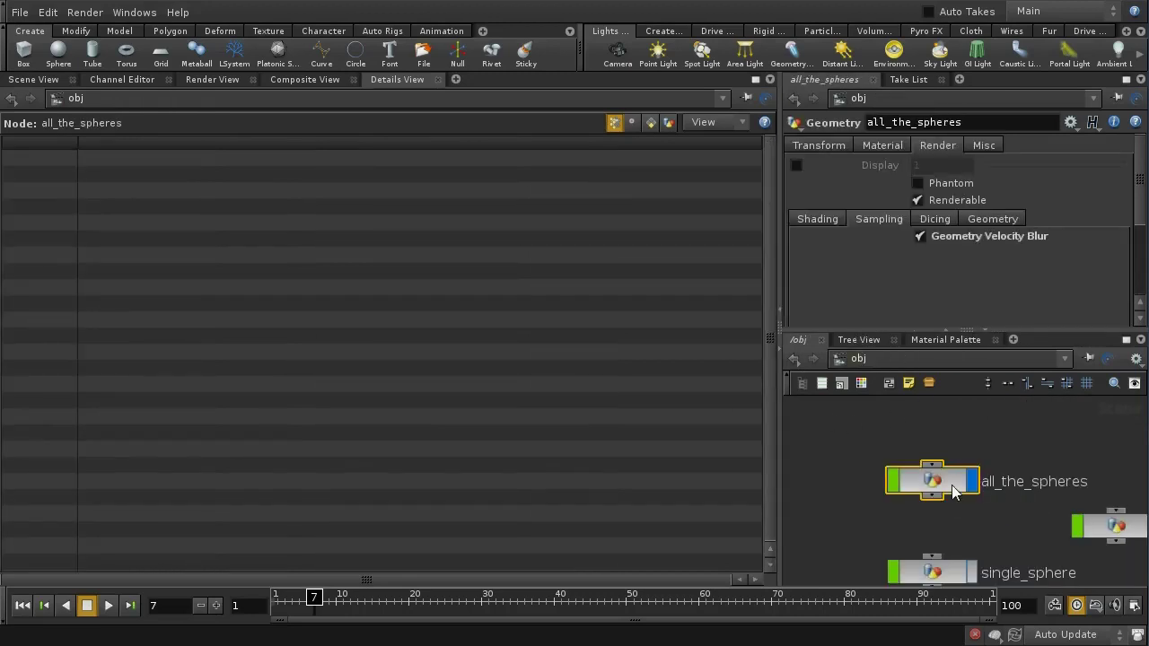
{"action": "left_click", "coordinate": [992, 220]}
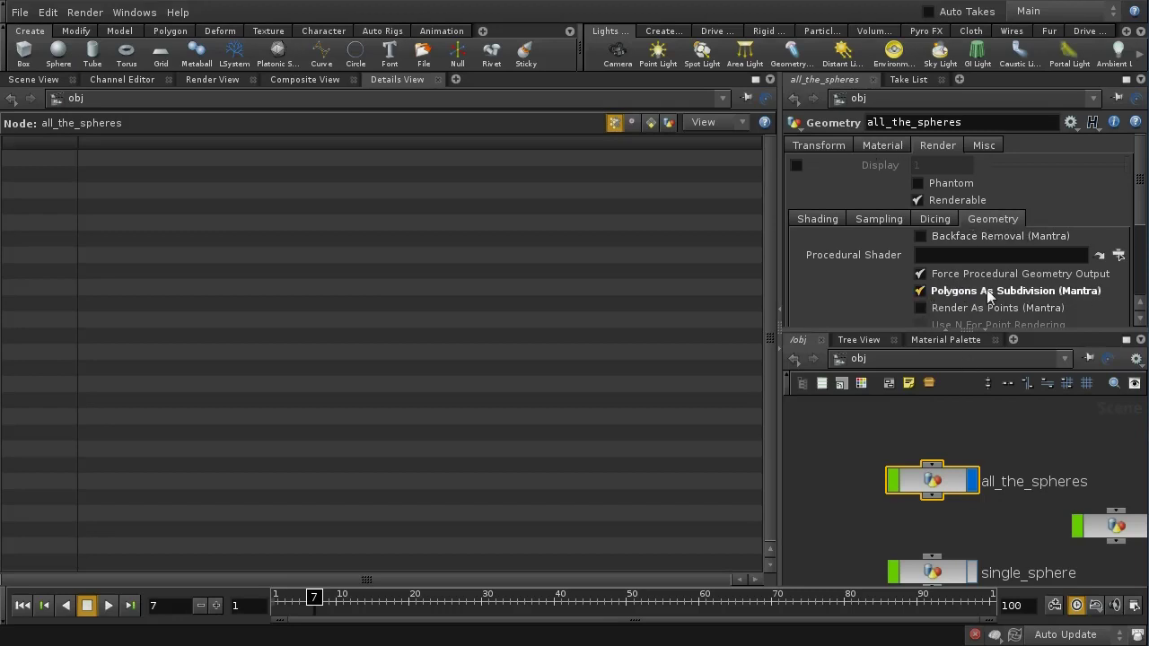
Switch the network from obj to out and show the settings of the mantra1 render node.
{"action": "left_click", "coordinate": [870, 360]}
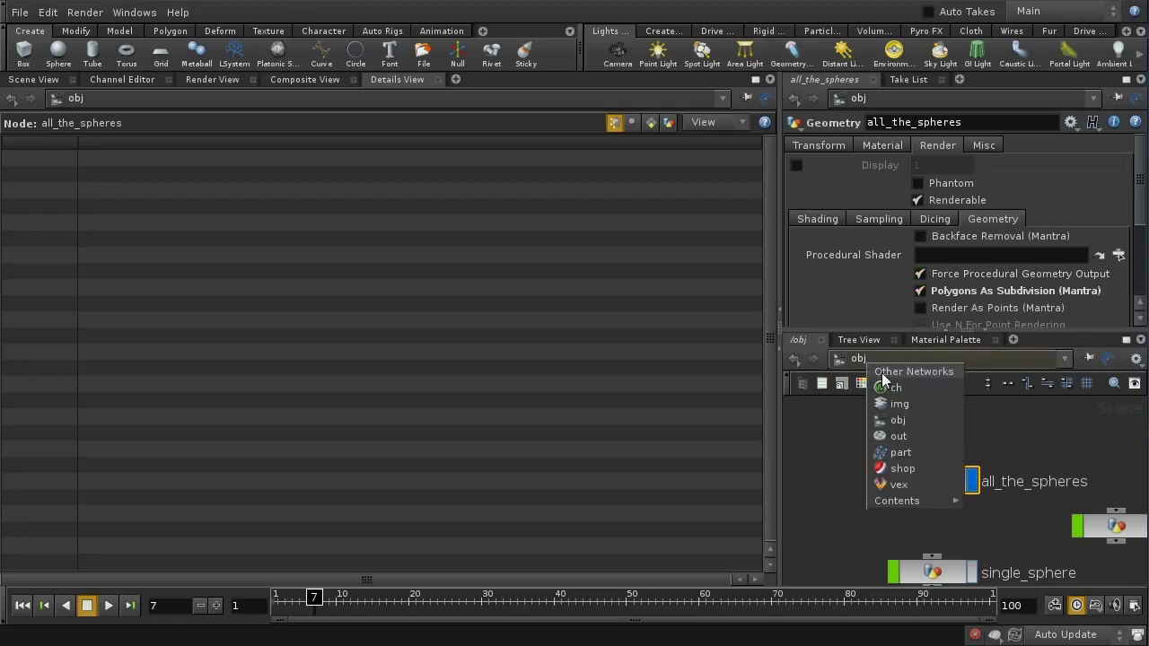
{"action": "left_click", "coordinate": [901, 437]}
{"action": "middle_click_drag", "start_coordinate": [1049, 479], "coordinate": [1051, 508]}
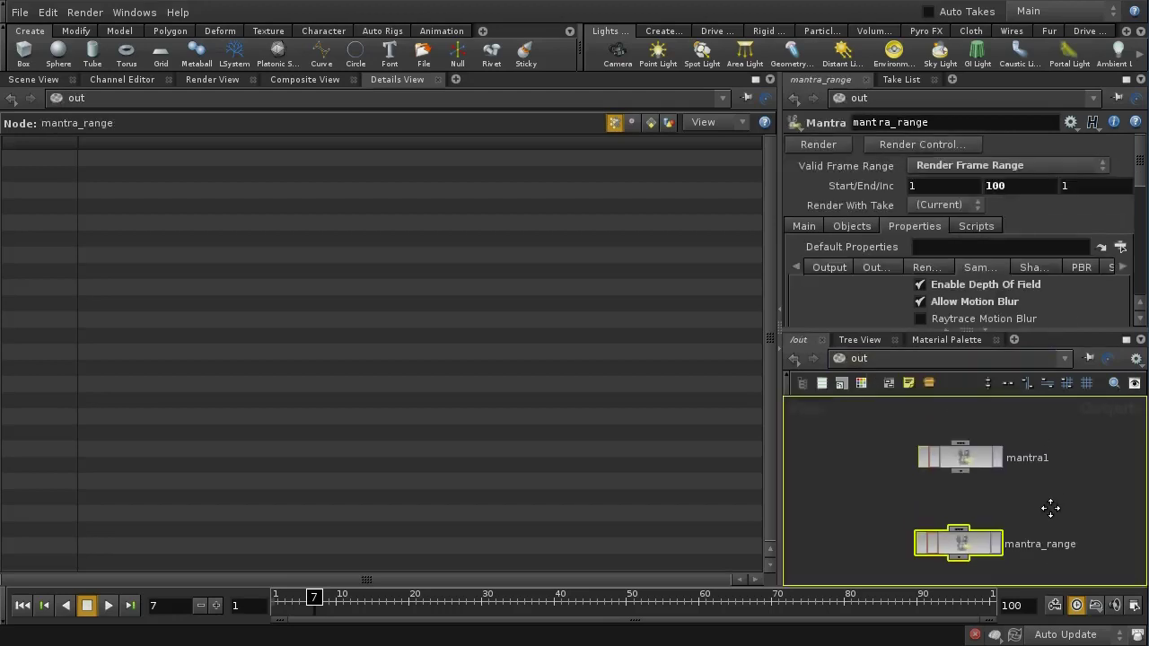
{"action": "left_click", "coordinate": [971, 461]}
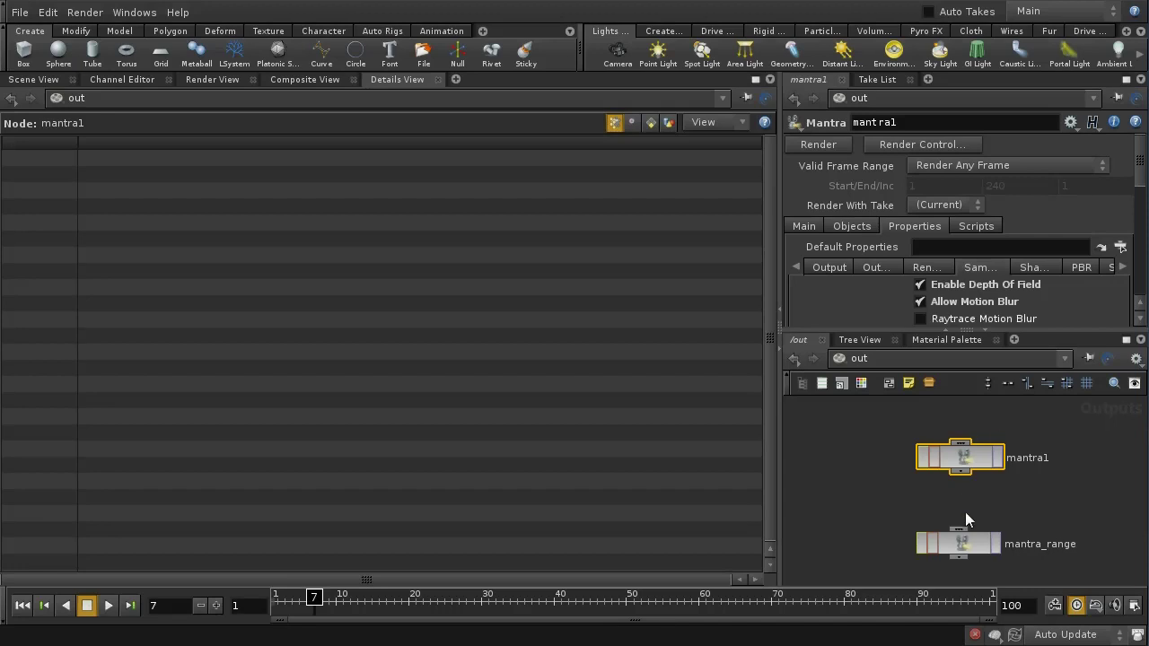
Check the frame range of mantra_range against the FPS, start and end frames in the global animation options.
{"action": "left_click", "coordinate": [961, 540]}
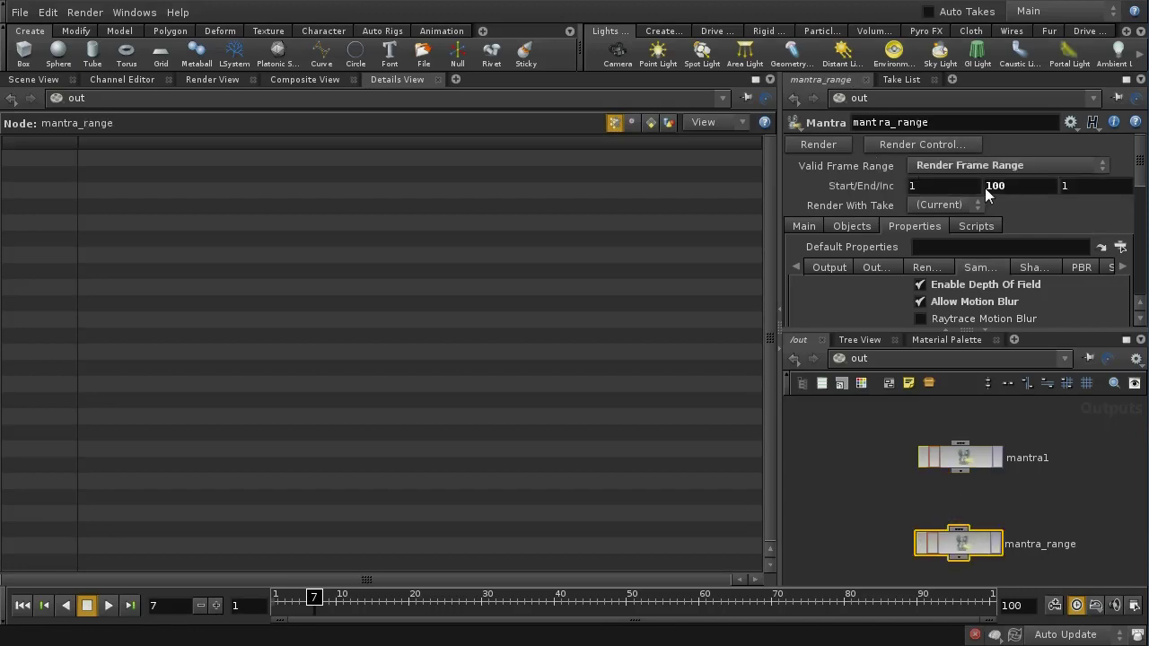
{"action": "left_click", "coordinate": [1134, 606]}
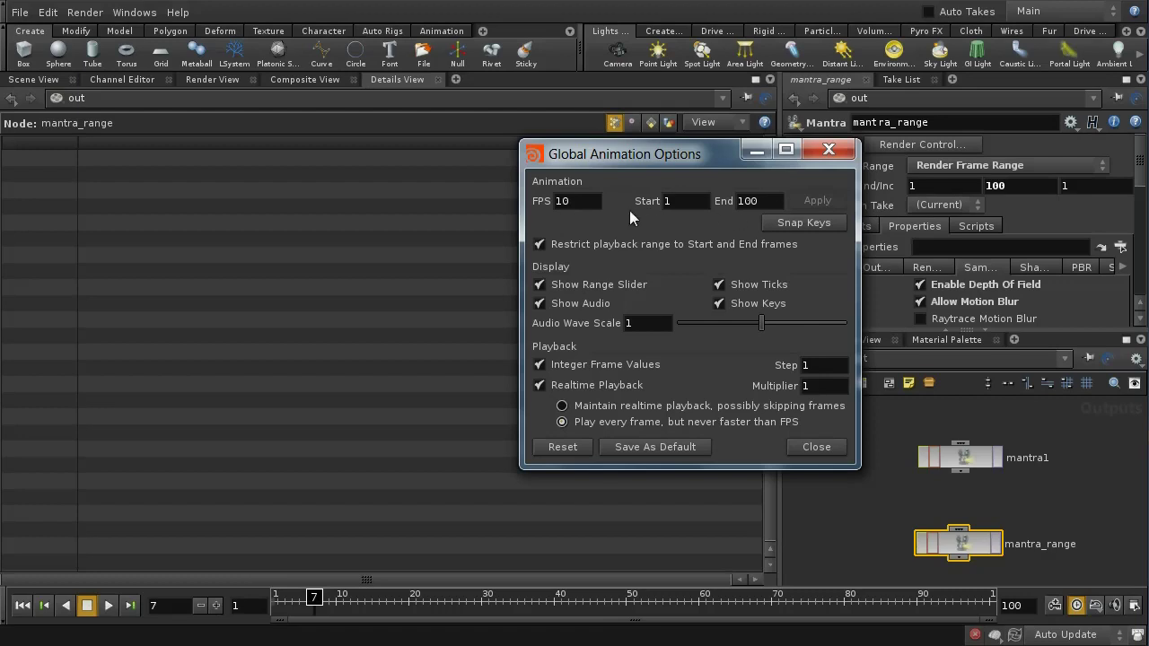
{"action": "left_click", "coordinate": [838, 151]}
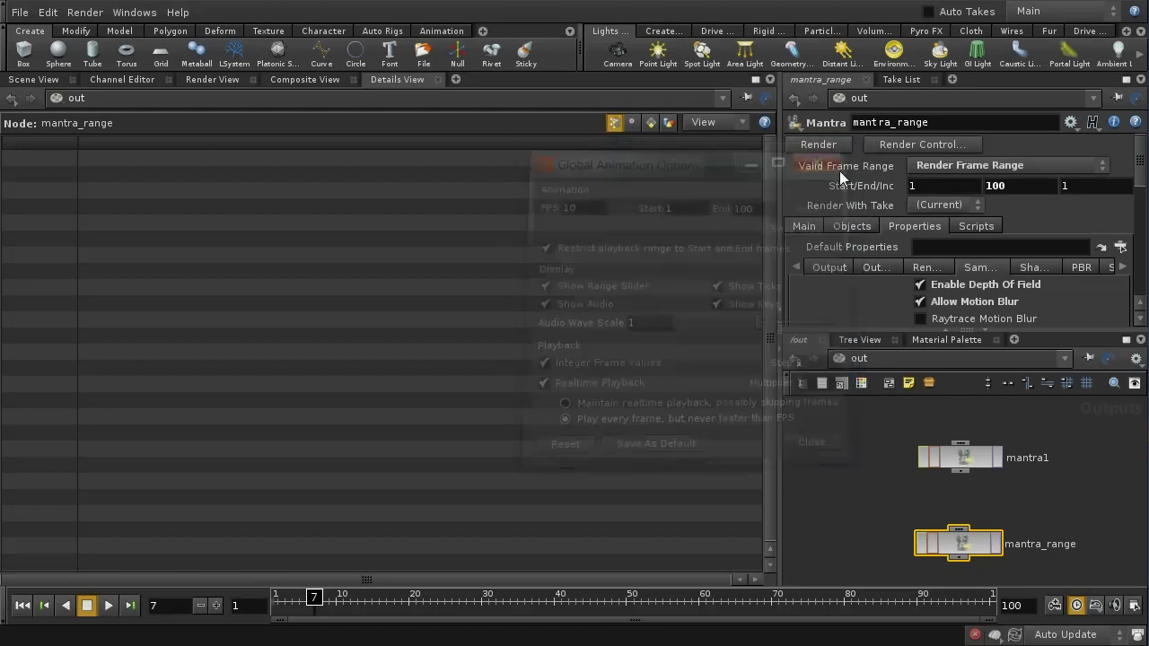
Review mantra1's depth of field option and its Rendering Engine setting.
{"action": "left_click", "coordinate": [981, 458]}
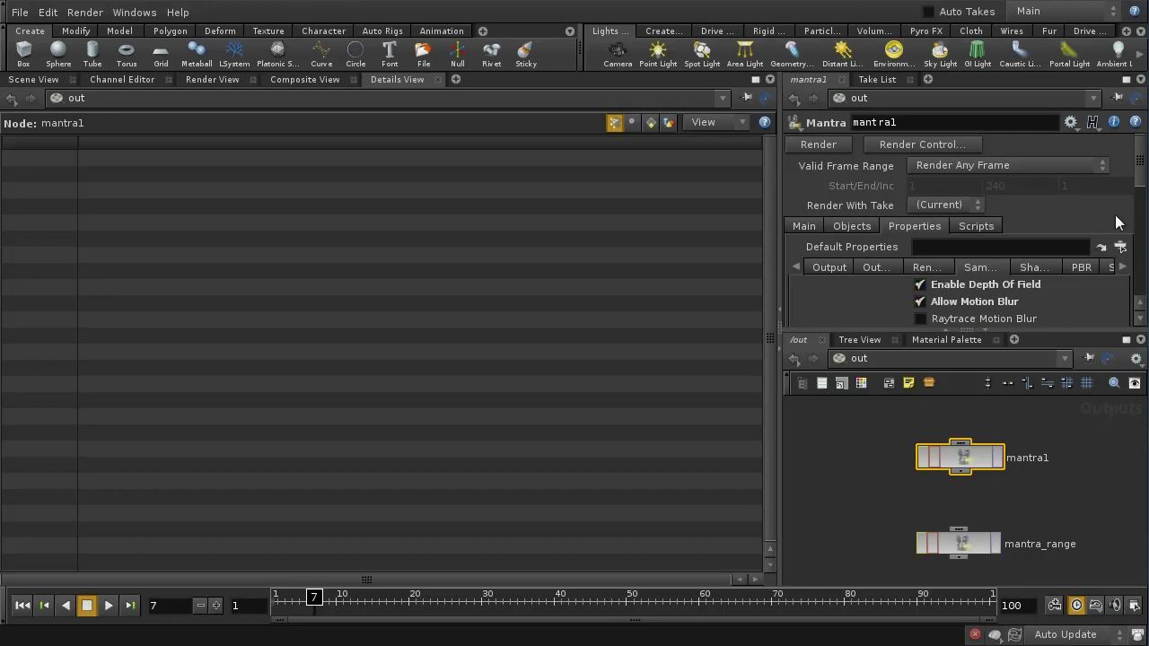
{"action": "scroll", "coordinate": [1140, 185], "scroll_direction": "down", "scroll_amount": 3}
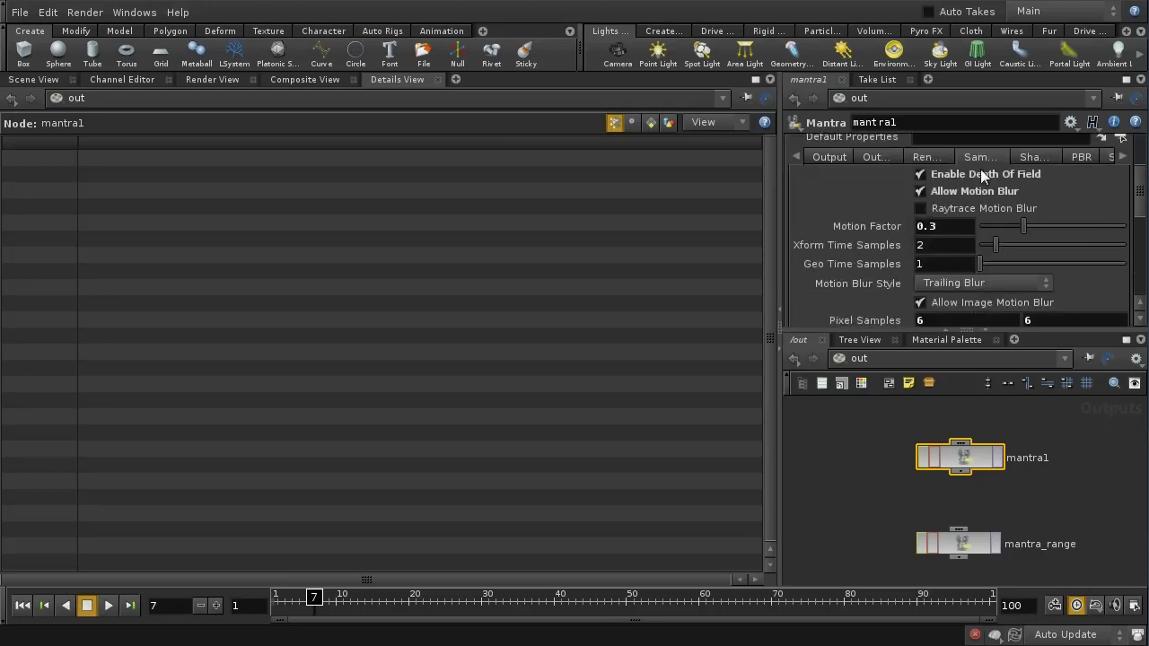
{"action": "left_click", "coordinate": [934, 159]}
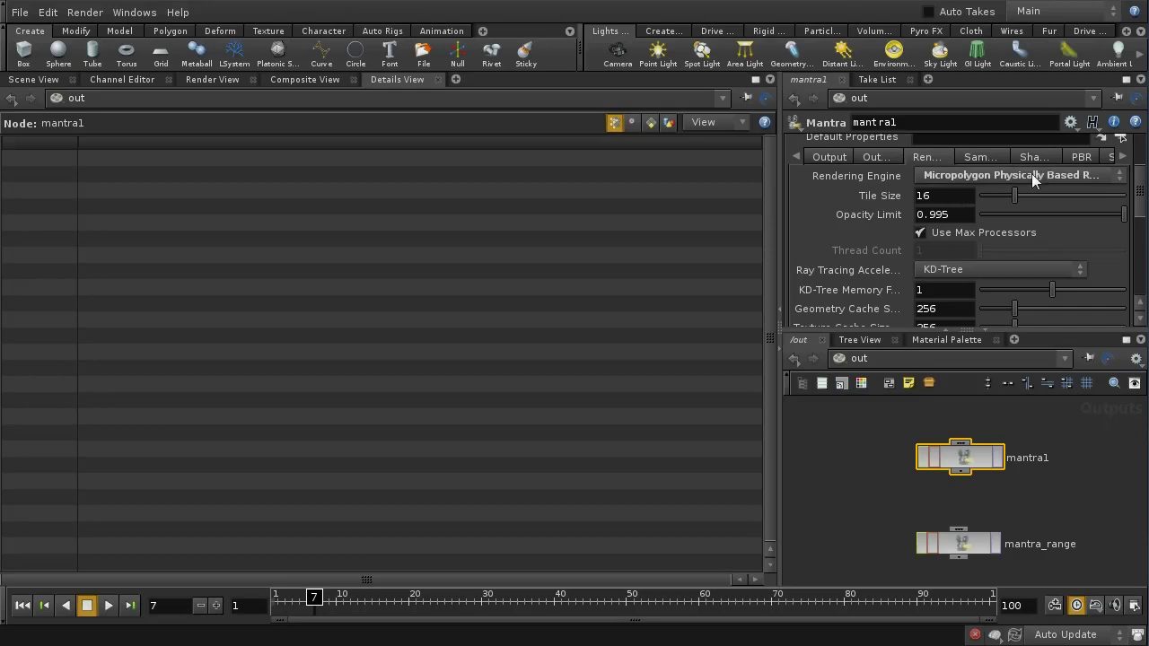
Review mantra1's motion blur, Pixel Samples and Min and Max Ray Samples settings, and return to the 3D view of the spheres.
{"action": "left_click", "coordinate": [988, 156]}
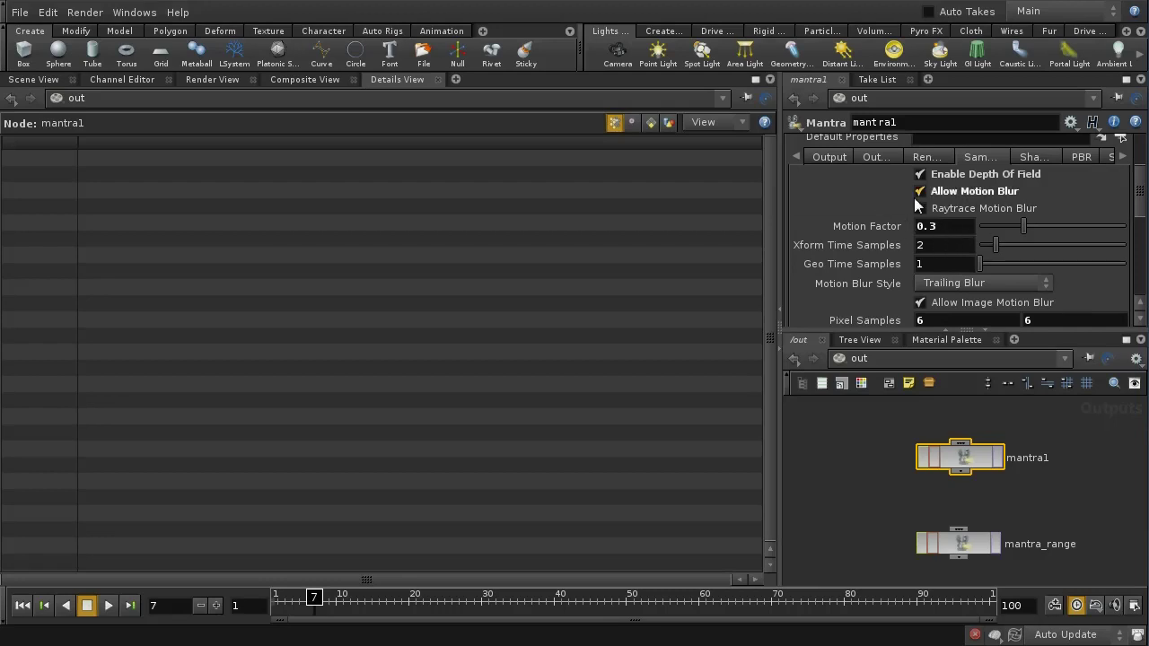
{"action": "left_click_drag", "start_coordinate": [1140, 204], "coordinate": [1138, 232]}
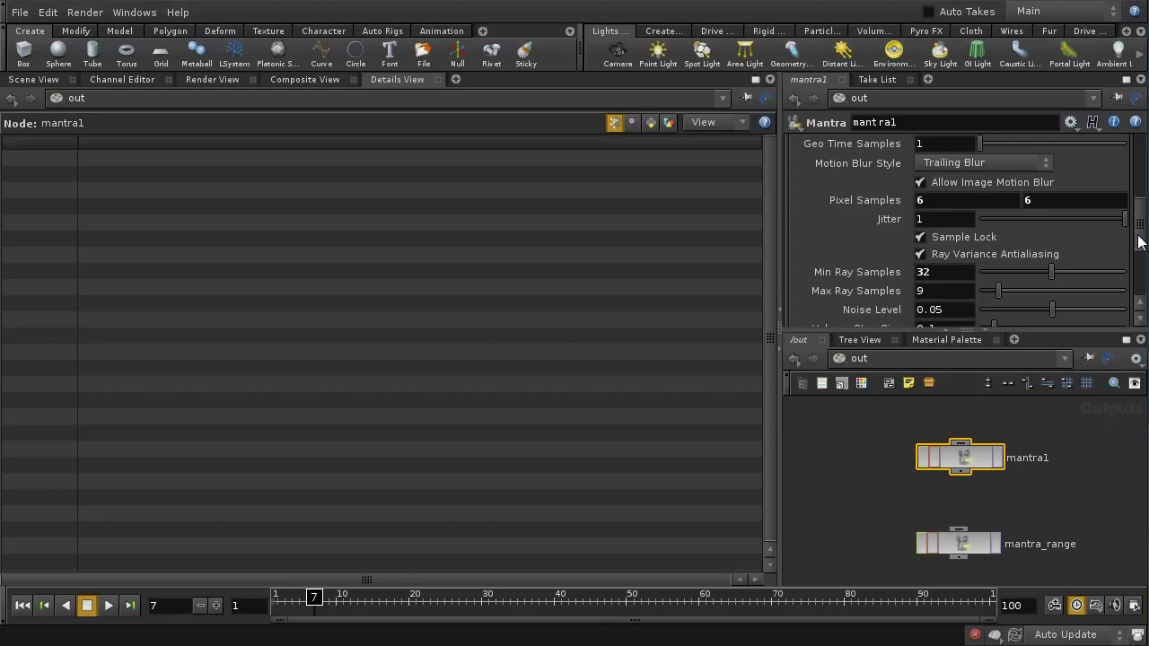
{"action": "left_click_drag", "start_coordinate": [1139, 244], "coordinate": [1137, 257]}
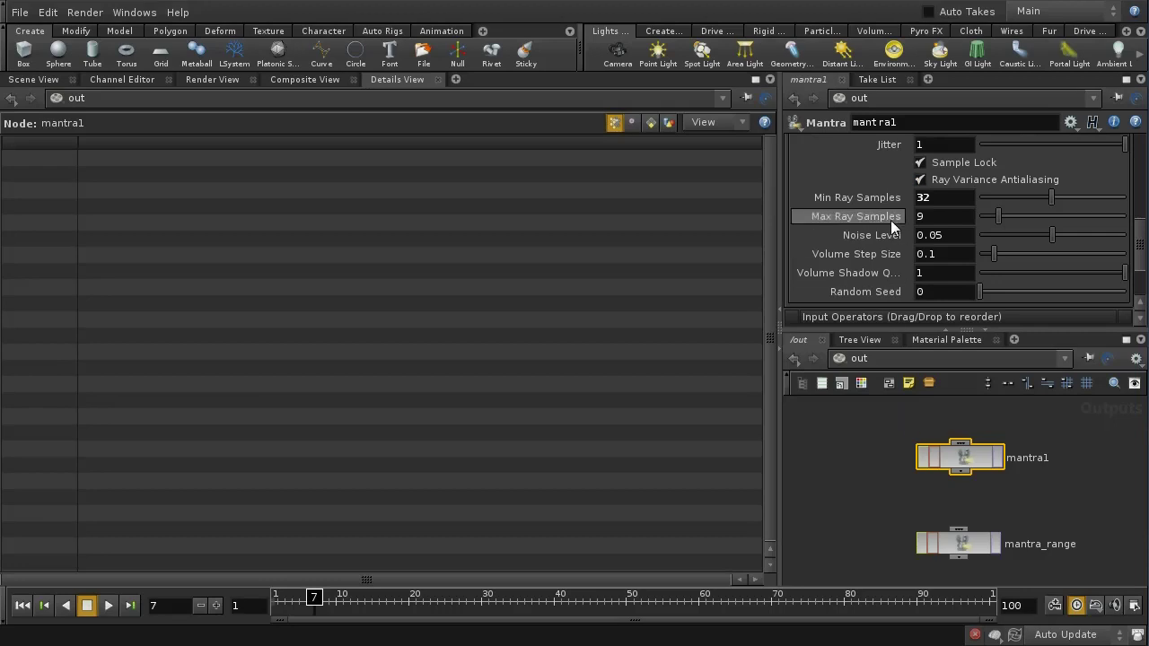
{"action": "left_click_drag", "start_coordinate": [1138, 260], "coordinate": [1141, 167]}
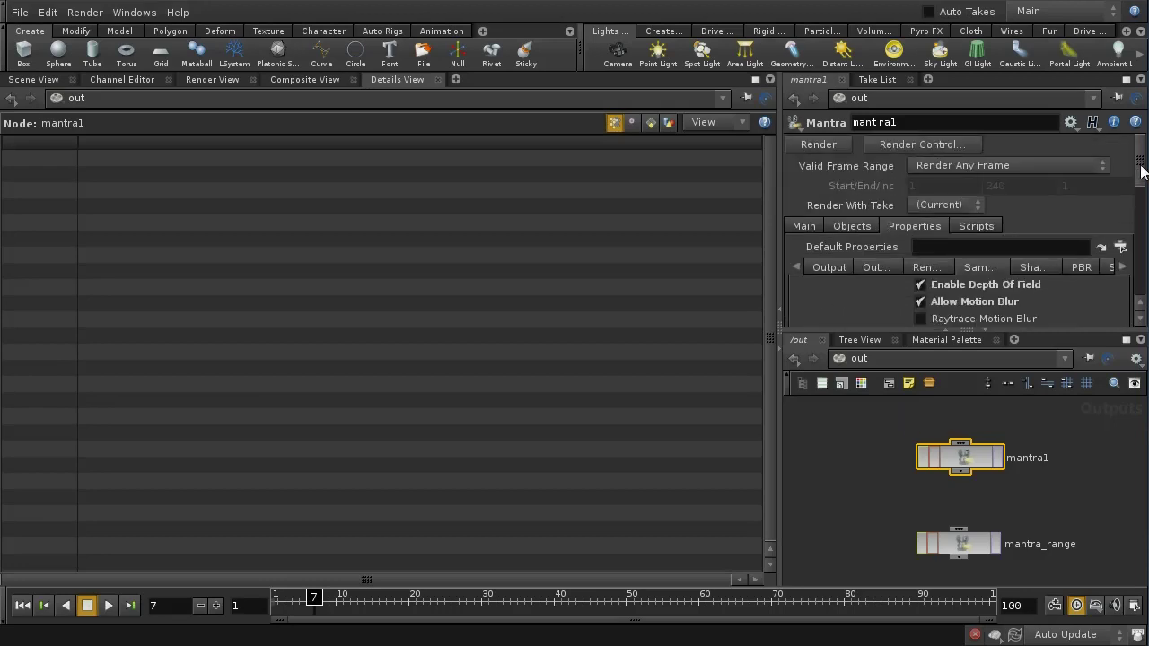
{"action": "left_click", "coordinate": [36, 79]}
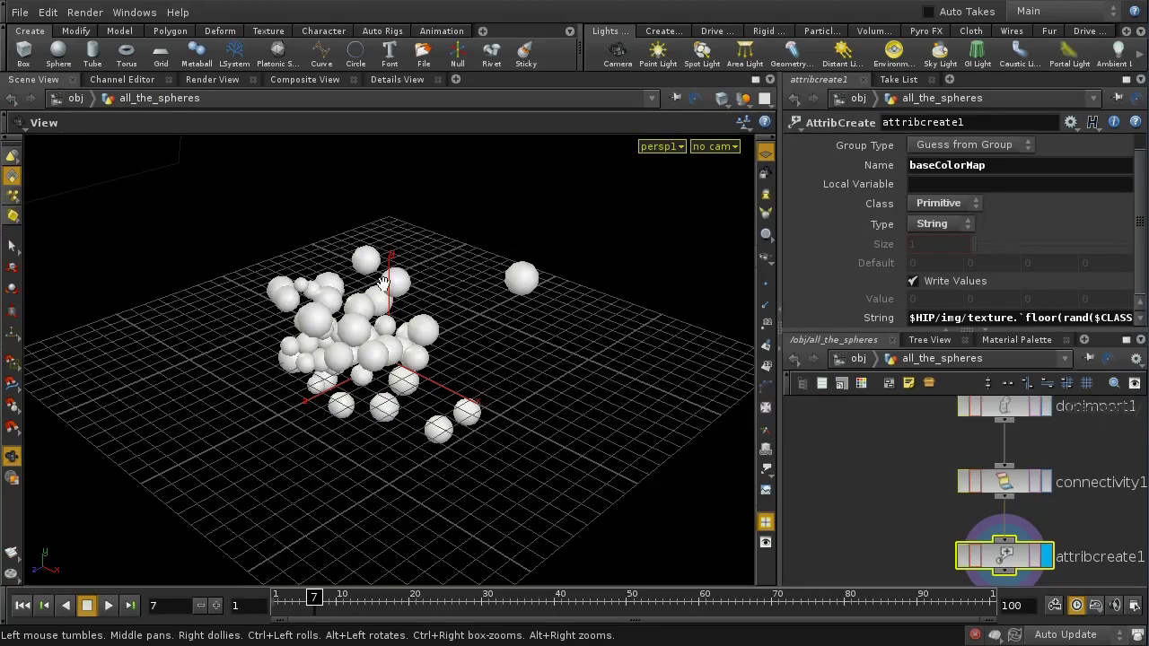